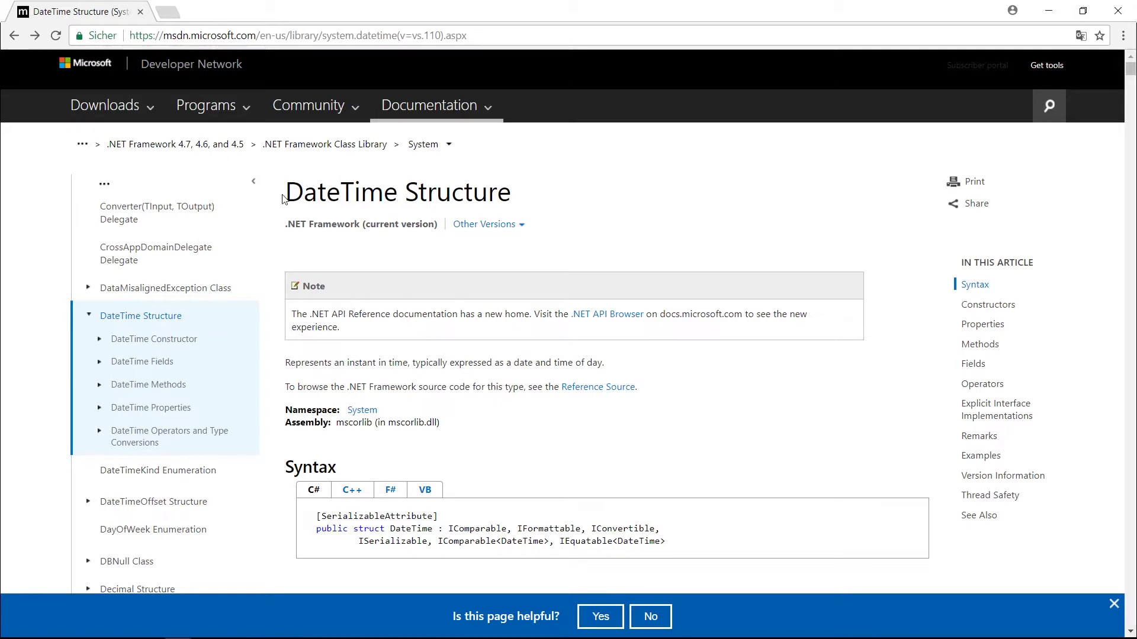
Step: Minimize the Chrome window with the MSDN DateTime Structure page to bring Unity forward
{"action": "left_click_drag", "start_coordinate": [283, 199], "coordinate": [588, 200]}
{"action": "left_click", "coordinate": [589, 201]}
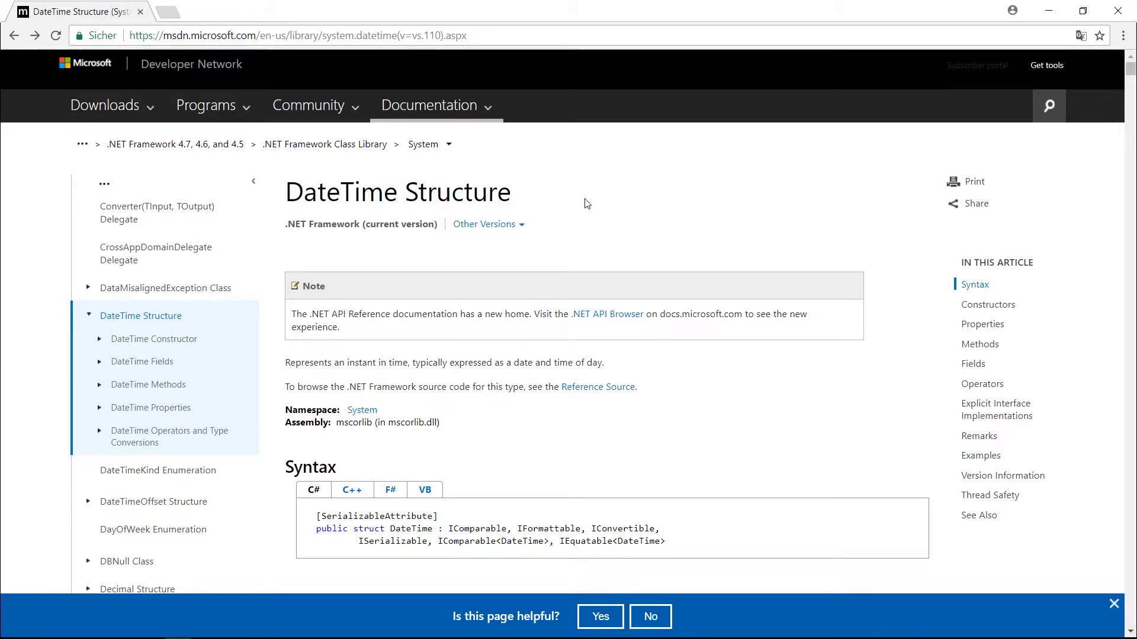
{"action": "left_click", "coordinate": [1050, 12]}
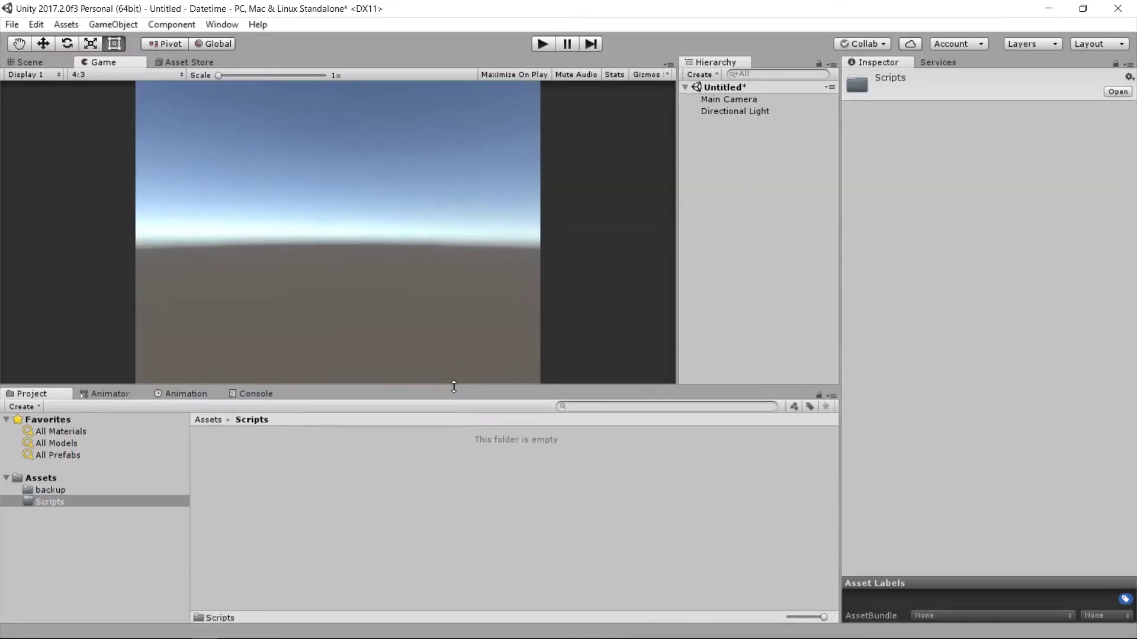
Step: Create a C# script named ChristmasEvent in Assets/Scripts from the Project panel
{"action": "left_click_drag", "start_coordinate": [454, 387], "coordinate": [461, 375]}
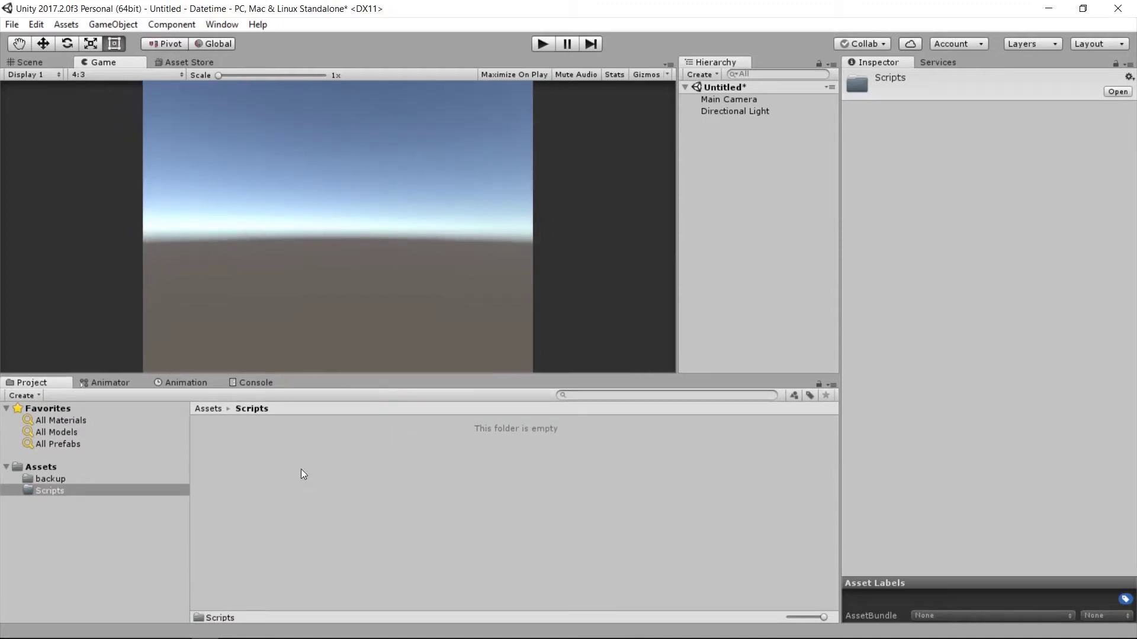
{"action": "right_click", "coordinate": [268, 462]}
{"action": "mouse_move", "coordinate": [358, 165]}
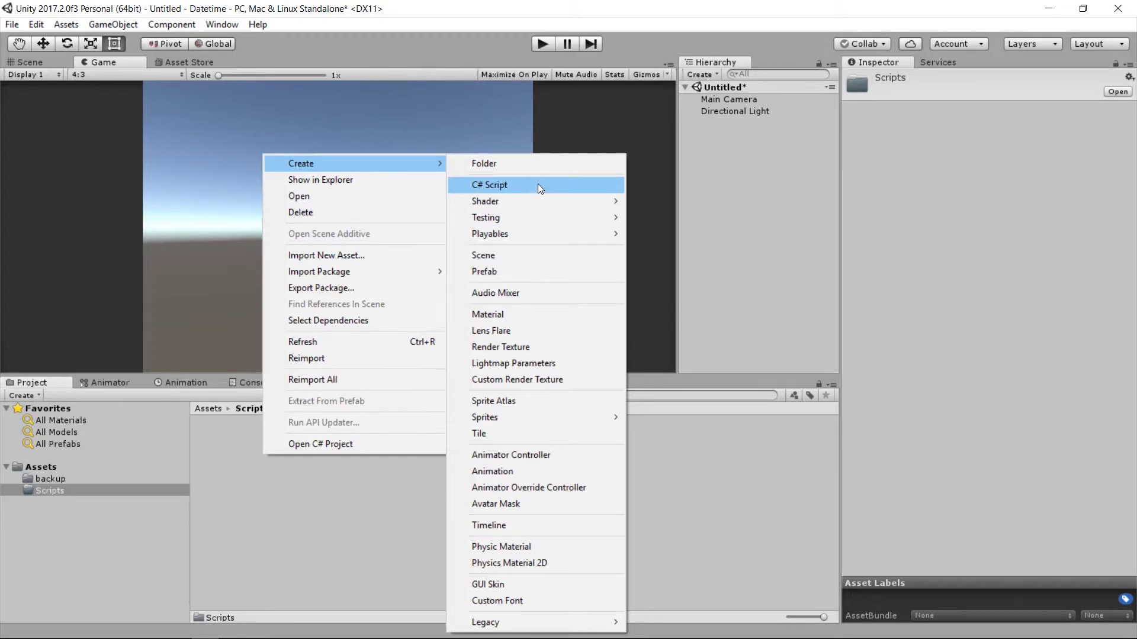
{"action": "left_click", "coordinate": [257, 459]}
{"action": "right_click", "coordinate": [260, 460]}
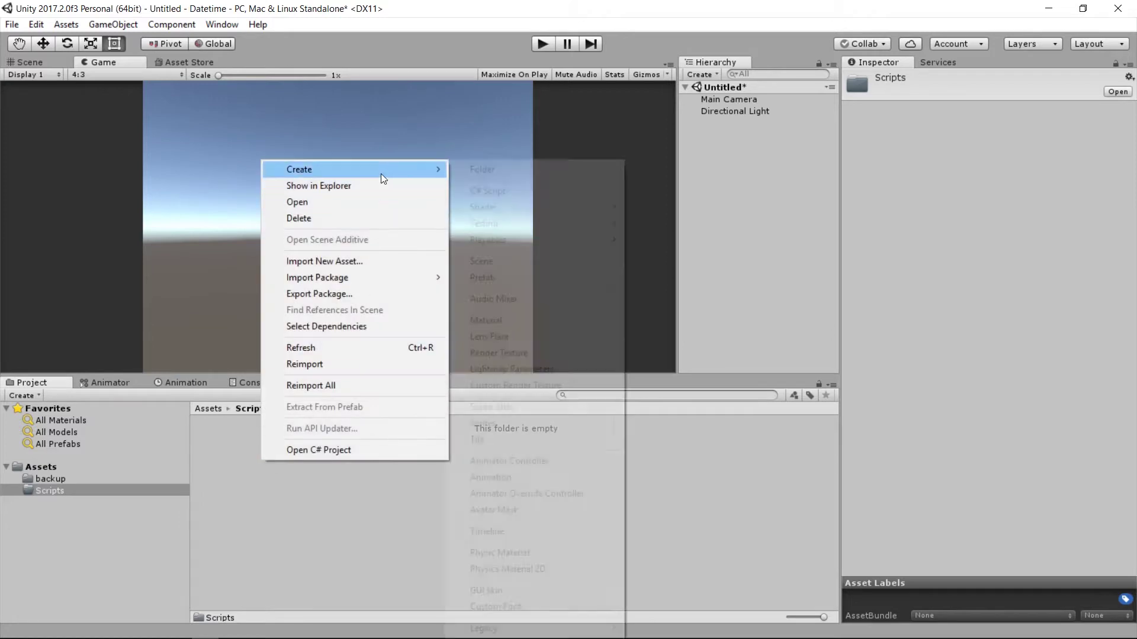
{"action": "left_click", "coordinate": [516, 196]}
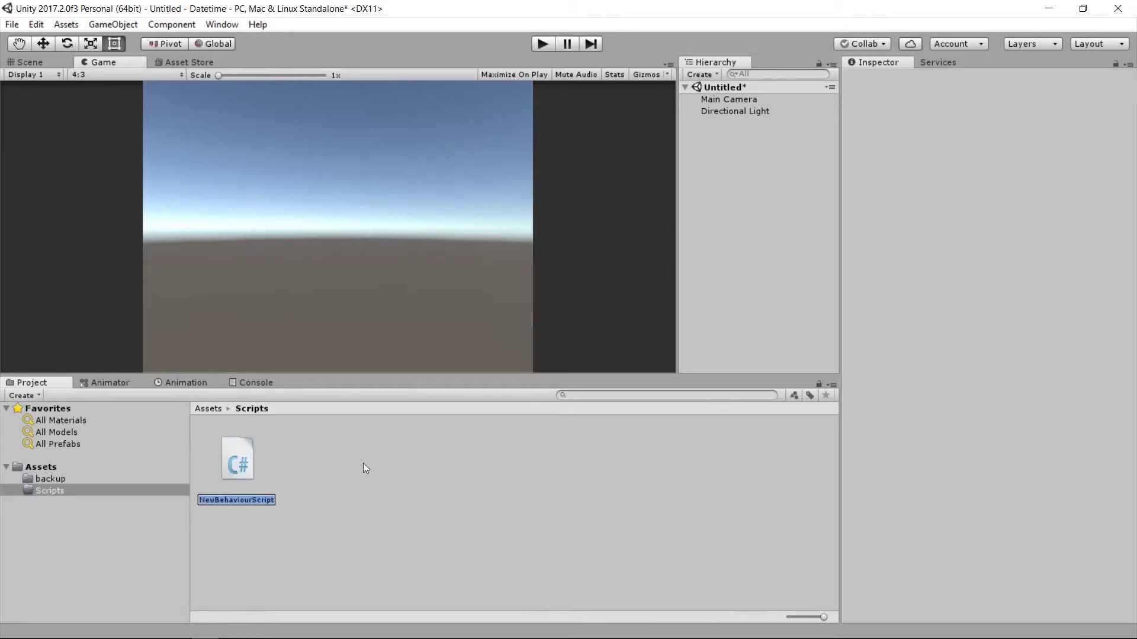
{"action": "type", "text": "Christmas"}
{"action": "type", "text": "Event"}
{"action": "key", "text": "Return"}
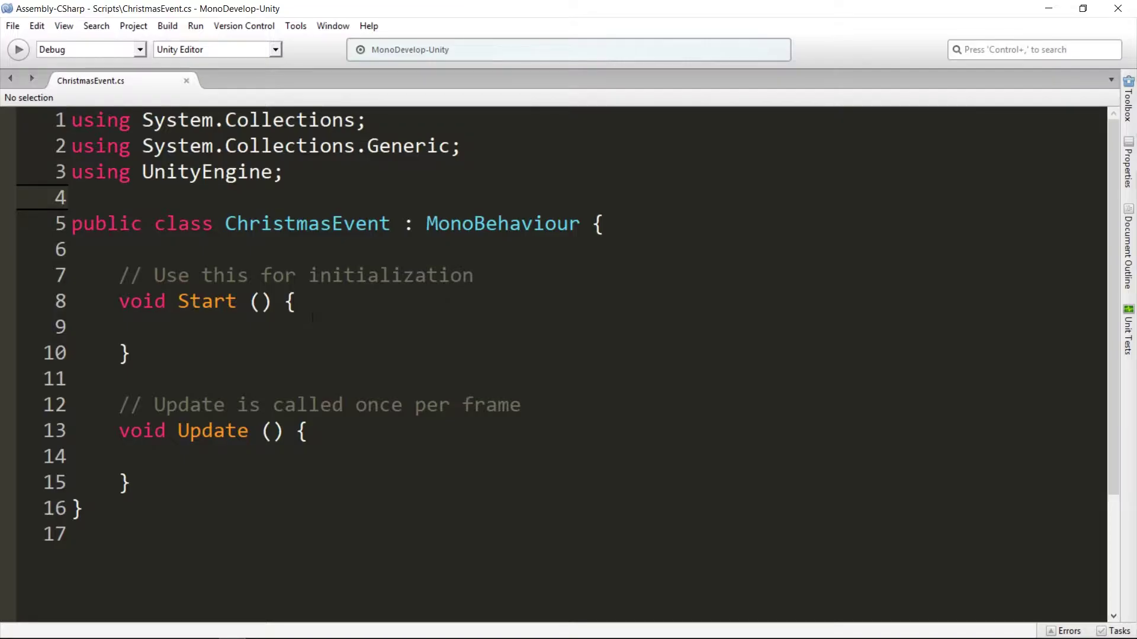
Step: Place the cursor on the empty first line inside the Start() method
{"action": "left_click", "coordinate": [307, 318]}
{"action": "mouse_move", "coordinate": [119, 301]}
{"action": "left_mouse_down"}
{"action": "mouse_move", "coordinate": [239, 300]}
{"action": "mouse_move", "coordinate": [130, 354]}
{"action": "mouse_move", "coordinate": [61, 303]}
{"action": "left_mouse_up"}
{"action": "left_click", "coordinate": [130, 353]}
{"action": "left_click", "coordinate": [120, 318]}
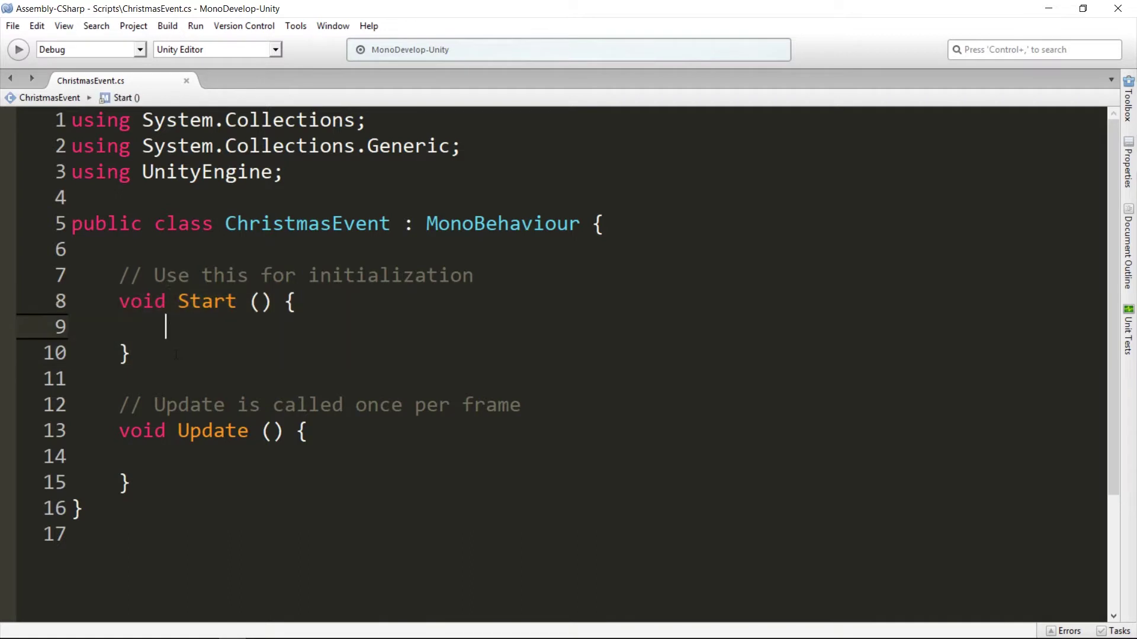
{"action": "left_click_drag", "start_coordinate": [130, 354], "coordinate": [63, 272]}
{"action": "left_click", "coordinate": [165, 325]}
Step: Write the comment '// Datum auslesen - Computer, iOS, Android' with a new line below it
{"action": "type", "text": "// Datum "}
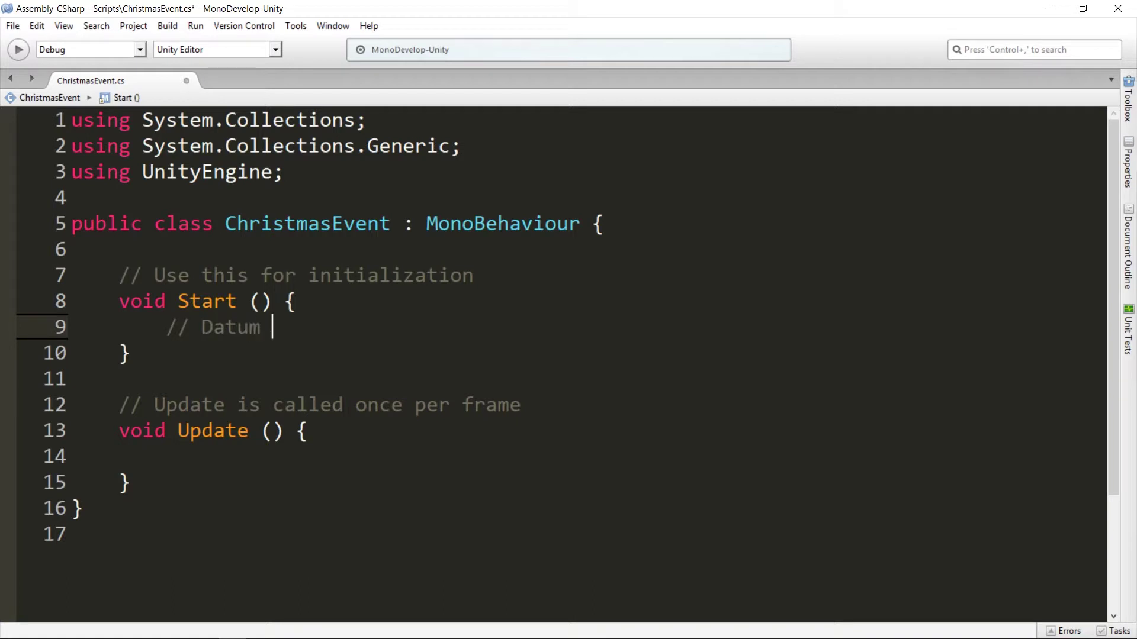
{"action": "type", "text": "auslesen - C"}
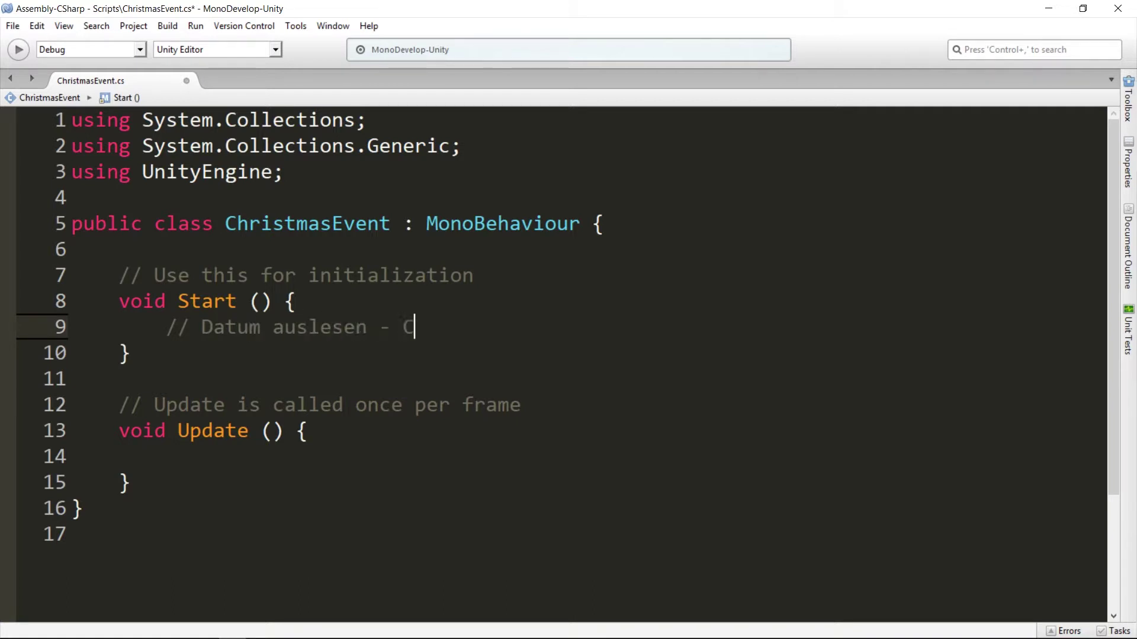
{"action": "type", "text": "omputer, "}
{"action": "type", "text": "f"}
{"action": "key", "text": "BackSpace"}
{"action": "type", "text": "i"}
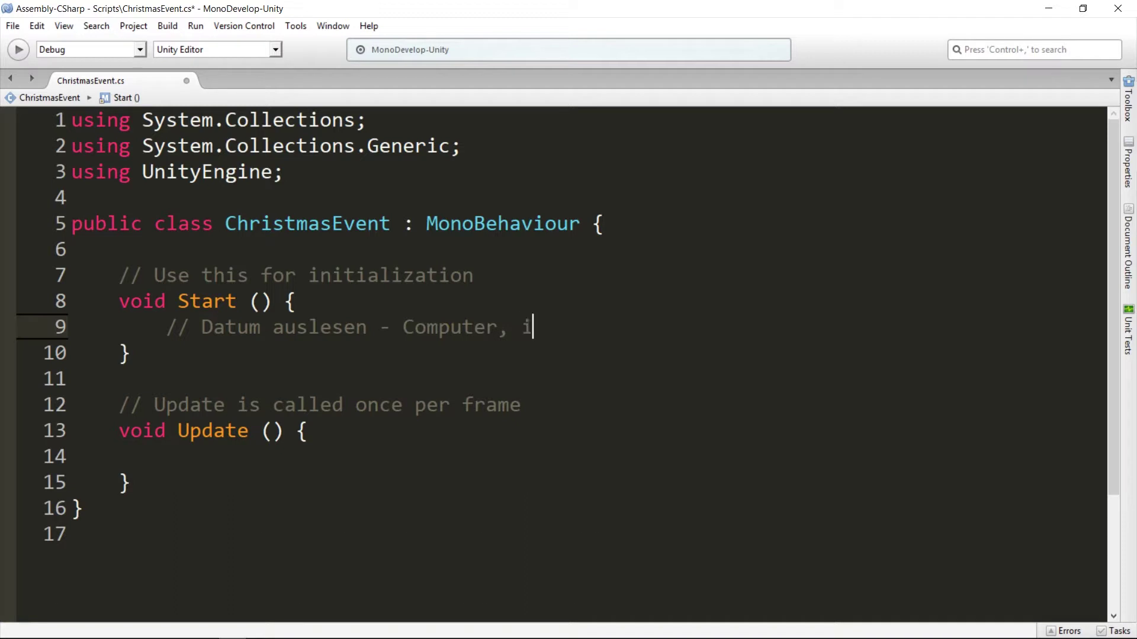
{"action": "type", "text": "OS, Anddr"}
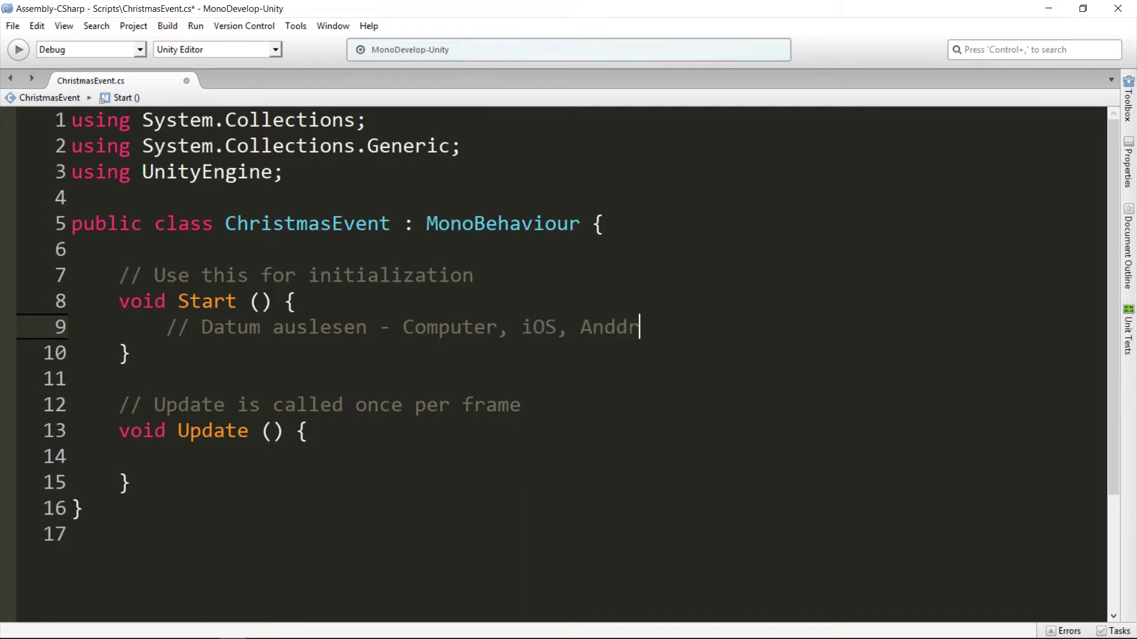
{"action": "key", "text": "BackSpace"}
{"action": "key", "text": "BackSpace"}
{"action": "type", "text": "roid"}
{"action": "key", "text": "Return"}
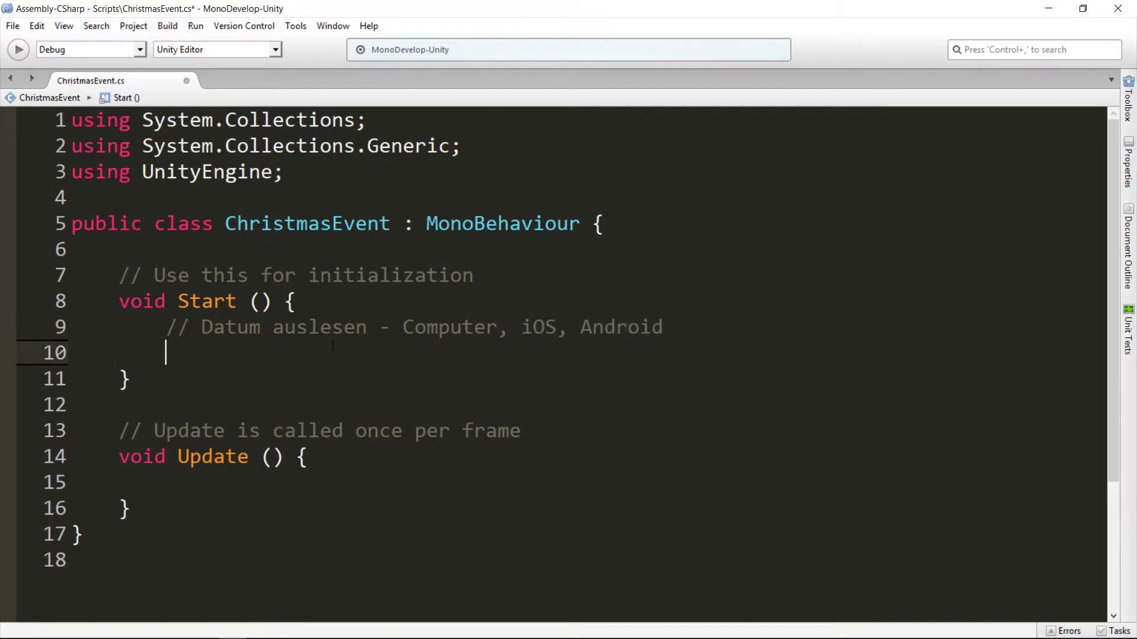
{"action": "key", "text": "Up"}
{"action": "key", "text": "shift+End"}
{"action": "key", "text": "End"}
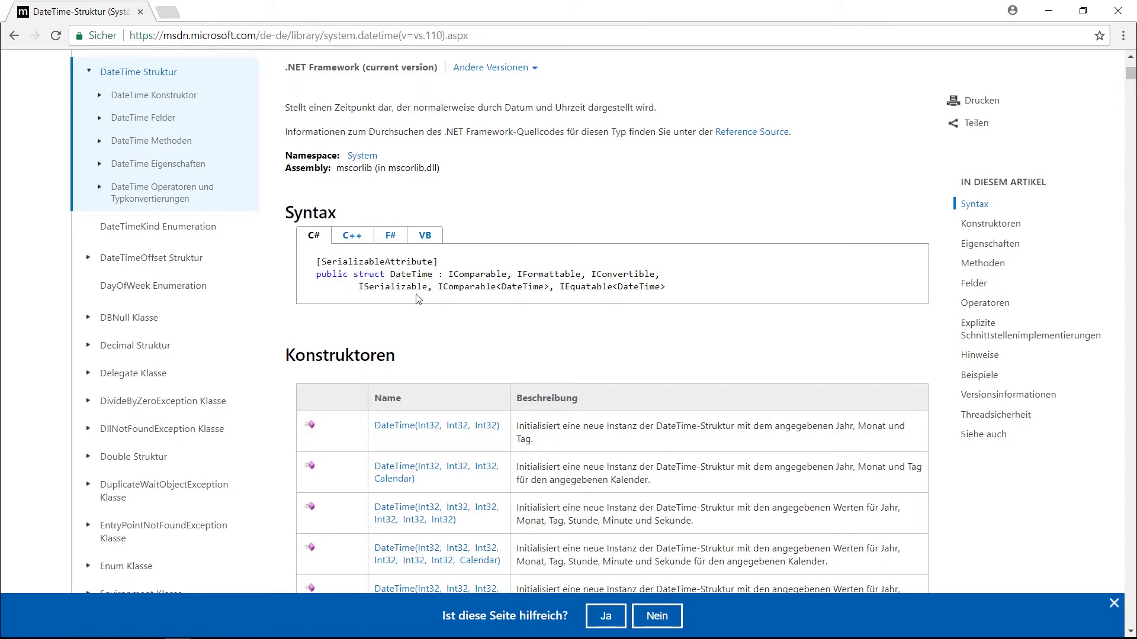
Step: Scroll the DateTime Structure page down to its Eigenschaften (properties) table
{"action": "scroll", "coordinate": [418, 299], "scroll_direction": "up", "scroll_amount": 3}
{"action": "left_click_drag", "start_coordinate": [282, 255], "coordinate": [590, 260]}
{"action": "left_click", "coordinate": [590, 261]}
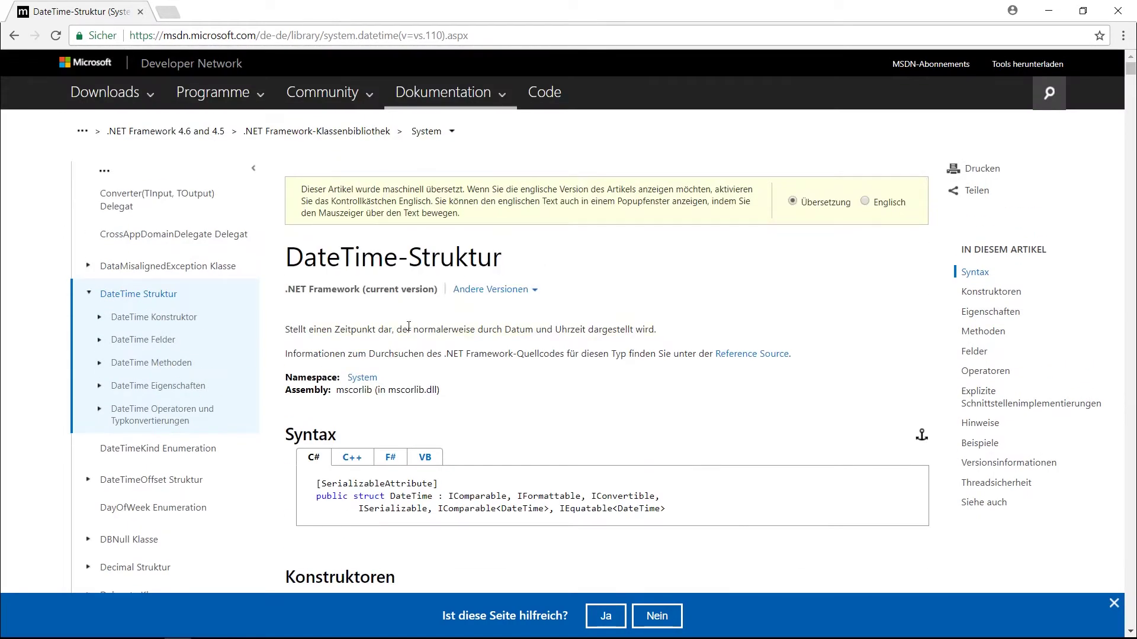
{"action": "scroll", "coordinate": [531, 345], "scroll_direction": "down", "scroll_amount": 10}
{"action": "scroll", "coordinate": [531, 346], "scroll_direction": "down", "scroll_amount": 6}
{"action": "scroll", "coordinate": [532, 341], "scroll_direction": "down", "scroll_amount": 2}
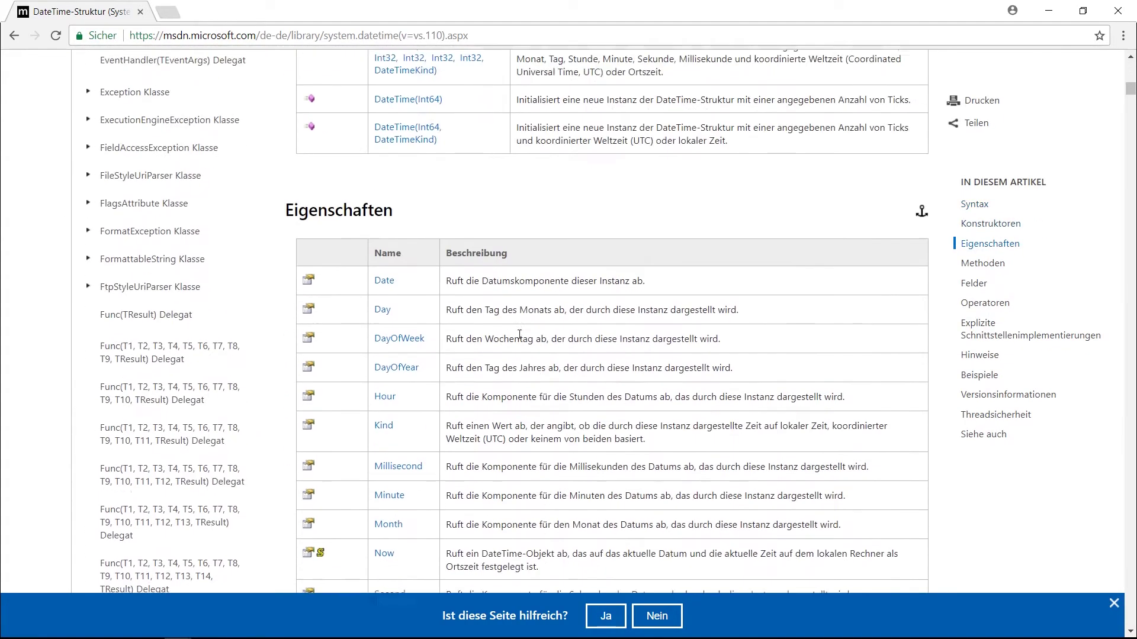
{"action": "left_click_drag", "start_coordinate": [284, 218], "coordinate": [407, 220]}
{"action": "left_click", "coordinate": [483, 297]}
{"action": "scroll", "coordinate": [483, 297], "scroll_direction": "down", "scroll_amount": 1}
{"action": "scroll", "coordinate": [391, 183], "scroll_direction": "down", "scroll_amount": 3}
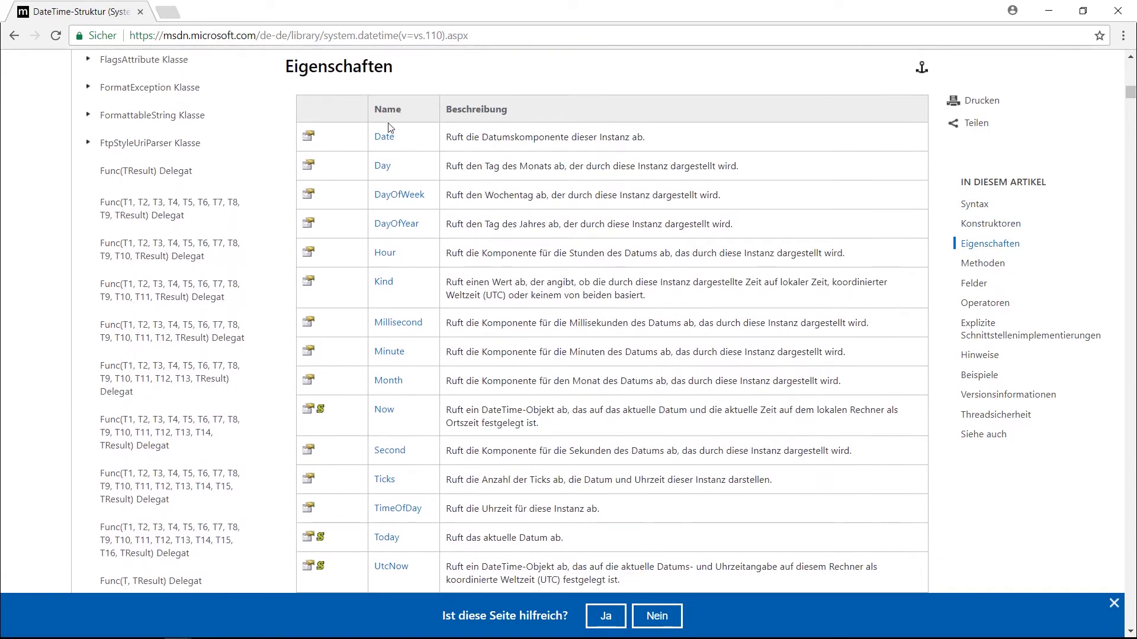
{"action": "scroll", "coordinate": [392, 261], "scroll_direction": "down", "scroll_amount": 1}
{"action": "scroll", "coordinate": [395, 308], "scroll_direction": "down", "scroll_amount": 1}
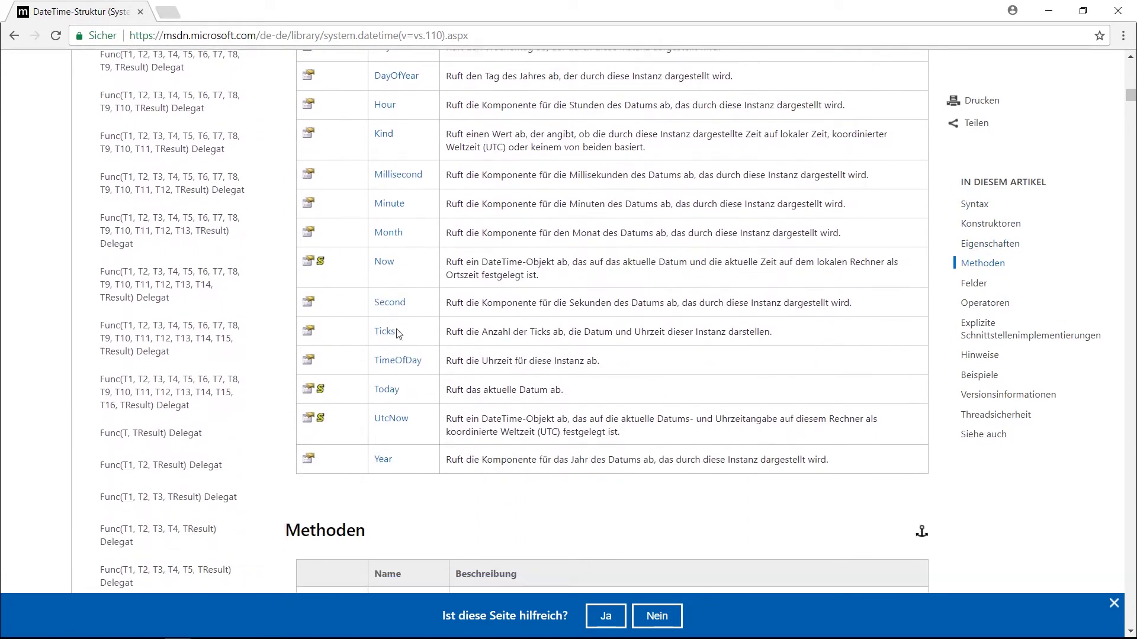
{"action": "scroll", "coordinate": [388, 436], "scroll_direction": "up", "scroll_amount": 1}
{"action": "scroll", "coordinate": [388, 385], "scroll_direction": "up", "scroll_amount": 1}
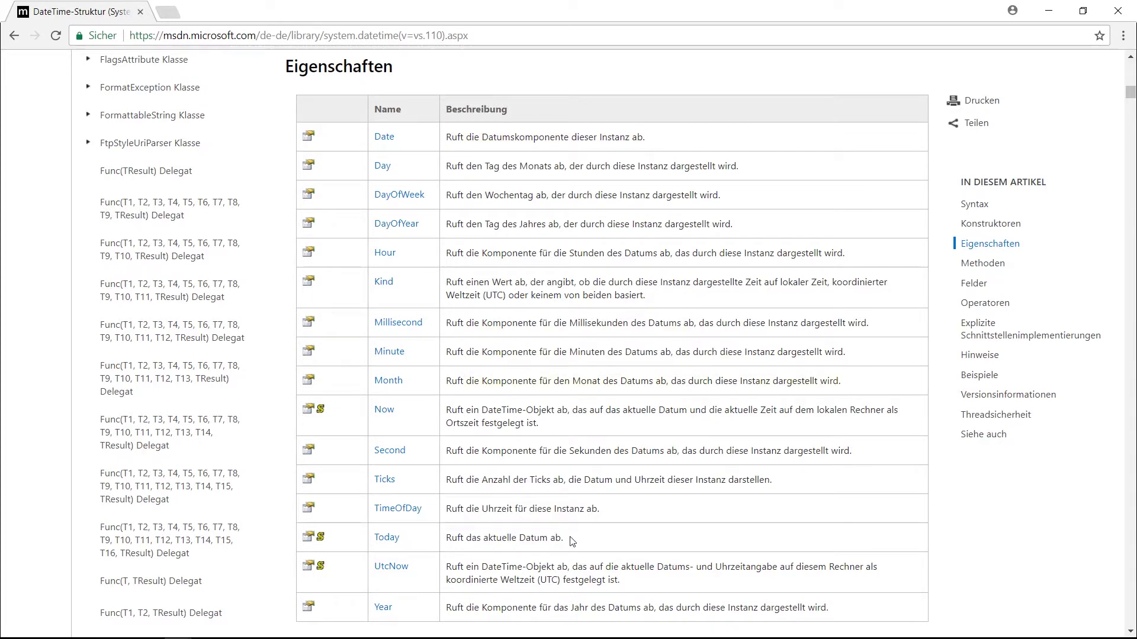
{"action": "scroll", "coordinate": [572, 541], "scroll_direction": "down", "scroll_amount": 1}
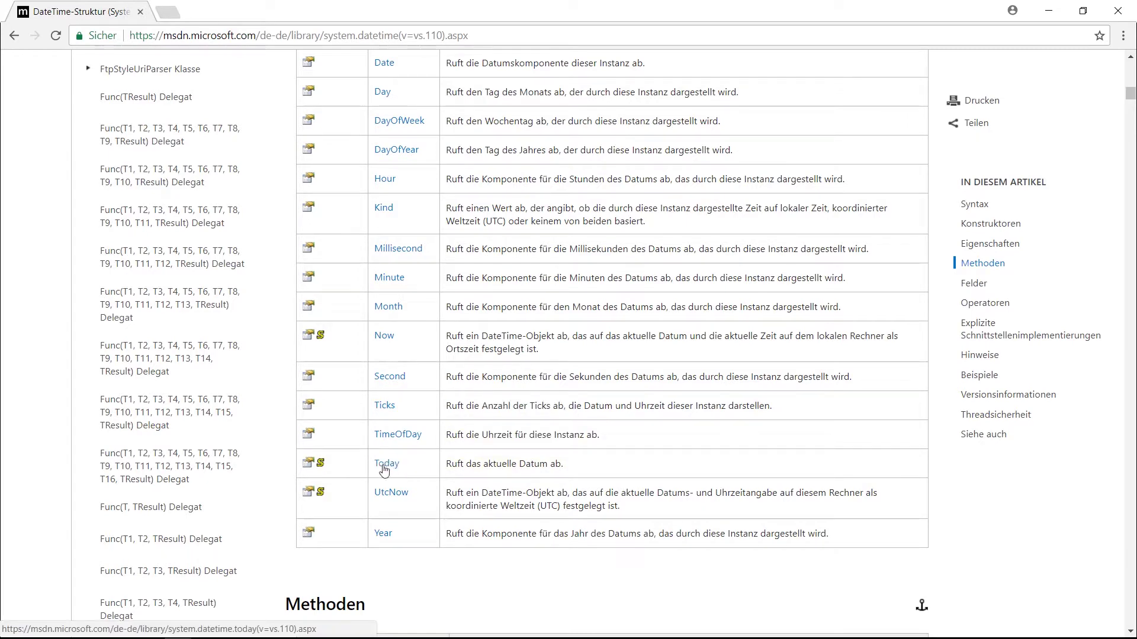
Step: Open the Today property page, zoom in to read its syntax, then return to MonoDevelop
{"action": "left_click", "coordinate": [385, 465]}
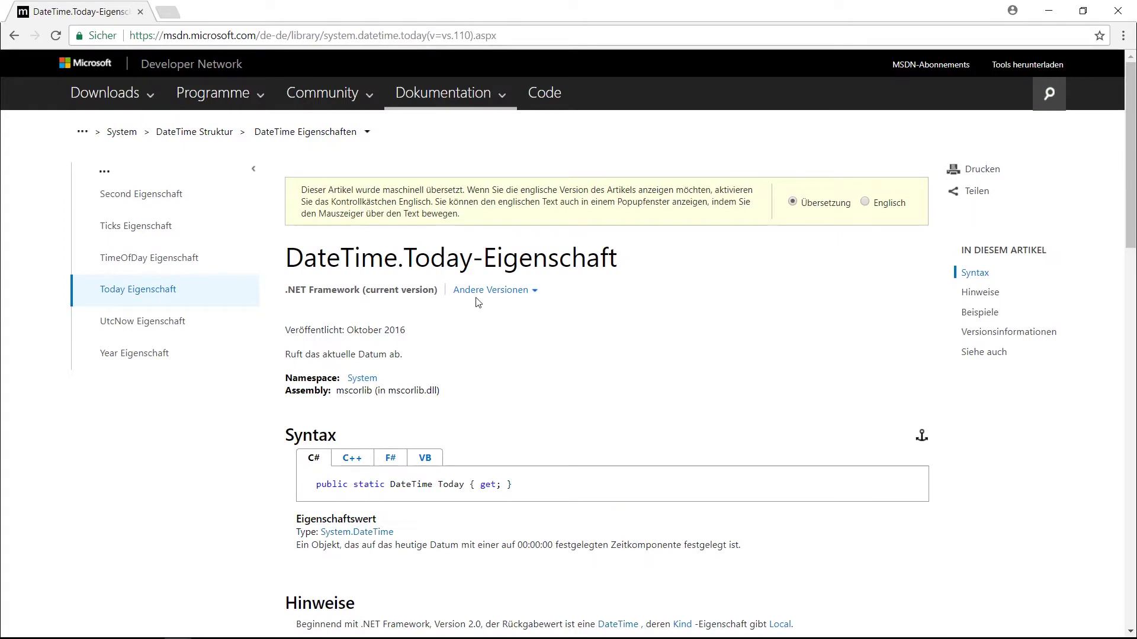
{"action": "scroll", "coordinate": [438, 313], "scroll_direction": "down", "scroll_amount": 1}
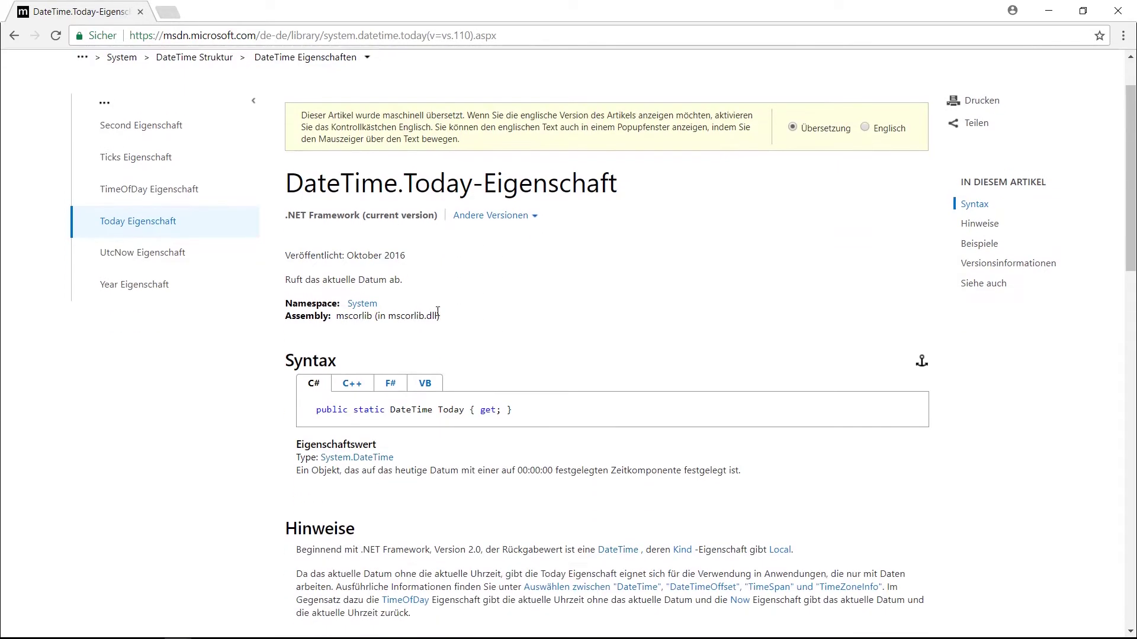
{"action": "key", "text": "ctrl+plus"}
{"action": "key", "text": "ctrl+plus"}
{"action": "key", "text": "ctrl+plus"}
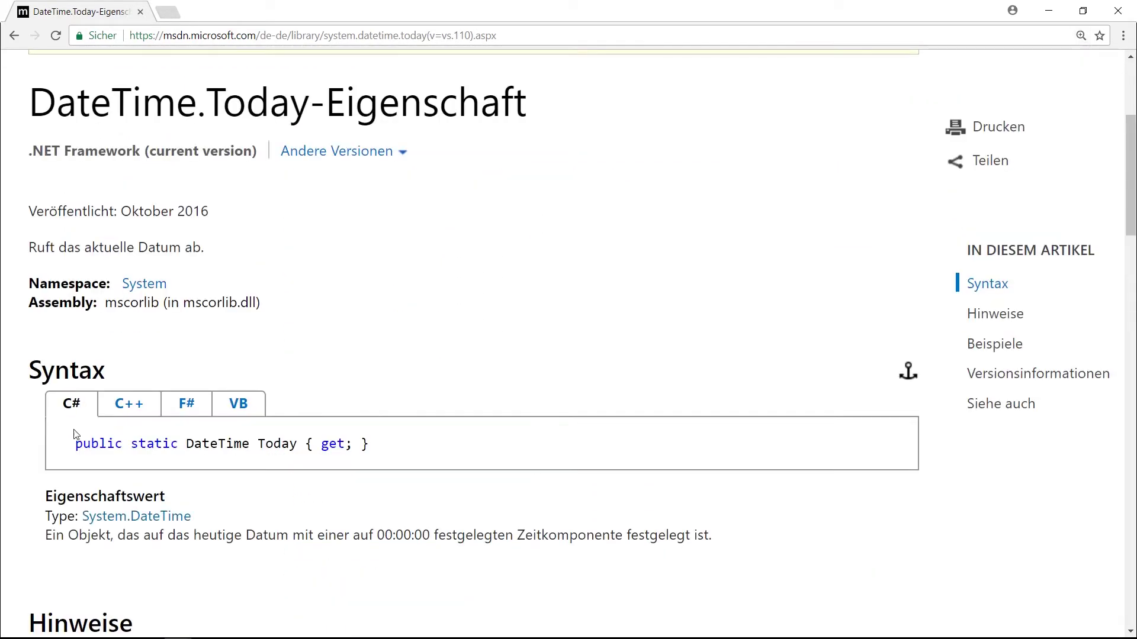
{"action": "left_click_drag", "start_coordinate": [76, 444], "coordinate": [296, 445]}
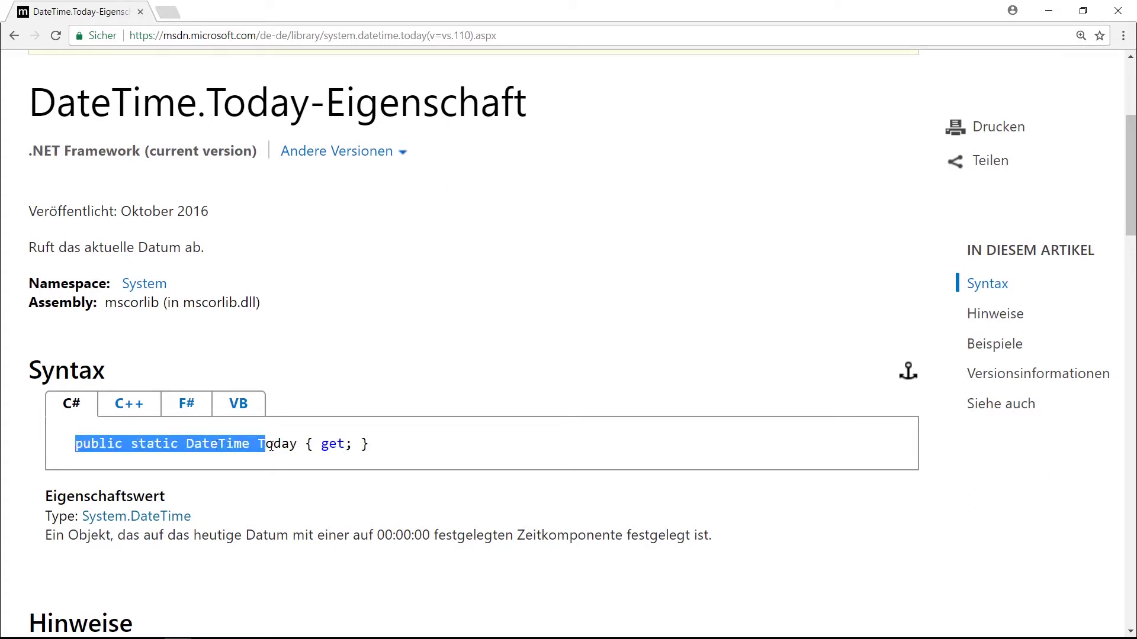
{"action": "left_click", "coordinate": [325, 453]}
{"action": "scroll", "coordinate": [325, 453], "scroll_direction": "down", "scroll_amount": 2}
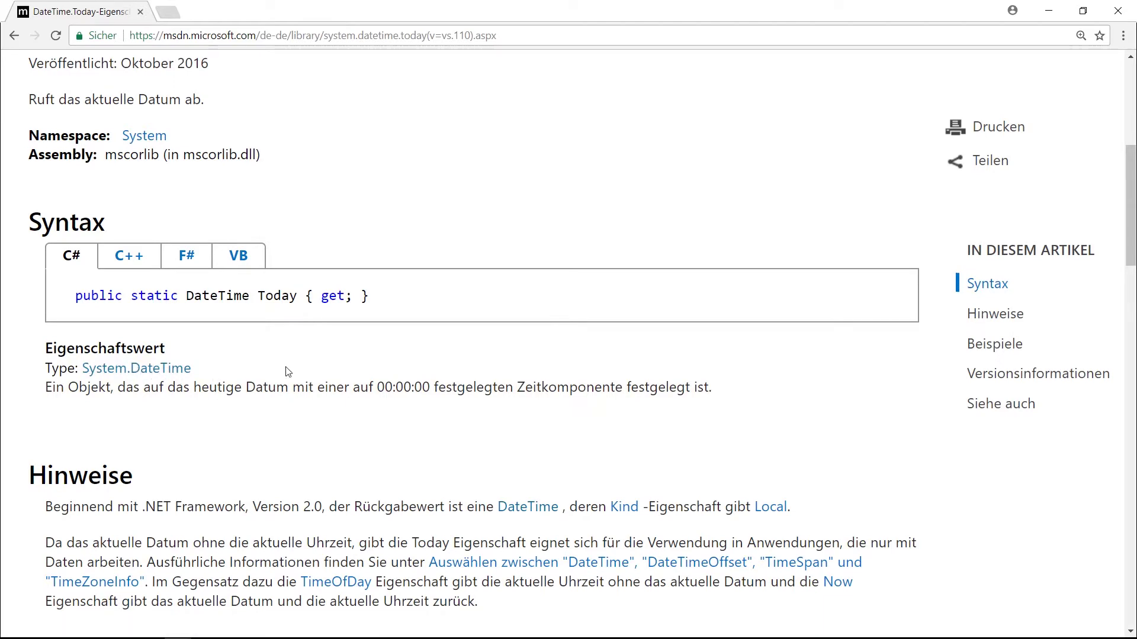
{"action": "mouse_move", "coordinate": [293, 635]}
{"action": "left_click", "coordinate": [232, 628]}
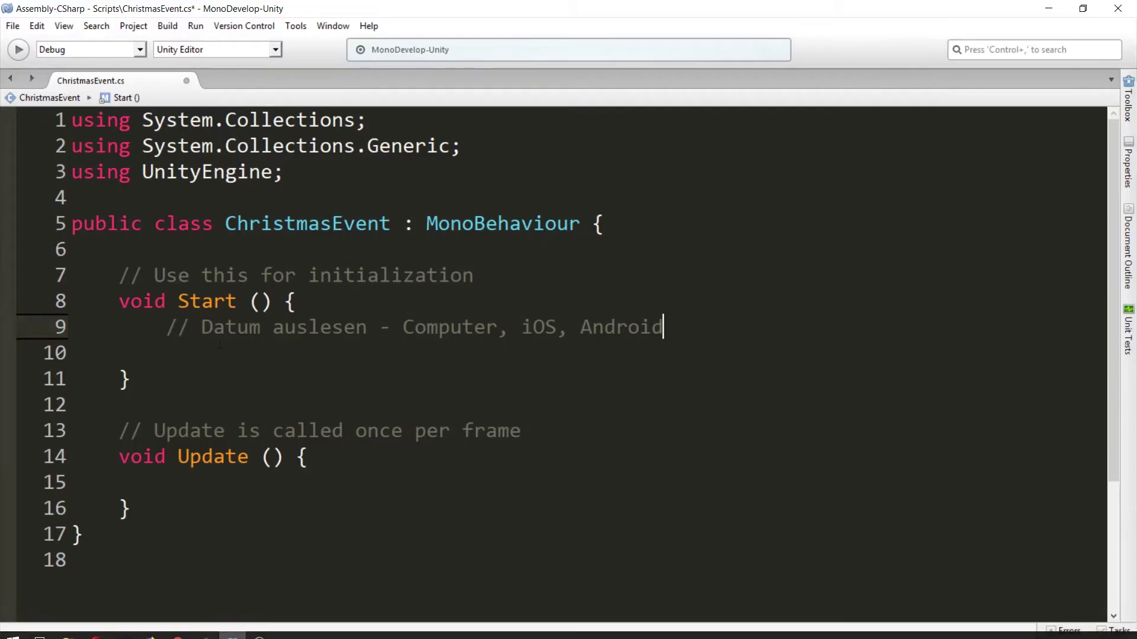
Step: Begin line 10 with 'System.' while glancing at the DateTime.Today docs
{"action": "left_click", "coordinate": [182, 363]}
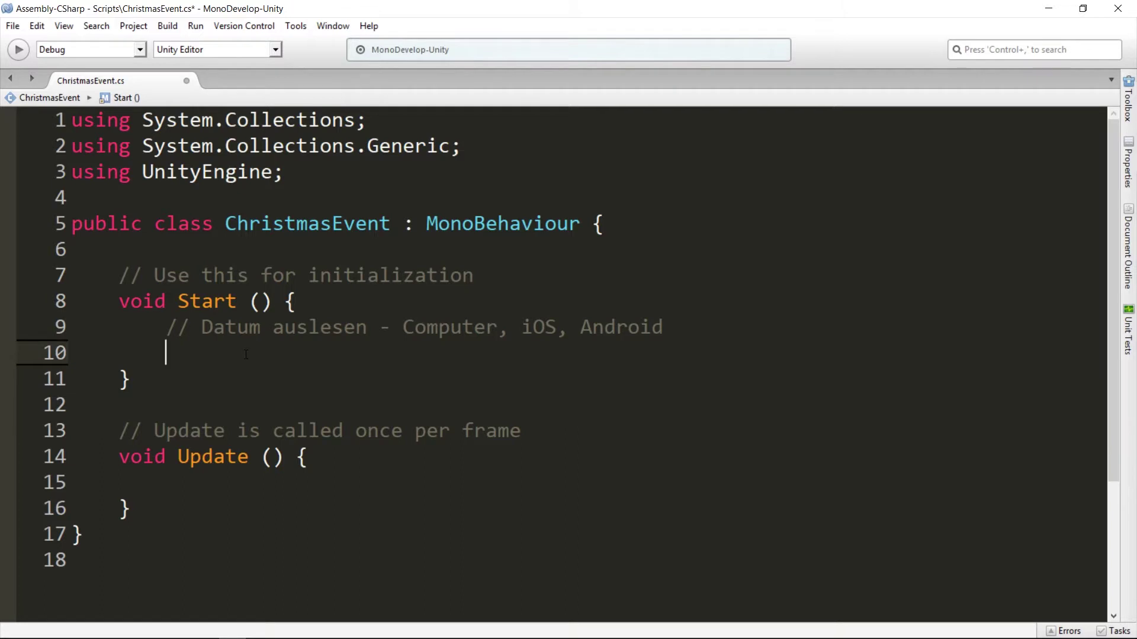
{"action": "type", "text": "System."}
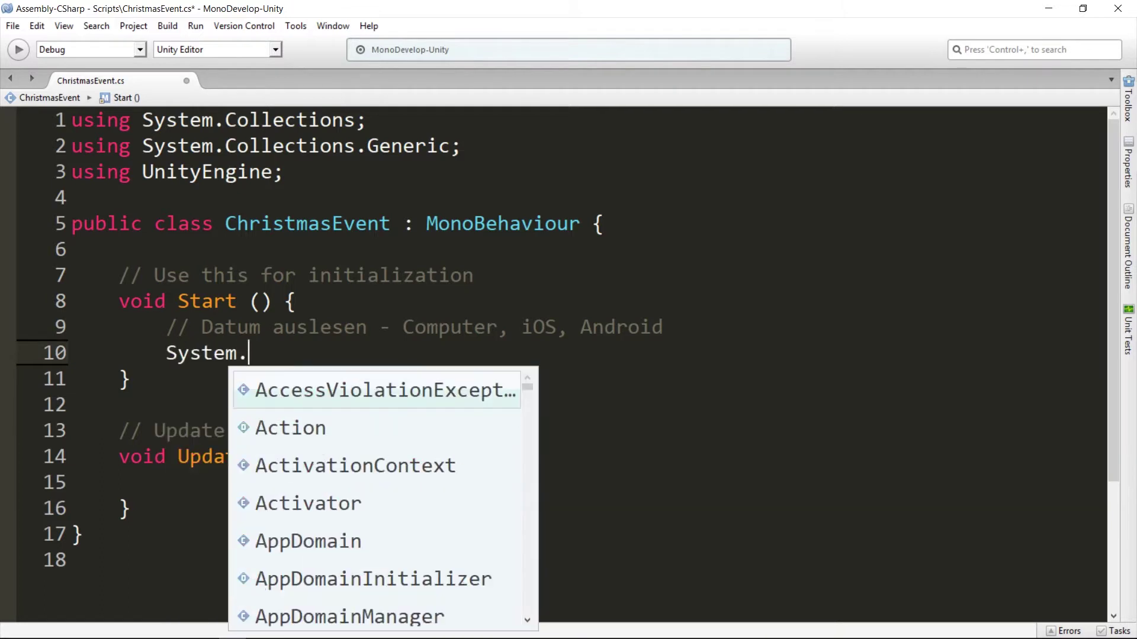
{"action": "key", "text": "alt+Tab"}
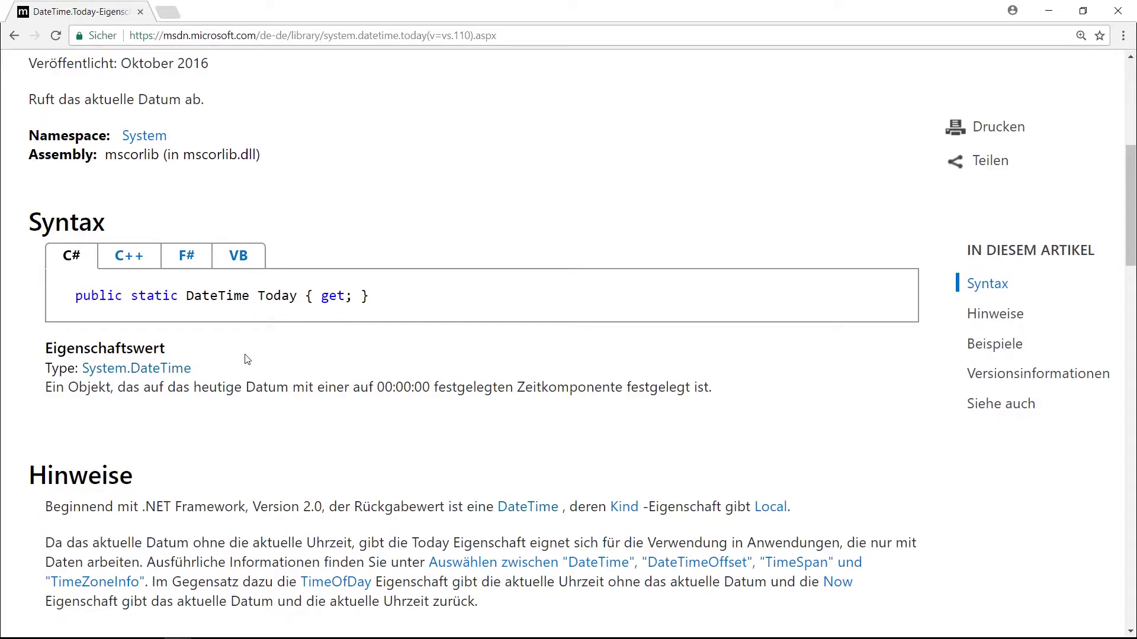
{"action": "key", "text": "ctrl+a"}
{"action": "left_click", "coordinate": [193, 410]}
{"action": "key", "text": "alt+Tab"}
Step: Complete the line as System.DateTime.Today; using autocomplete, then minimize MonoDevelop
{"action": "type", "text": "Date"}
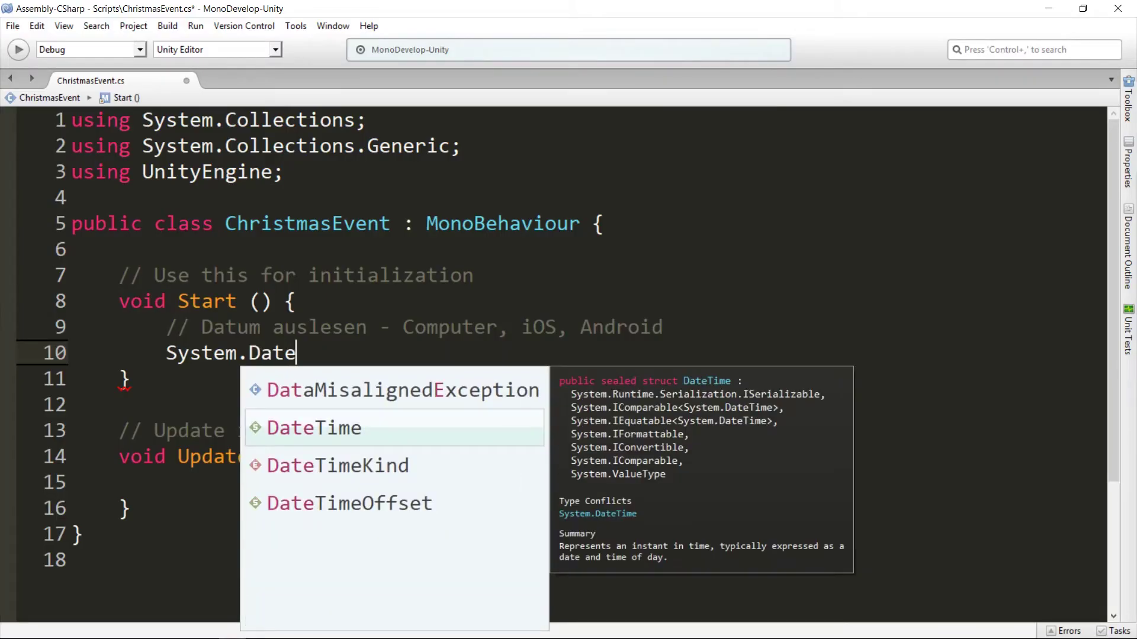
{"action": "double_click", "coordinate": [337, 429]}
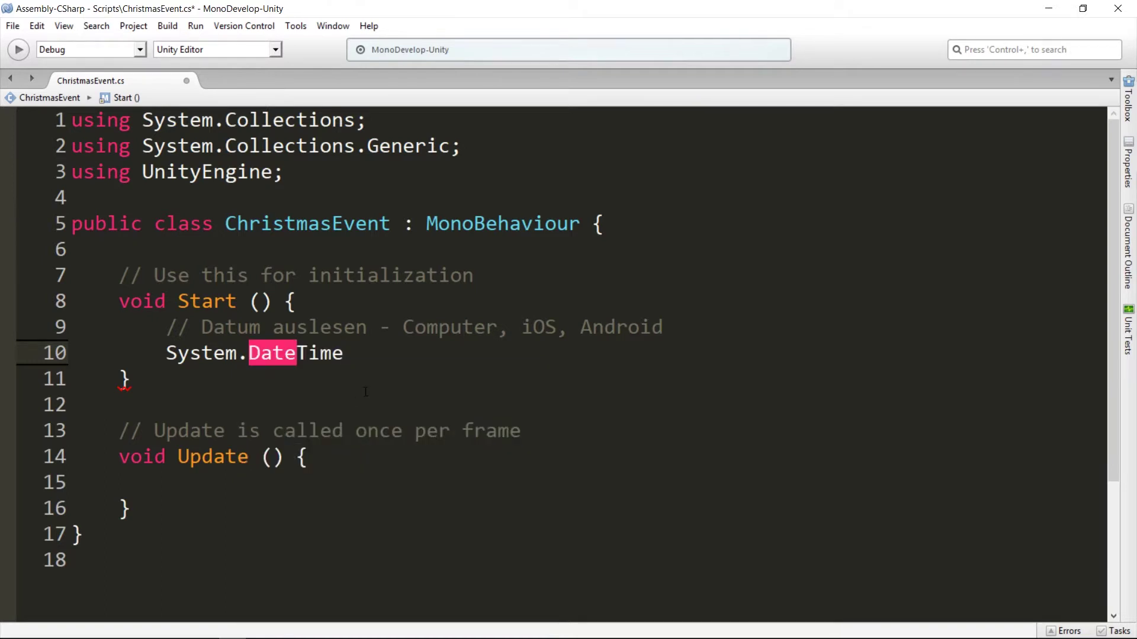
{"action": "type", "text": "."}
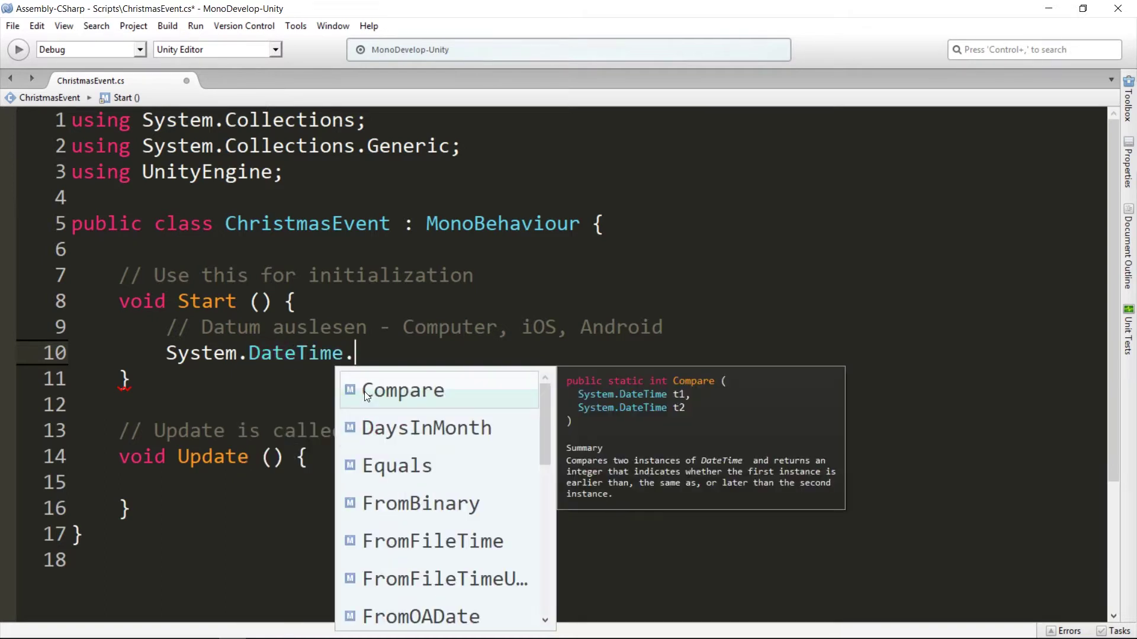
{"action": "type", "text": "T"}
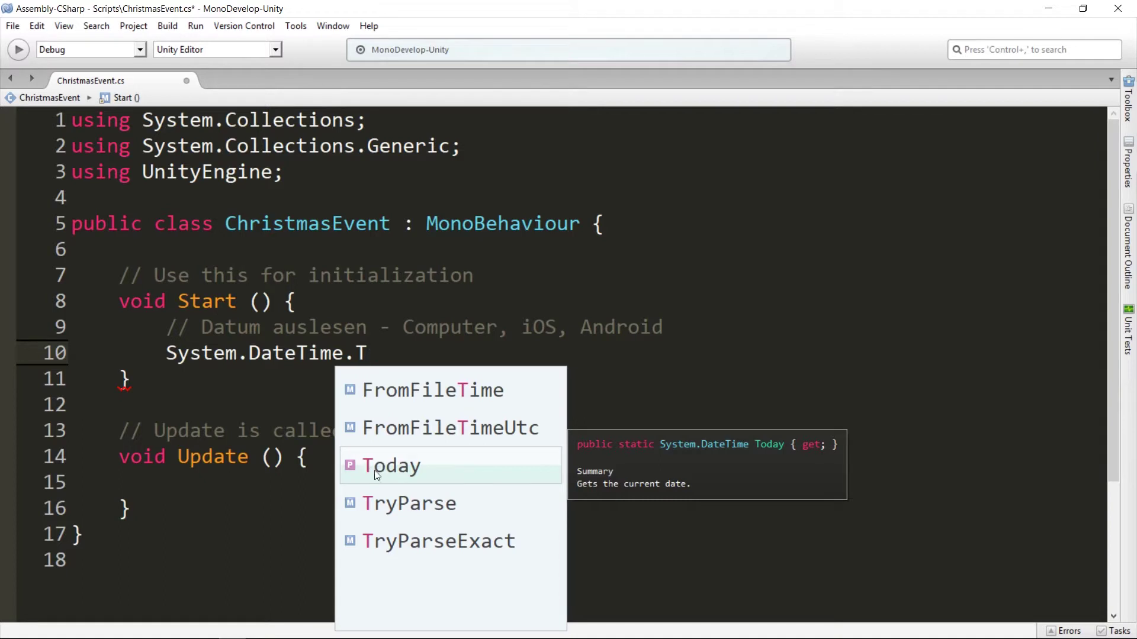
{"action": "type", "text": "oday;"}
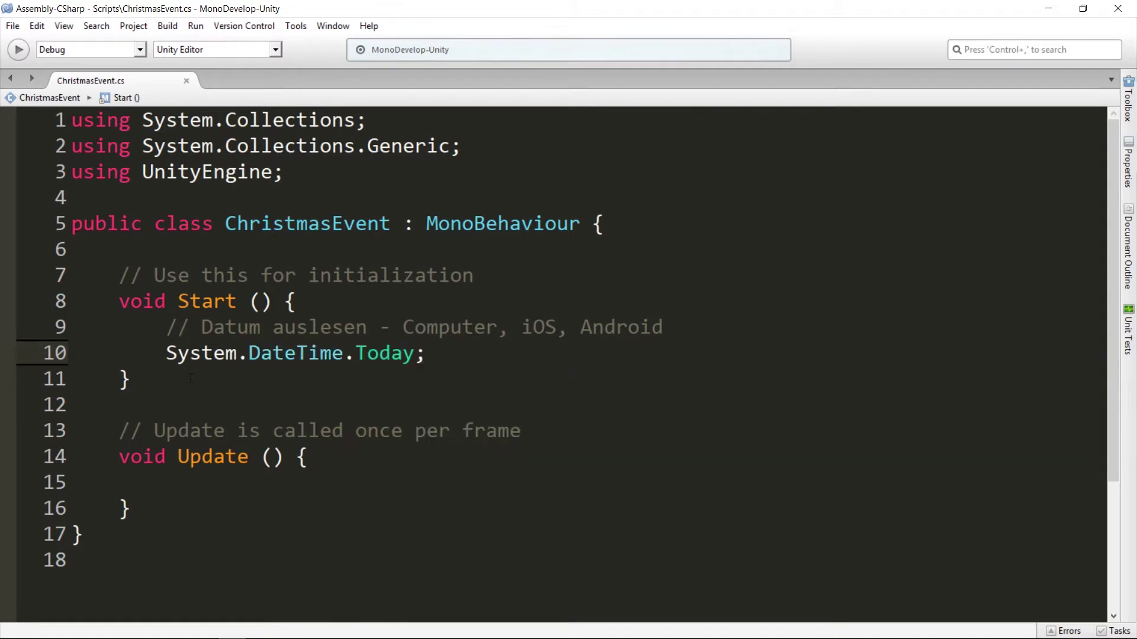
{"action": "key", "text": "Home"}
{"action": "key", "text": "End"}
{"action": "left_click", "coordinate": [1049, 8]}
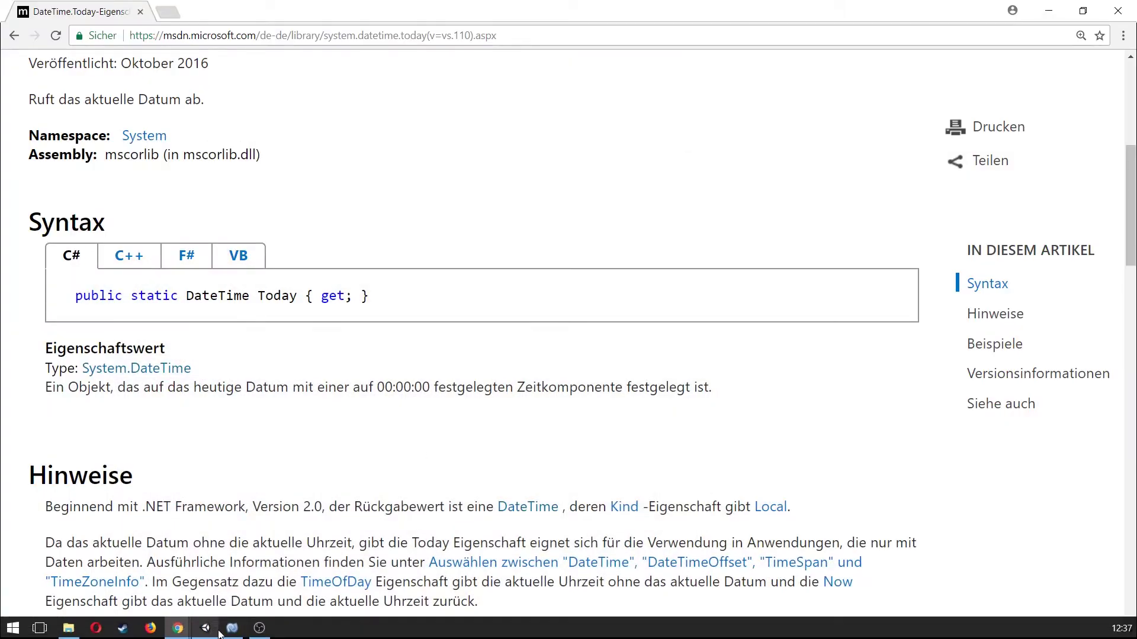
Step: Open the compile error from Unity's Console and change the line to print(System.DateTime.Today);, then save
{"action": "left_click", "coordinate": [208, 630]}
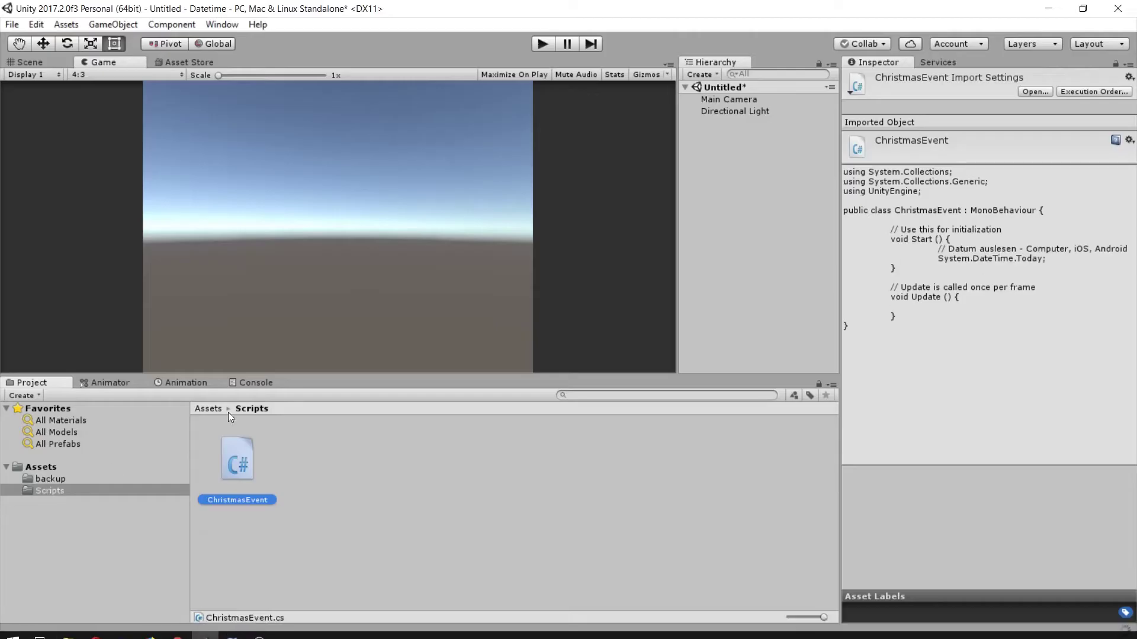
{"action": "left_click", "coordinate": [255, 383]}
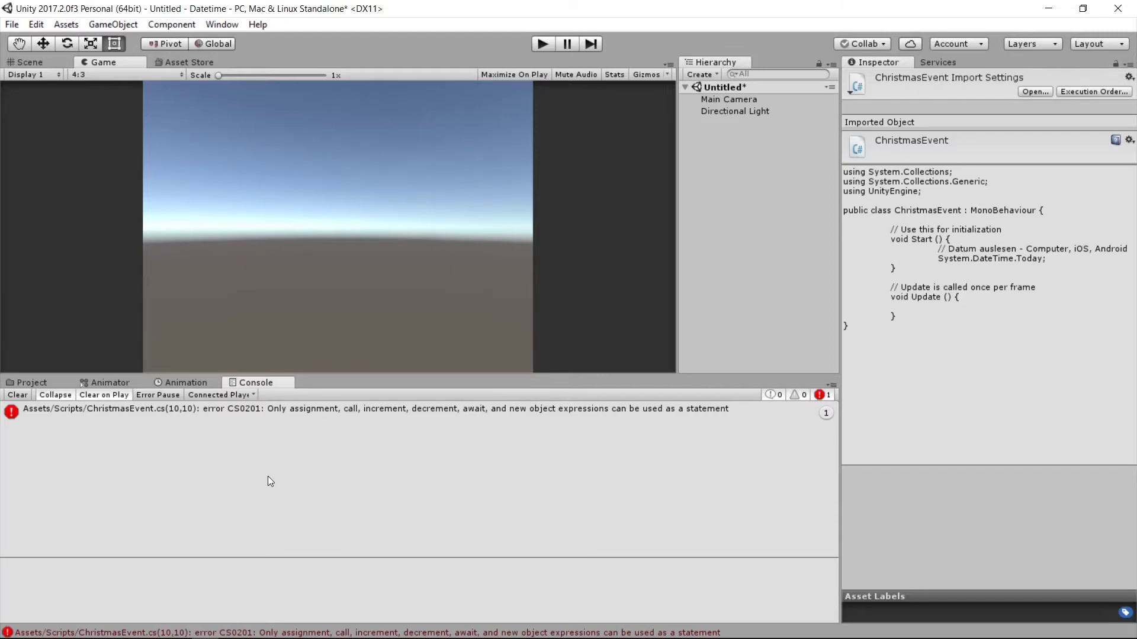
{"action": "double_click", "coordinate": [219, 409]}
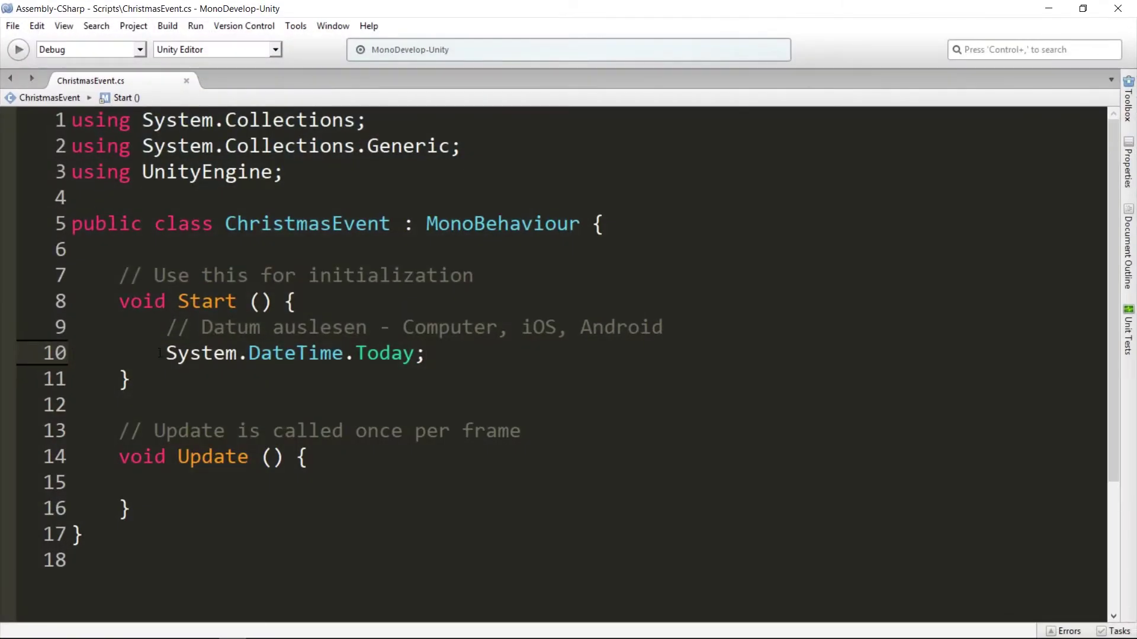
{"action": "type", "text": "print("}
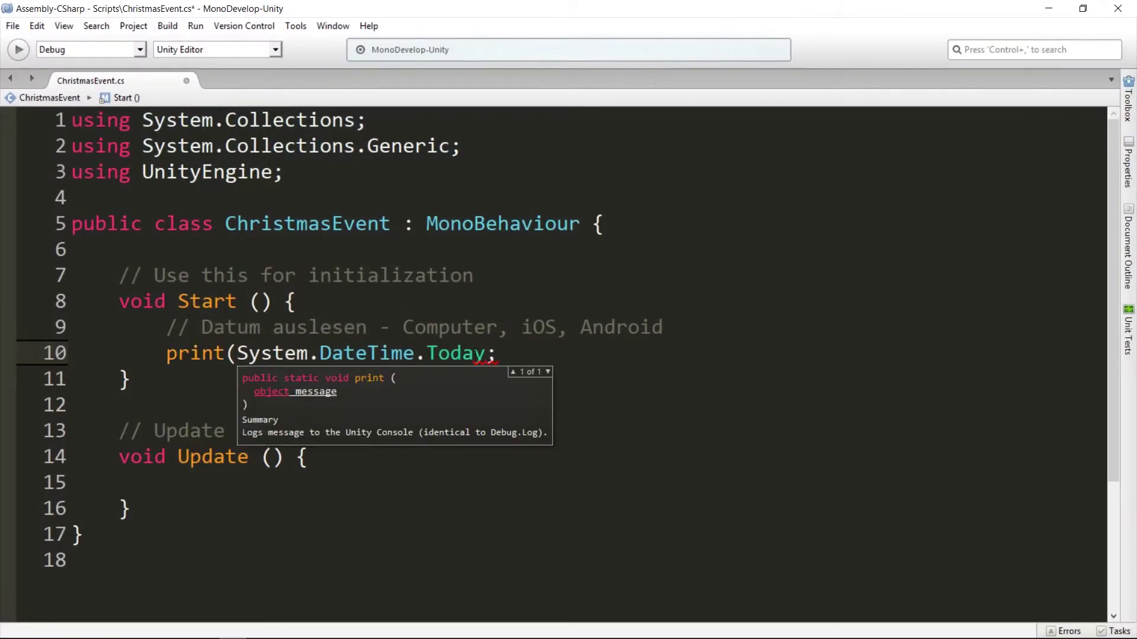
{"action": "key", "text": "End"}
{"action": "key", "text": "Left"}
{"action": "type", "text": ")"}
{"action": "key", "text": "ctrl+s"}
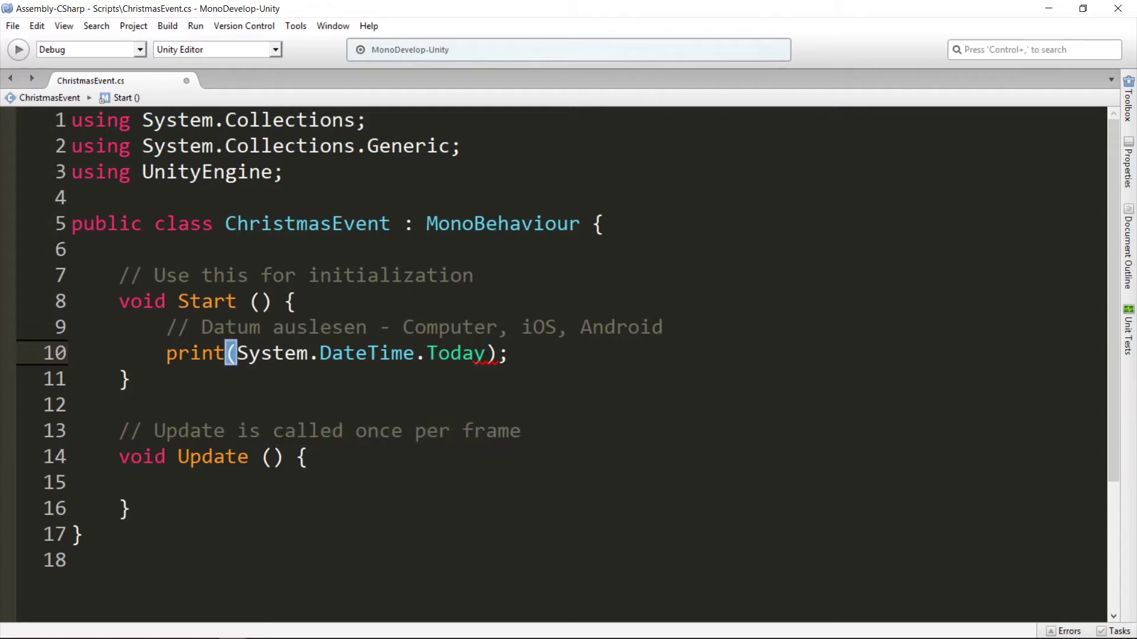
Step: Back in Unity, clear the Console error and show the Scripts folder again
{"action": "left_click", "coordinate": [518, 350]}
{"action": "double_click", "coordinate": [196, 312]}
{"action": "left_click", "coordinate": [237, 301]}
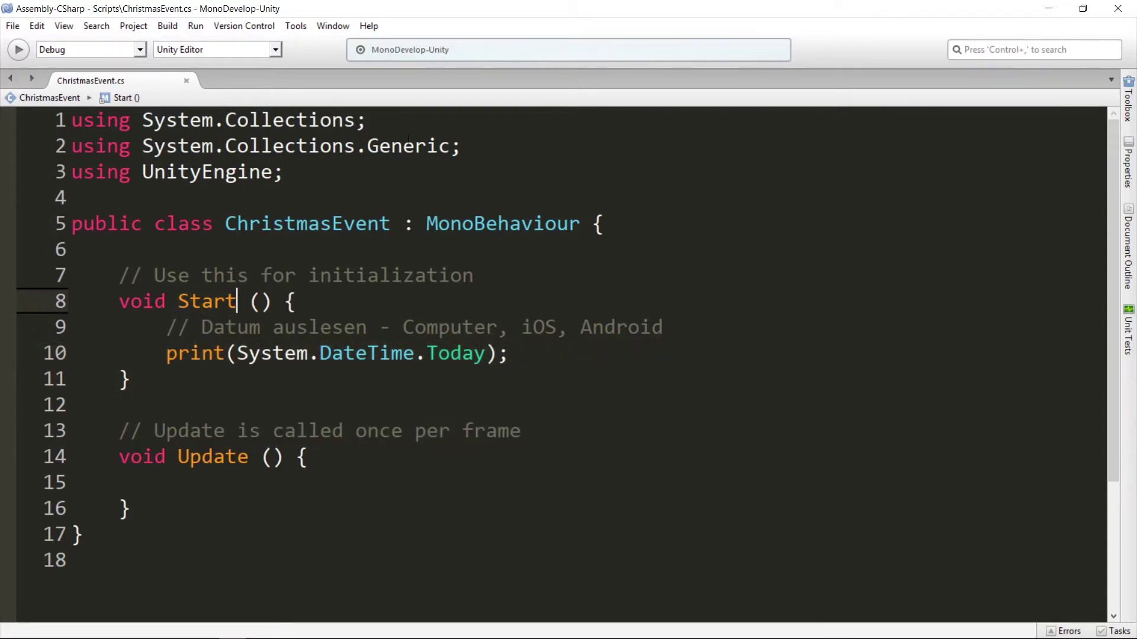
{"action": "left_click", "coordinate": [1049, 9]}
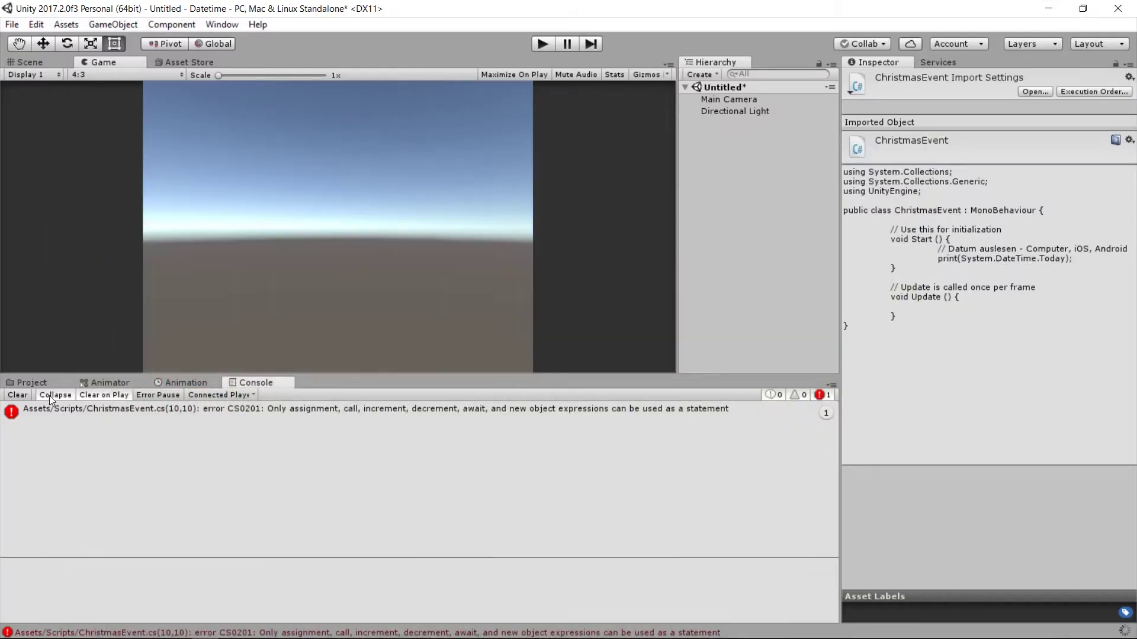
{"action": "left_click", "coordinate": [22, 393]}
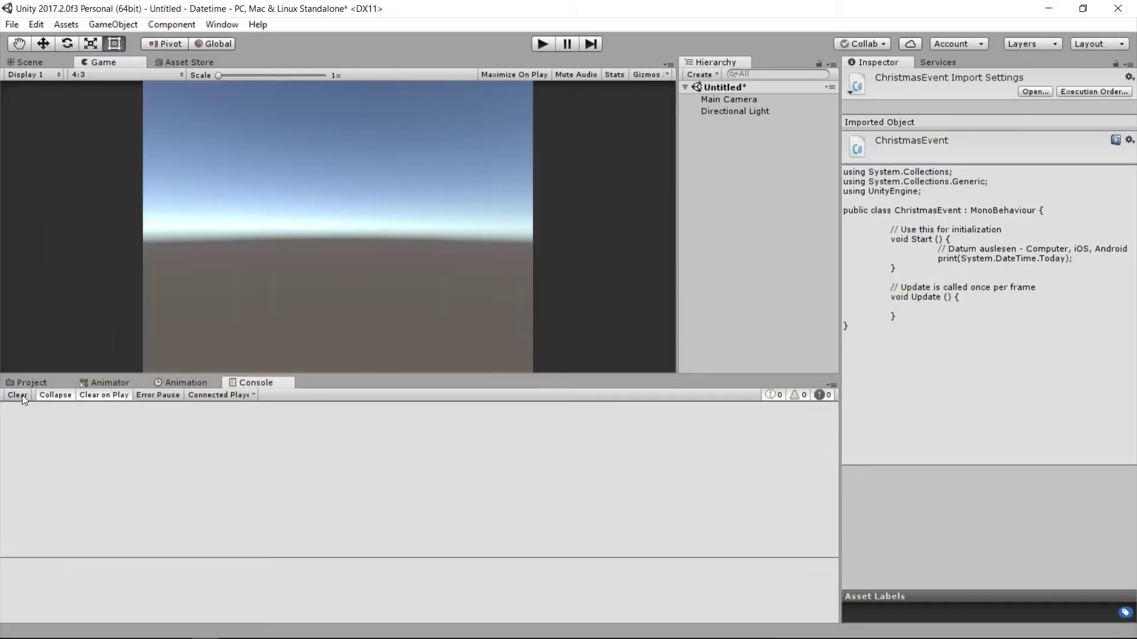
{"action": "left_click", "coordinate": [30, 383]}
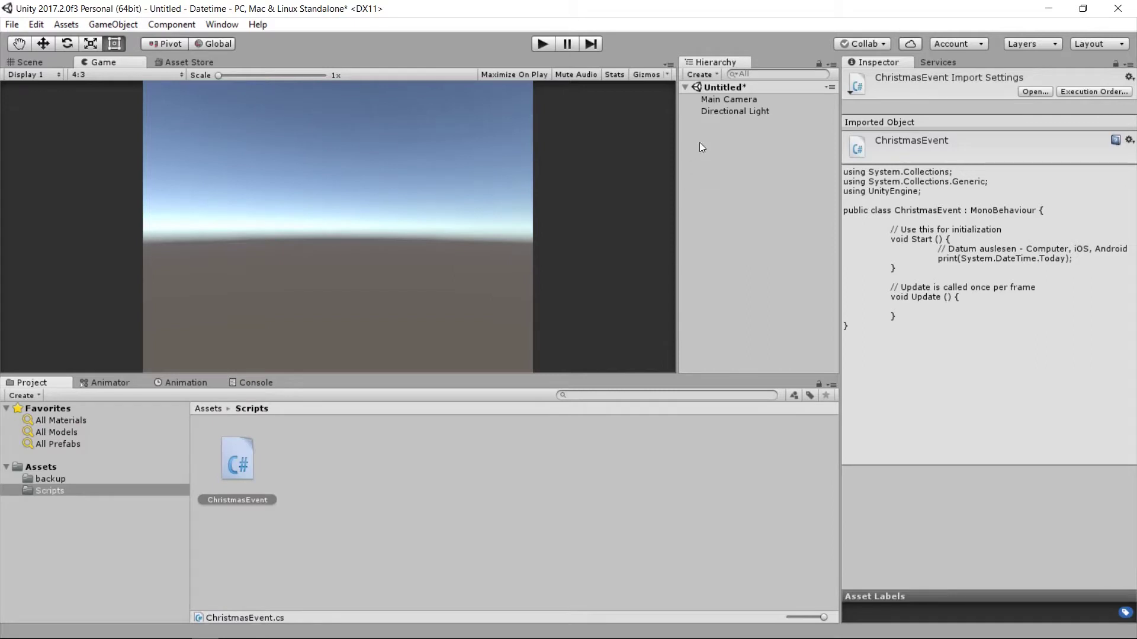
{"action": "right_click", "coordinate": [720, 132]}
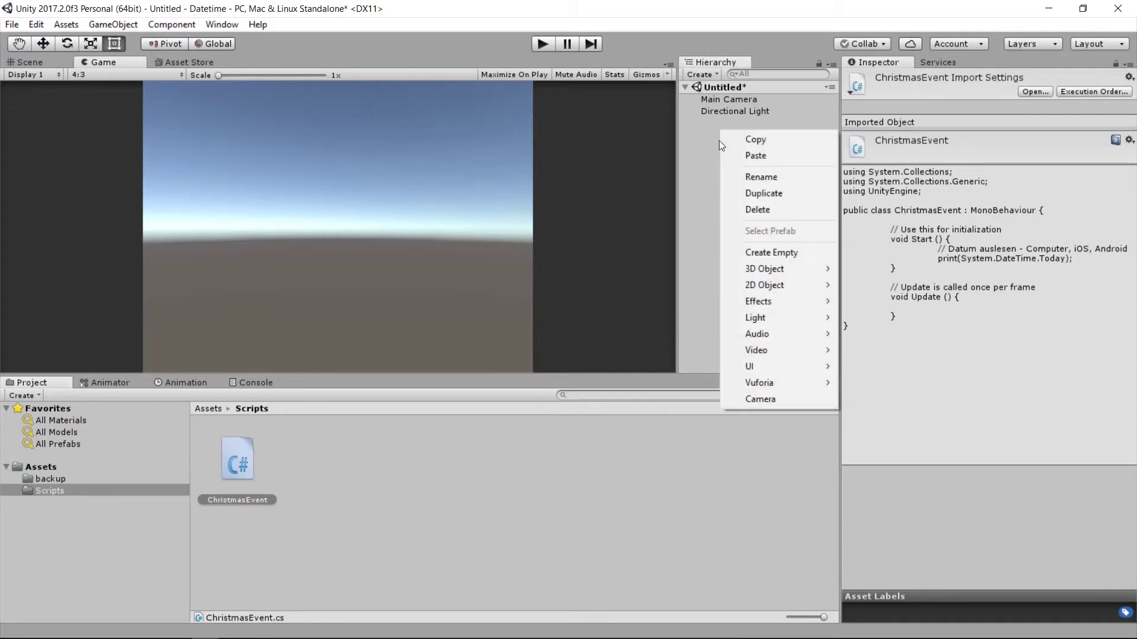
Step: Create an empty GameObject named Scripts carrying ChristmasEvent and enter Play mode with Ctrl+P
{"action": "left_click", "coordinate": [769, 256]}
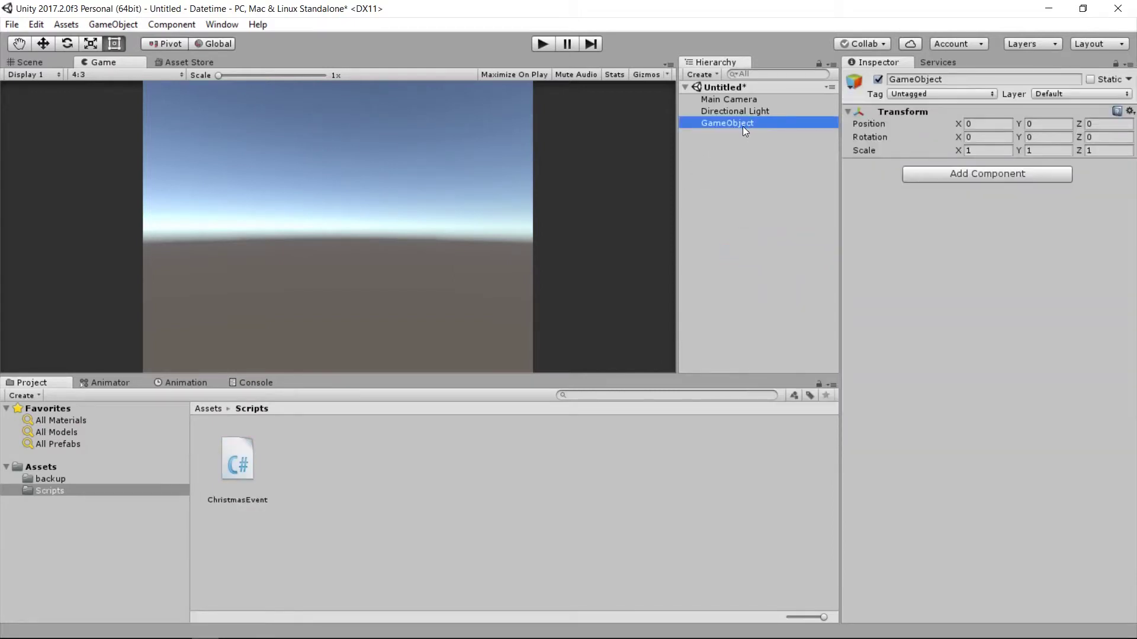
{"action": "left_click", "coordinate": [742, 126]}
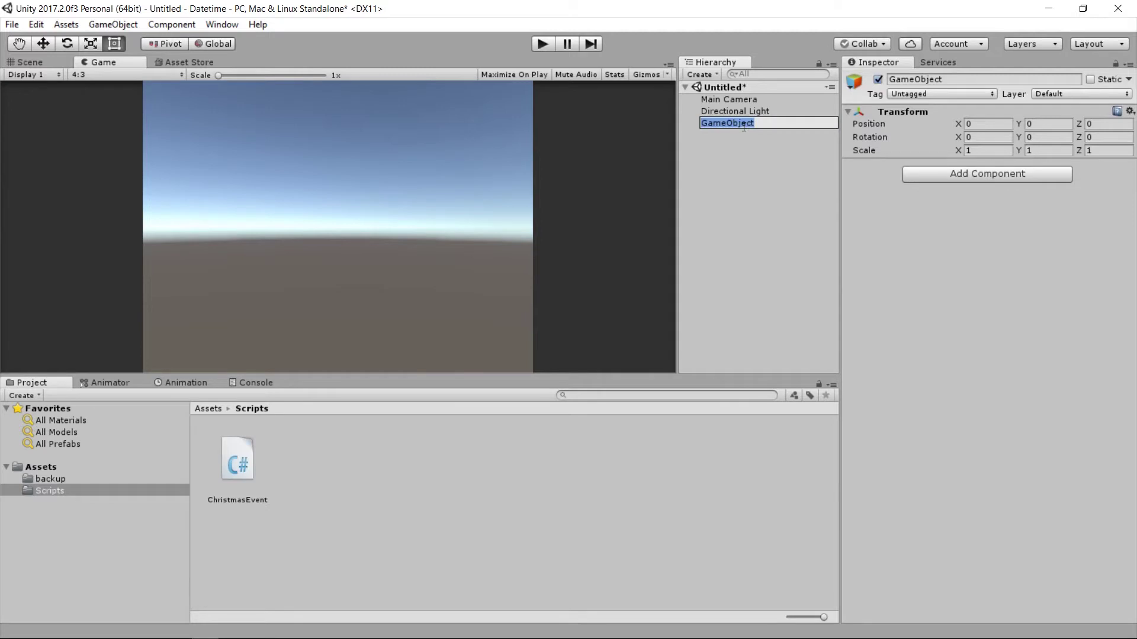
{"action": "type", "text": "Scr"}
{"action": "type", "text": "ipts"}
{"action": "key", "text": "Return"}
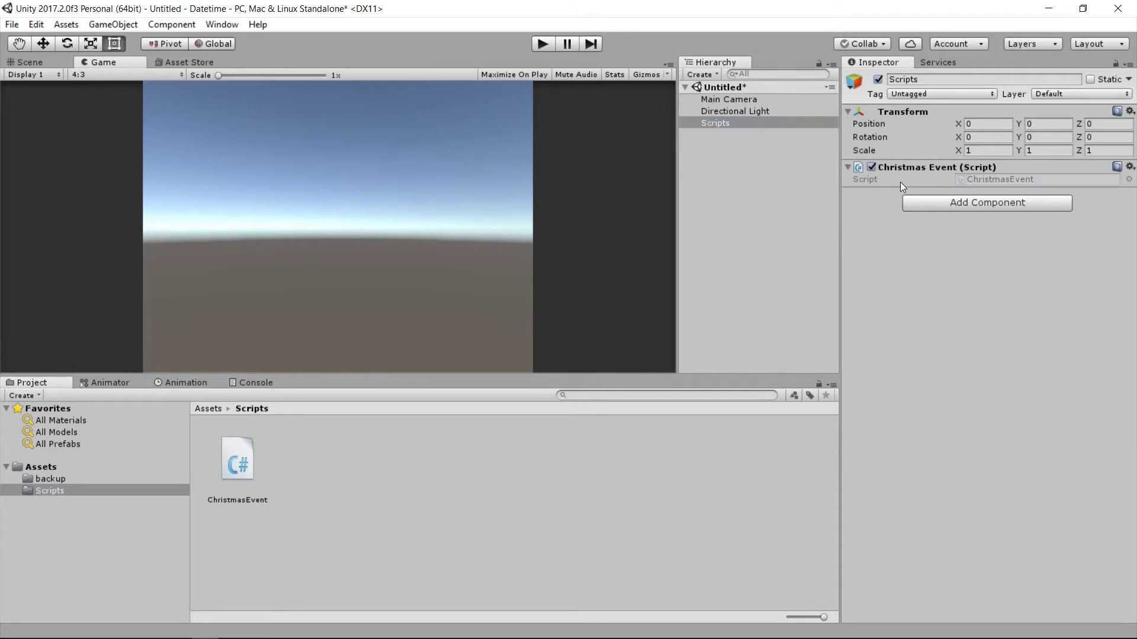
{"action": "key", "text": "ctrl+p"}
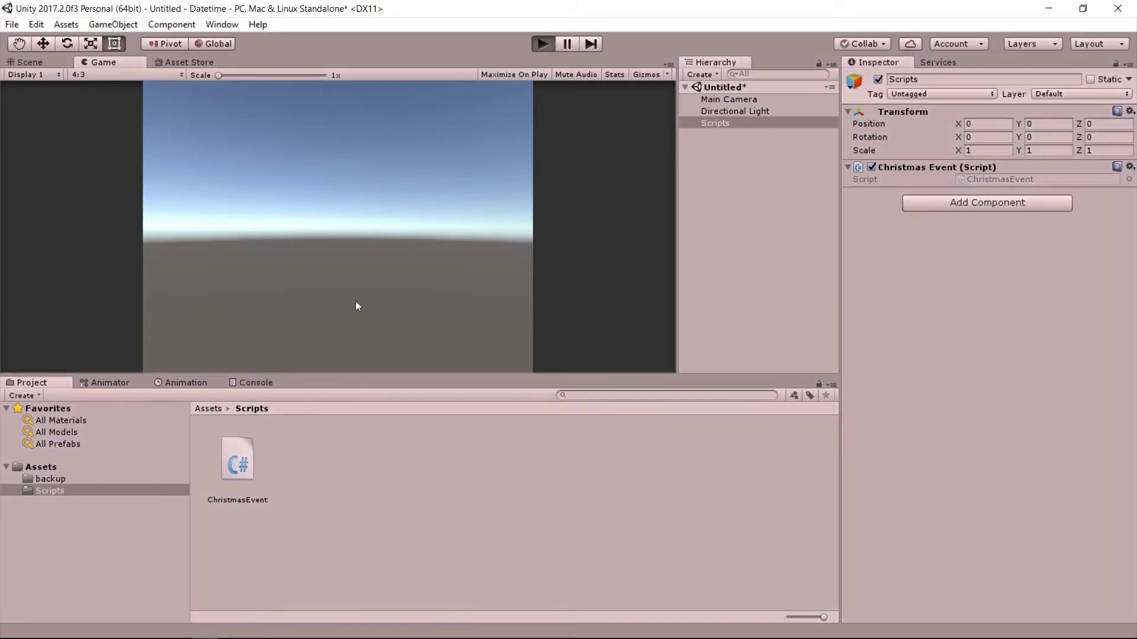
Step: Check the Console's printed 12/11/2017 12:00:00 AM against the system calendar's date
{"action": "left_click", "coordinate": [262, 382]}
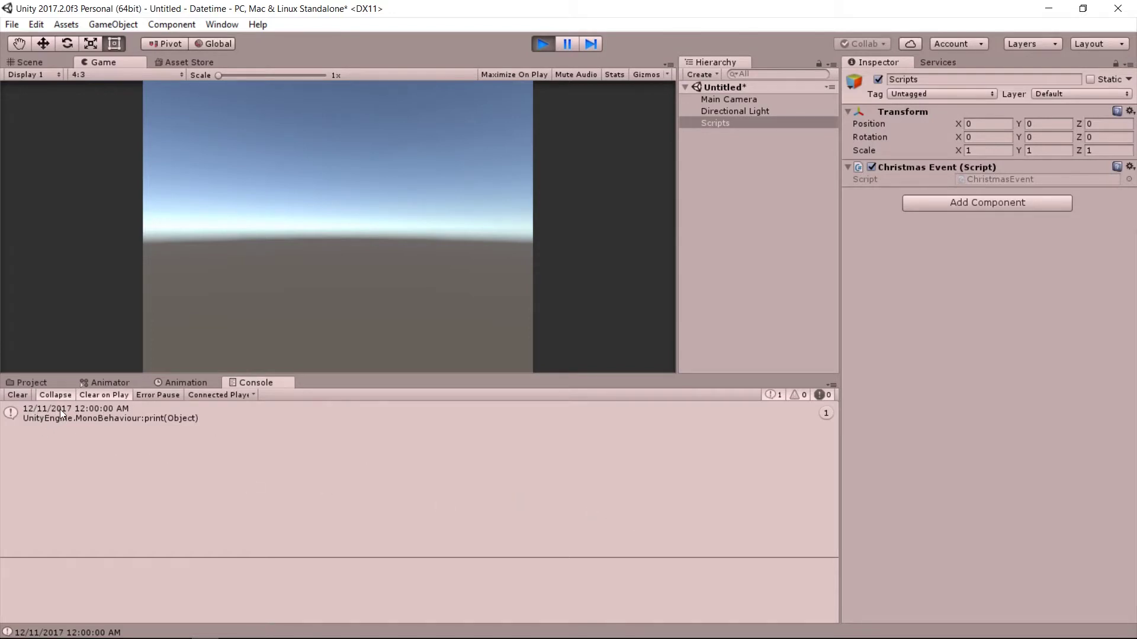
{"action": "left_click", "coordinate": [1127, 631]}
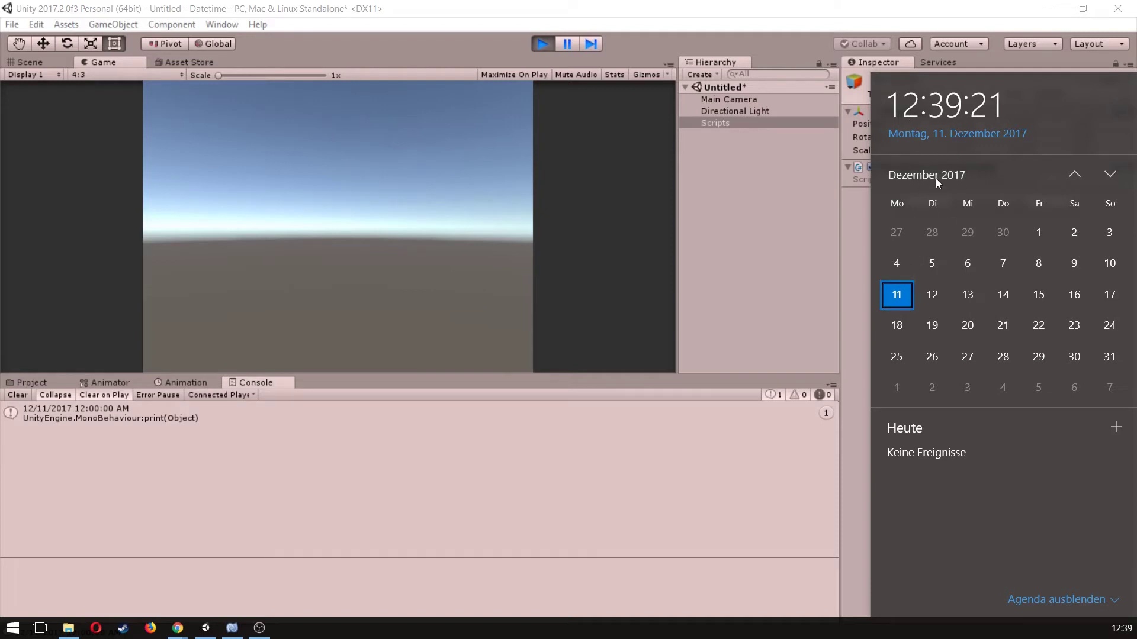
{"action": "key", "text": "Escape"}
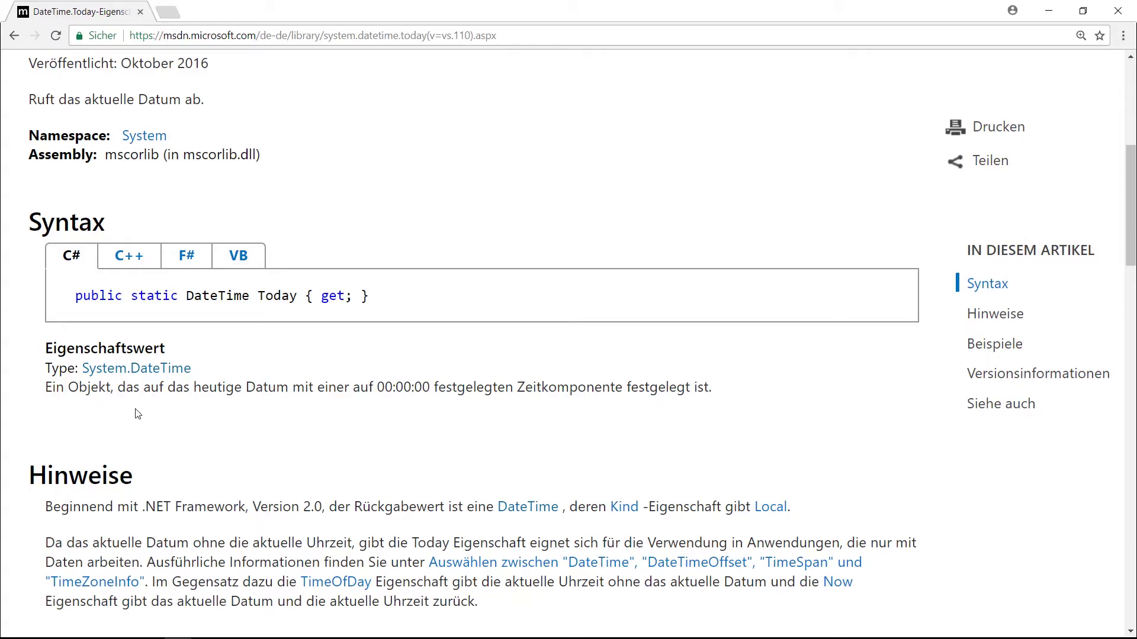
Step: Go back to the DateTime structure page and browse its Now, Today and UtcNow properties
{"action": "key", "text": "alt+Left"}
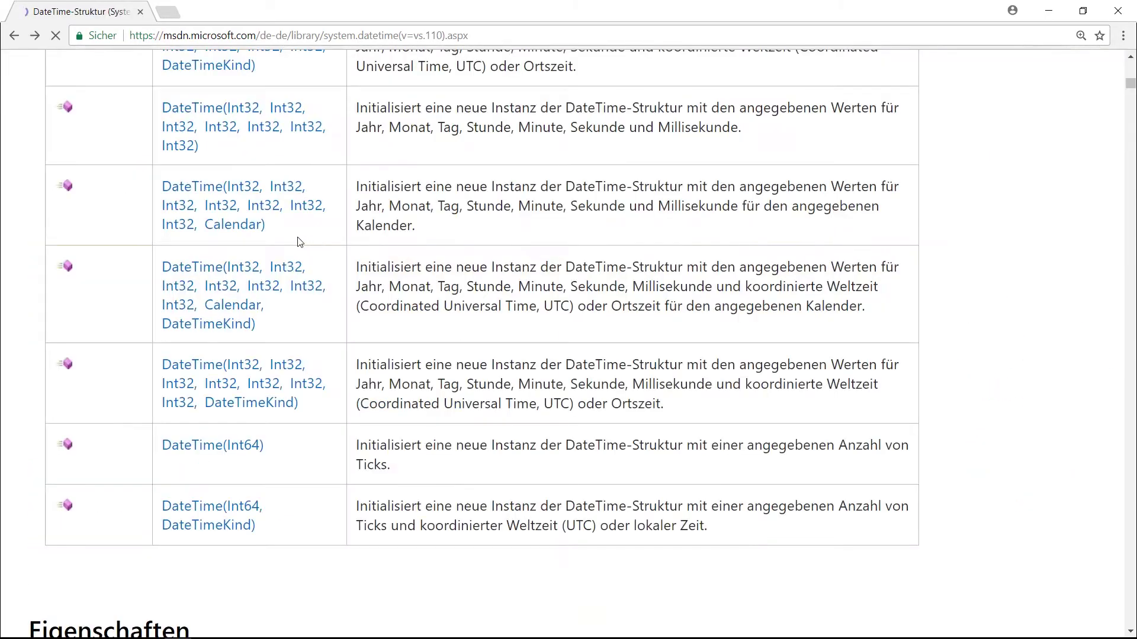
{"action": "scroll", "coordinate": [317, 378], "scroll_direction": "down", "scroll_amount": 6}
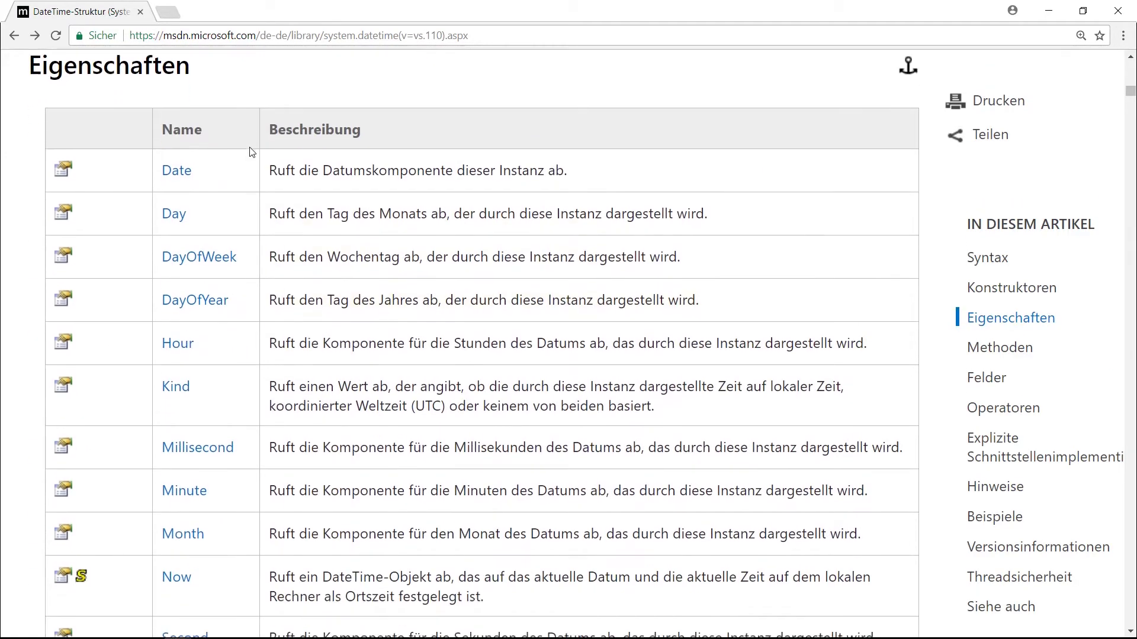
{"action": "scroll", "coordinate": [253, 160], "scroll_direction": "down", "scroll_amount": 4}
{"action": "scroll", "coordinate": [253, 160], "scroll_direction": "down", "scroll_amount": 2}
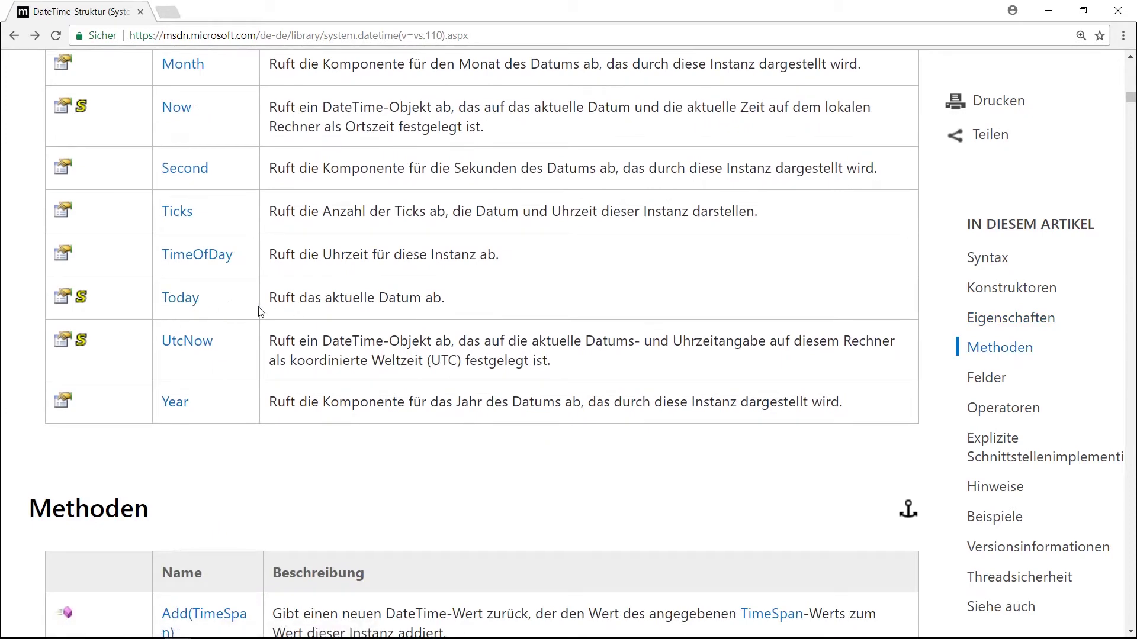
{"action": "left_click_drag", "start_coordinate": [268, 298], "coordinate": [444, 299]}
{"action": "left_click", "coordinate": [447, 301]}
{"action": "mouse_move", "coordinate": [361, 299]}
{"action": "scroll", "coordinate": [464, 419], "scroll_direction": "up", "scroll_amount": 2}
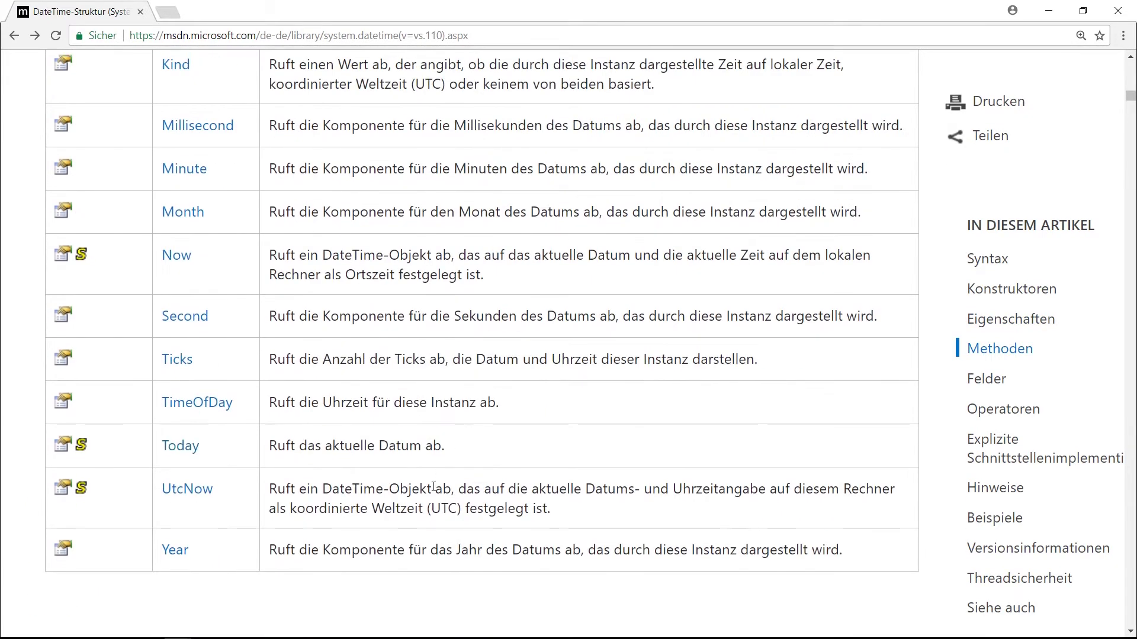
{"action": "scroll", "coordinate": [130, 377], "scroll_direction": "up", "scroll_amount": 1}
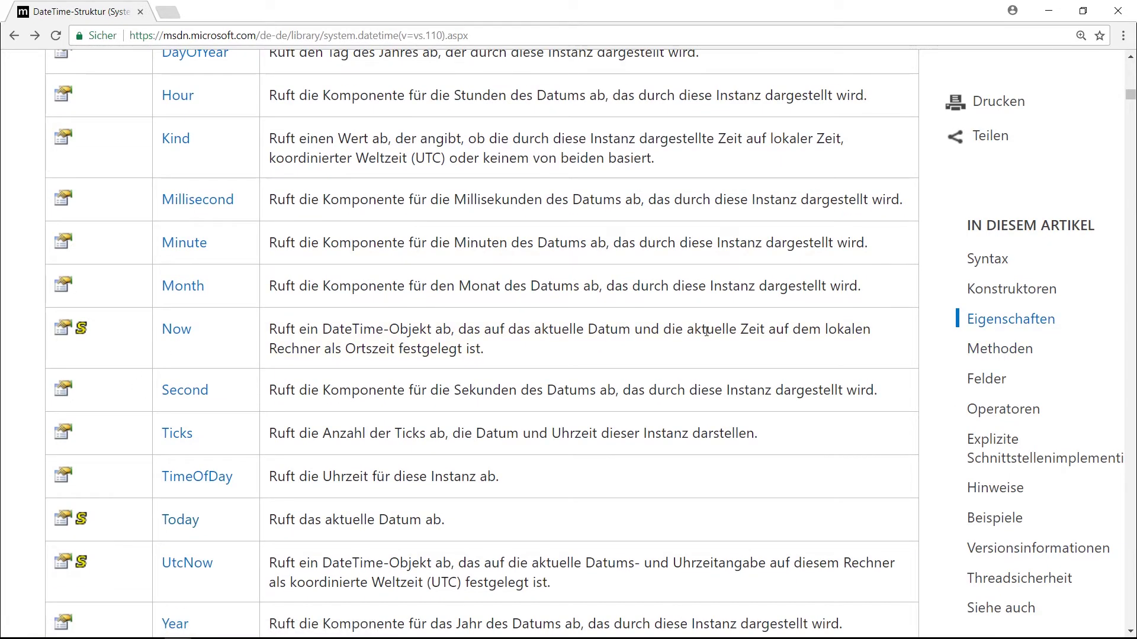
{"action": "mouse_move", "coordinate": [673, 327]}
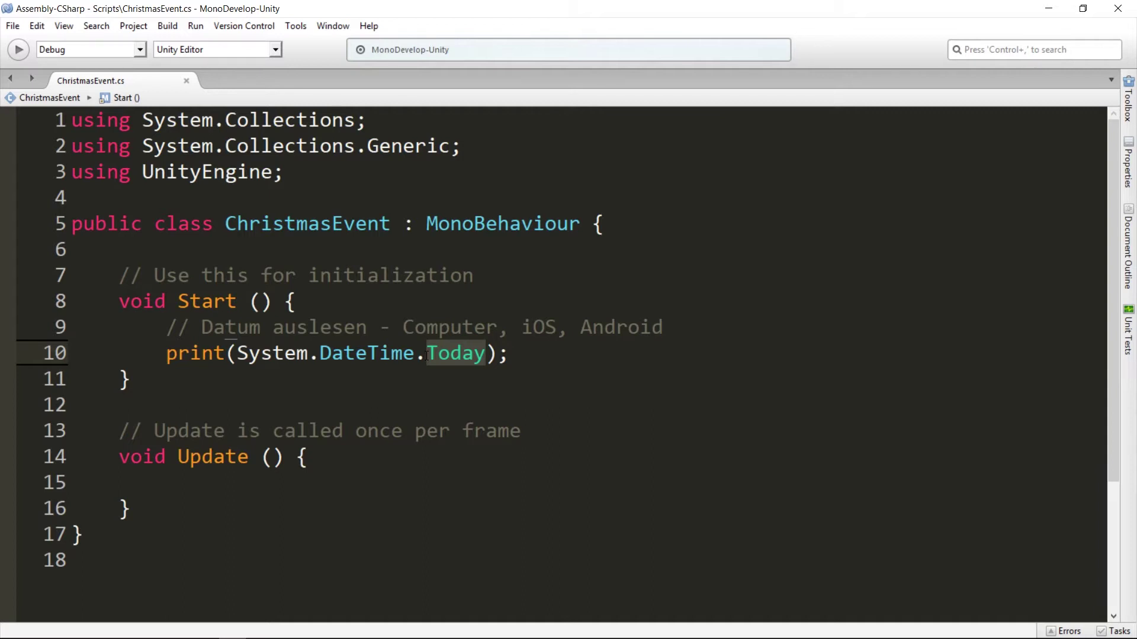
Step: Switch line 10 to print System.DateTime.Now, save, and return to Unity's Play run
{"action": "type", "text": "Now"}
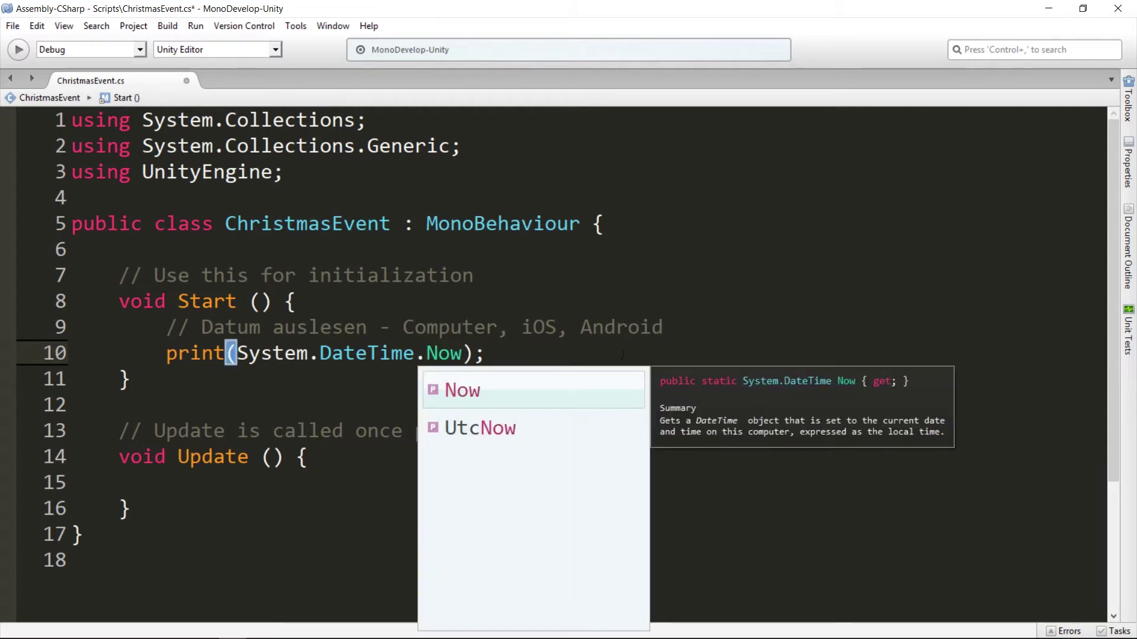
{"action": "key", "text": "End"}
{"action": "key", "text": "ctrl+s"}
{"action": "left_click", "coordinate": [1048, 7]}
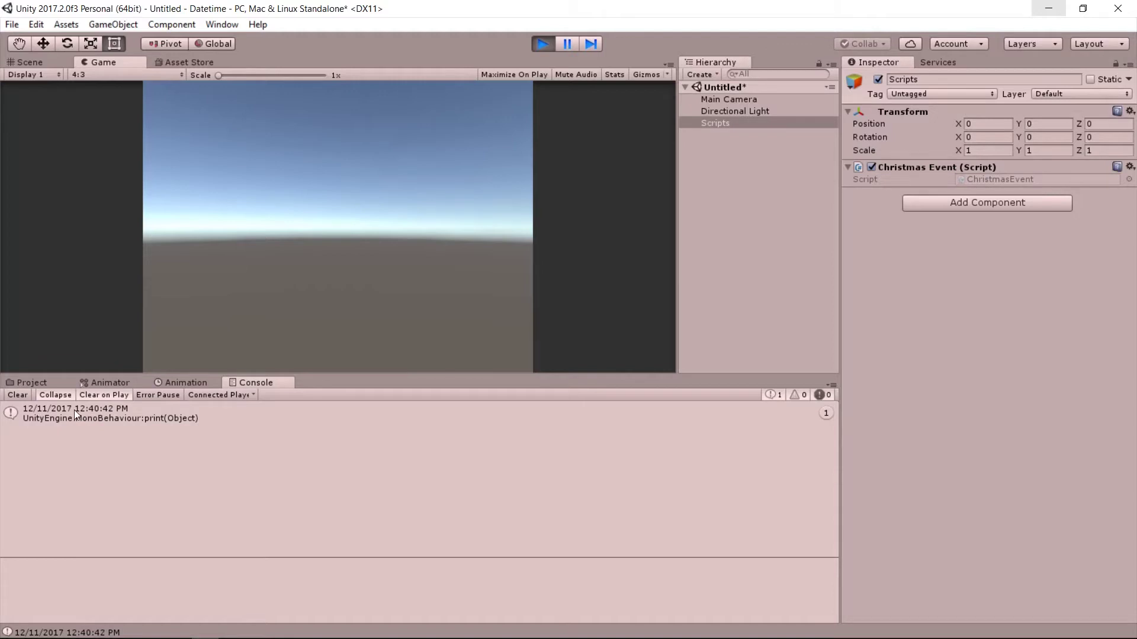
Step: Compare the printed date and time with the taskbar clock, the DateTime documentation and Unity's console
{"action": "mouse_move", "coordinate": [979, 635]}
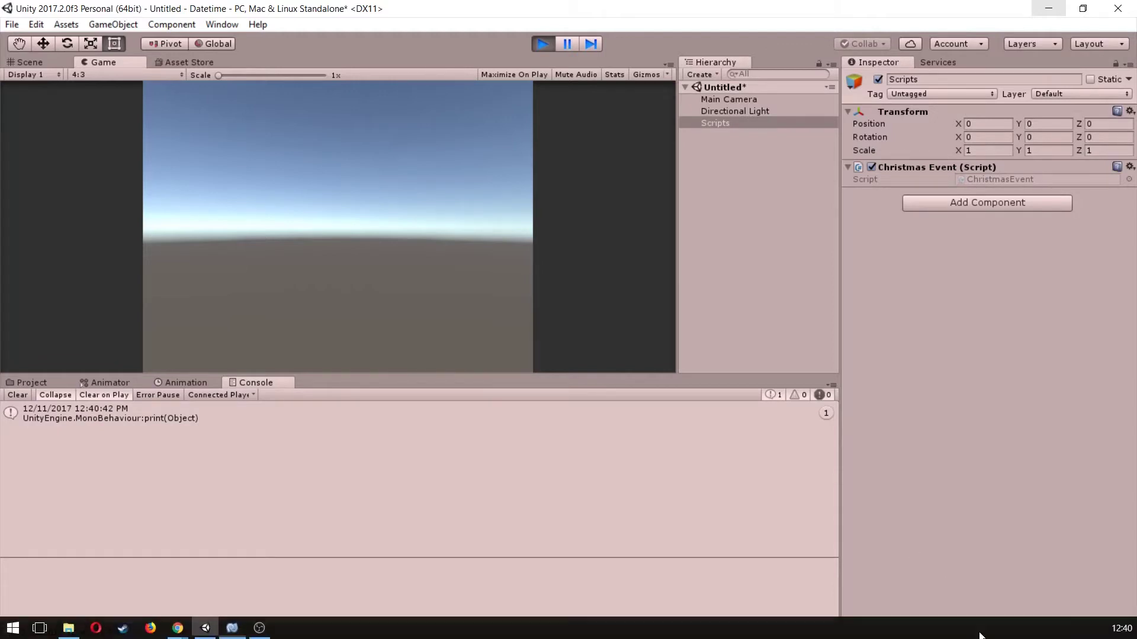
{"action": "left_click", "coordinate": [1117, 629]}
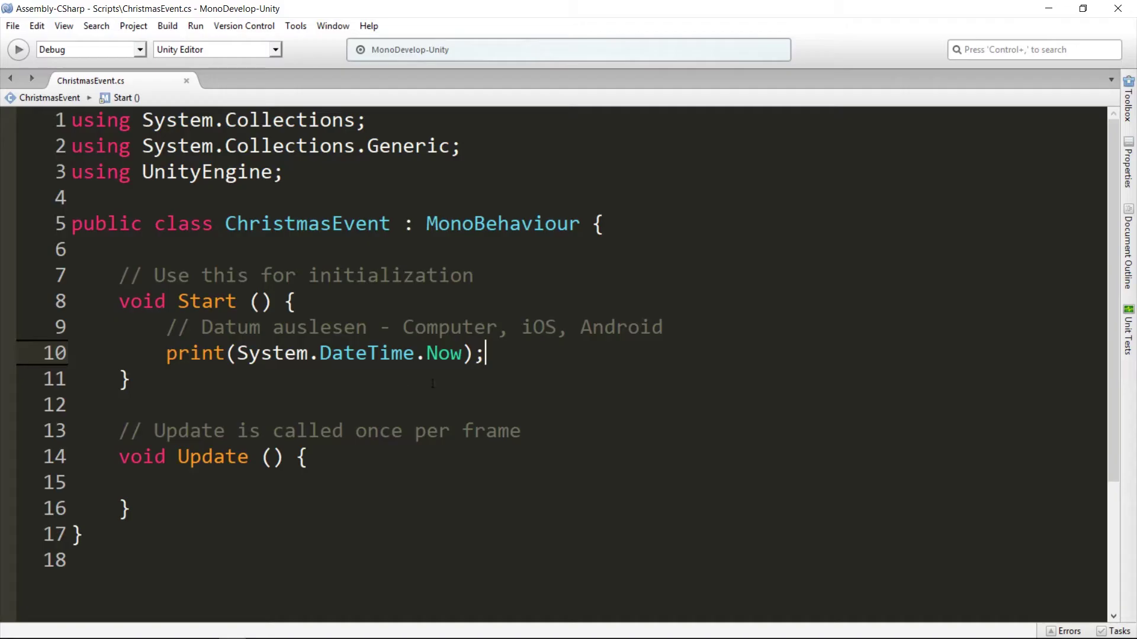
{"action": "key", "text": "Left"}
{"action": "key", "text": "Left"}
{"action": "left_click", "coordinate": [1049, 9]}
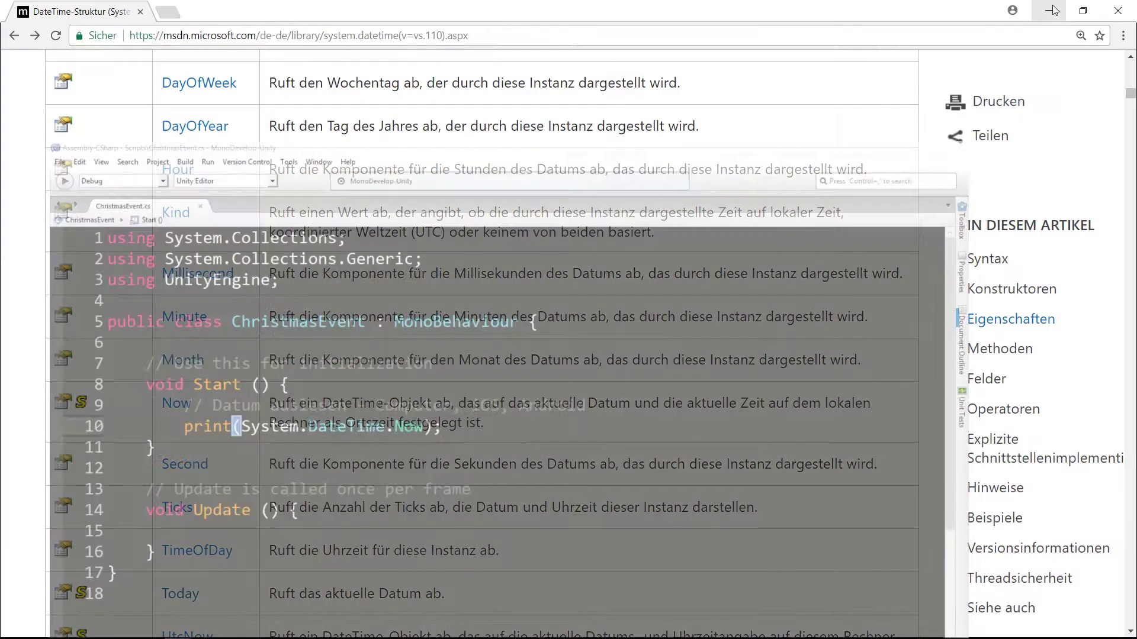
{"action": "left_click", "coordinate": [1051, 10]}
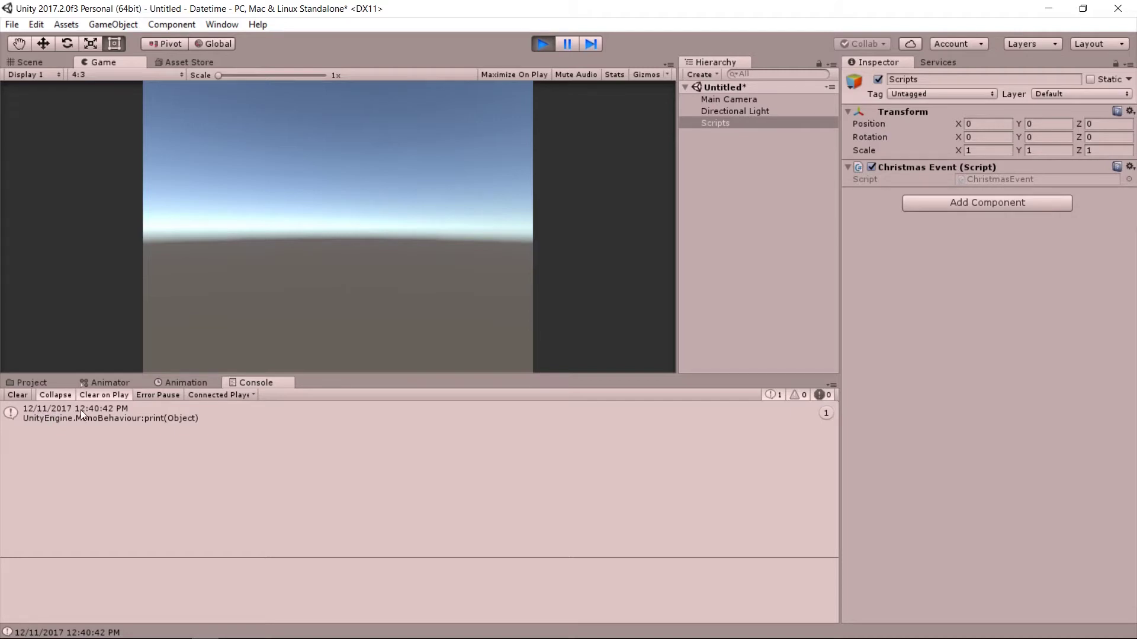
Step: Switch past the DateTime documentation page back to ChristmasEvent.cs in MonoDevelop
{"action": "key", "text": "alt+Tab"}
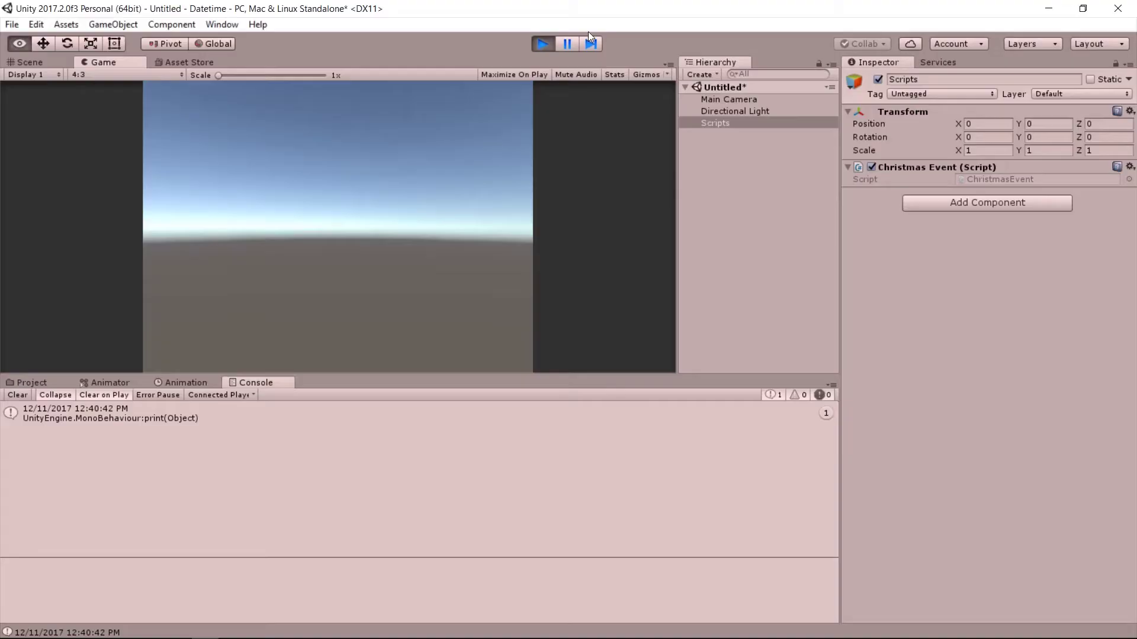
{"action": "key", "text": "alt+Tab"}
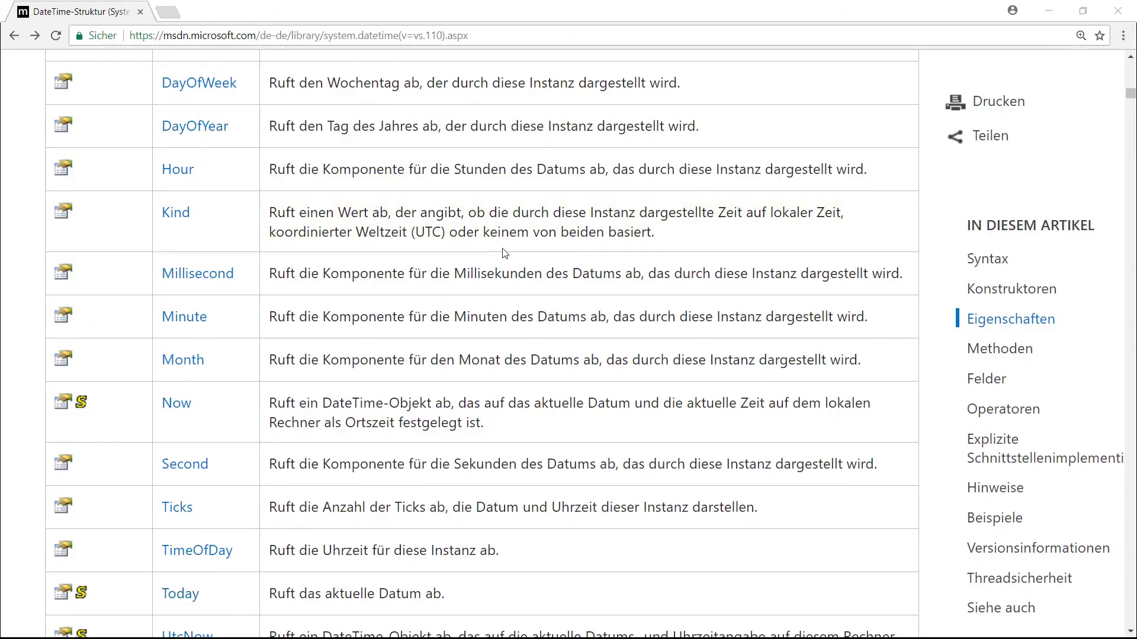
{"action": "key", "text": "alt+Tab"}
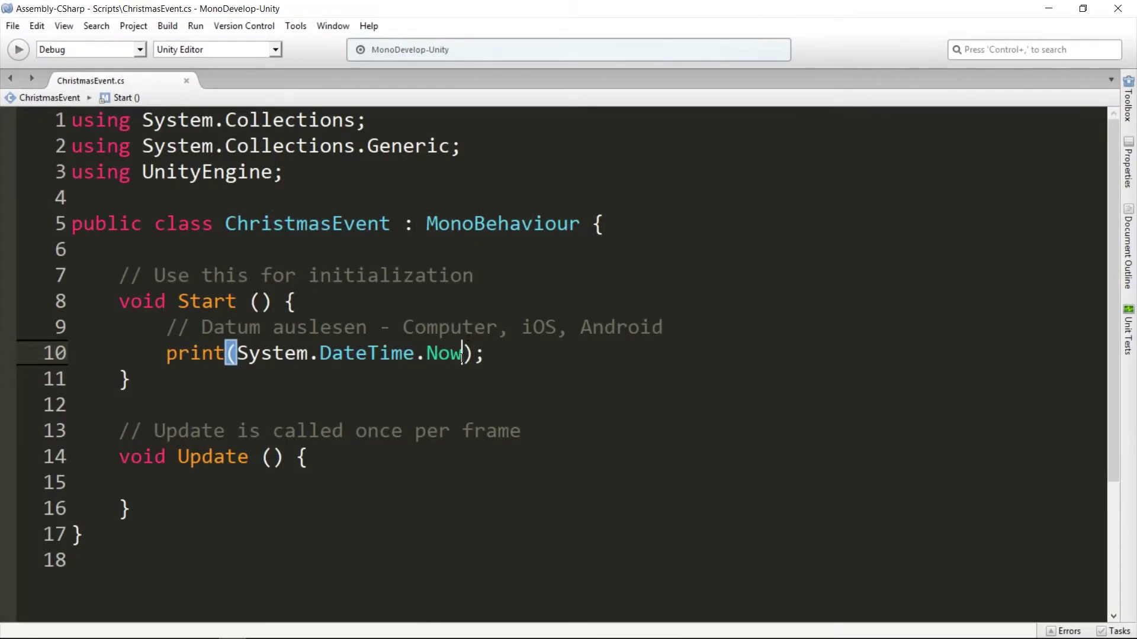
Step: Append .ToString("") to DateTime.Now inside the print call
{"action": "mouse_move", "coordinate": [462, 354]}
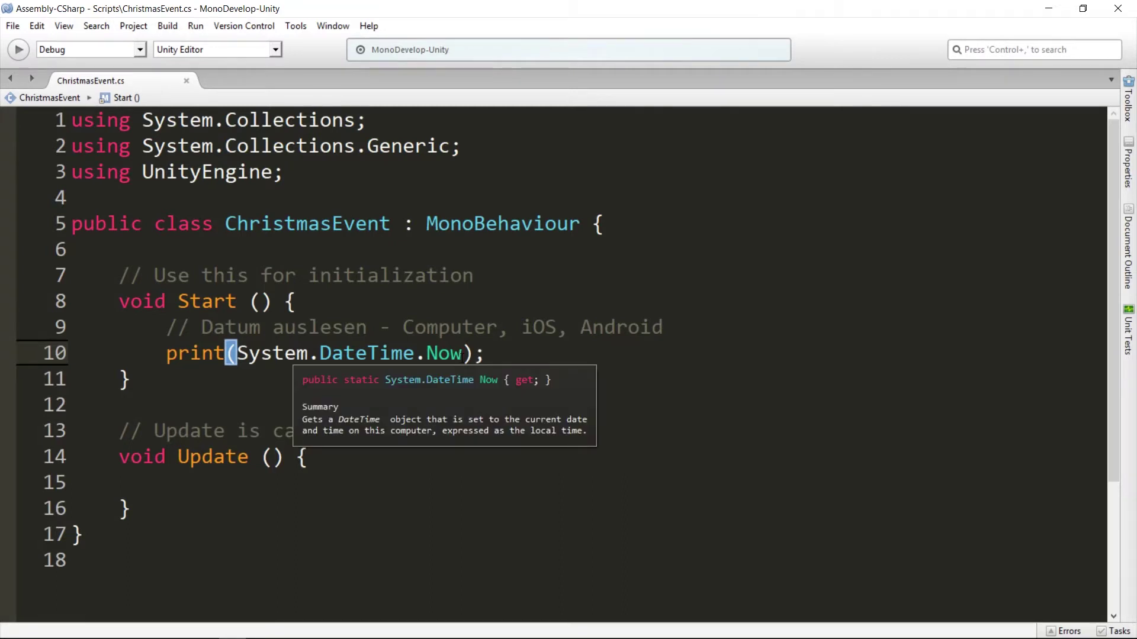
{"action": "type", "text": ".To"}
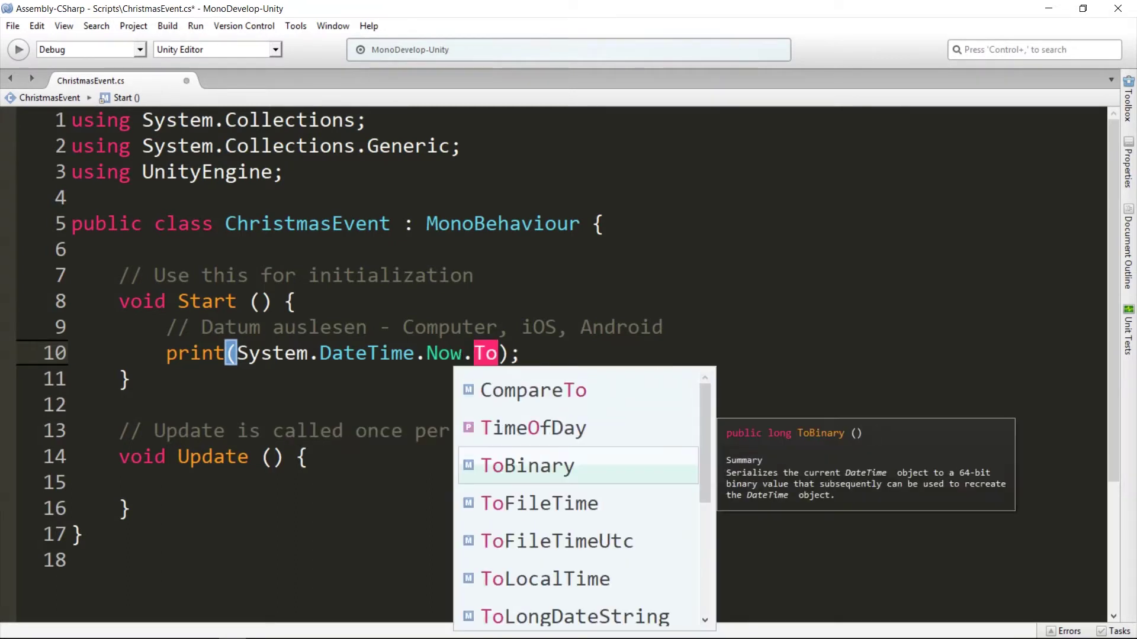
{"action": "type", "text": "S"}
{"action": "key", "text": "Return"}
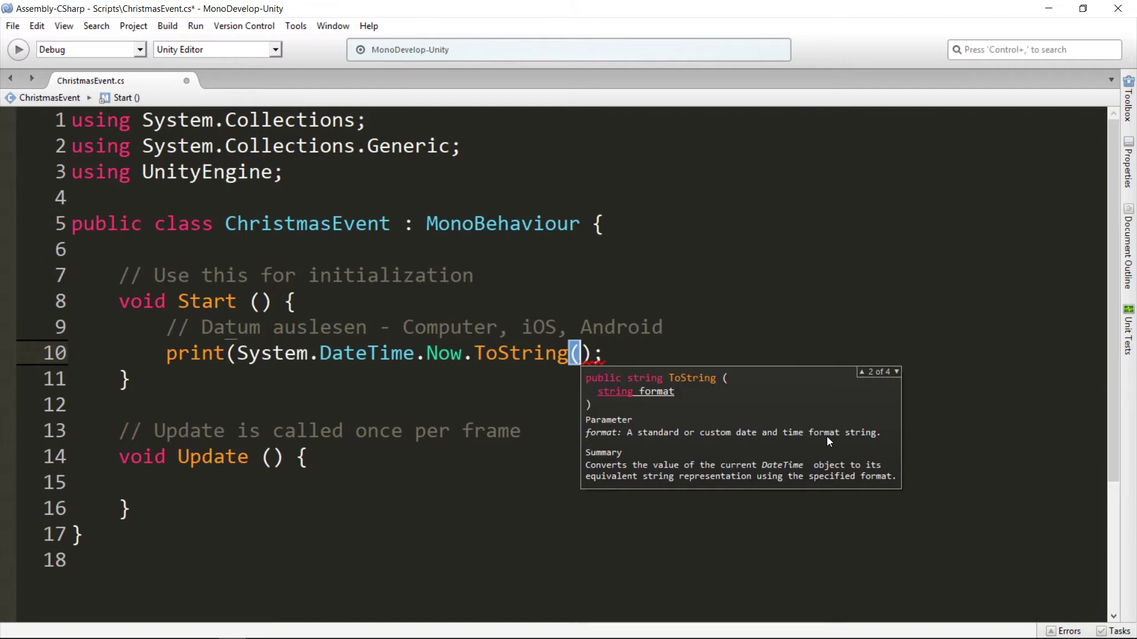
{"action": "type", "text": "\""}
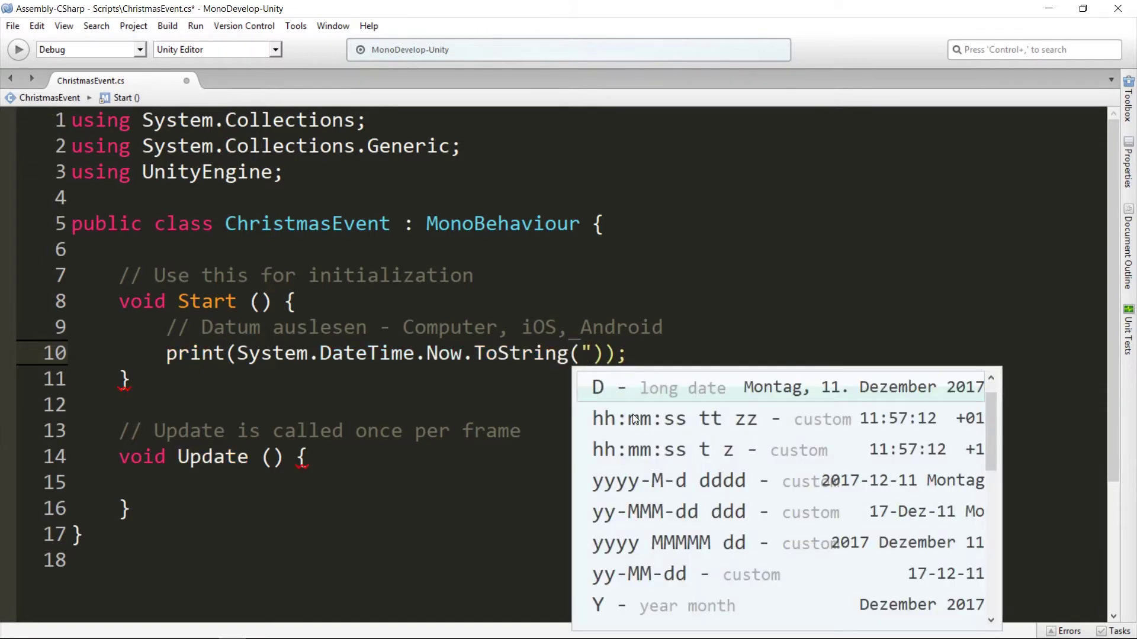
{"action": "scroll", "coordinate": [676, 389], "scroll_direction": "down", "scroll_amount": 1}
{"action": "scroll", "coordinate": [675, 397], "scroll_direction": "down", "scroll_amount": 1}
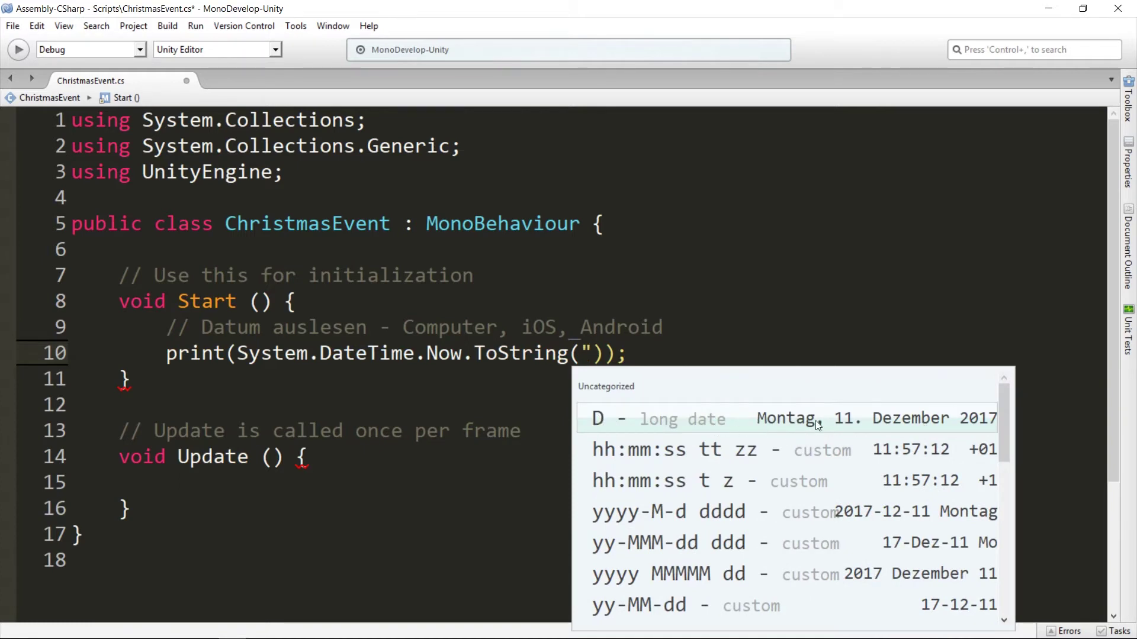
{"action": "scroll", "coordinate": [663, 431], "scroll_direction": "down", "scroll_amount": 2}
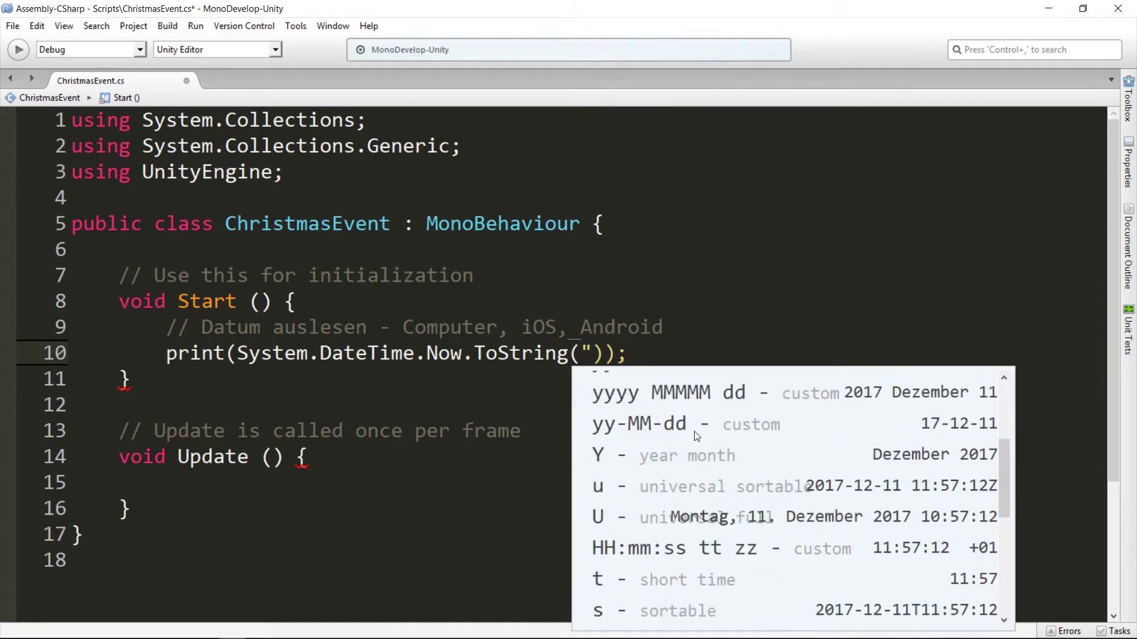
{"action": "scroll", "coordinate": [729, 432], "scroll_direction": "up", "scroll_amount": 1}
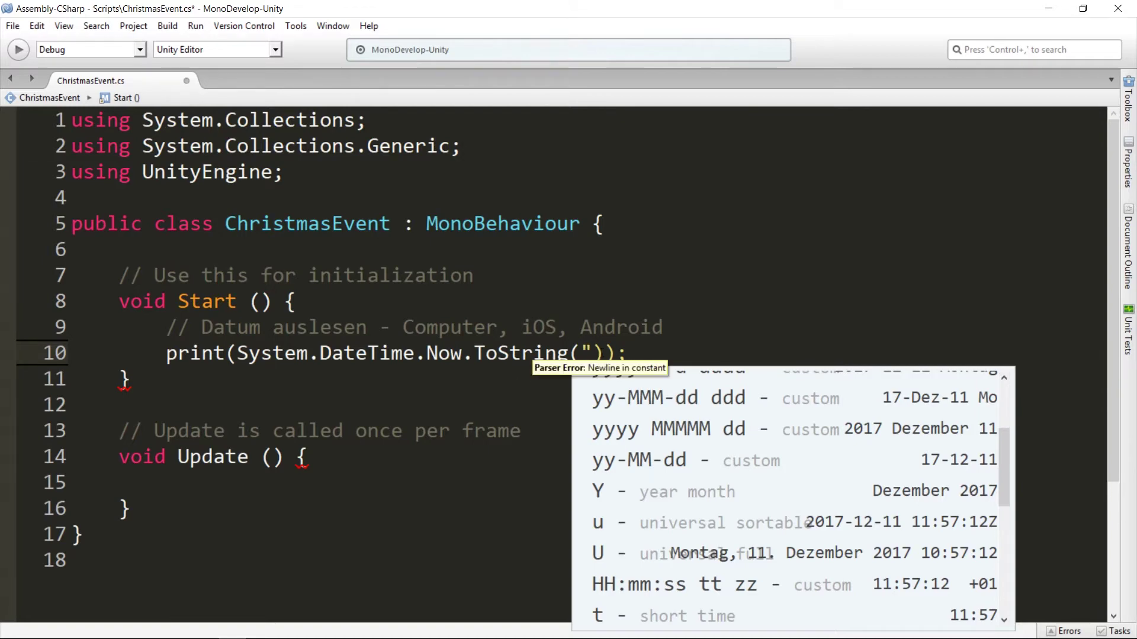
Step: Fill in the "dd.MM.yyyy" format string and save the script
{"action": "type", "text": "dd.M"}
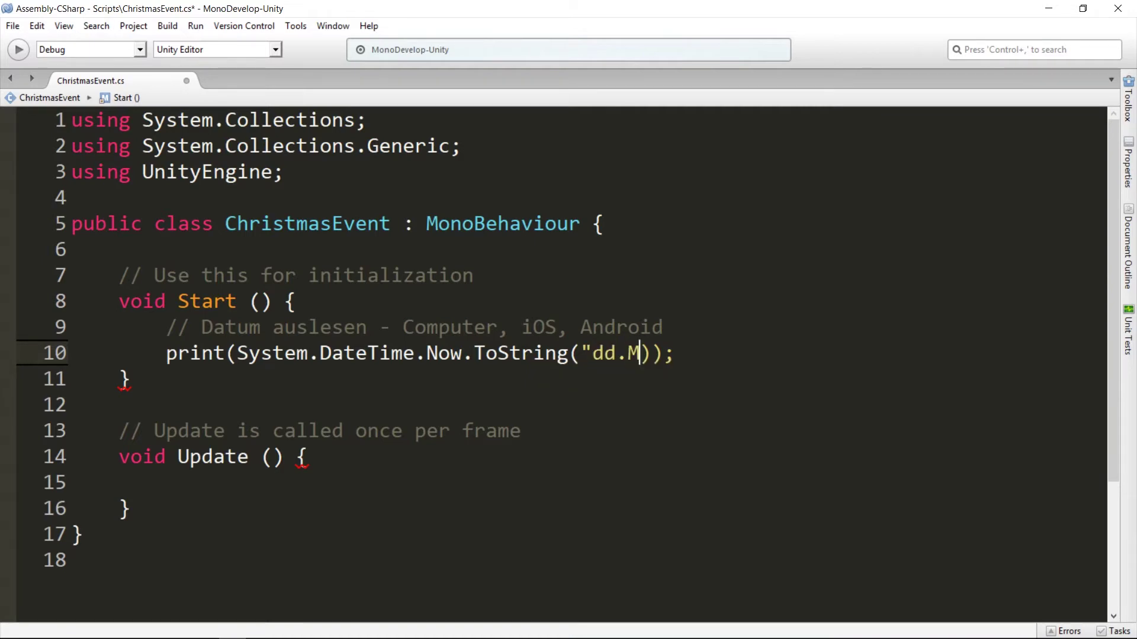
{"action": "type", "text": "M.y\""}
{"action": "key", "text": "Left"}
{"action": "type", "text": "yyy"}
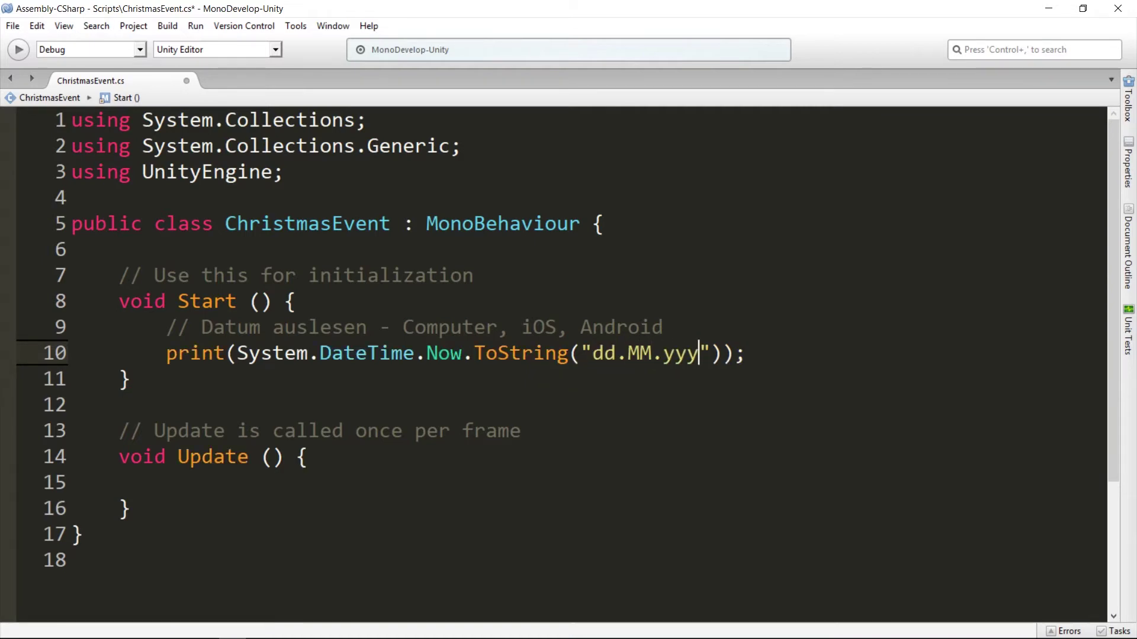
{"action": "type", "text": "y"}
{"action": "left_click", "coordinate": [700, 389]}
{"action": "left_click_drag", "start_coordinate": [591, 354], "coordinate": [618, 354]}
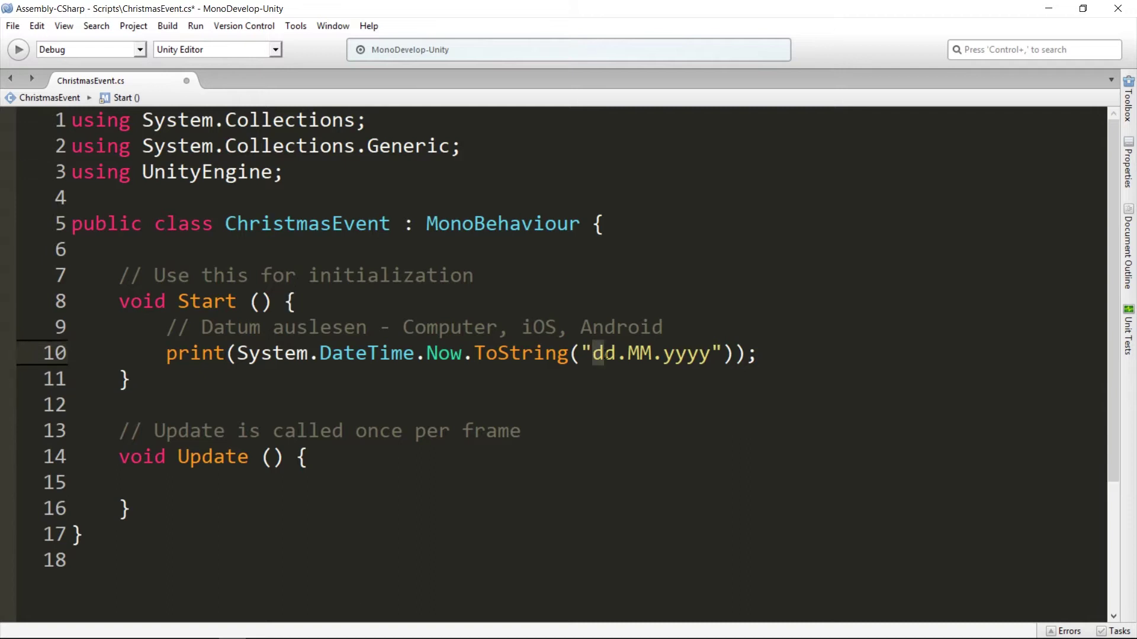
{"action": "left_click", "coordinate": [605, 354]}
{"action": "double_click", "coordinate": [605, 354]}
{"action": "left_click_drag", "start_coordinate": [662, 354], "coordinate": [712, 354]}
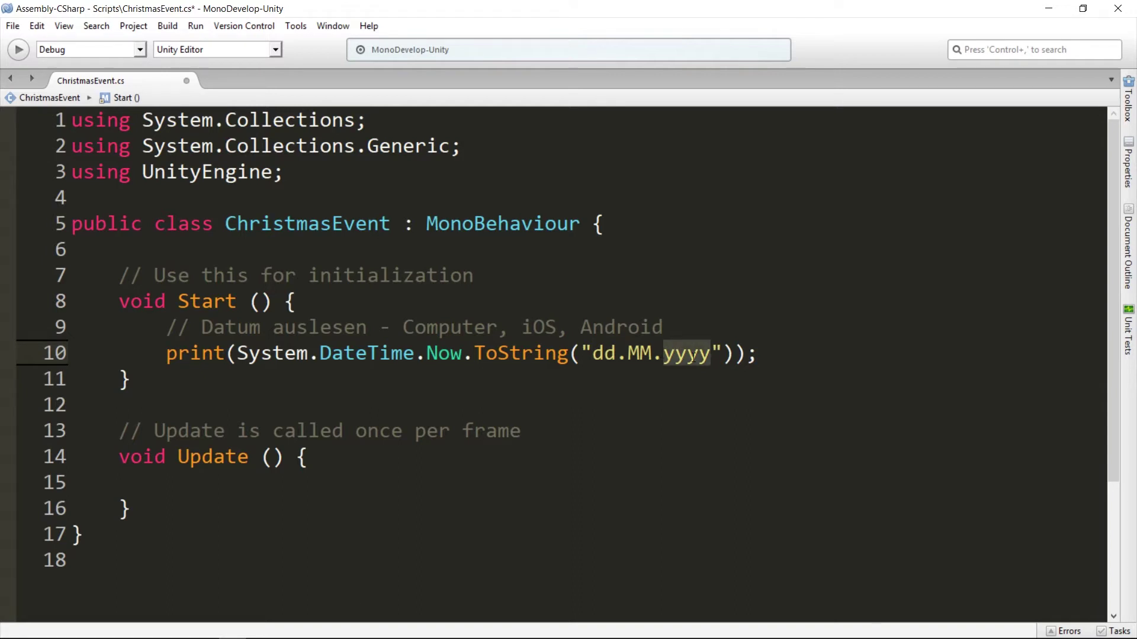
{"action": "key", "text": "Right"}
{"action": "key", "text": "ctrl+s"}
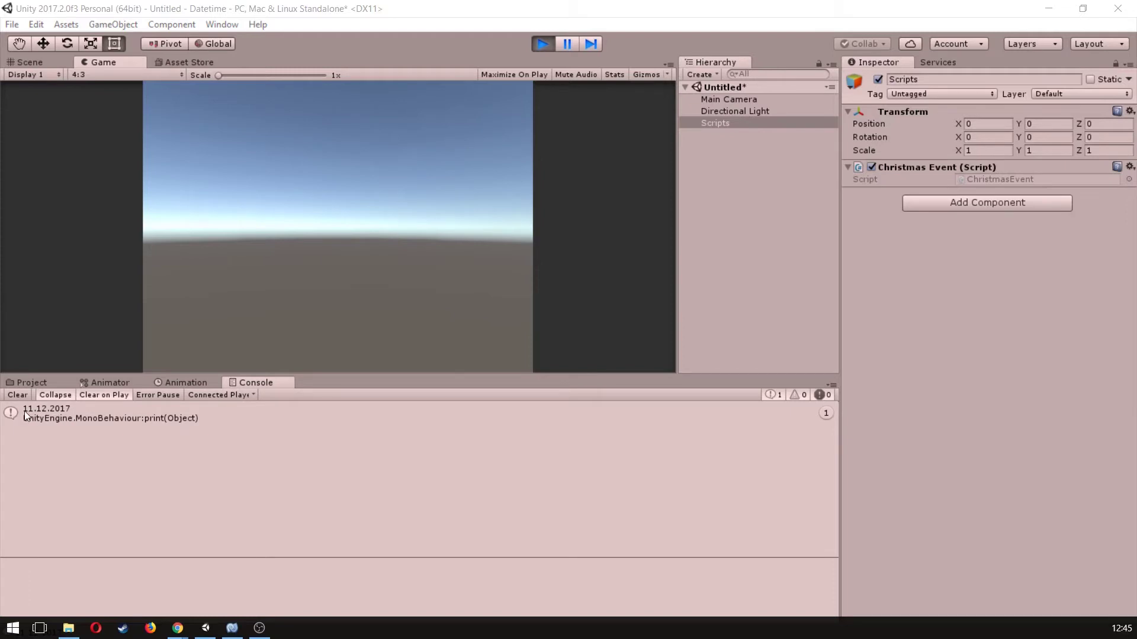
Step: Reopen ChristmasEvent.cs in MonoDevelop from the 11.12.2017 Console entry
{"action": "double_click", "coordinate": [66, 410]}
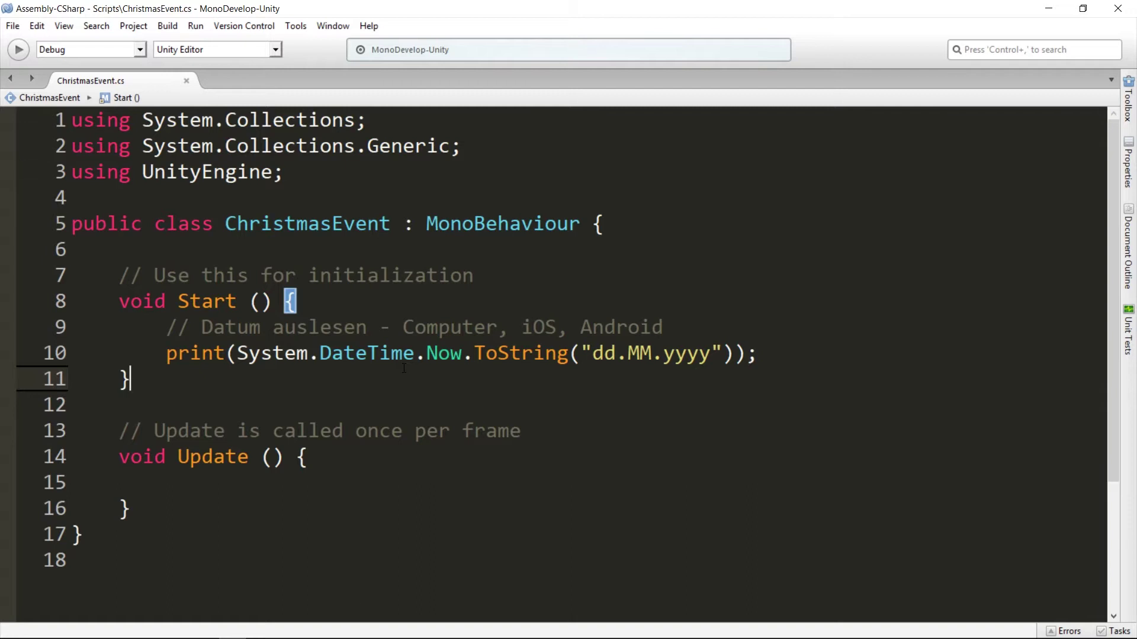
Step: Add a blank line in Start and select the System. prefix of the DateTime call
{"action": "key", "text": "Home"}
{"action": "key", "text": "Return"}
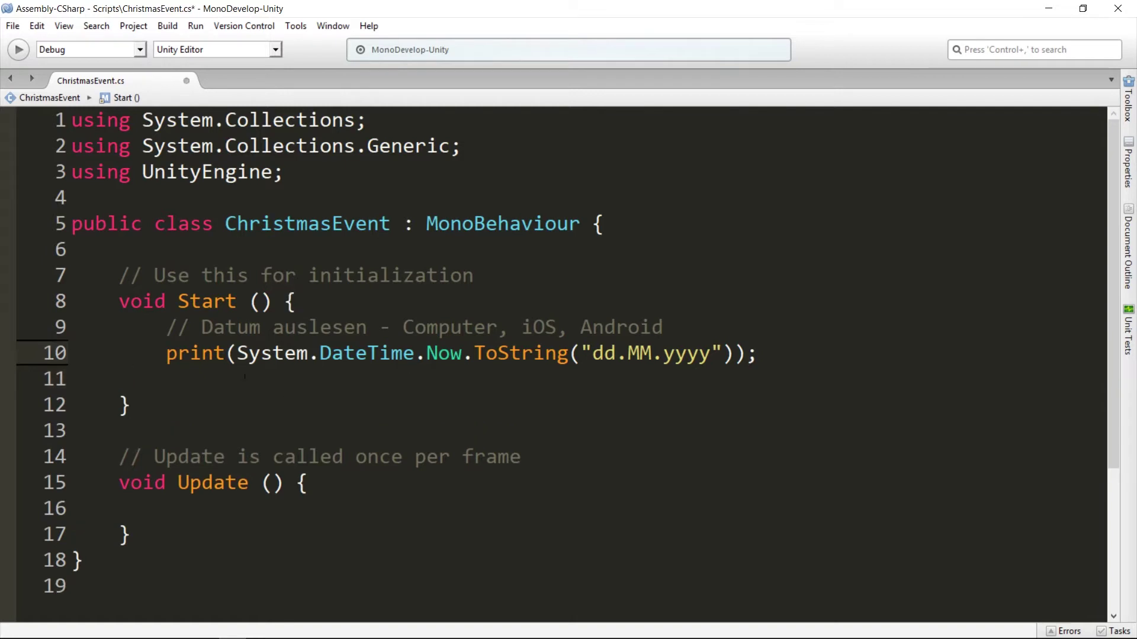
{"action": "left_click", "coordinate": [320, 353]}
{"action": "left_click_drag", "start_coordinate": [319, 353], "coordinate": [415, 354]}
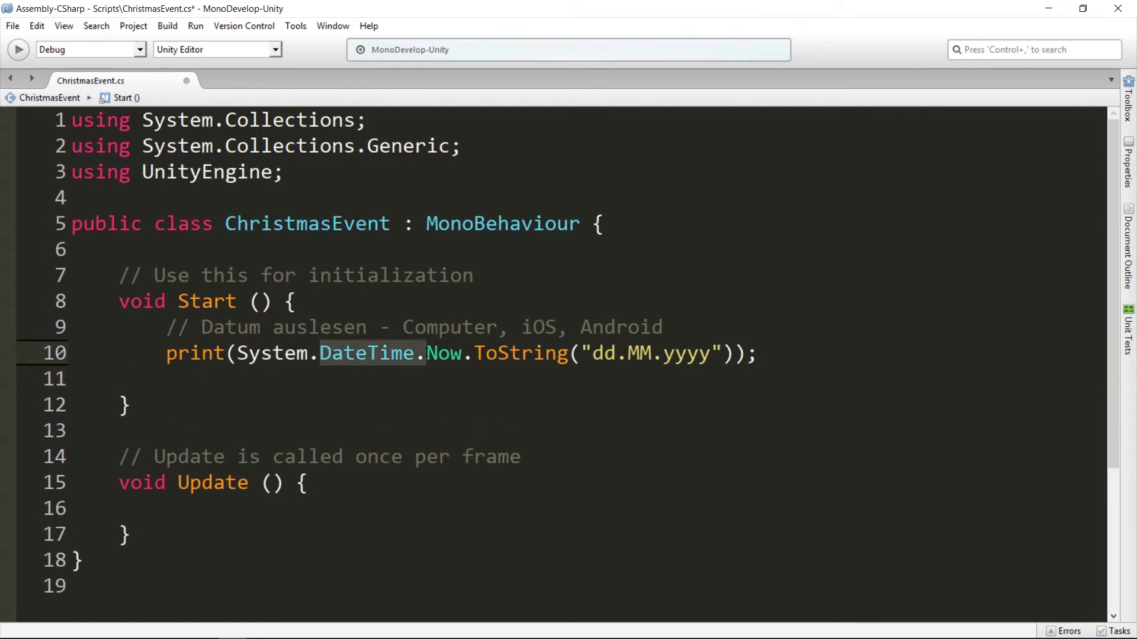
{"action": "mouse_move", "coordinate": [400, 355]}
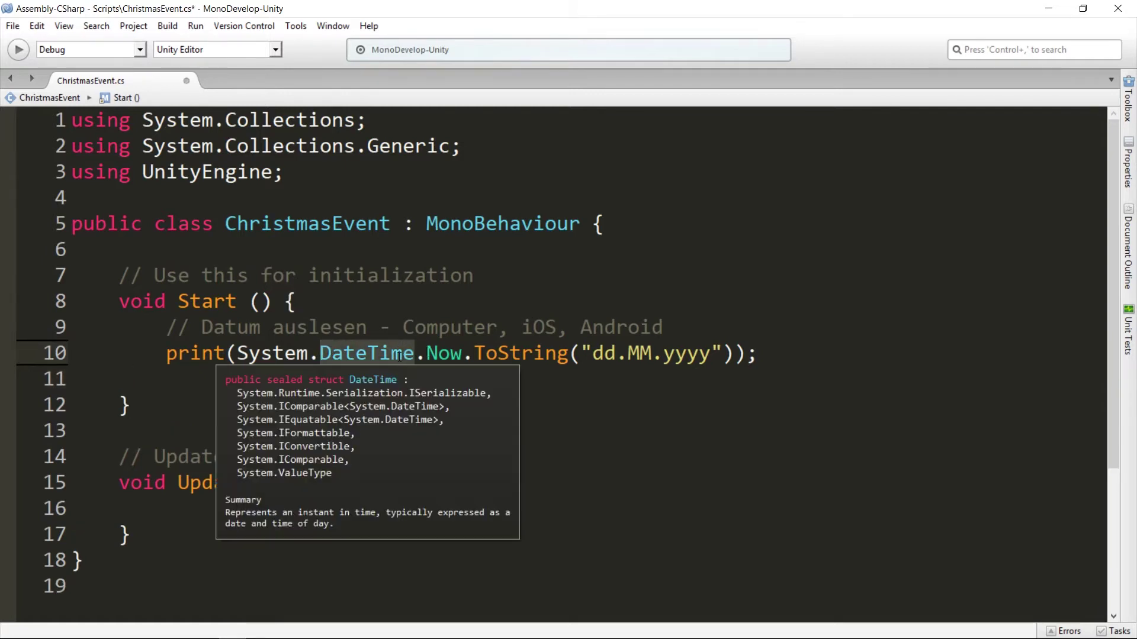
{"action": "left_click", "coordinate": [237, 353]}
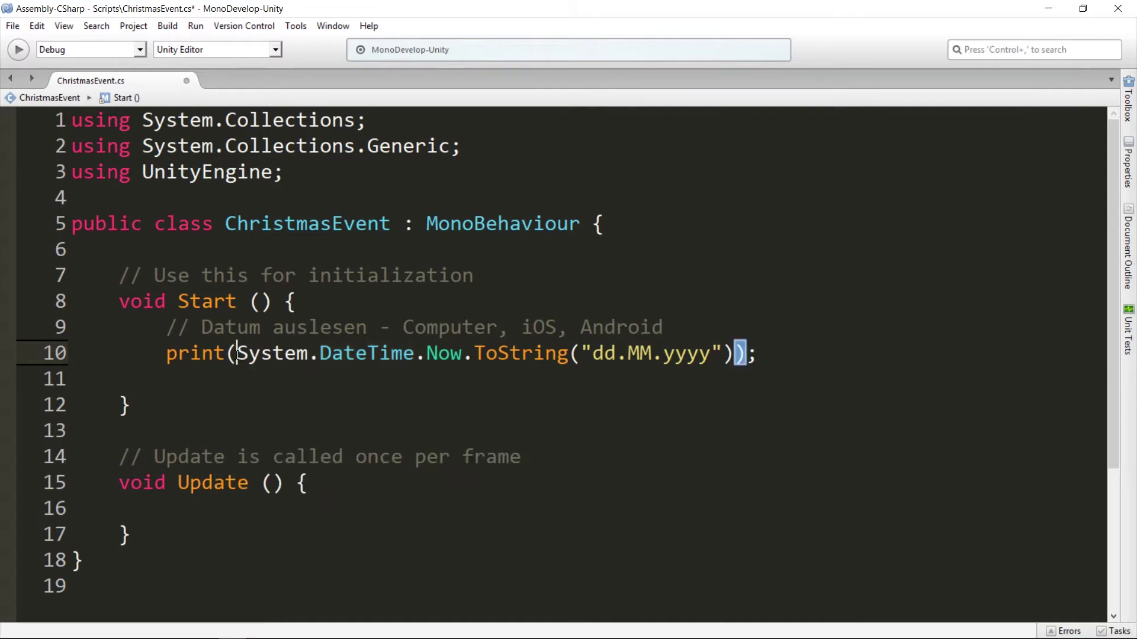
{"action": "key", "text": "shift+Right"}
{"action": "key", "text": "shift+Right"}
{"action": "key", "text": "shift+Right"}
{"action": "key", "text": "shift+Right"}
{"action": "left_click", "coordinate": [390, 291]}
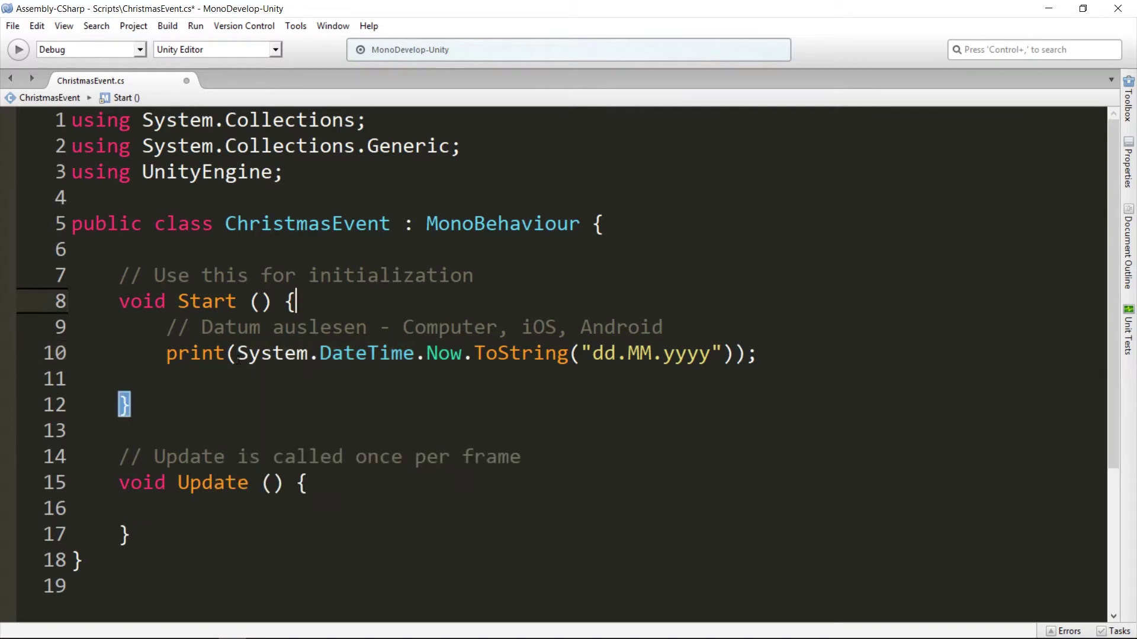
{"action": "left_click_drag", "start_coordinate": [237, 353], "coordinate": [320, 353]}
{"action": "left_click", "coordinate": [320, 353]}
Step: Add a 'using System;' directive below the UnityEngine import and save
{"action": "triple_click", "coordinate": [306, 177]}
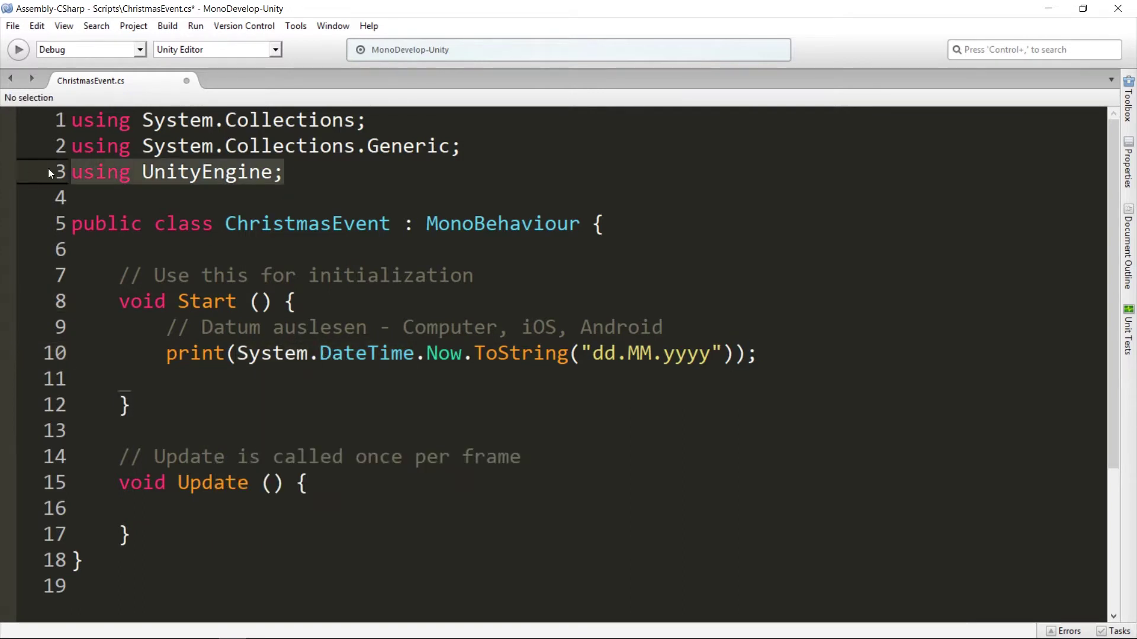
{"action": "left_click", "coordinate": [319, 173]}
{"action": "key", "text": "Return"}
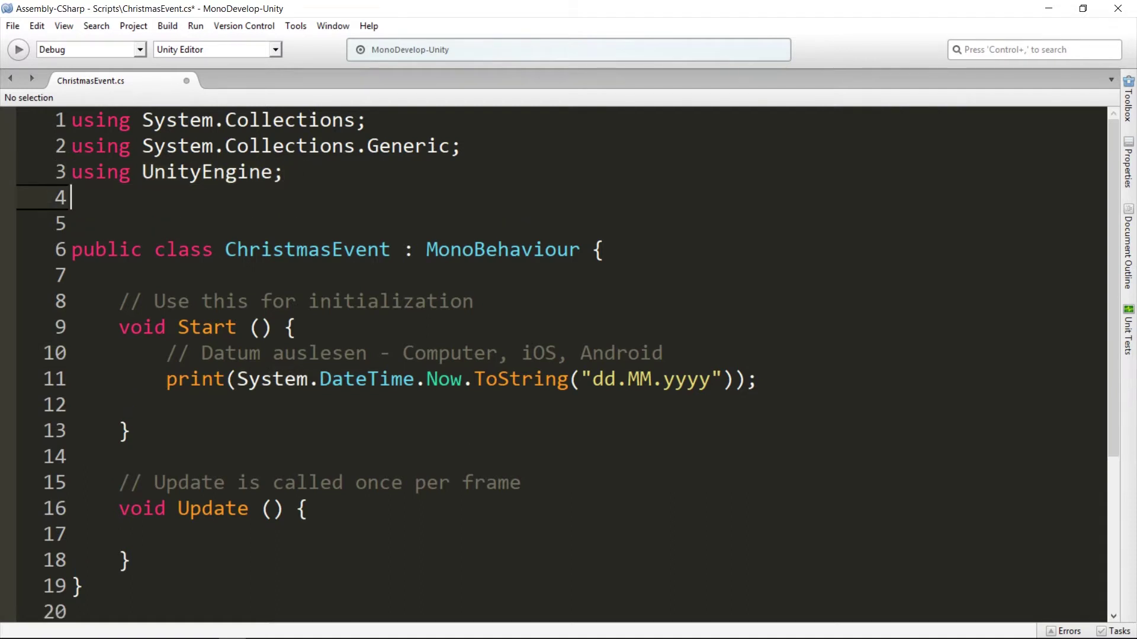
{"action": "type", "text": "using System"}
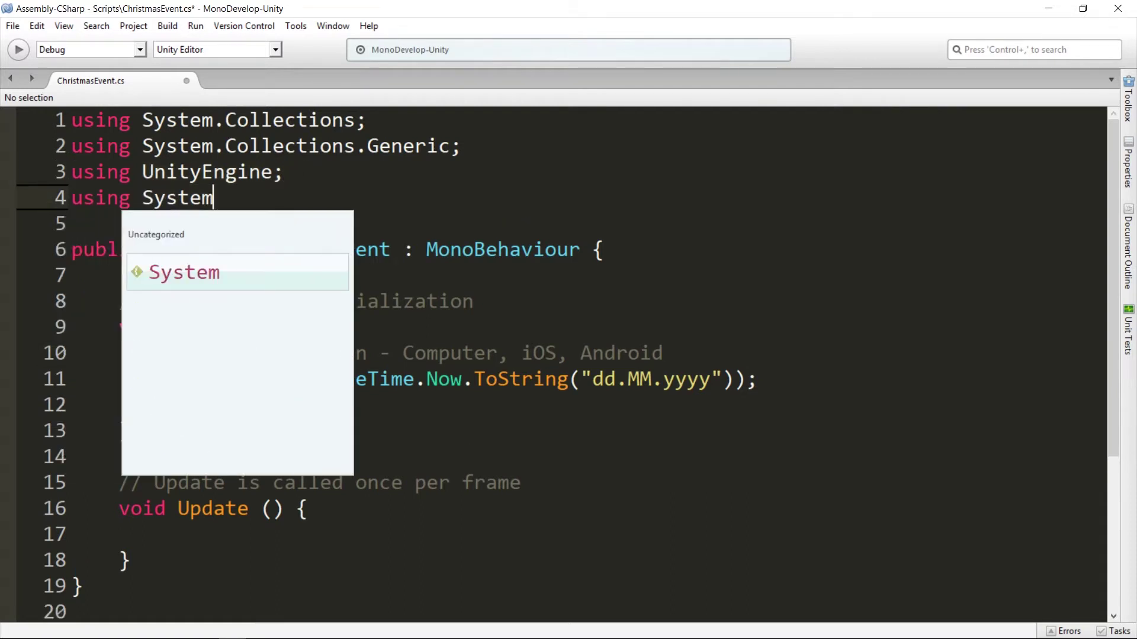
{"action": "type", "text": ";"}
{"action": "key", "text": "ctrl+s"}
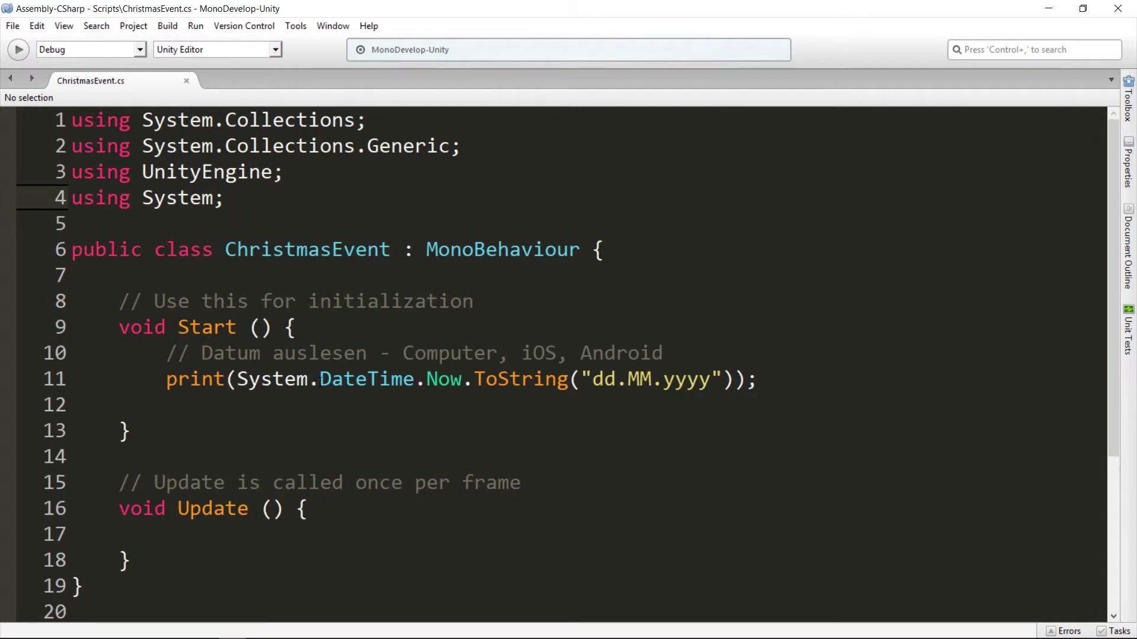
Step: Remove the System. prefix on line 11 and add print(DateTime.Now.Year); on line 12
{"action": "left_click", "coordinate": [275, 379]}
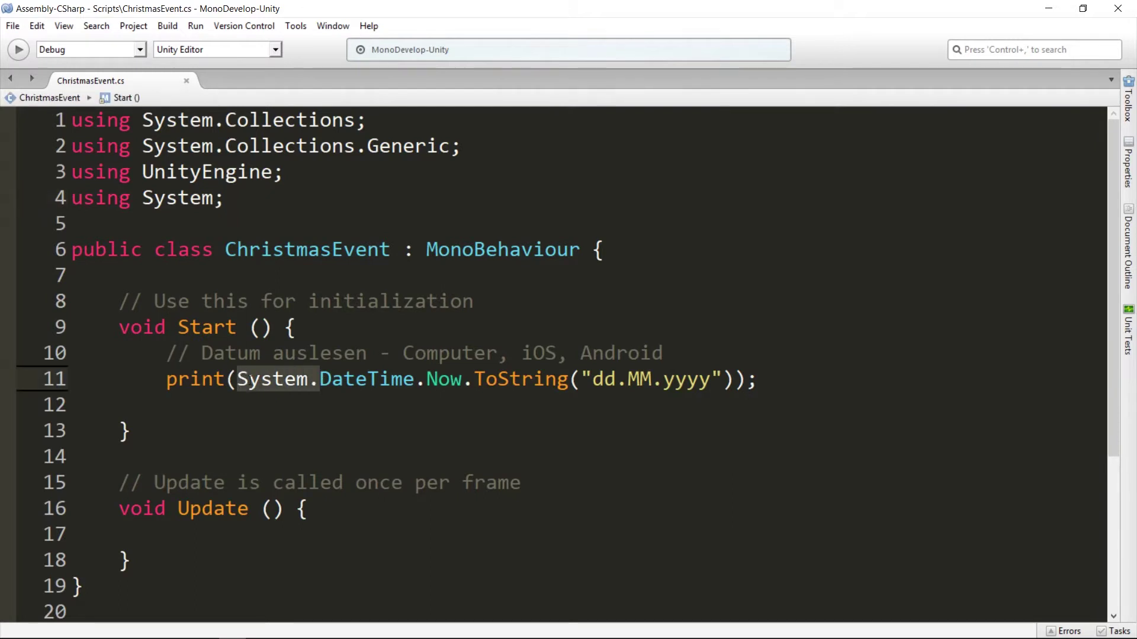
{"action": "key", "text": "BackSpace"}
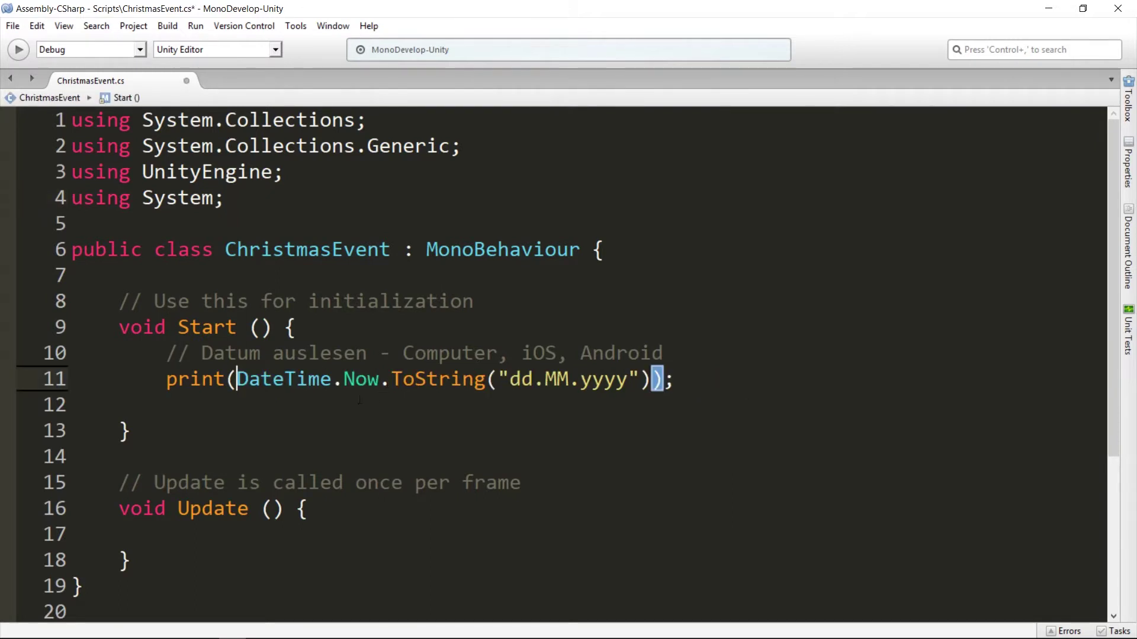
{"action": "left_click", "coordinate": [349, 406]}
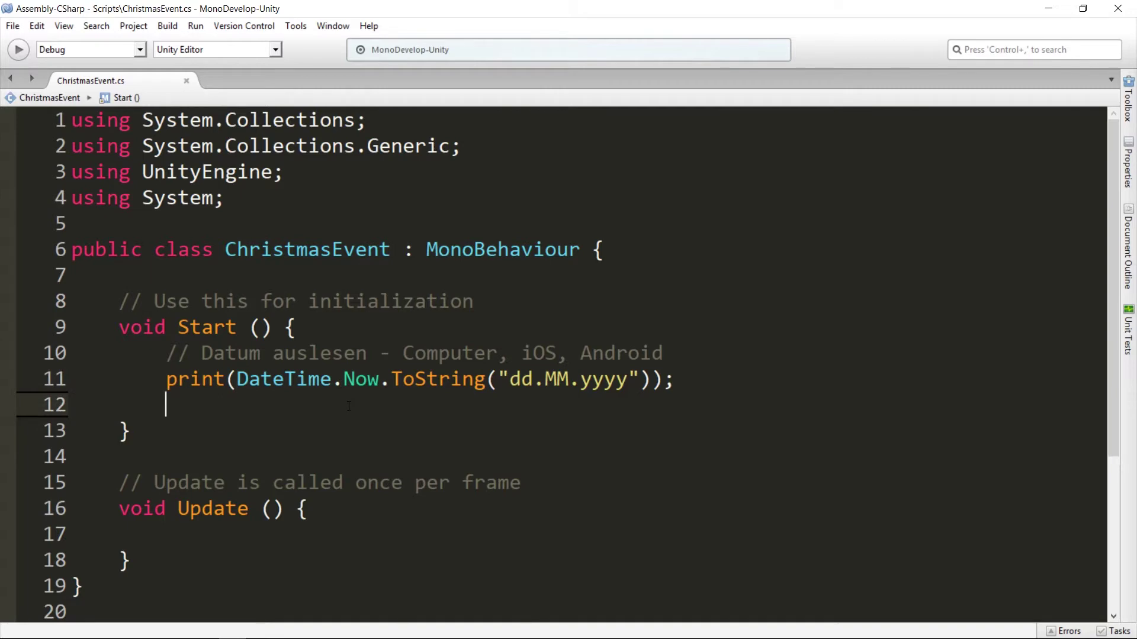
{"action": "type", "text": "print"}
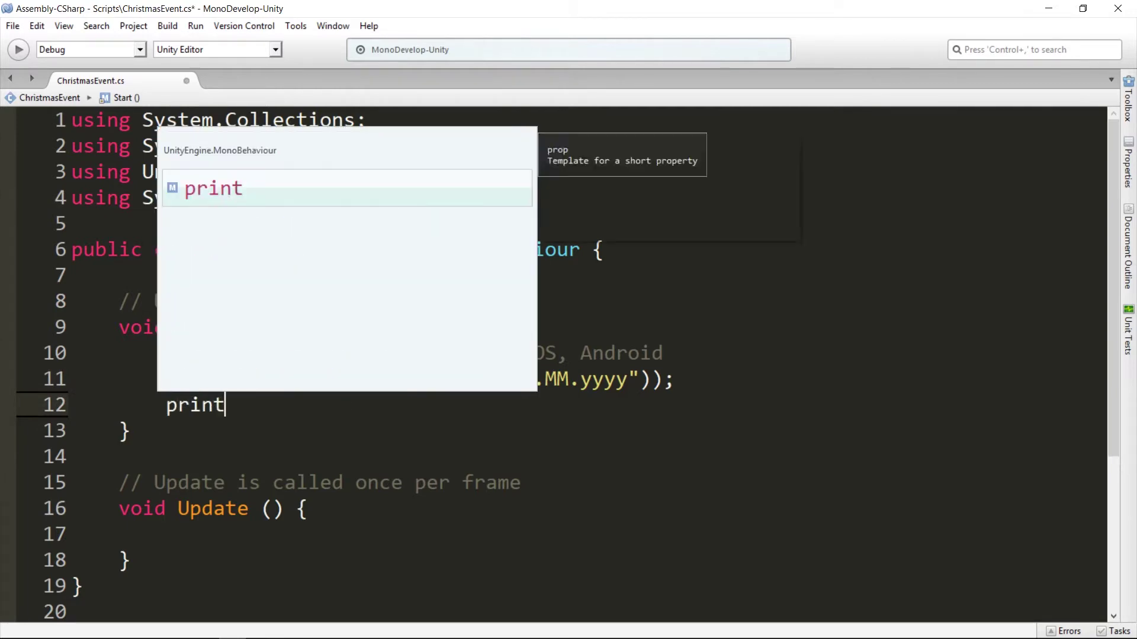
{"action": "type", "text": "("}
{"action": "key", "text": "Delete"}
{"action": "type", "text": "Date"}
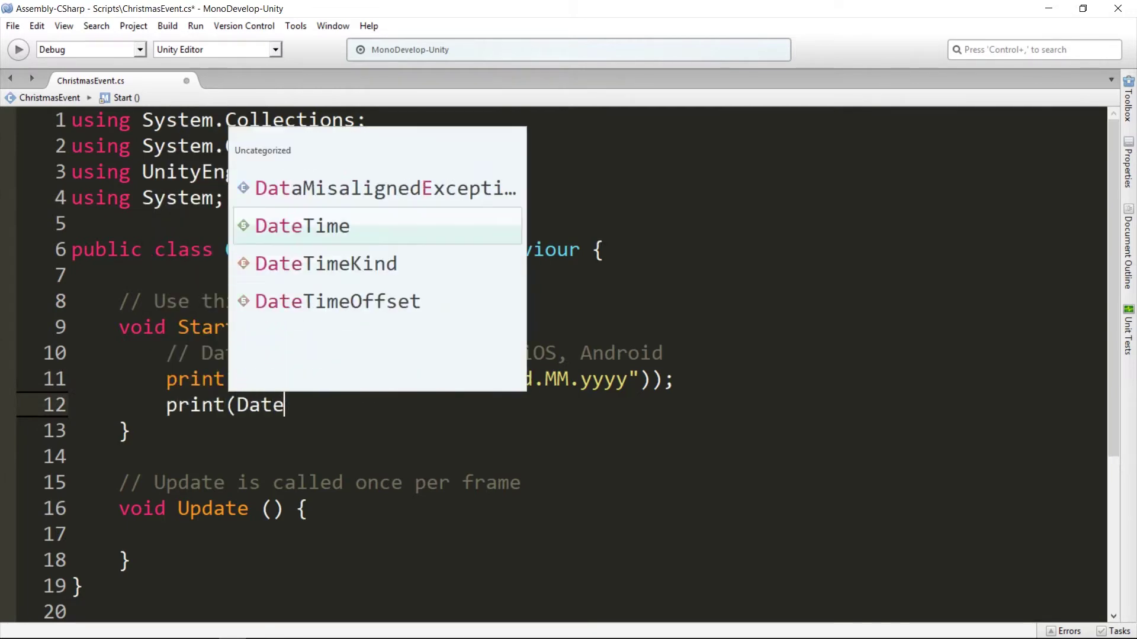
{"action": "type", "text": "Time.Now."}
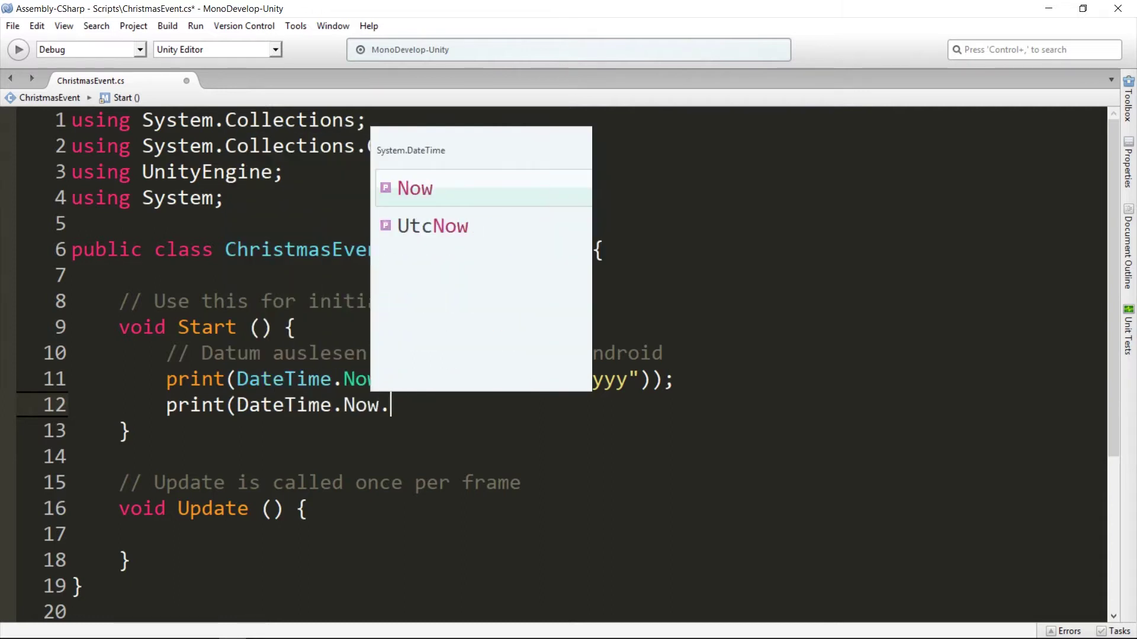
{"action": "type", "text": "Date"}
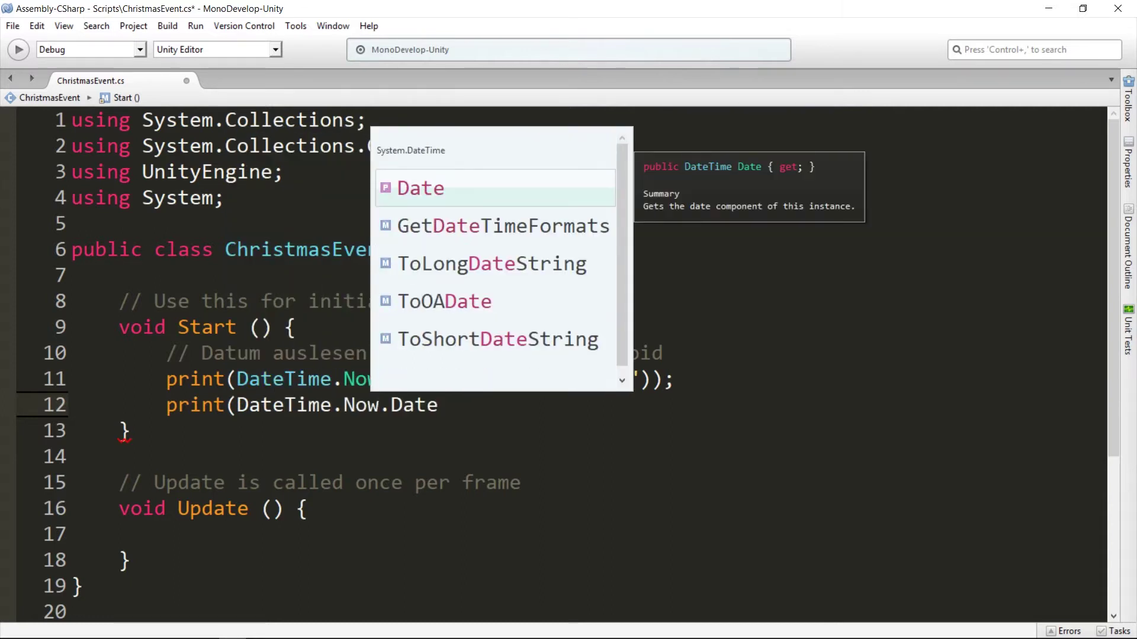
{"action": "key", "text": "BackSpace"}
{"action": "key", "text": "BackSpace"}
{"action": "key", "text": "BackSpace"}
{"action": "key", "text": "BackSpace"}
{"action": "type", "text": "Month"}
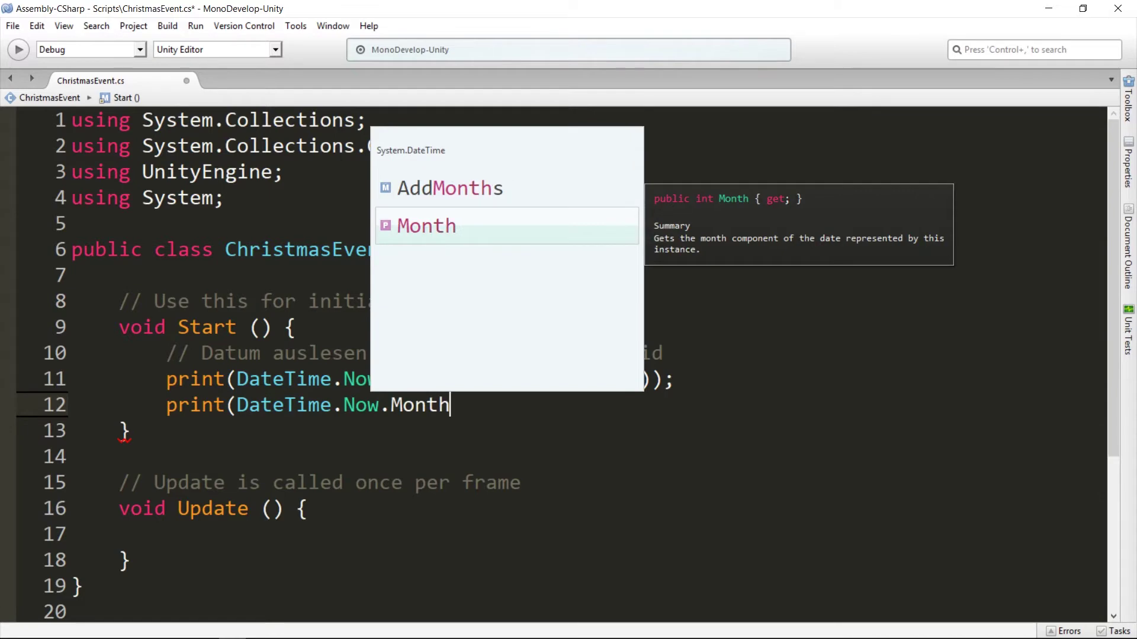
{"action": "key", "text": "BackSpace"}
{"action": "key", "text": "BackSpace"}
{"action": "key", "text": "BackSpace"}
{"action": "key", "text": "BackSpace"}
{"action": "key", "text": "BackSpace"}
{"action": "type", "text": "Year"}
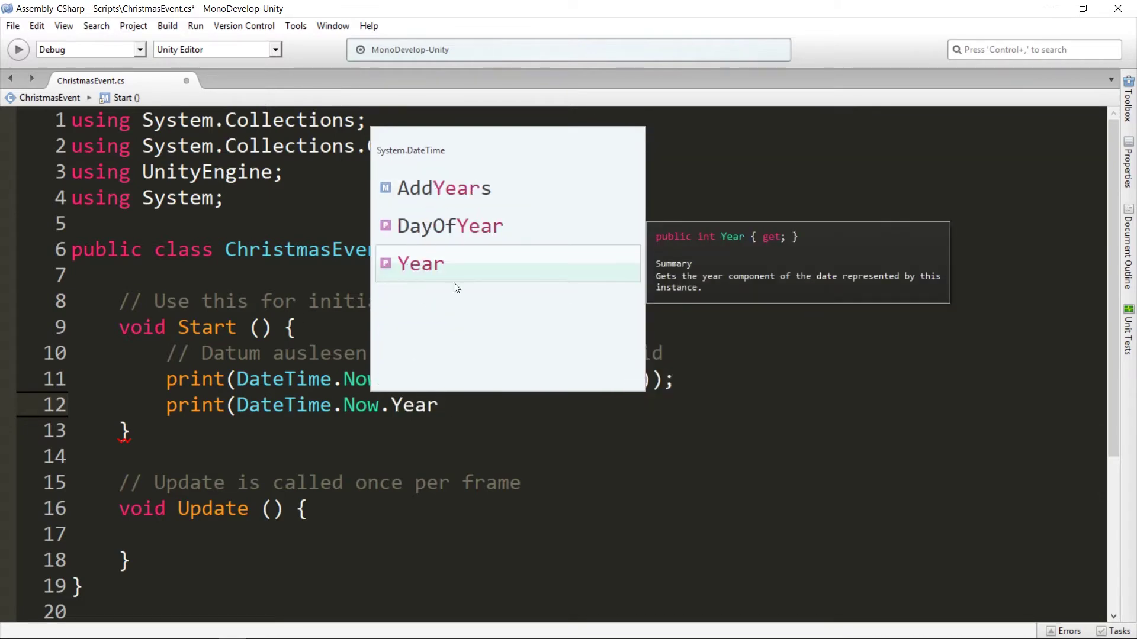
{"action": "type", "text": "));"}
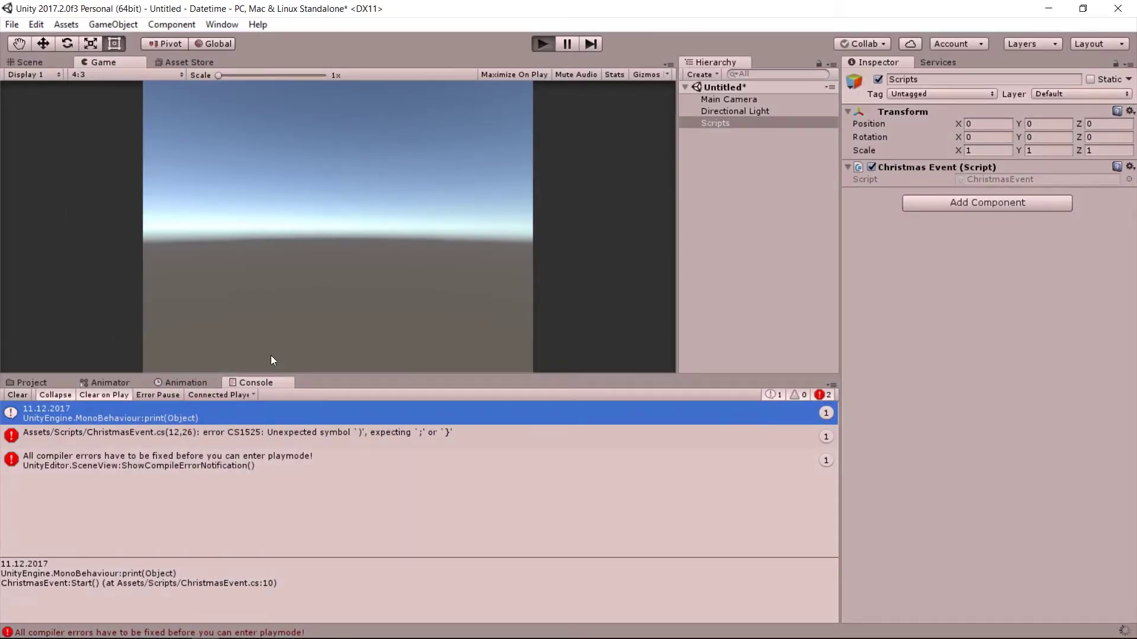
Step: Check the 2017 Console entry, stop Play mode, and return to the ChristmasEvent script
{"action": "left_click", "coordinate": [32, 438]}
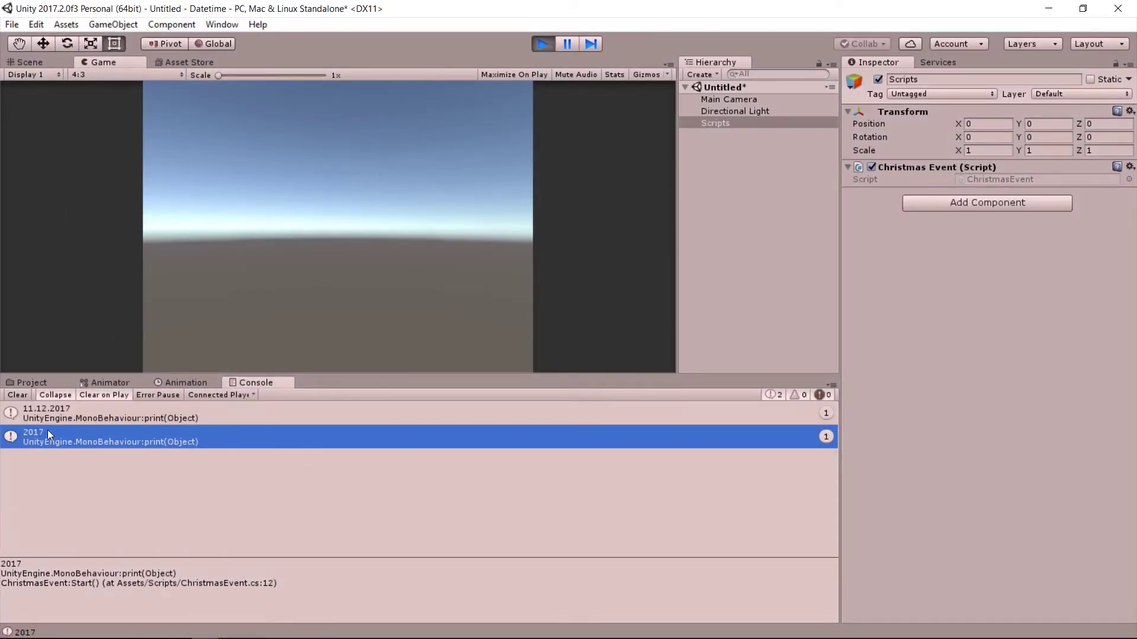
{"action": "left_click", "coordinate": [542, 43]}
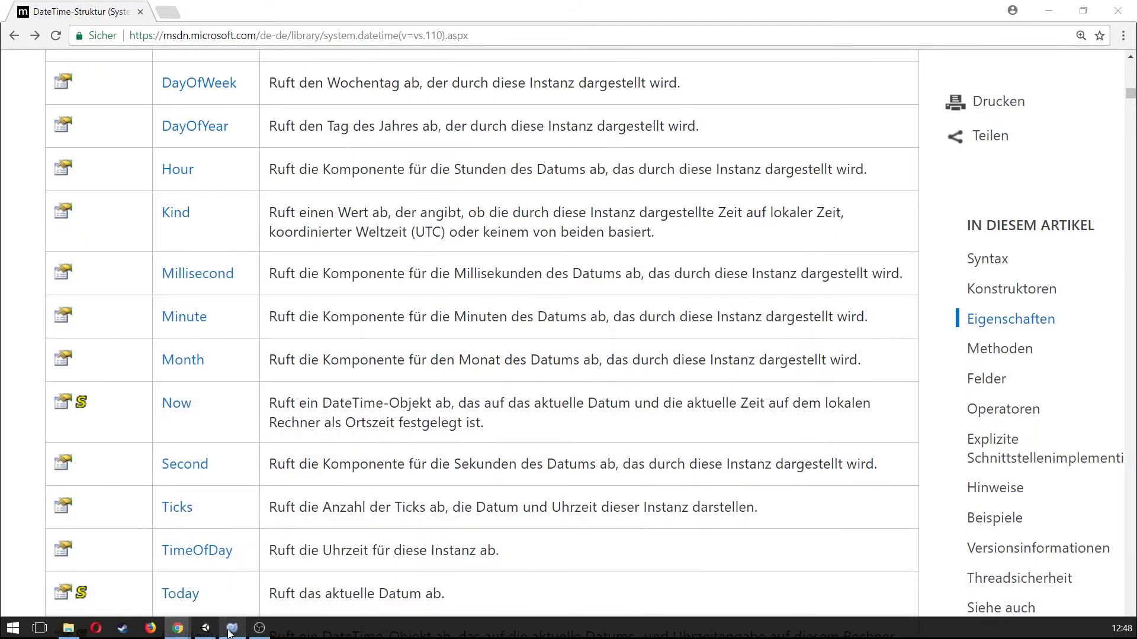
{"action": "left_click", "coordinate": [233, 628]}
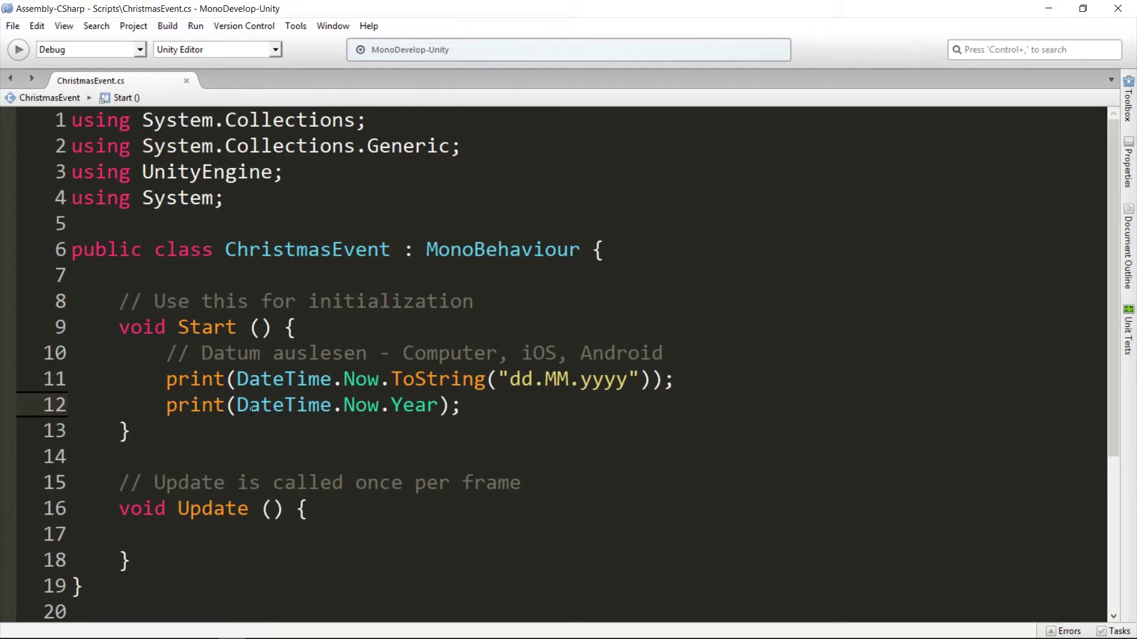
Step: Declare the fields int year, month, day; under the class header and save
{"action": "left_click", "coordinate": [545, 379]}
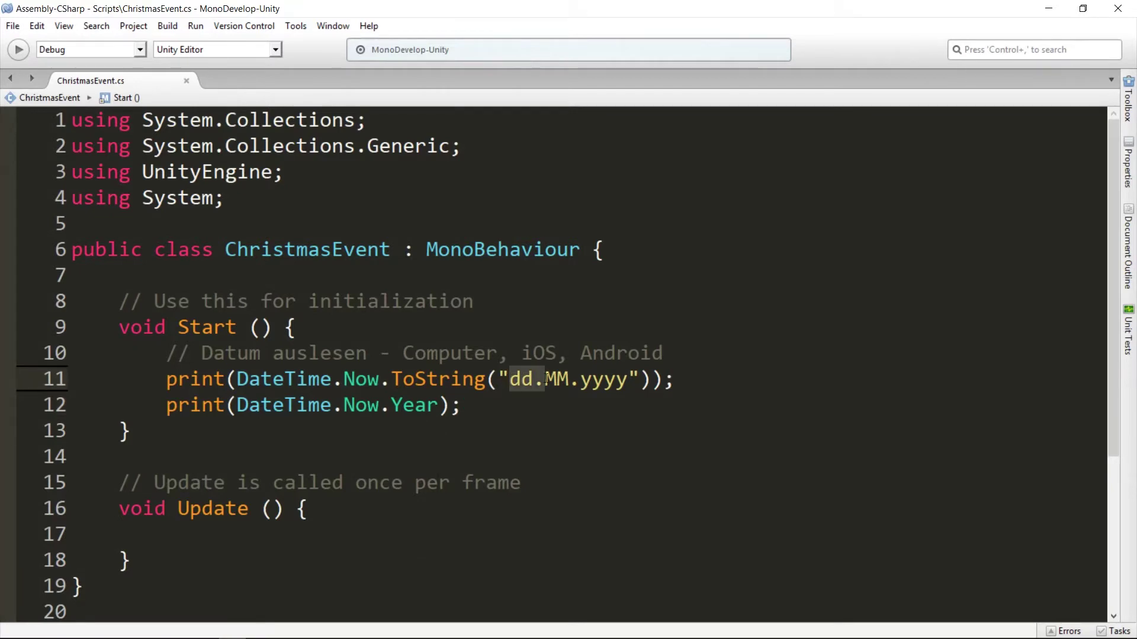
{"action": "left_click", "coordinate": [496, 405]}
{"action": "key", "text": "Return"}
{"action": "key", "text": "Return"}
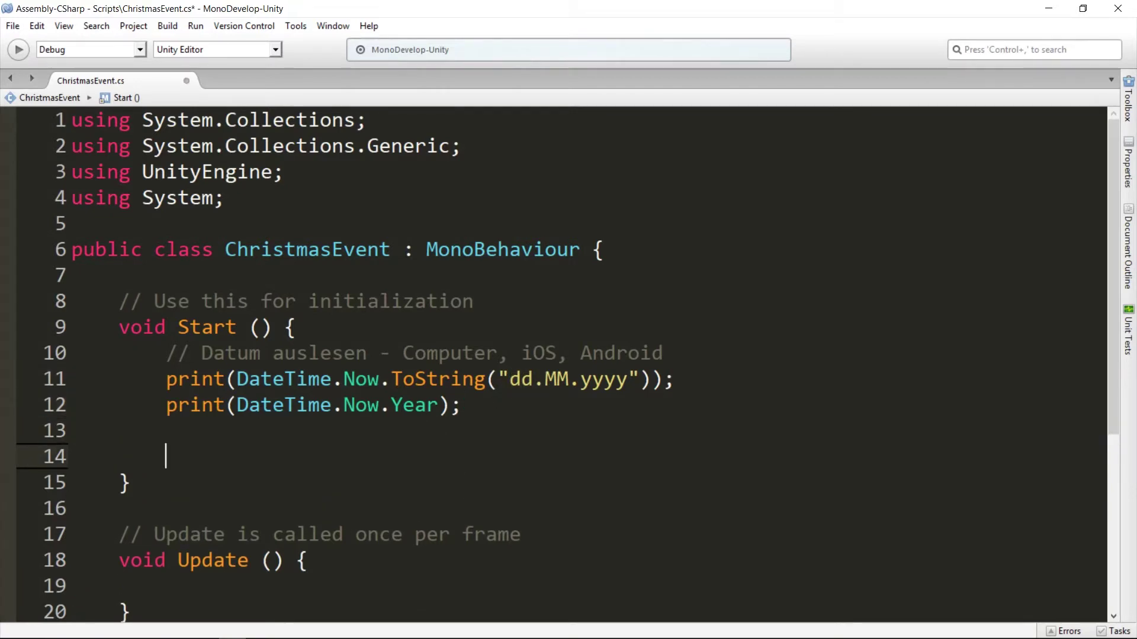
{"action": "key", "text": "BackSpace"}
{"action": "left_click", "coordinate": [228, 284]}
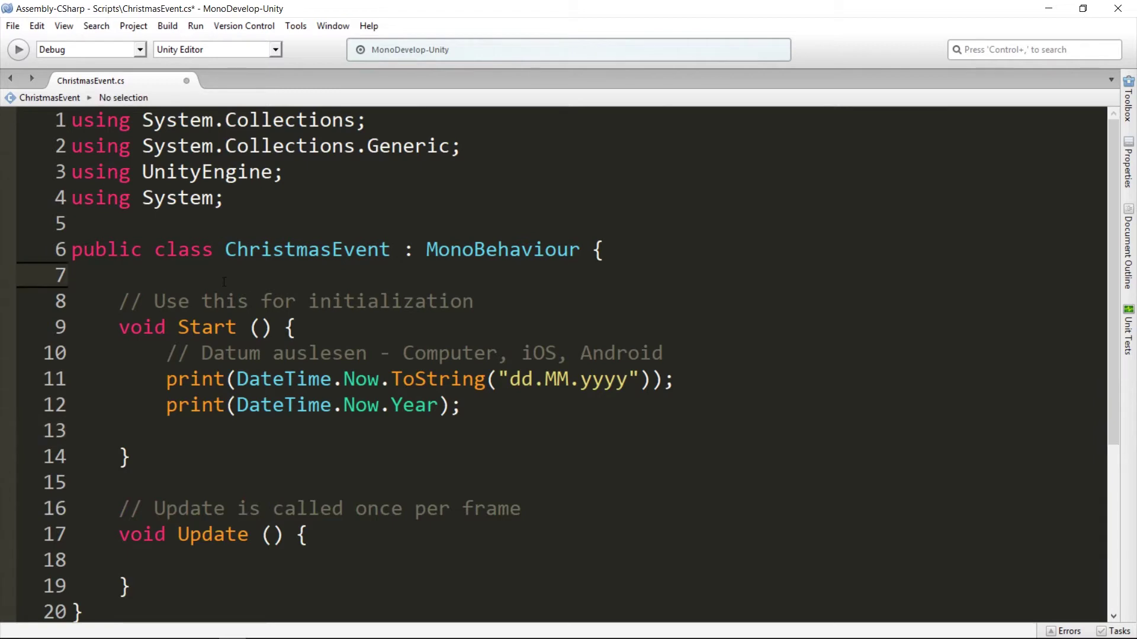
{"action": "key", "text": "Return"}
{"action": "key", "text": "Return"}
{"action": "key", "text": "Up"}
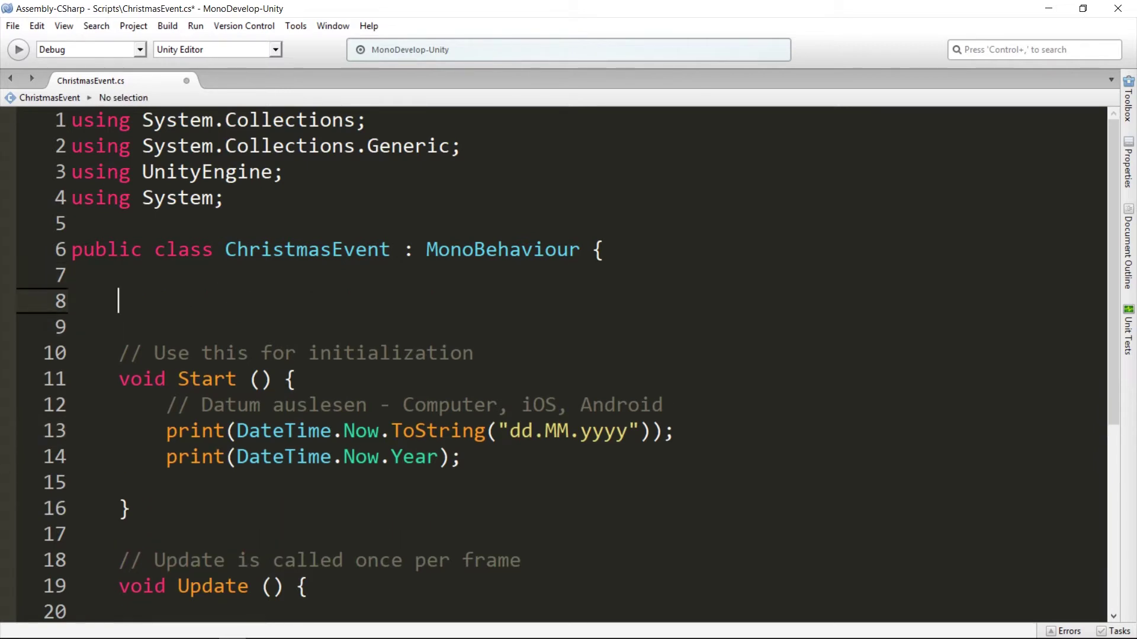
{"action": "type", "text": "int year, "}
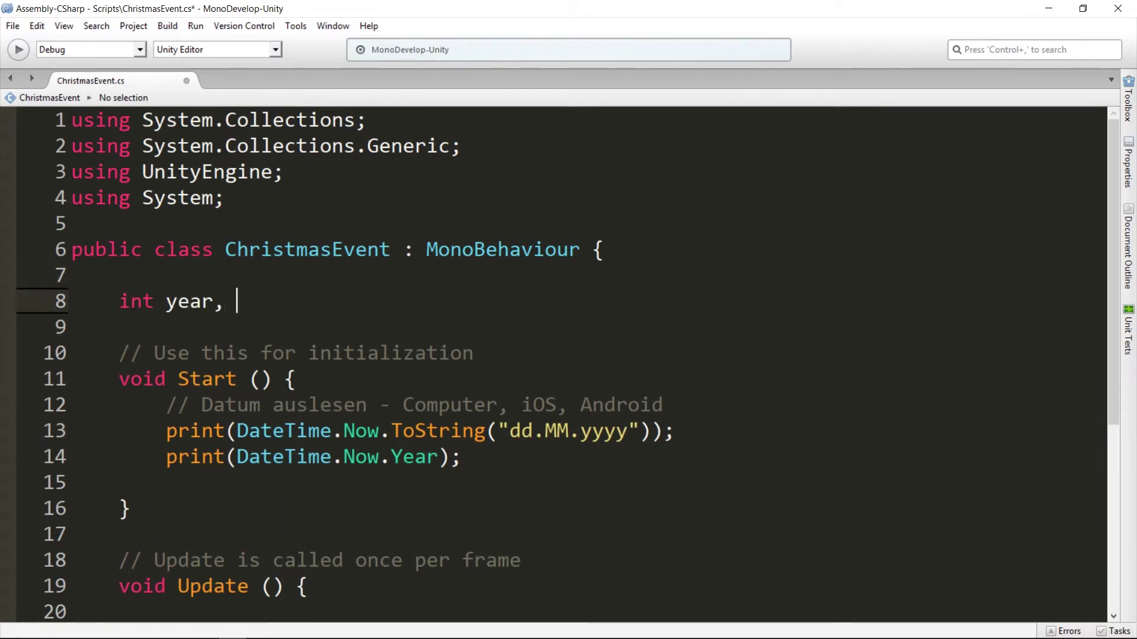
{"action": "type", "text": "month, da"}
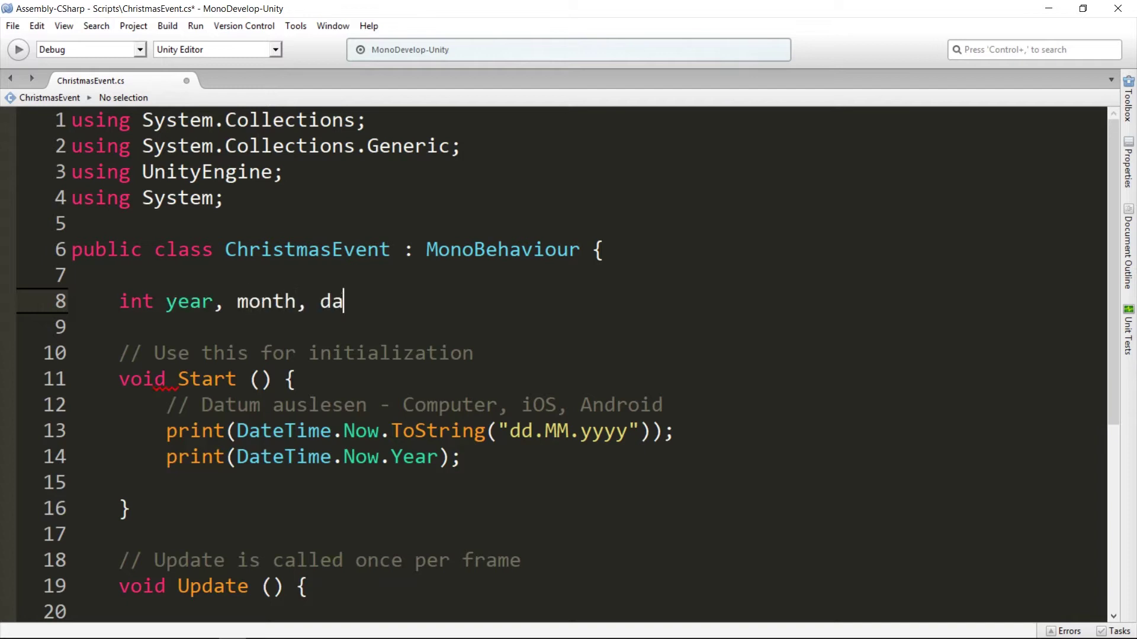
{"action": "type", "text": "y;"}
{"action": "key", "text": "ctrl+s"}
Step: In Start(), assign year, month and day from DateTime.Now.Year, Month and Day
{"action": "left_click", "coordinate": [118, 327]}
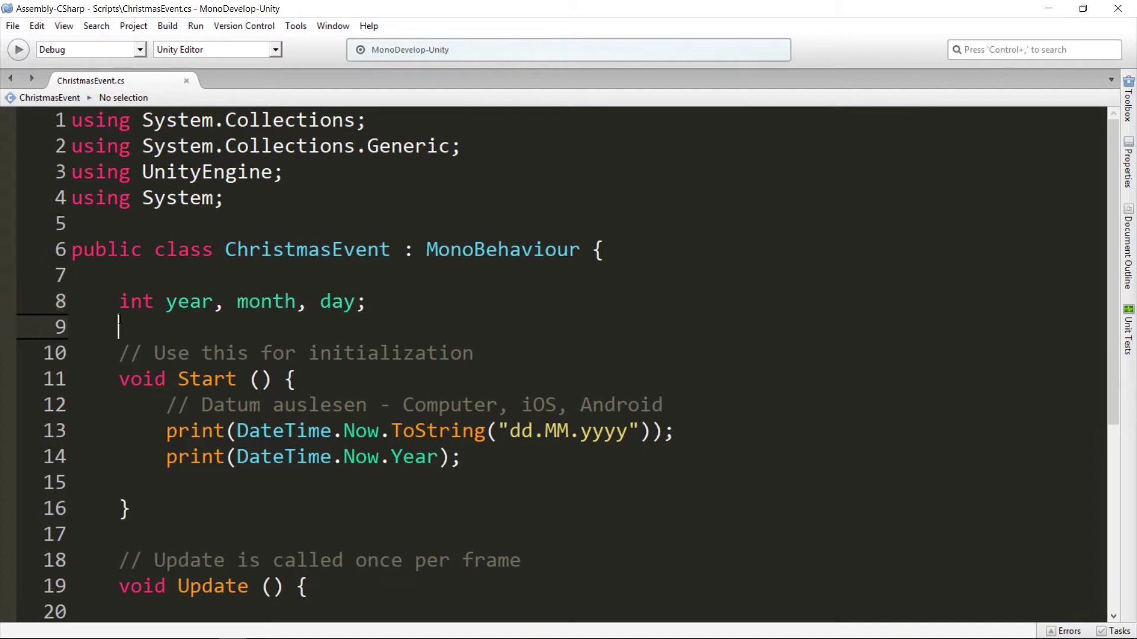
{"action": "triple_click", "coordinate": [136, 303]}
{"action": "key", "text": "End"}
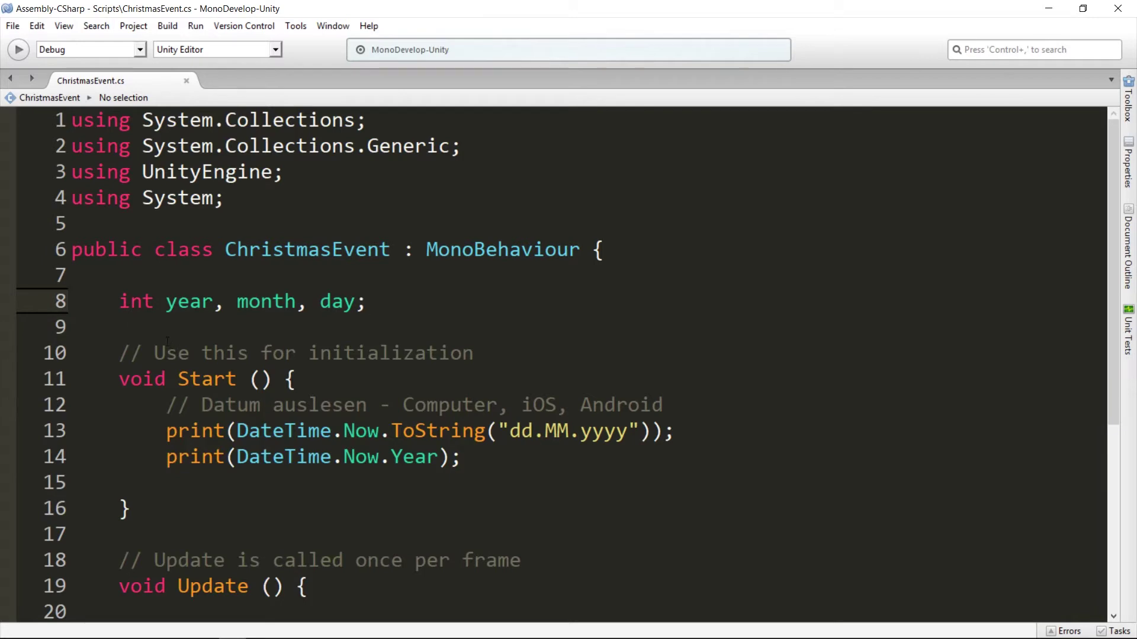
{"action": "scroll", "coordinate": [172, 385], "scroll_direction": "down", "scroll_amount": 1}
{"action": "left_click", "coordinate": [178, 426]}
{"action": "type", "text": "year "}
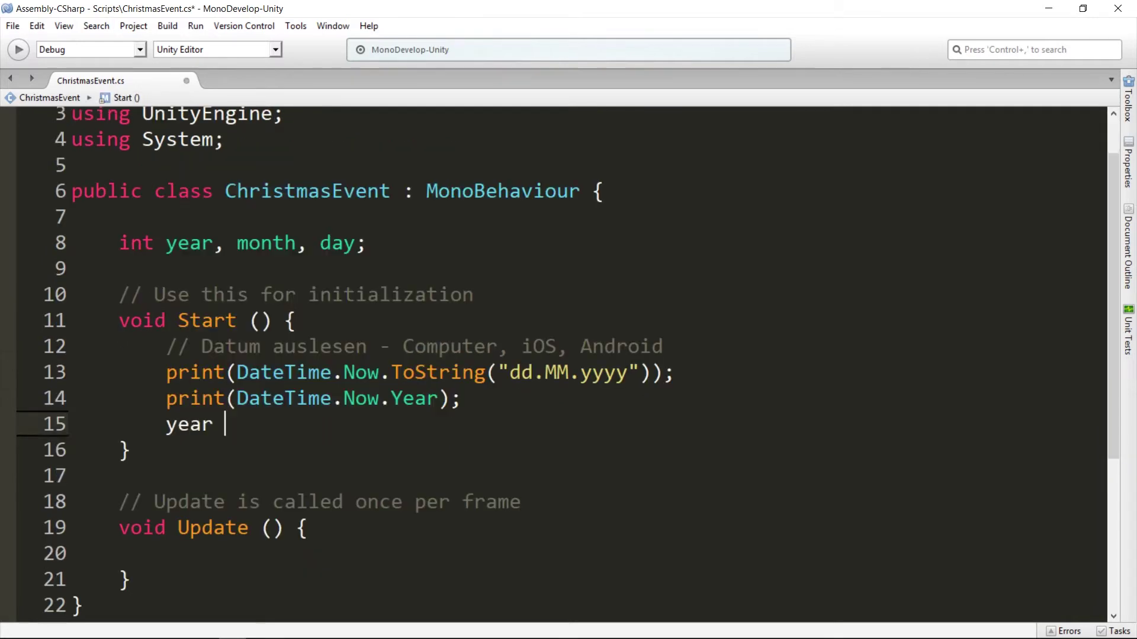
{"action": "type", "text": "= DateTim"}
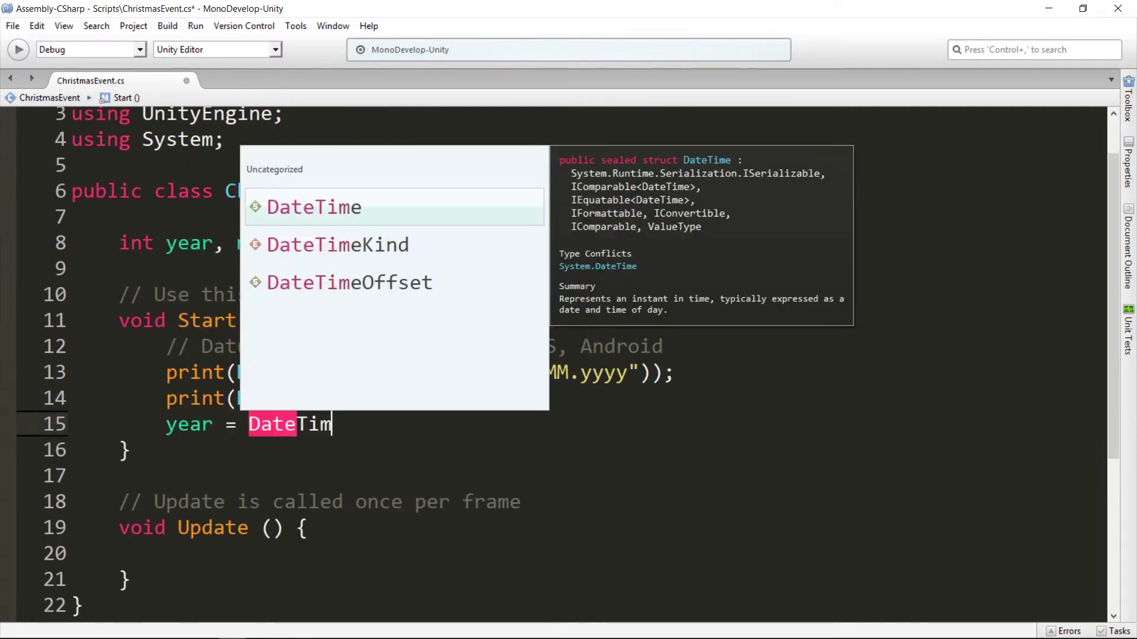
{"action": "type", "text": "e.Now."}
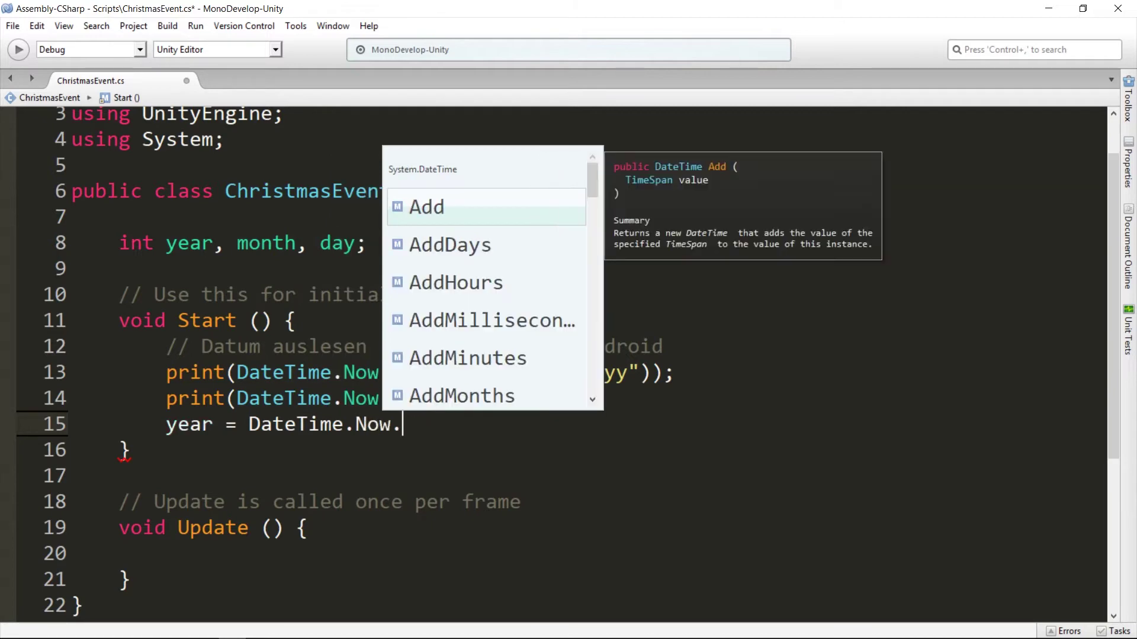
{"action": "type", "text": "Year;"}
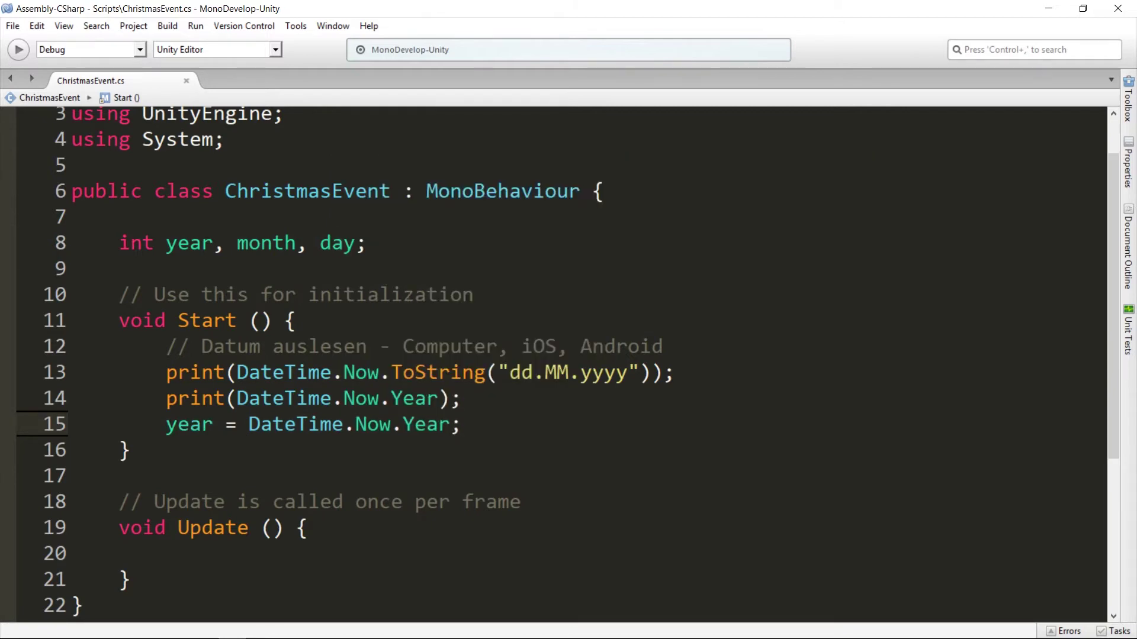
{"action": "key", "text": "Return"}
{"action": "type", "text": "month ="}
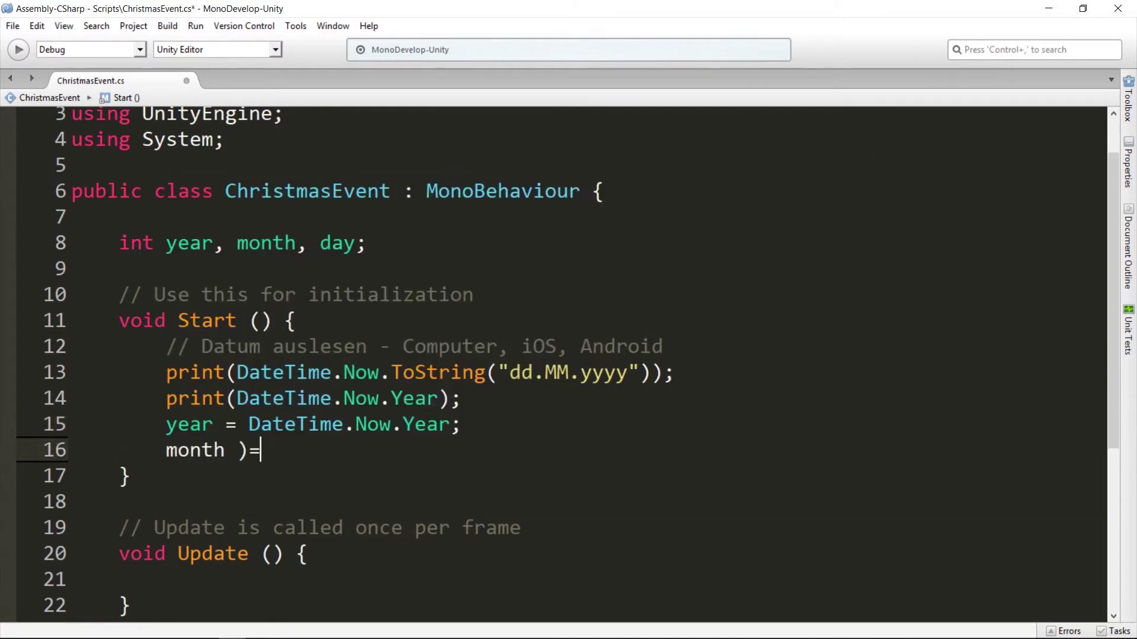
{"action": "type", "text": " Date"}
{"action": "key", "text": "Return"}
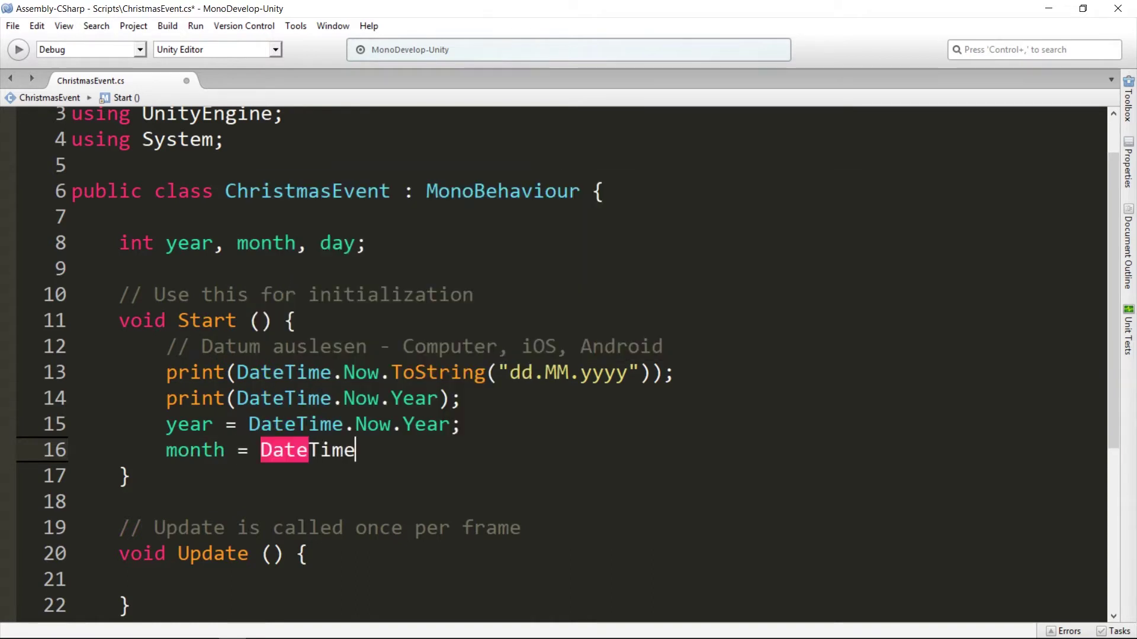
{"action": "type", "text": ".Now.M"}
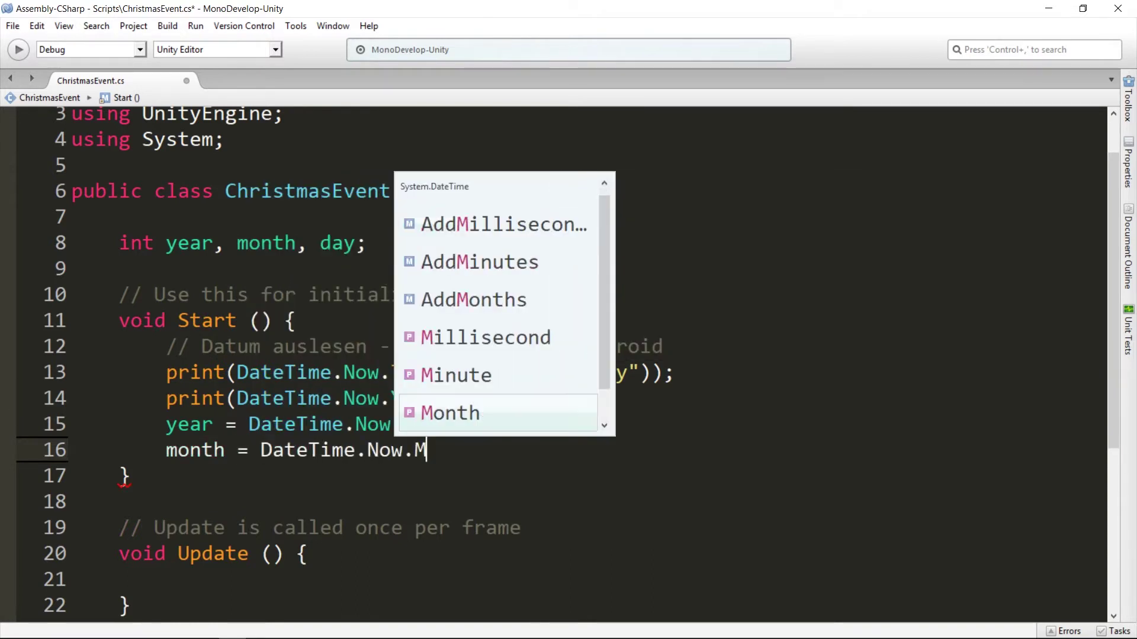
{"action": "type", "text": "onth;"}
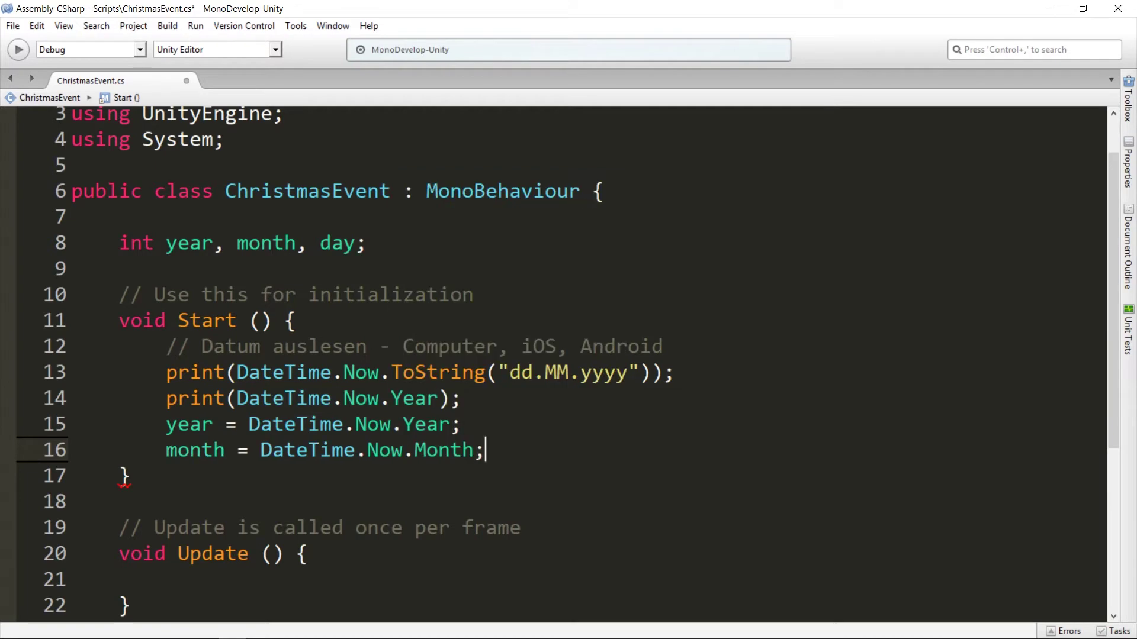
{"action": "key", "text": "Return"}
{"action": "type", "text": "day = "}
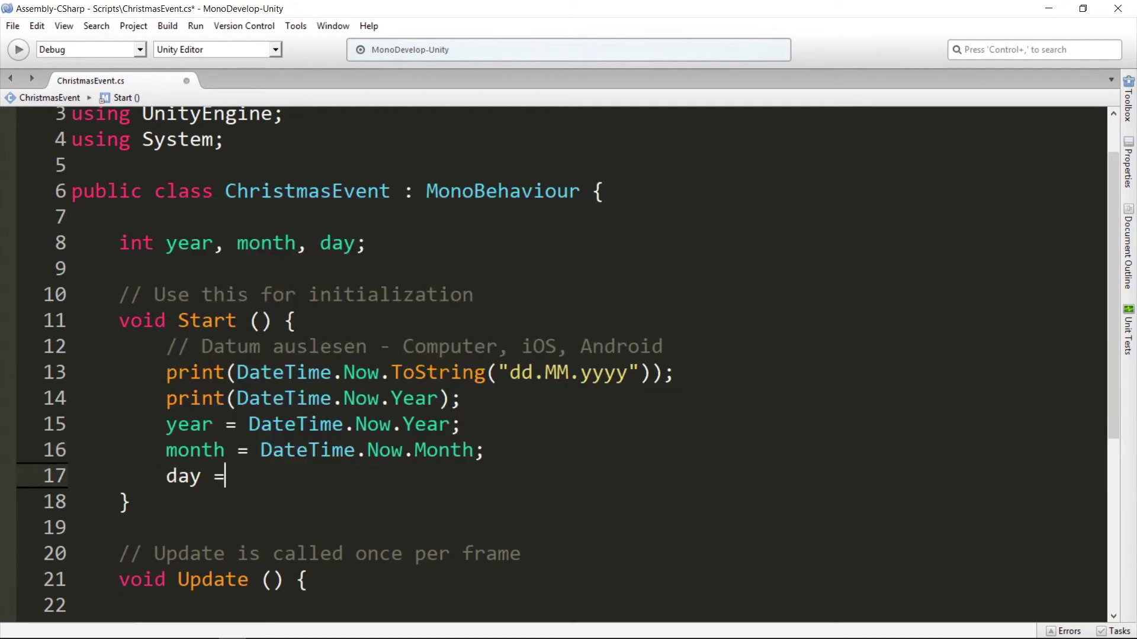
{"action": "type", "text": "DateT"}
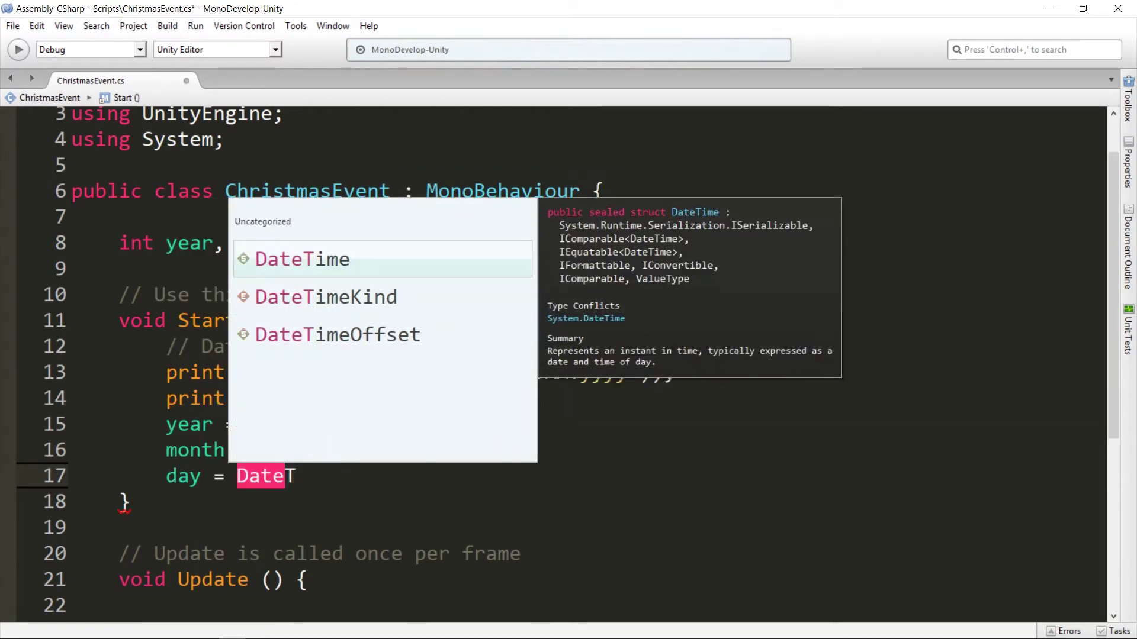
{"action": "type", "text": "ime.Now."}
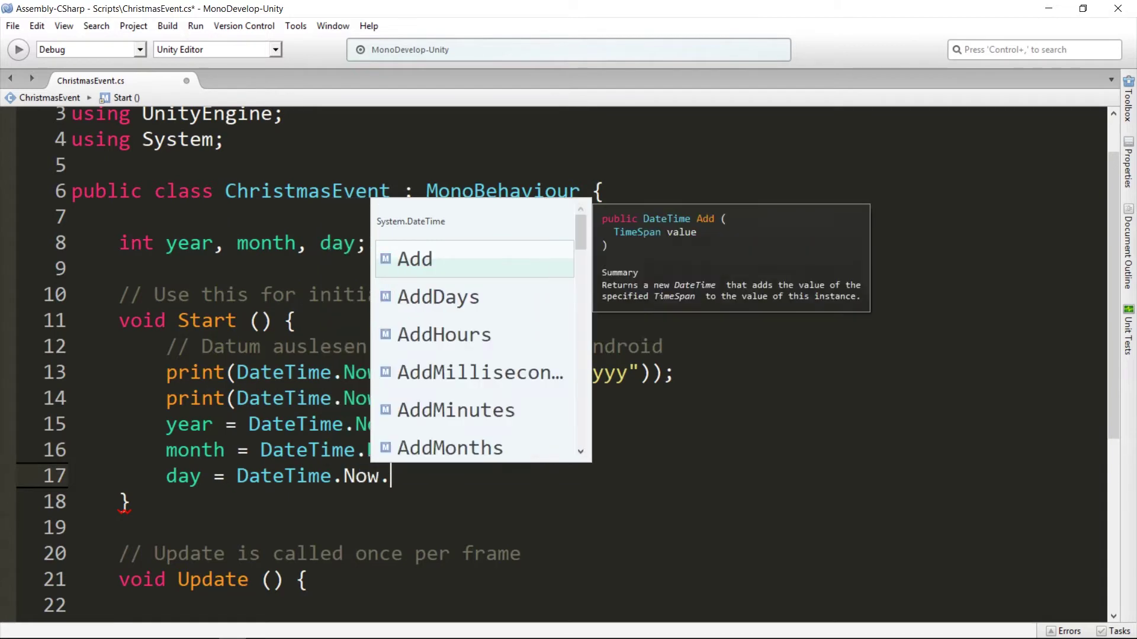
{"action": "type", "text": "Day;"}
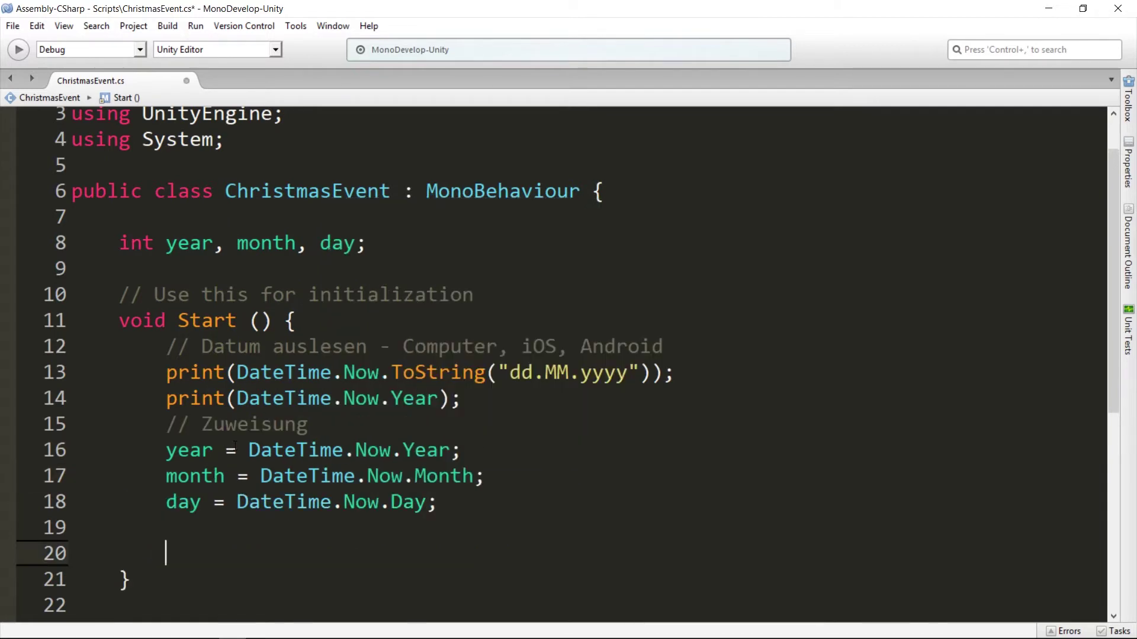
{"action": "scroll", "coordinate": [235, 445], "scroll_direction": "down", "scroll_amount": 1}
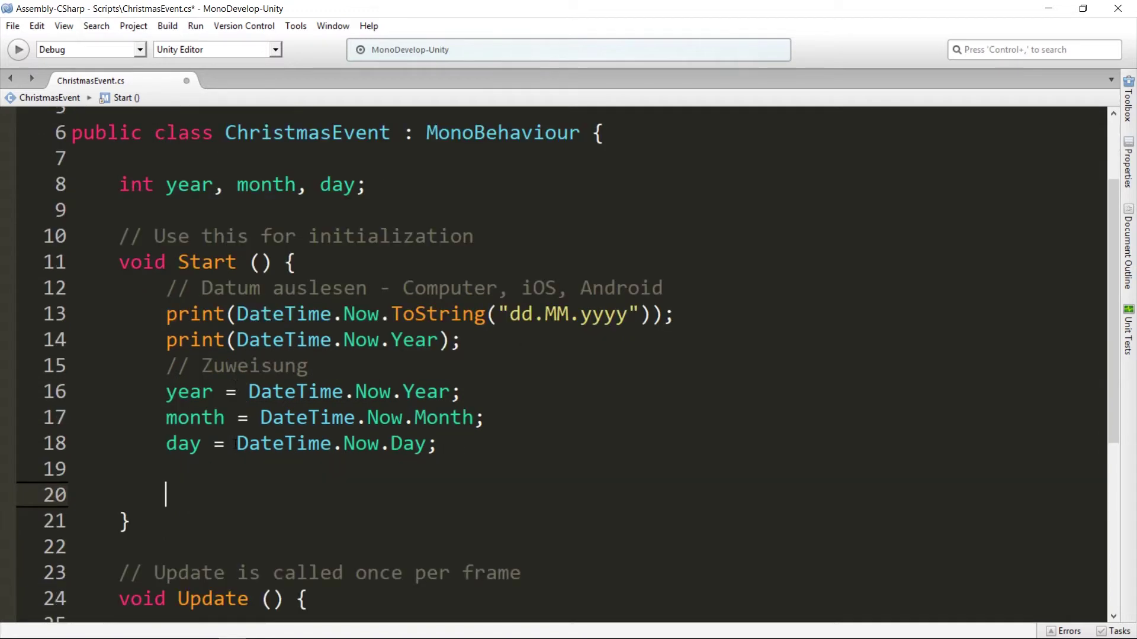
Step: Add if (year == 2017) { print("Event läuft!"); } to Start() and save
{"action": "type", "text": "if("}
{"action": "type", "text": "year"}
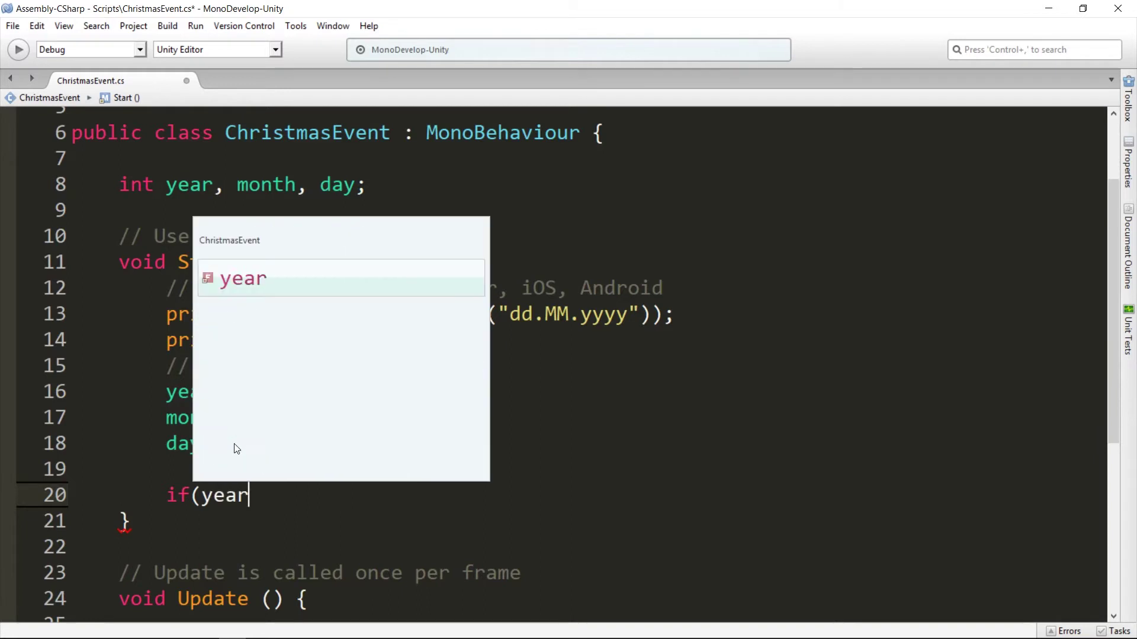
{"action": "type", "text": " == 2017)"}
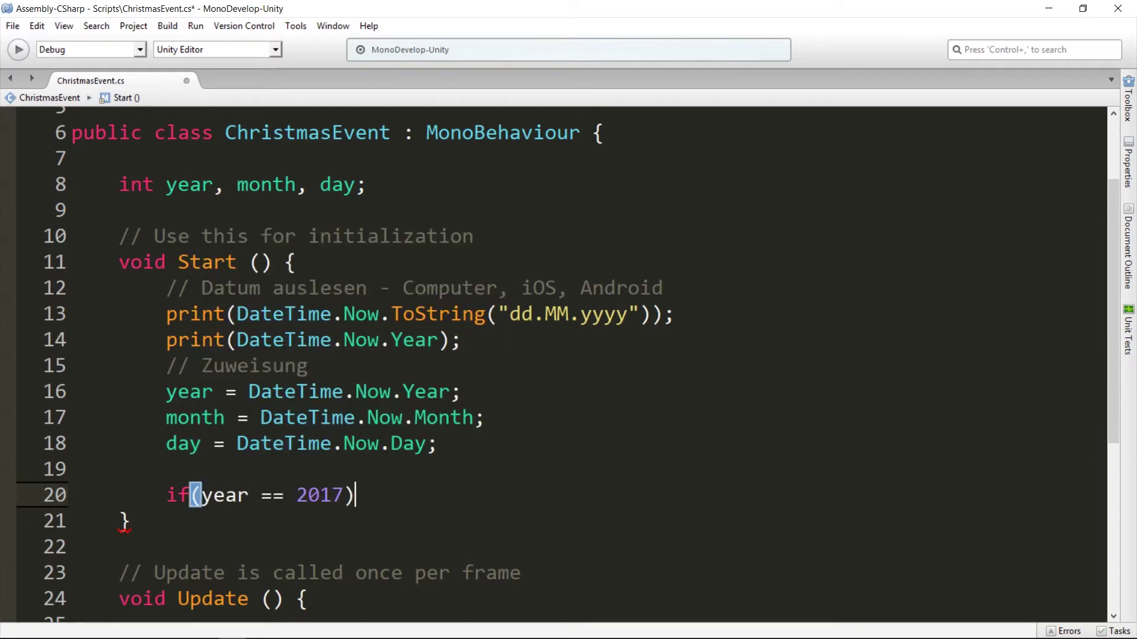
{"action": "key", "text": "Return"}
{"action": "type", "text": "{"}
{"action": "key", "text": "Return"}
{"action": "type", "text": "}"}
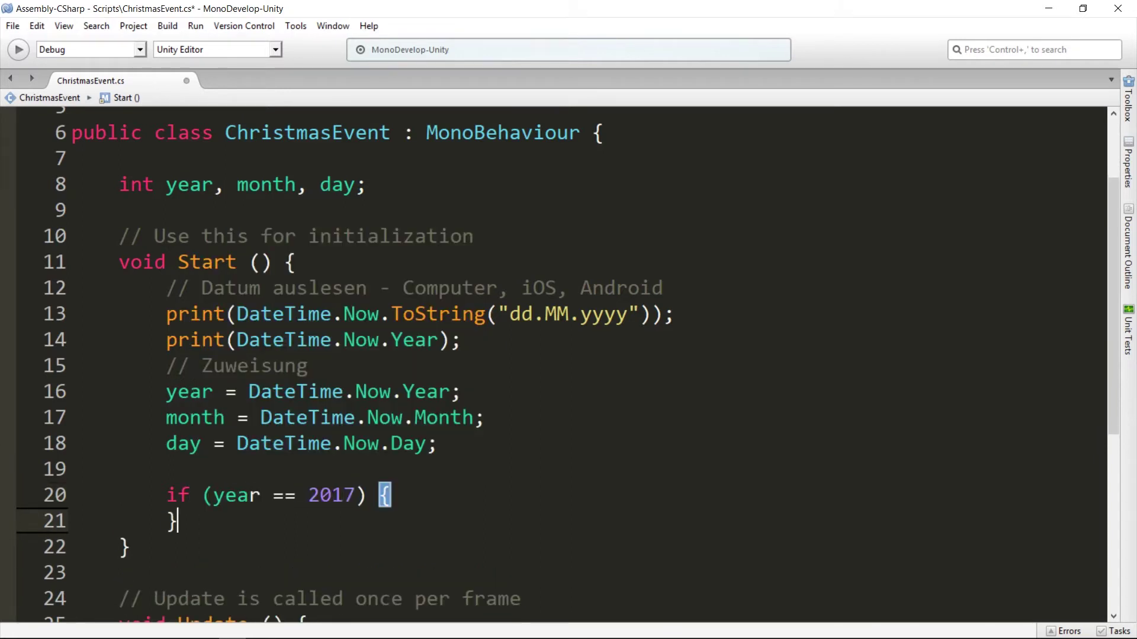
{"action": "key", "text": "ctrl+z"}
{"action": "left_click", "coordinate": [290, 526]}
{"action": "key", "text": "Return"}
{"action": "type", "text": "print (\"Event läuft!\");"}
{"action": "key", "text": "ctrl+s"}
{"action": "key", "text": "Up"}
{"action": "key", "text": "Up"}
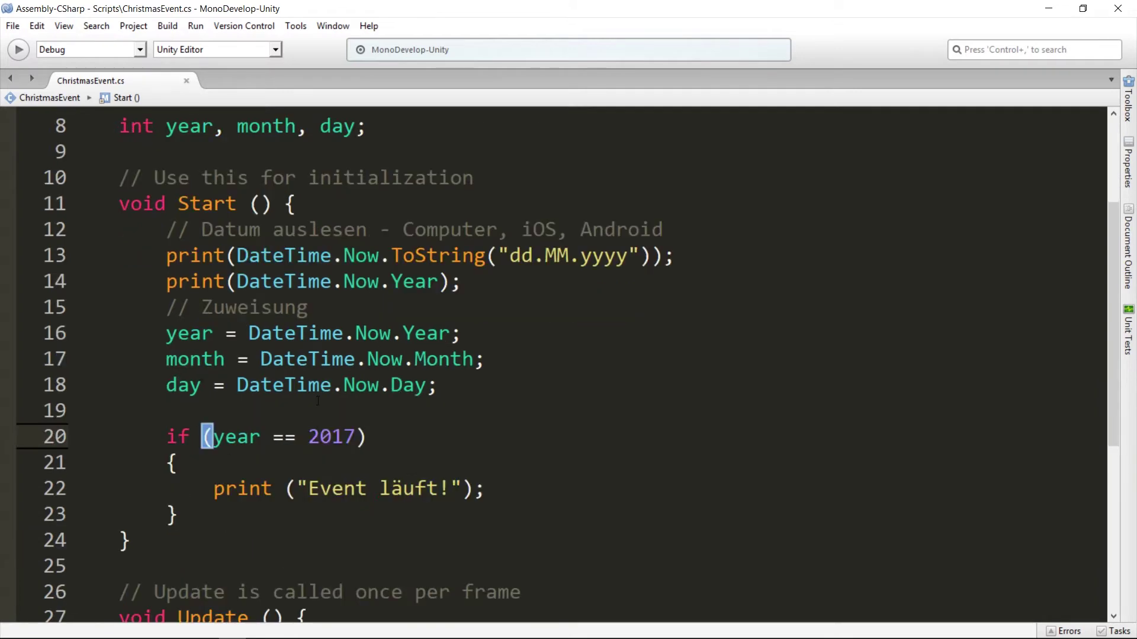
{"action": "left_click_drag", "start_coordinate": [160, 438], "coordinate": [378, 439]}
{"action": "left_click", "coordinate": [379, 438]}
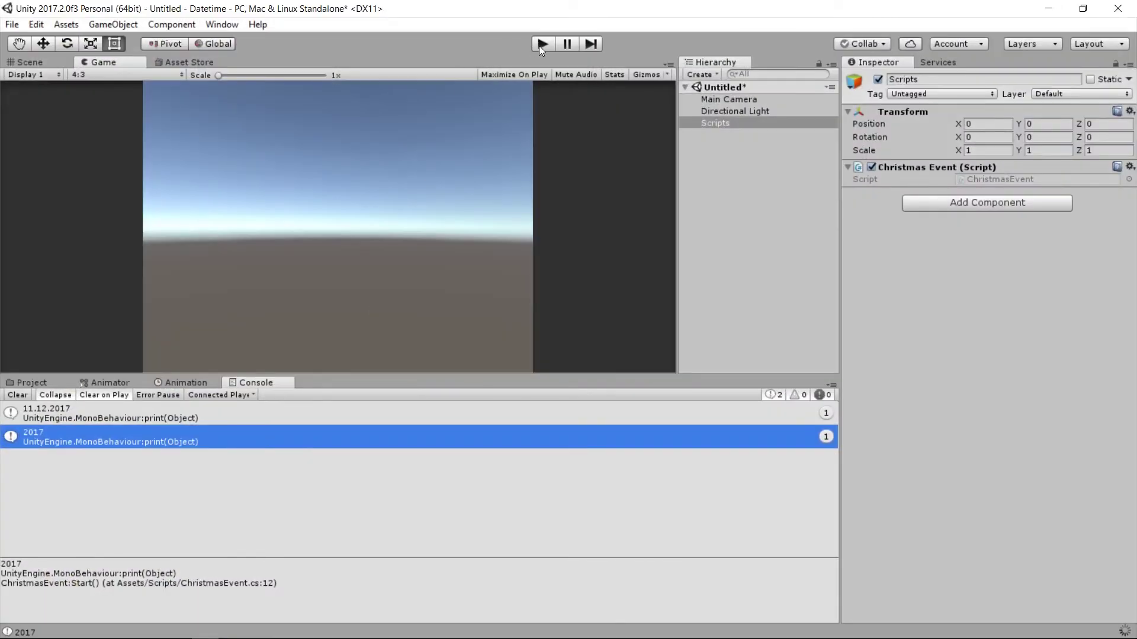
Step: Play the scene to log "Event läuft!", then open its source from that Console entry
{"action": "left_click", "coordinate": [546, 45]}
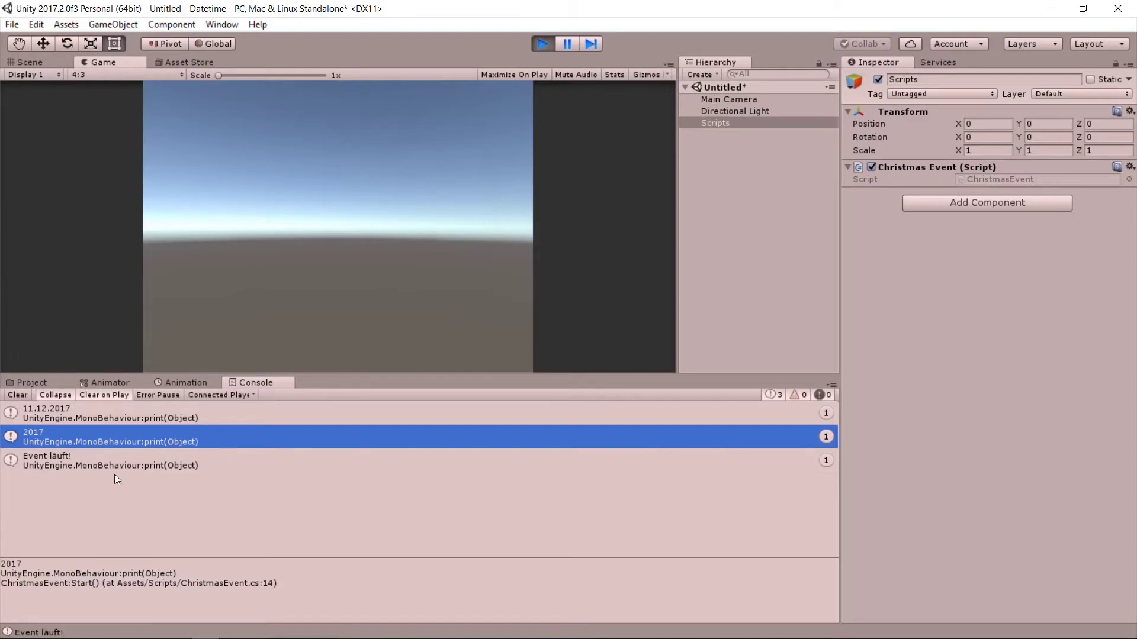
{"action": "double_click", "coordinate": [48, 457]}
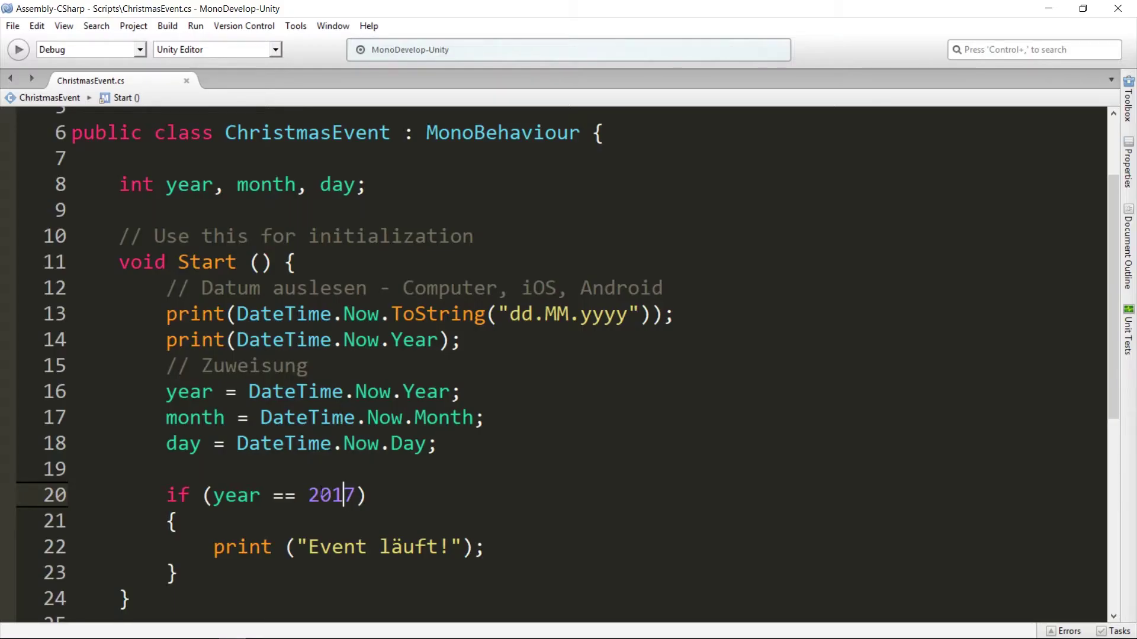
Step: Extend the if condition to year == 2017 && month == 12 and save
{"action": "left_click", "coordinate": [213, 495]}
{"action": "left_click_drag", "start_coordinate": [213, 495], "coordinate": [356, 495]}
{"action": "left_click", "coordinate": [355, 495]}
{"action": "type", "text": "&&"}
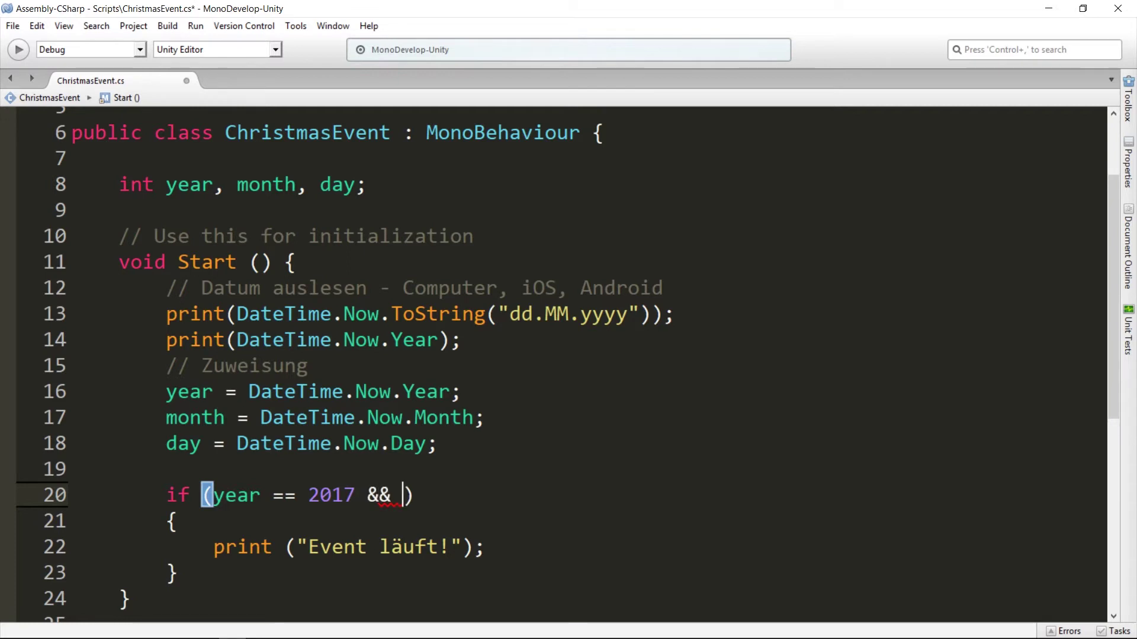
{"action": "type", "text": " mo"}
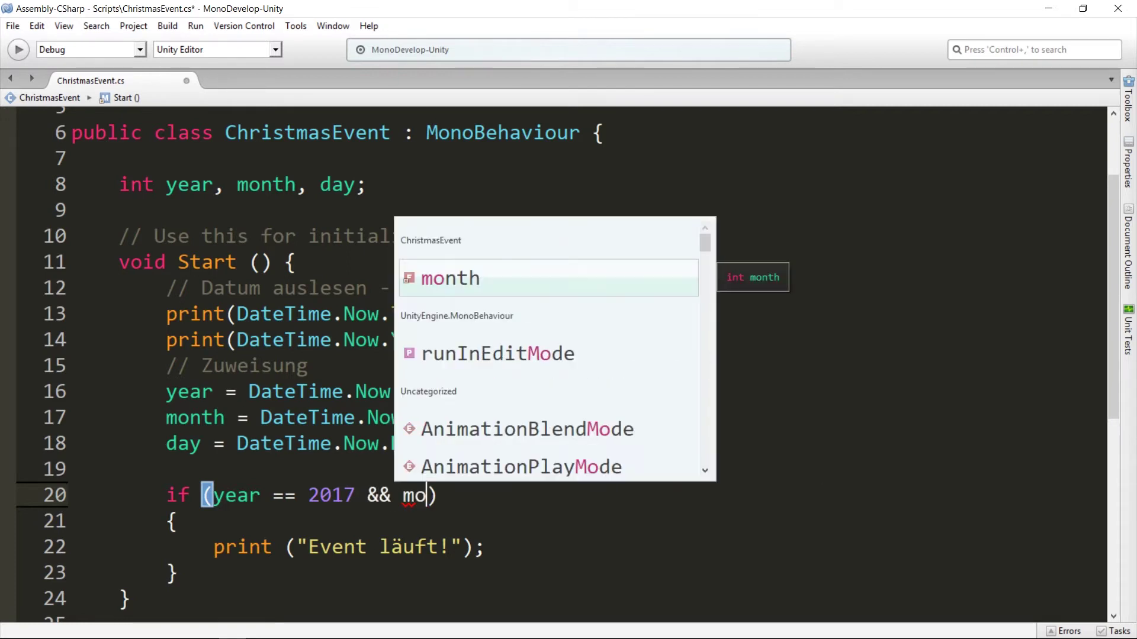
{"action": "type", "text": "nth == "}
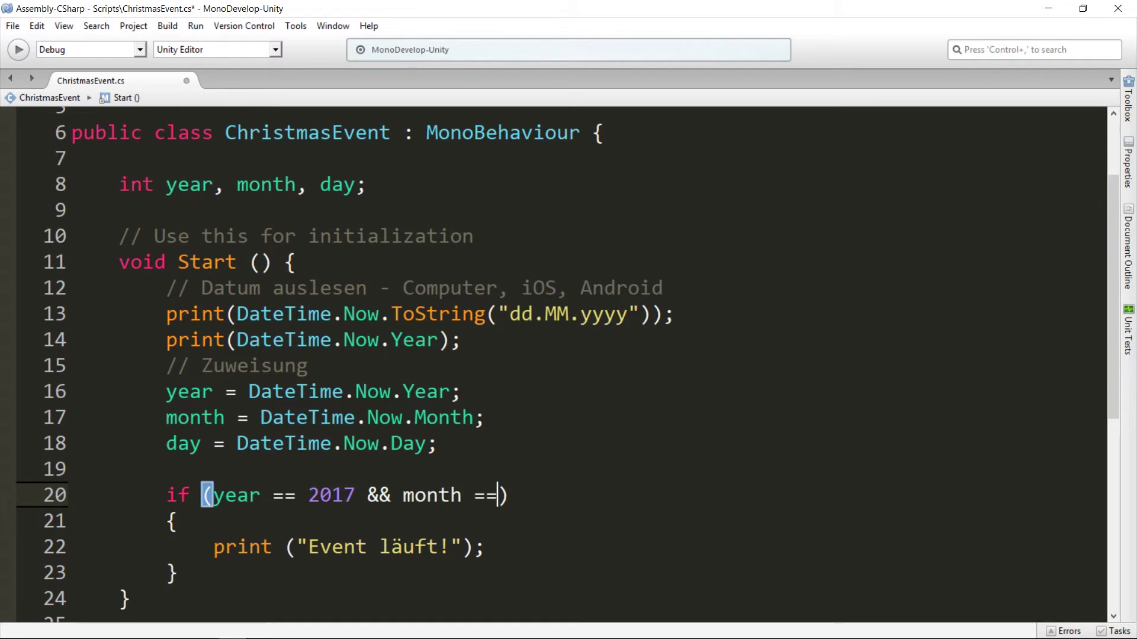
{"action": "type", "text": "12"}
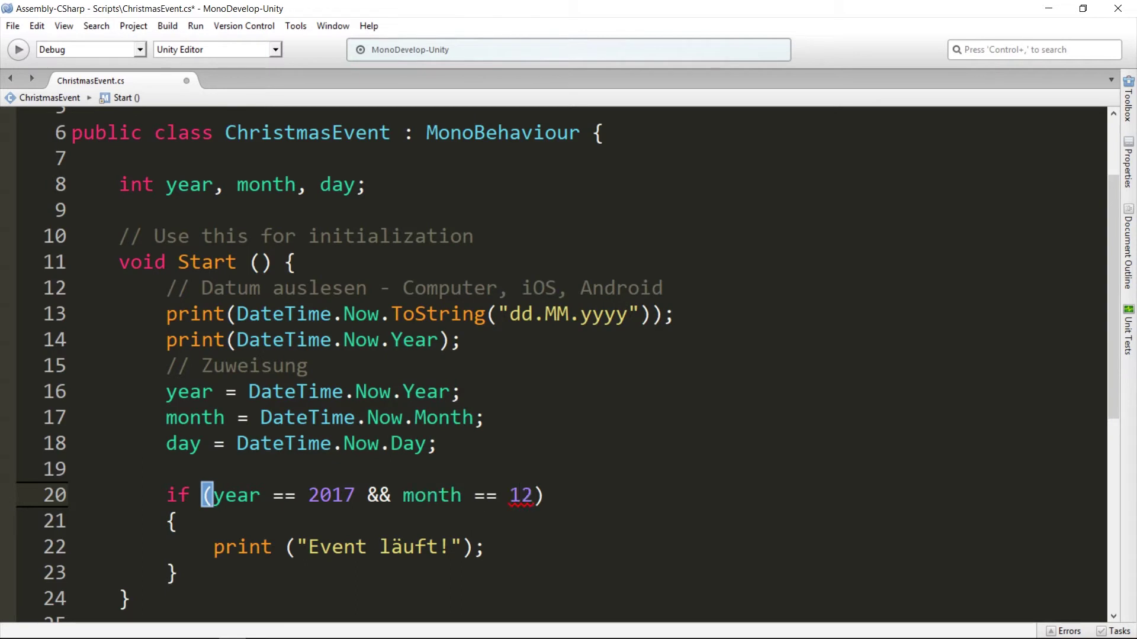
{"action": "key", "text": "ctrl+s"}
{"action": "scroll", "coordinate": [350, 588], "scroll_direction": "down", "scroll_amount": 2}
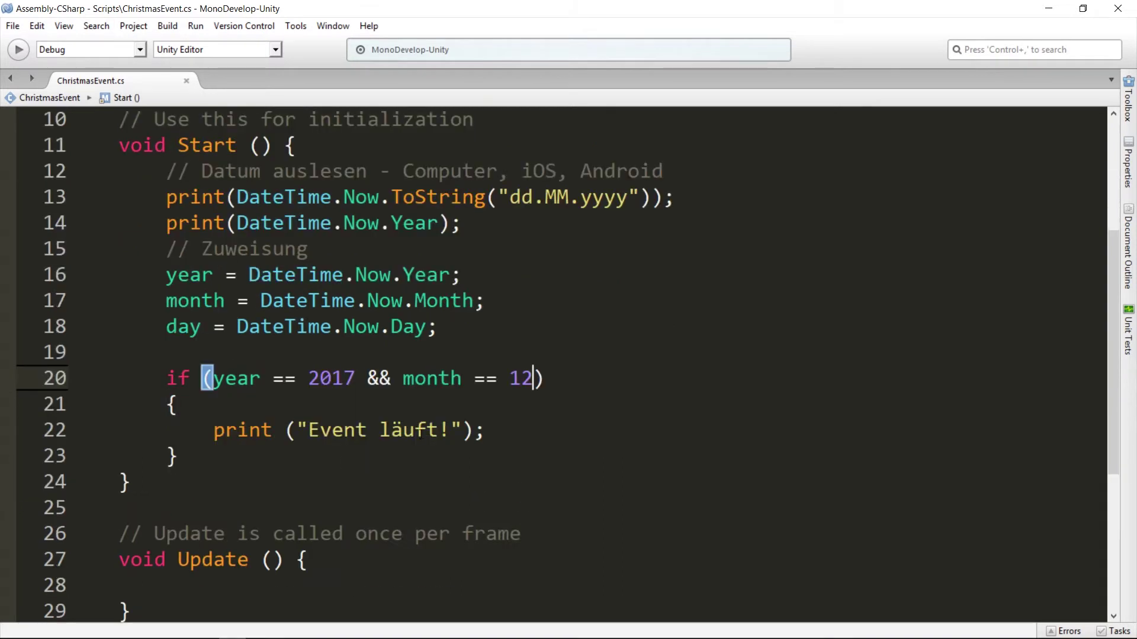
Step: Add an else branch printing "Event noch nicht gestartet" after the if block
{"action": "left_click", "coordinate": [237, 461]}
{"action": "key", "text": "Return"}
{"action": "type", "text": "else"}
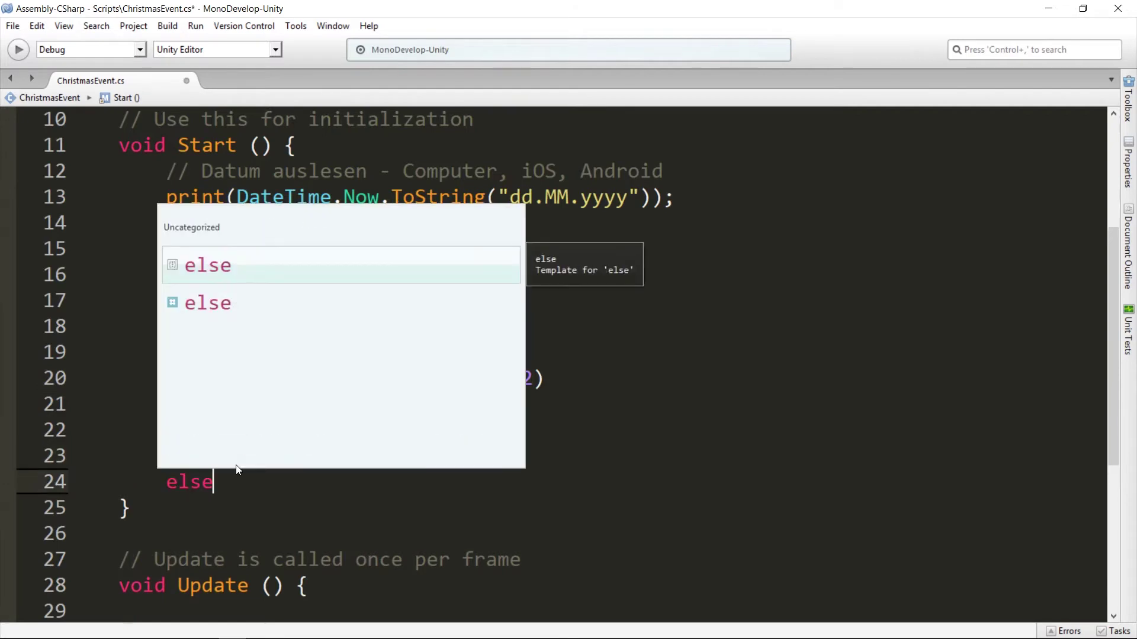
{"action": "key", "text": "Escape"}
{"action": "key", "text": "Return"}
{"action": "type", "text": "print(\""}
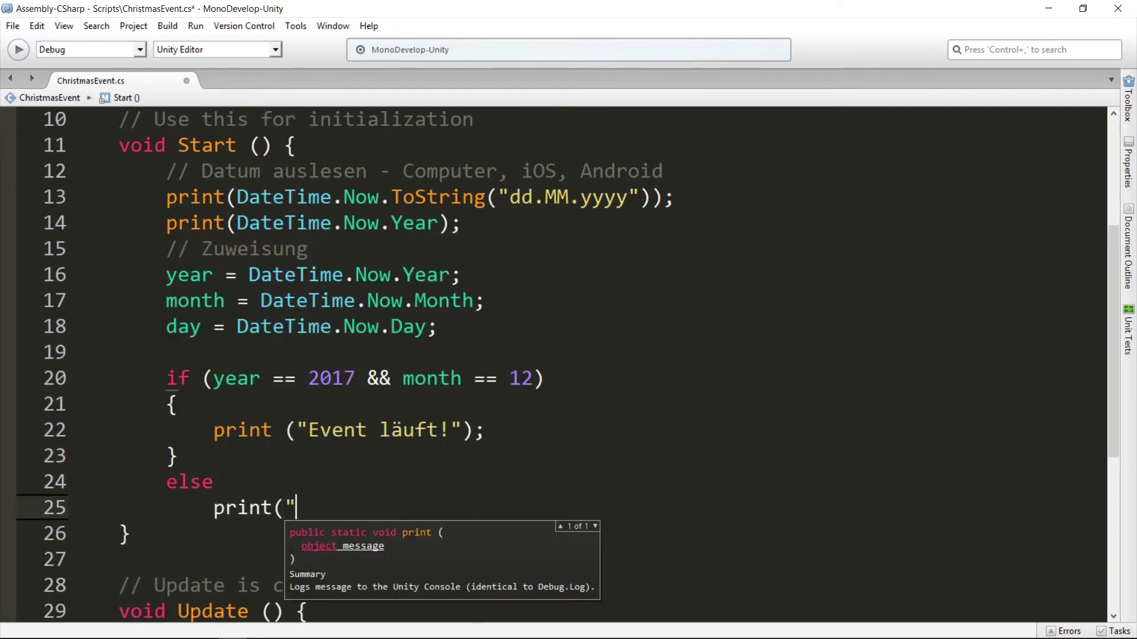
{"action": "type", "text": "Event "}
{"action": "type", "text": "noch nicht gestartet"}
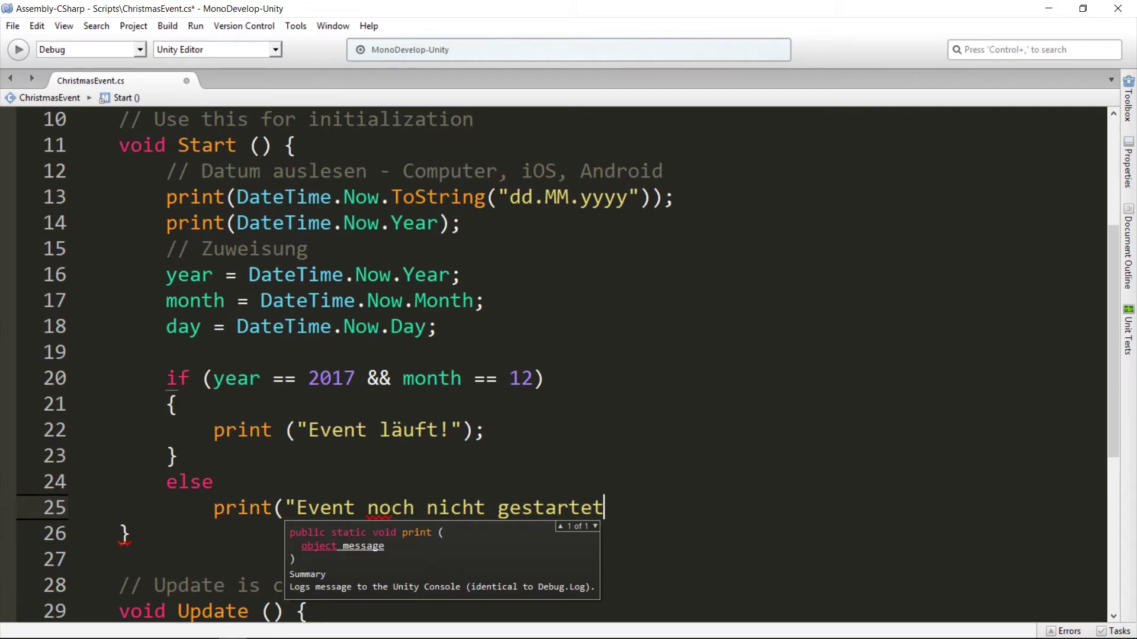
{"action": "type", "text": "\")"}
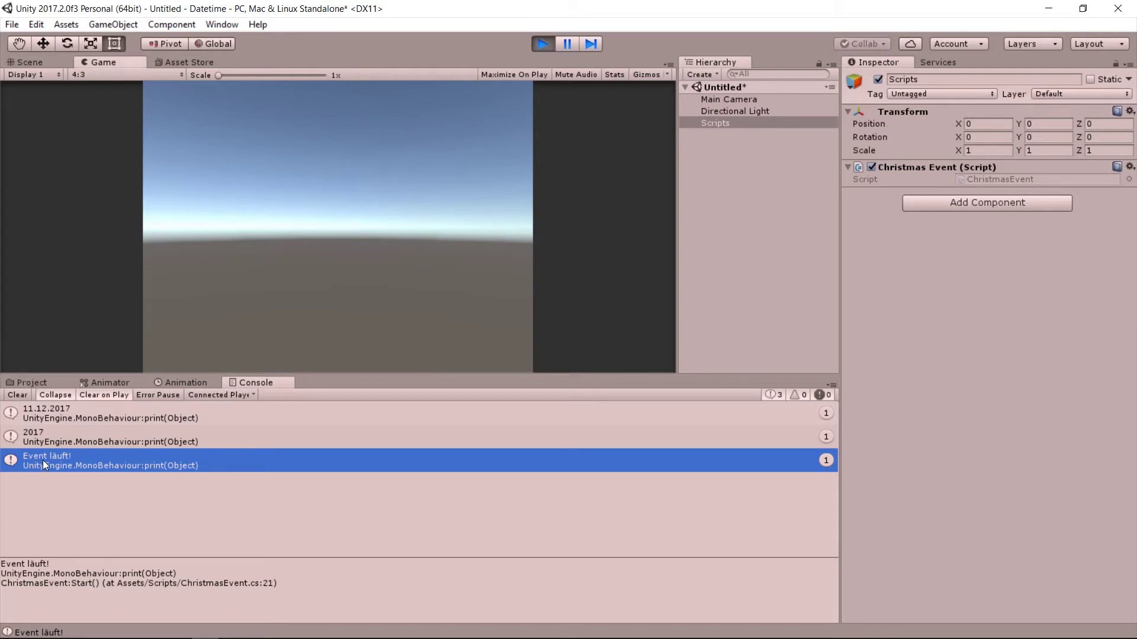
Step: Check today's date on the taskbar calendar, then add && day == 24 to the condition
{"action": "mouse_move", "coordinate": [1115, 634]}
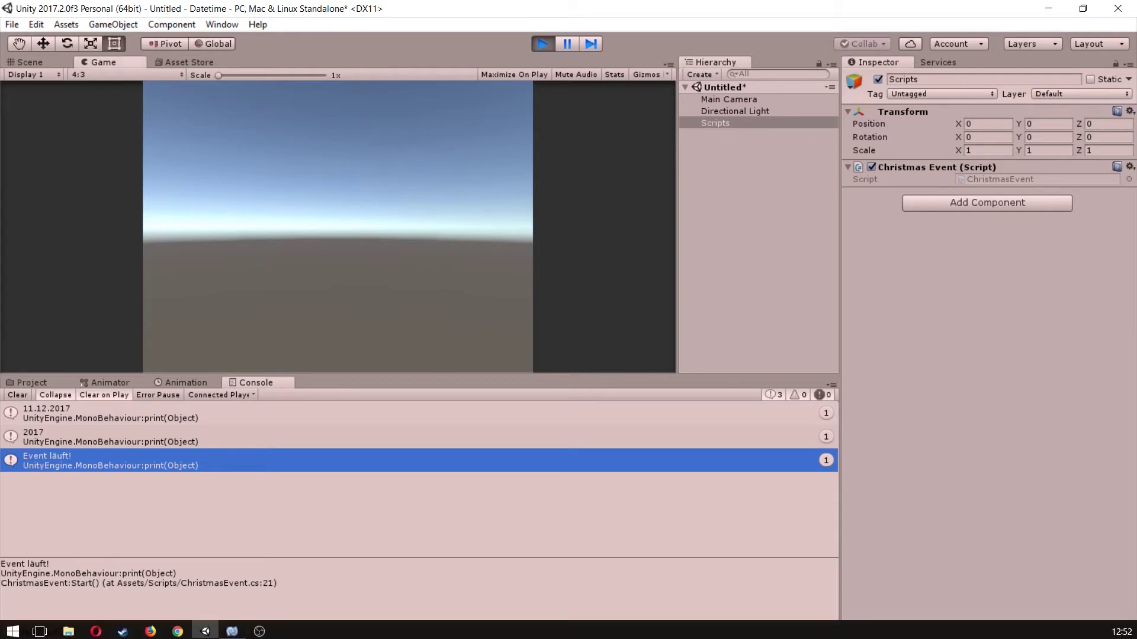
{"action": "left_click", "coordinate": [1119, 629]}
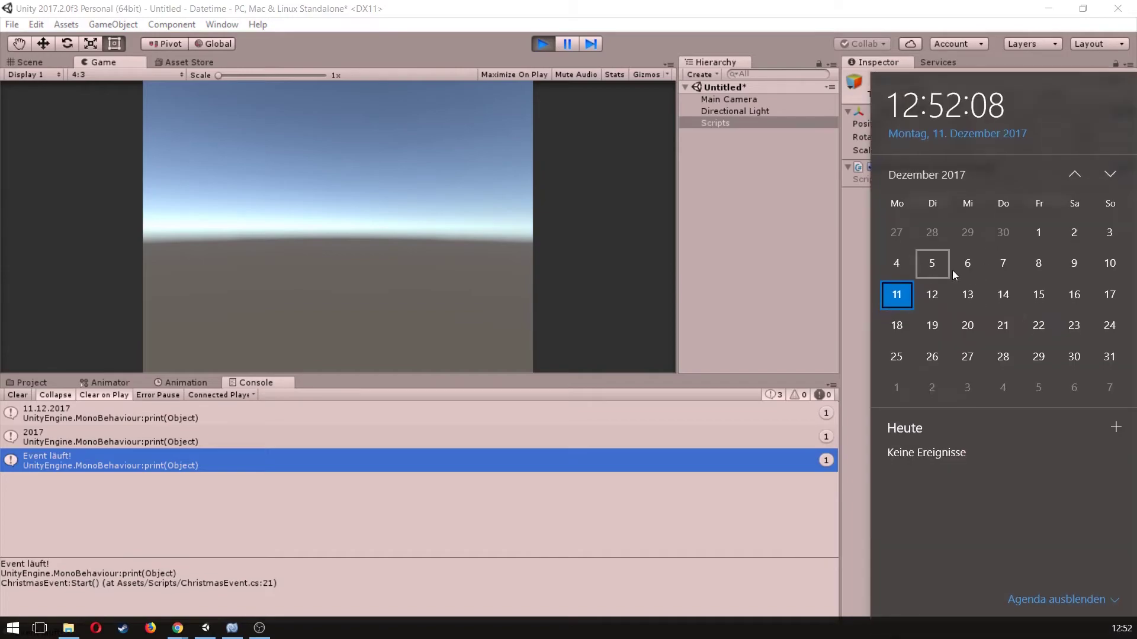
{"action": "key", "text": "alt+Tab"}
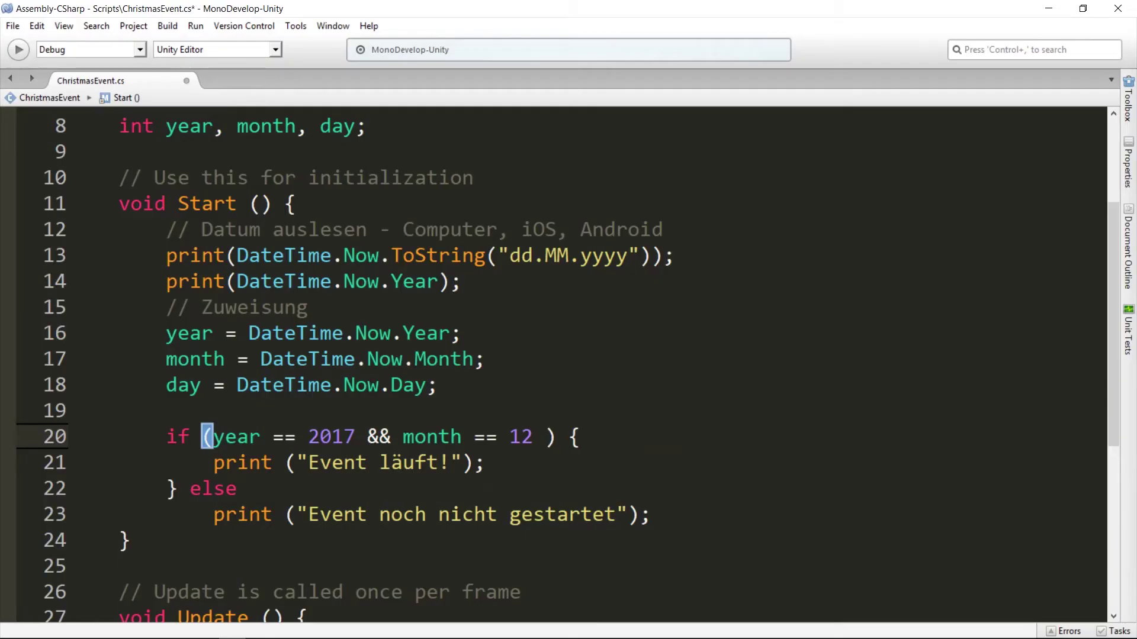
{"action": "type", "text": "&& "}
{"action": "type", "text": "day =="}
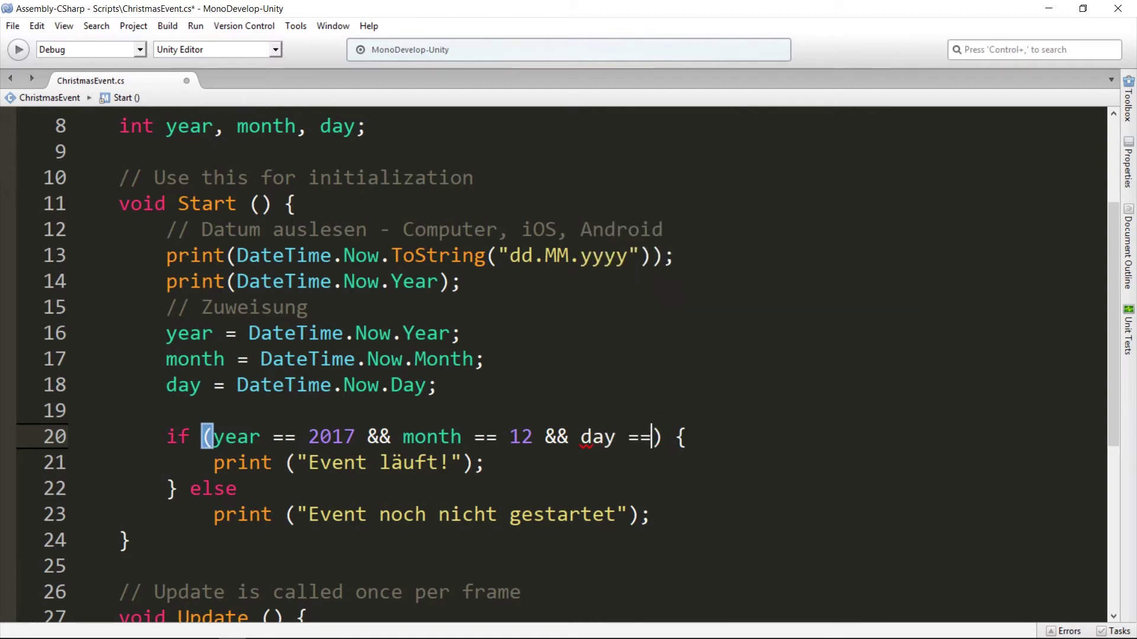
{"action": "type", "text": " 24"}
{"action": "key", "text": "ctrl+s"}
{"action": "left_click", "coordinate": [570, 472]}
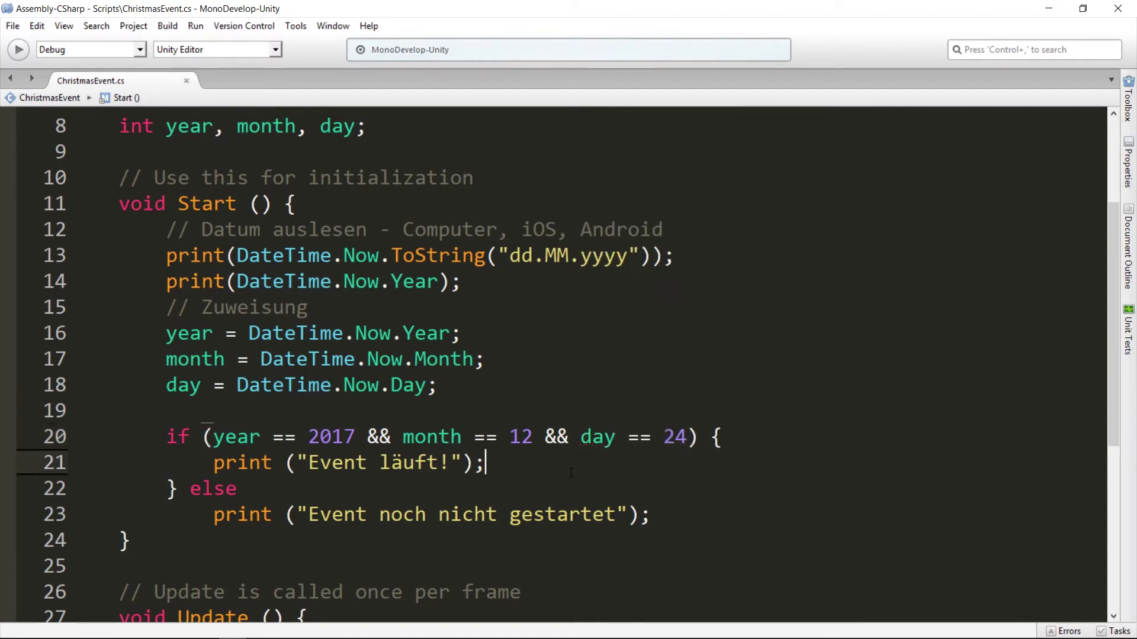
{"action": "scroll", "coordinate": [552, 391], "scroll_direction": "up", "scroll_amount": 3}
{"action": "left_click", "coordinate": [302, 249]}
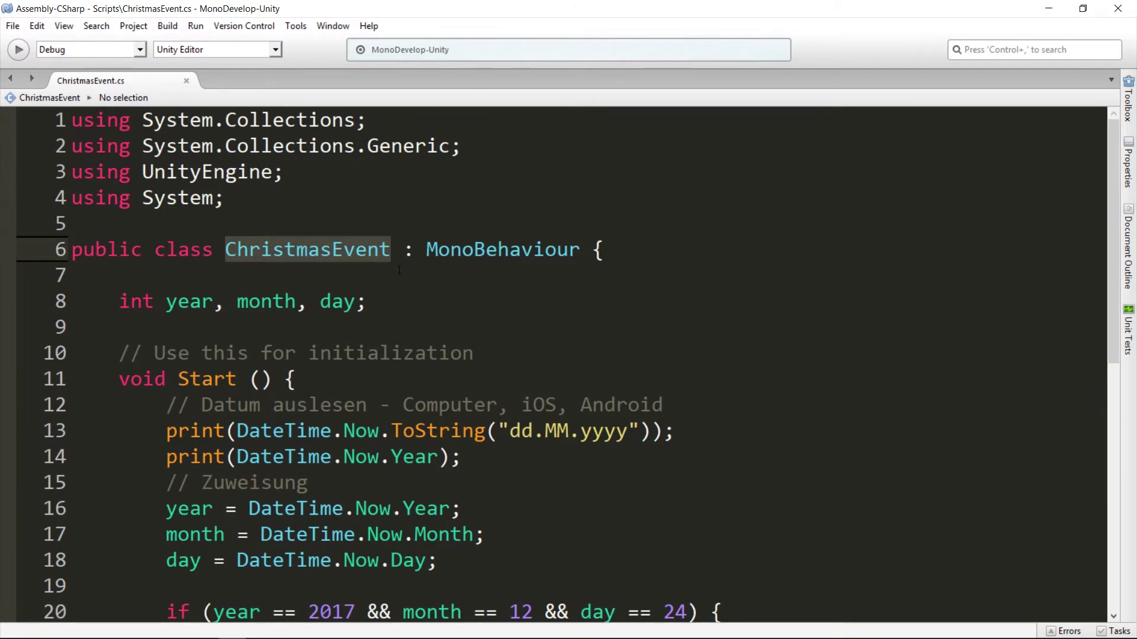
{"action": "scroll", "coordinate": [479, 320], "scroll_direction": "down", "scroll_amount": 3}
{"action": "left_click", "coordinate": [618, 379]}
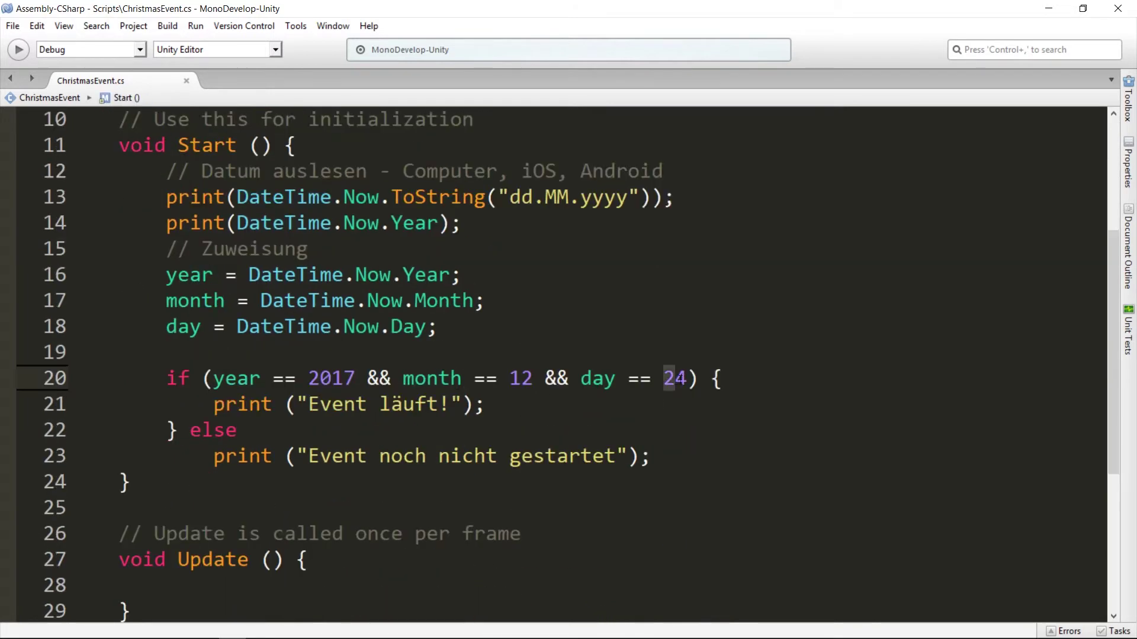
{"action": "left_click", "coordinate": [686, 379]}
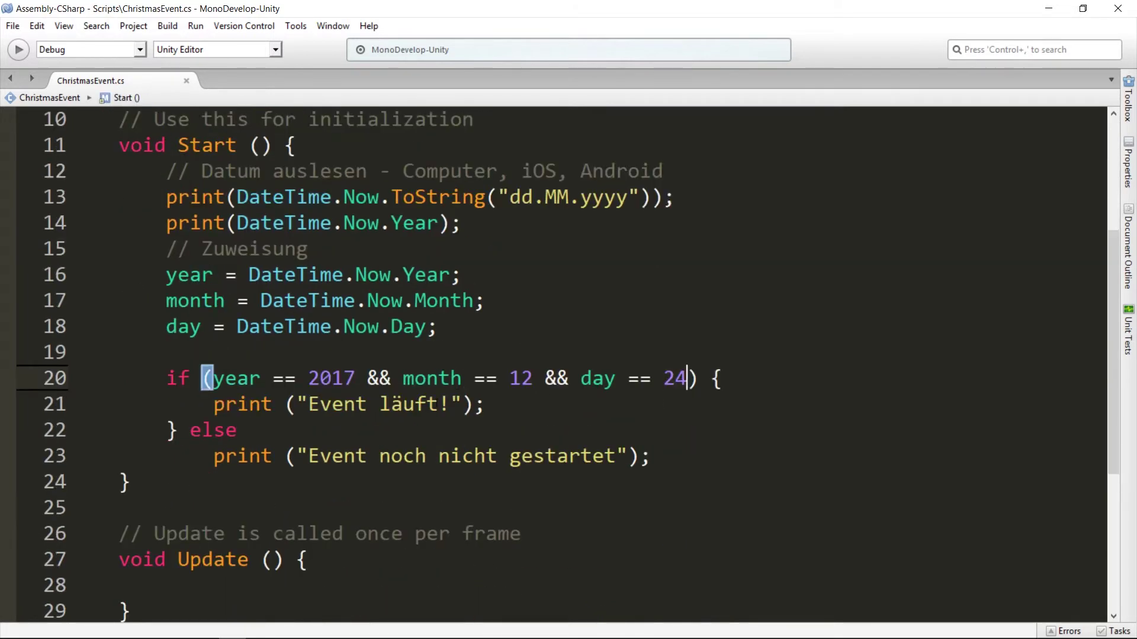
{"action": "key", "text": "Down"}
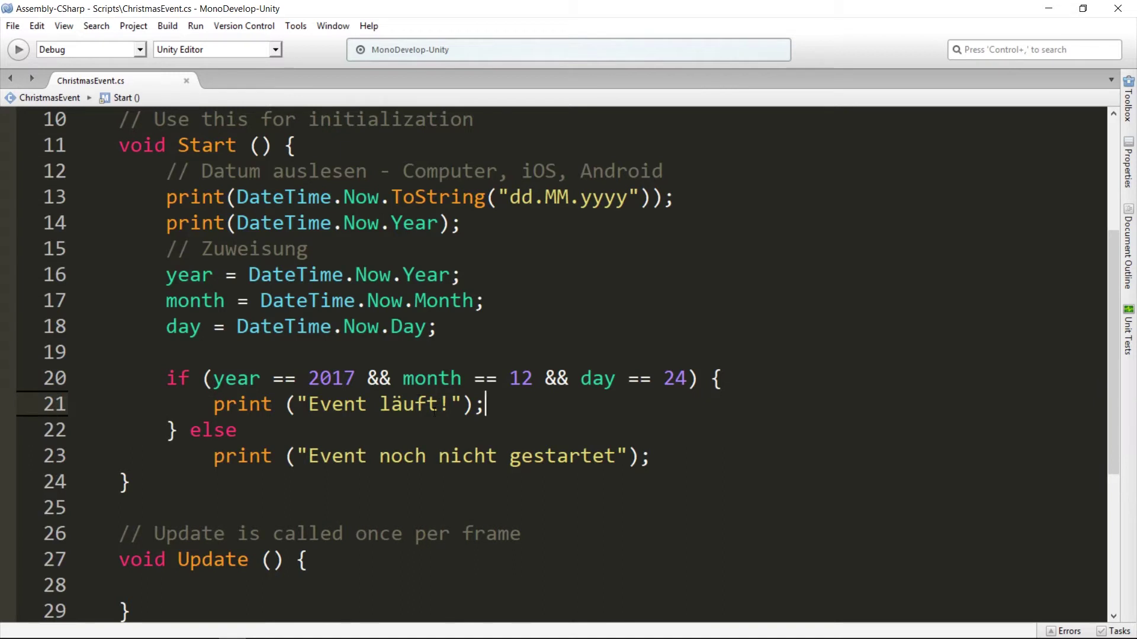
{"action": "left_click_drag", "start_coordinate": [438, 334], "coordinate": [73, 269]}
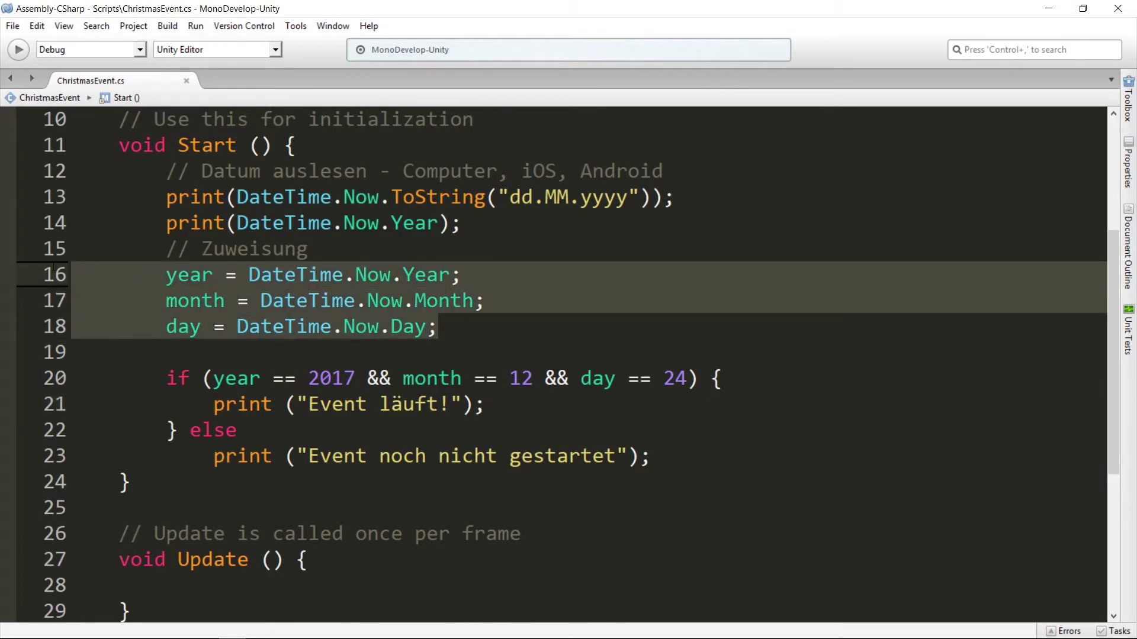
{"action": "left_click", "coordinate": [242, 300]}
{"action": "left_click_drag", "start_coordinate": [213, 379], "coordinate": [687, 379]}
{"action": "left_click", "coordinate": [687, 379]}
{"action": "scroll", "coordinate": [268, 415], "scroll_direction": "up", "scroll_amount": 3}
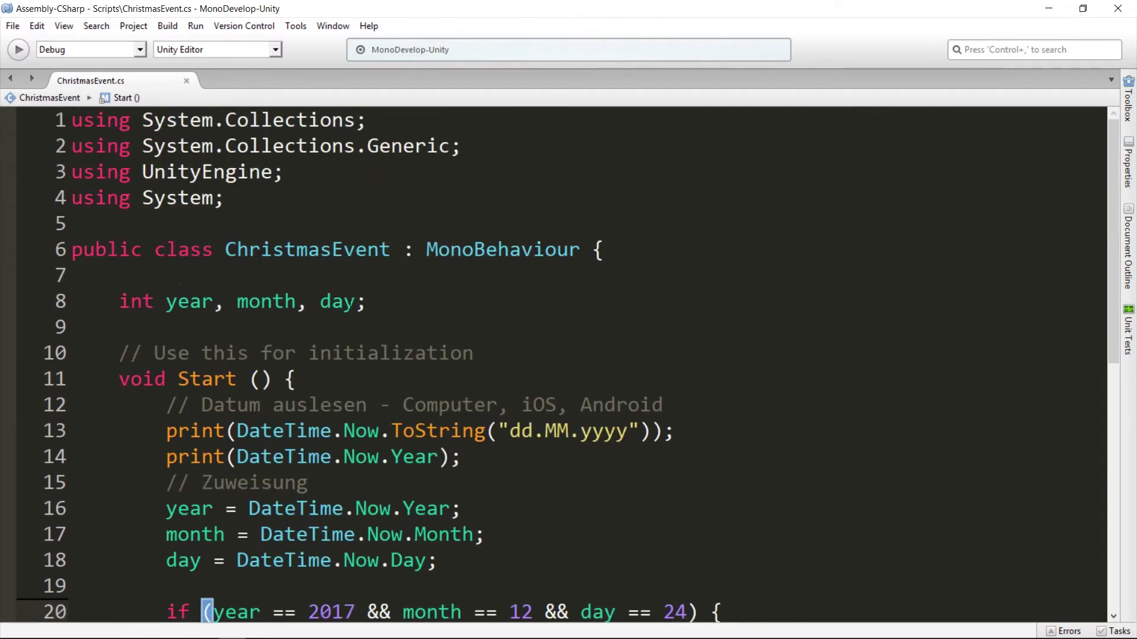
{"action": "left_click", "coordinate": [374, 297]}
Step: Add the field 'public int exireDate;' below line 8 and save the script
{"action": "key", "text": "Return"}
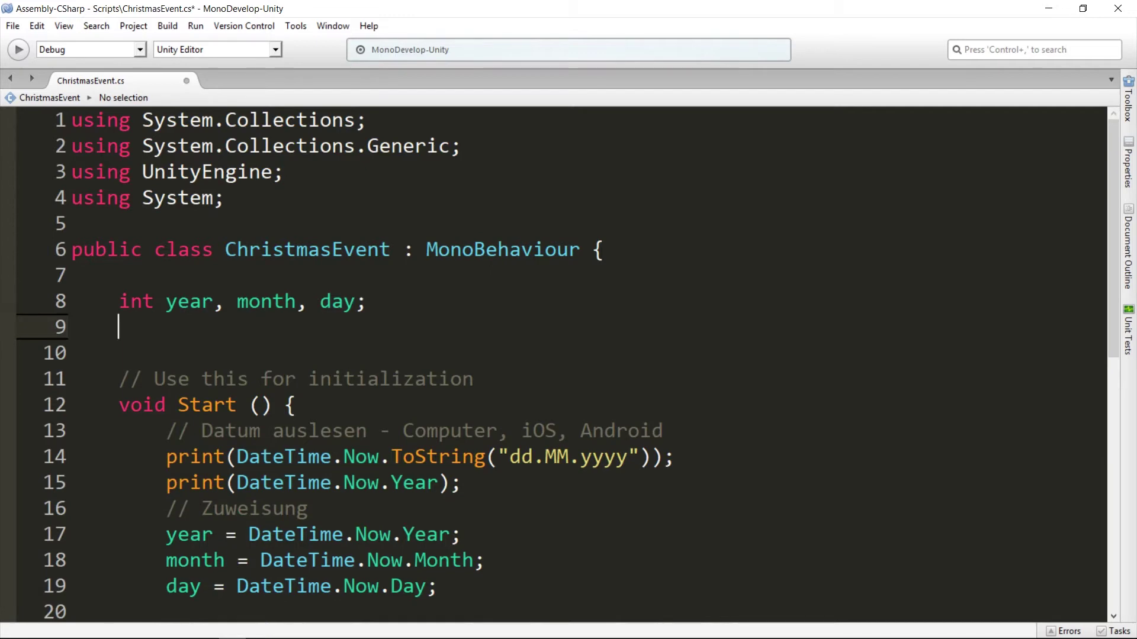
{"action": "key", "text": "Return"}
{"action": "key", "text": "Up"}
{"action": "type", "text": "int "}
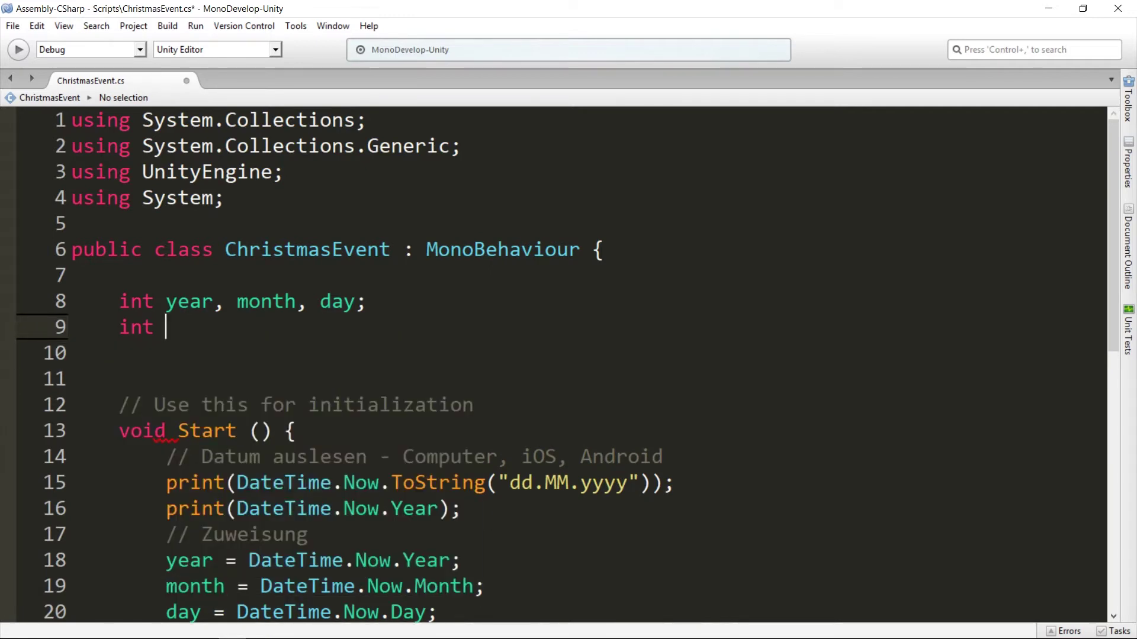
{"action": "type", "text": "exi"}
{"action": "type", "text": "reDate"}
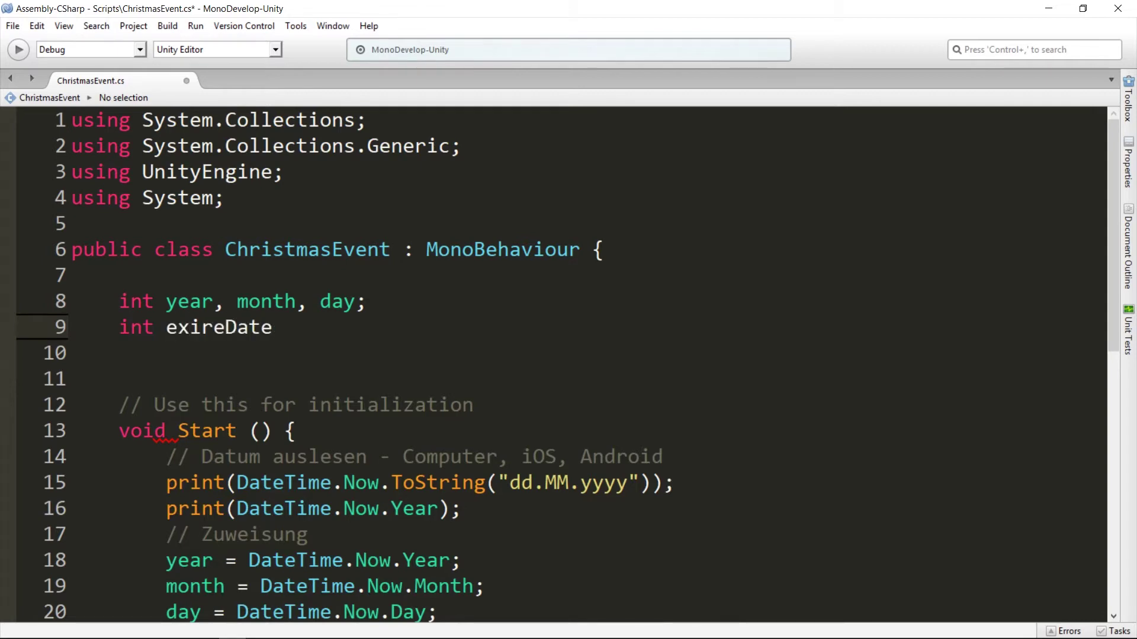
{"action": "type", "text": " ="}
{"action": "key", "text": "BackSpace"}
{"action": "key", "text": "BackSpace"}
{"action": "key", "text": "BackSpace"}
{"action": "type", "text": ";"}
{"action": "key", "text": "ctrl+s"}
{"action": "key", "text": "Home"}
{"action": "type", "text": "pubilc"}
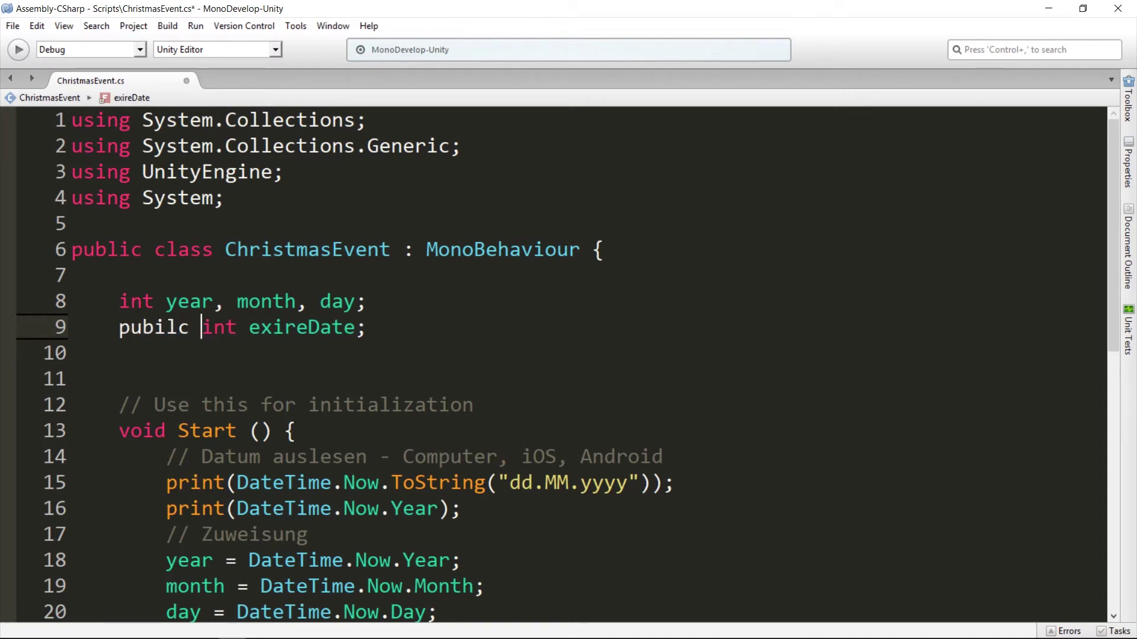
{"action": "key", "text": "BackSpace"}
{"action": "key", "text": "BackSpace"}
{"action": "key", "text": "BackSpace"}
{"action": "key", "text": "BackSpace"}
{"action": "type", "text": "lic"}
{"action": "key", "text": "ctrl+s"}
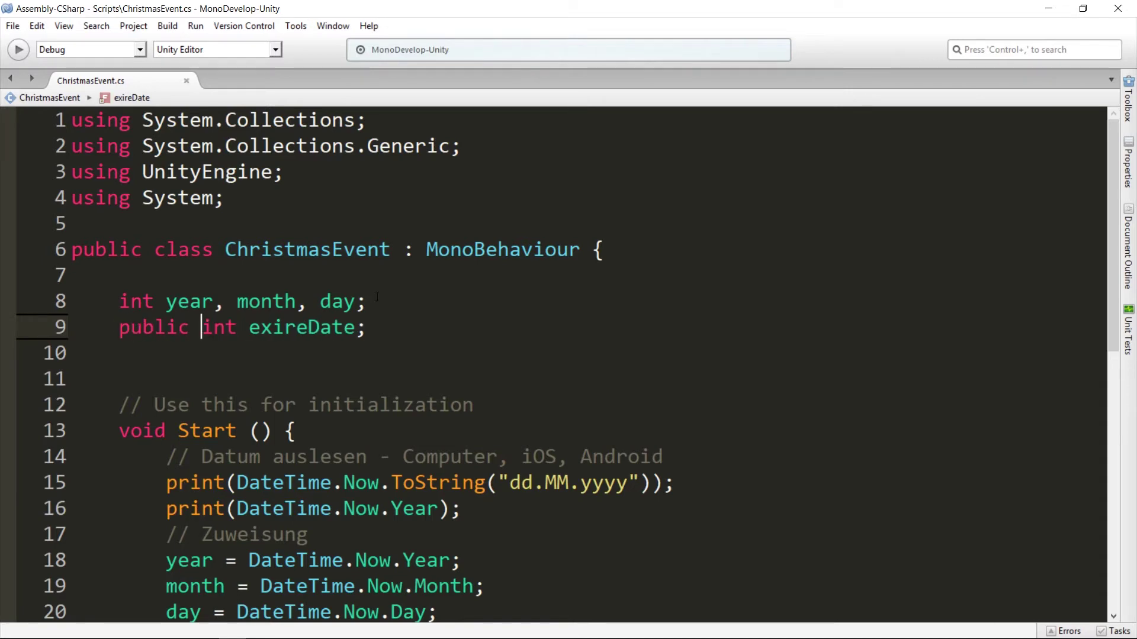
Step: Add 'int date = System.DateTime.Now;' on the next line, save, and return to Unity
{"action": "left_click", "coordinate": [372, 329]}
{"action": "key", "text": "Return"}
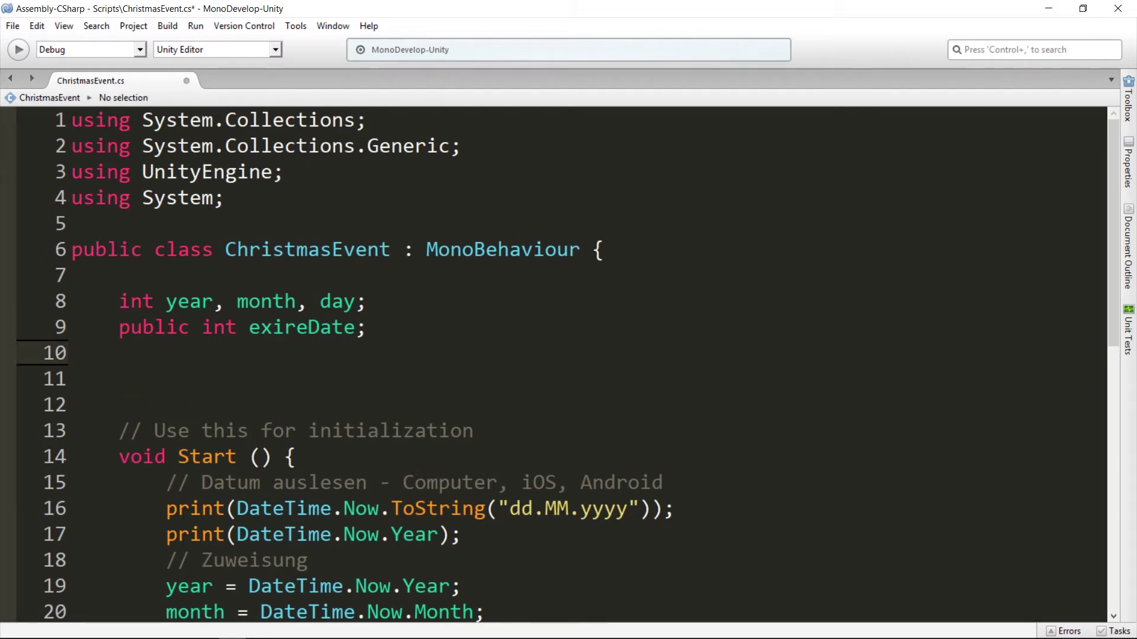
{"action": "type", "text": "int "}
{"action": "type", "text": "date = "}
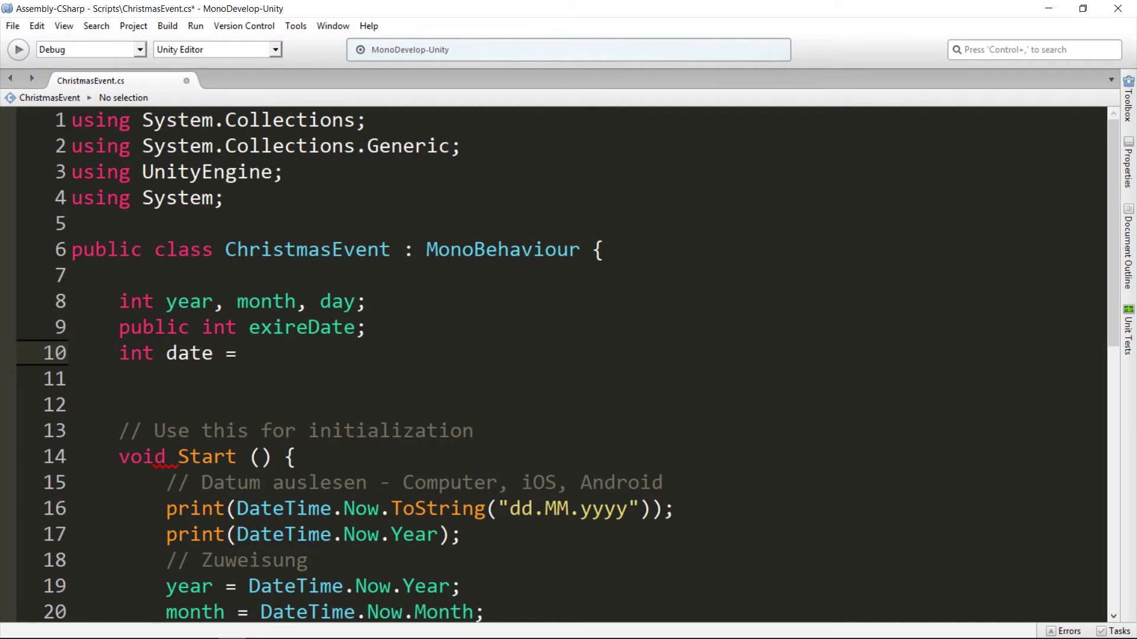
{"action": "type", "text": "System.Date"}
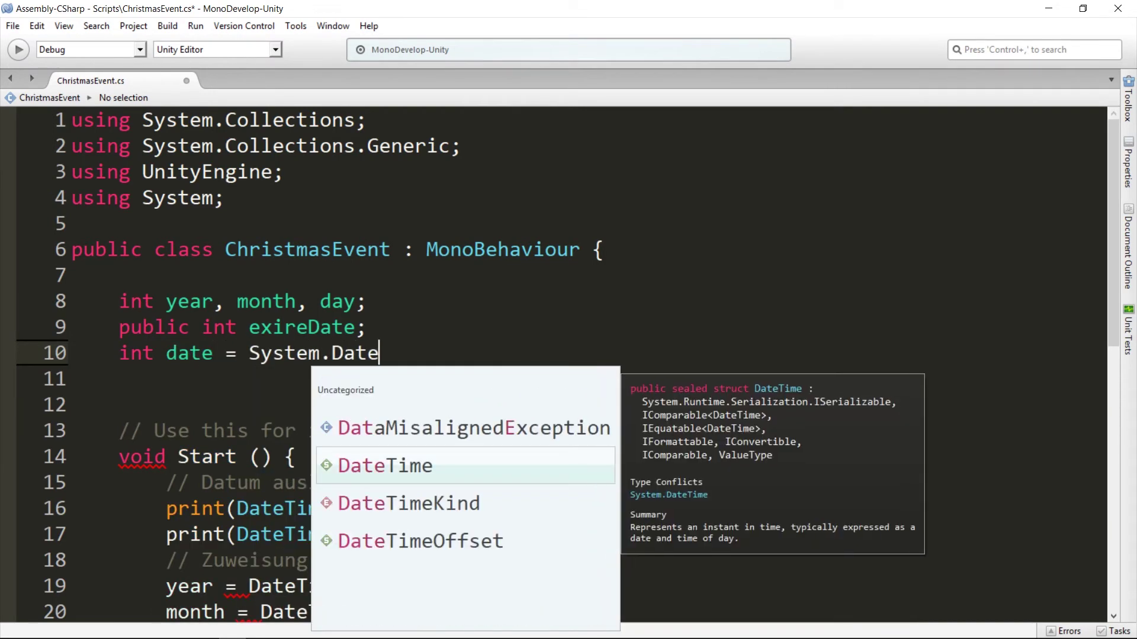
{"action": "key", "text": "Return"}
{"action": "type", "text": ".N"}
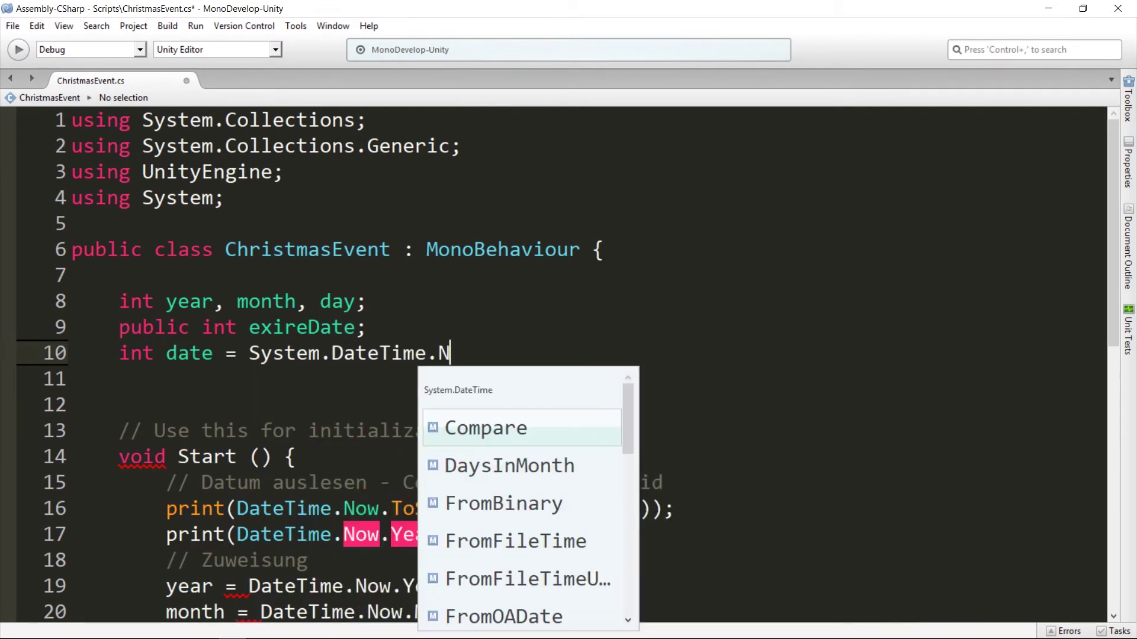
{"action": "type", "text": "ow"}
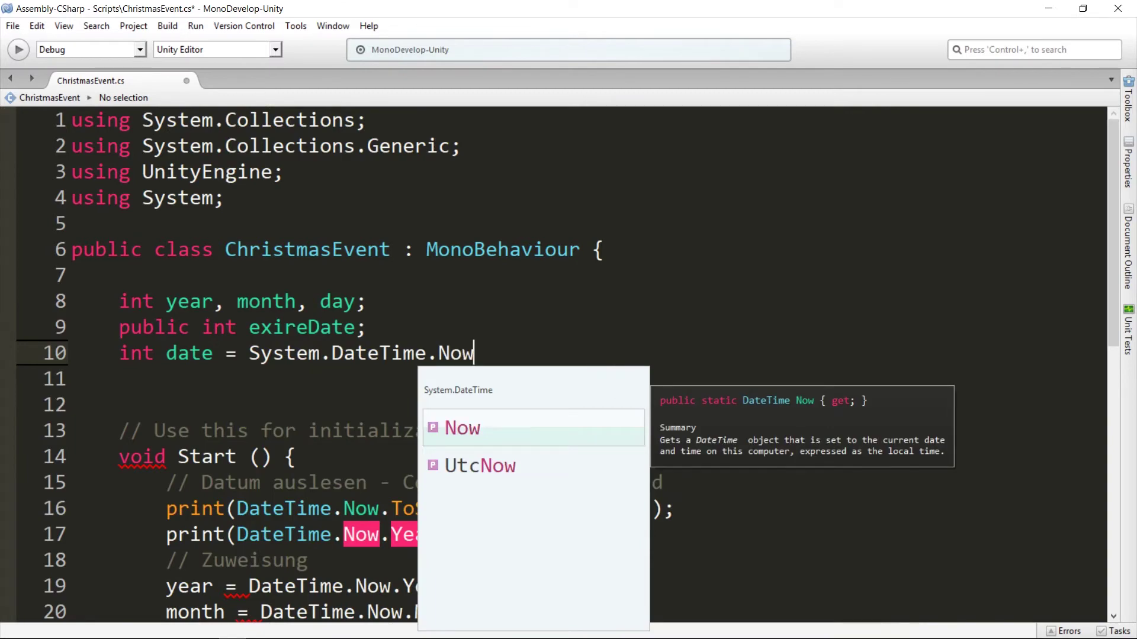
{"action": "key", "text": "Escape"}
{"action": "type", "text": ";"}
{"action": "key", "text": "ctrl+s"}
{"action": "key", "text": "alt+Tab"}
{"action": "left_click", "coordinate": [542, 44]}
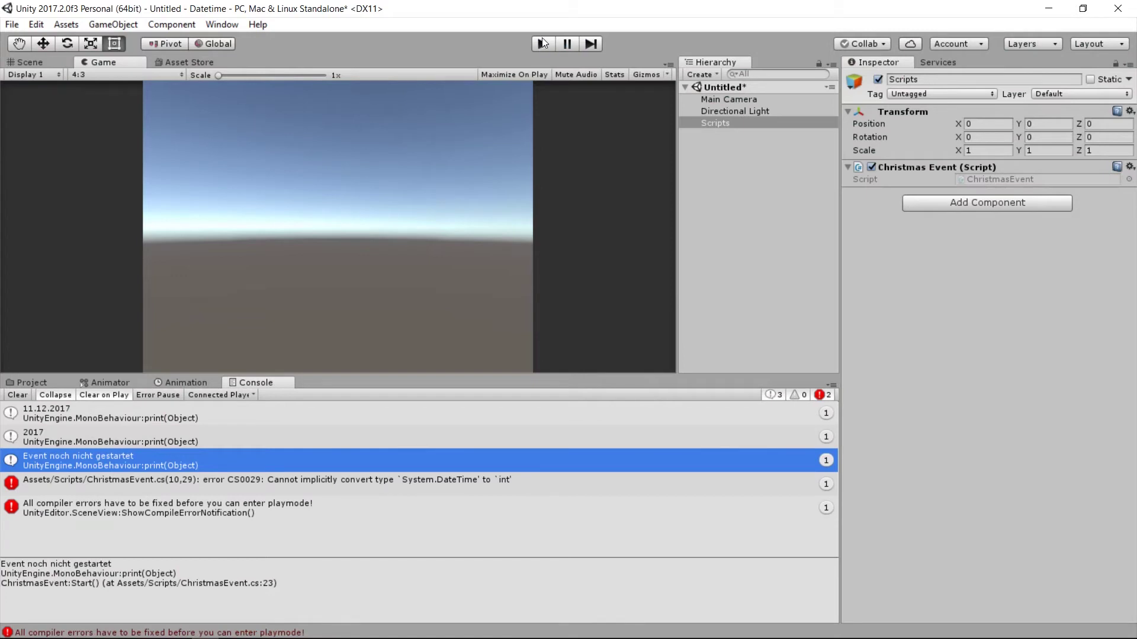
Step: Enlarge the Console and select the CS0029 DateTime-to-int conversion error
{"action": "left_click_drag", "start_coordinate": [318, 385], "coordinate": [322, 278]}
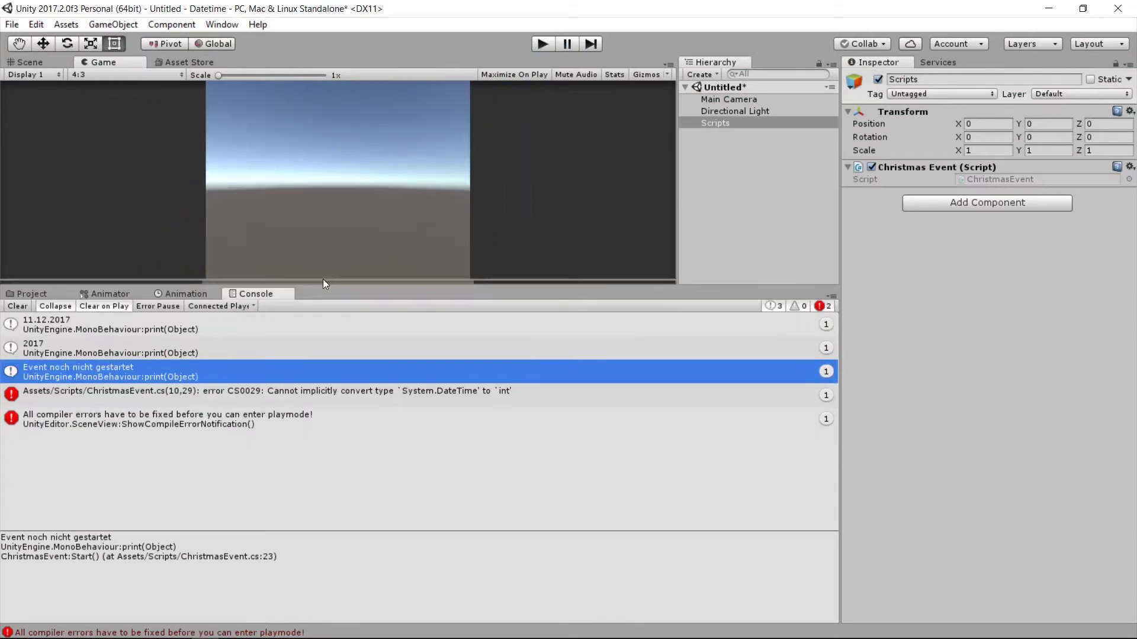
{"action": "left_click", "coordinate": [209, 384]}
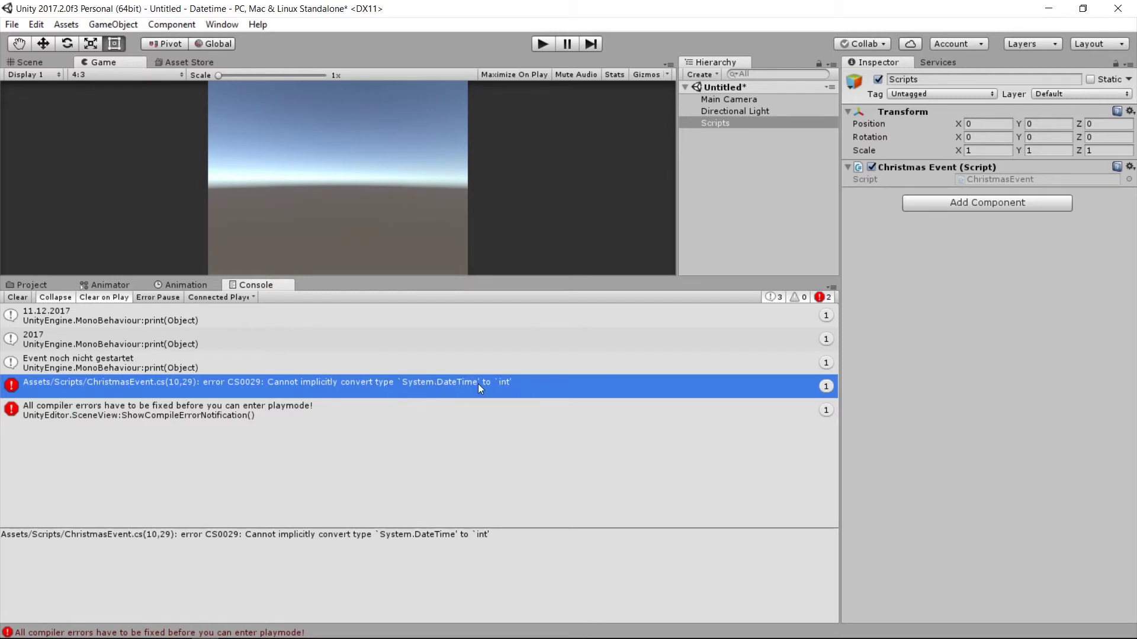
Step: Jump to line 10 and wrap System.DateTime.Now in int.parse( ), then save
{"action": "double_click", "coordinate": [508, 383]}
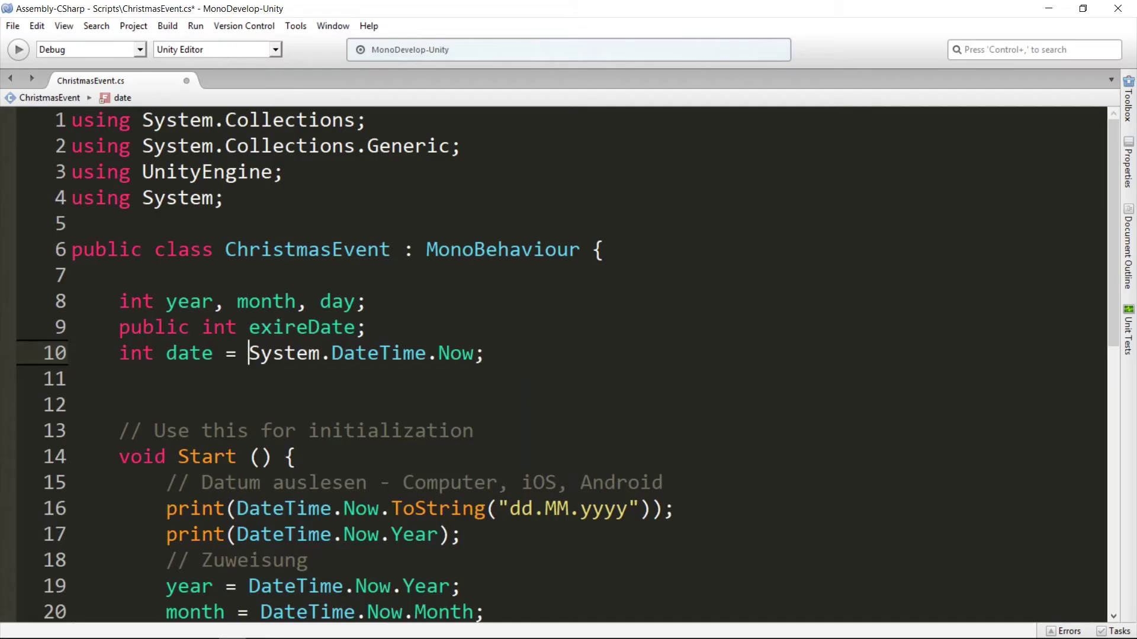
{"action": "type", "text": "int."}
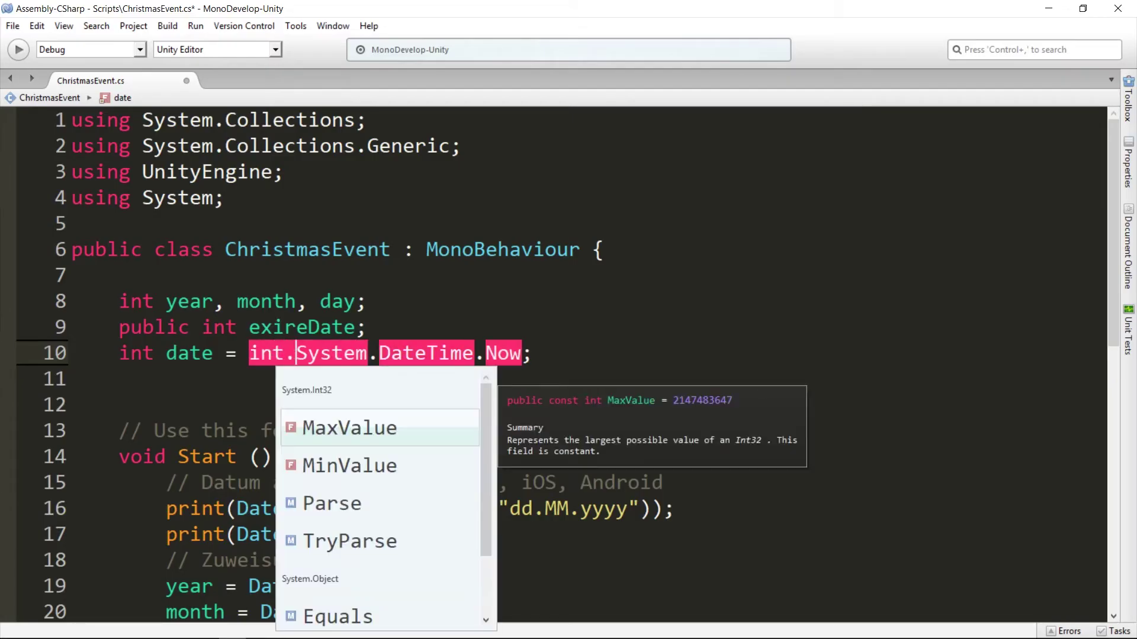
{"action": "type", "text": "parse"}
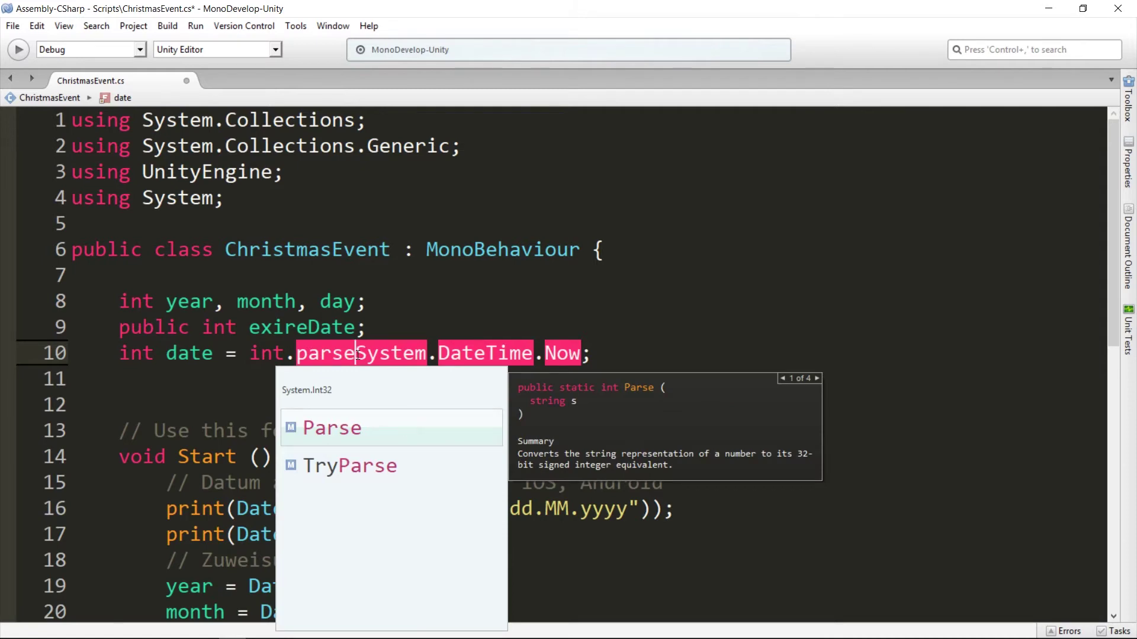
{"action": "left_click_drag", "start_coordinate": [356, 354], "coordinate": [580, 354]}
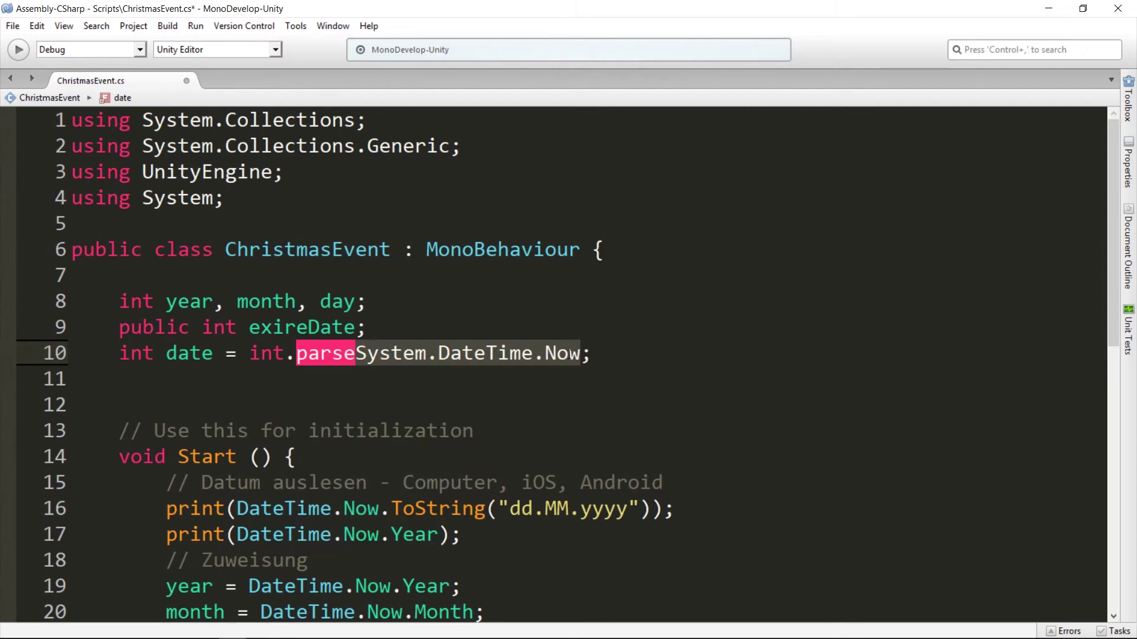
{"action": "key", "text": "Left"}
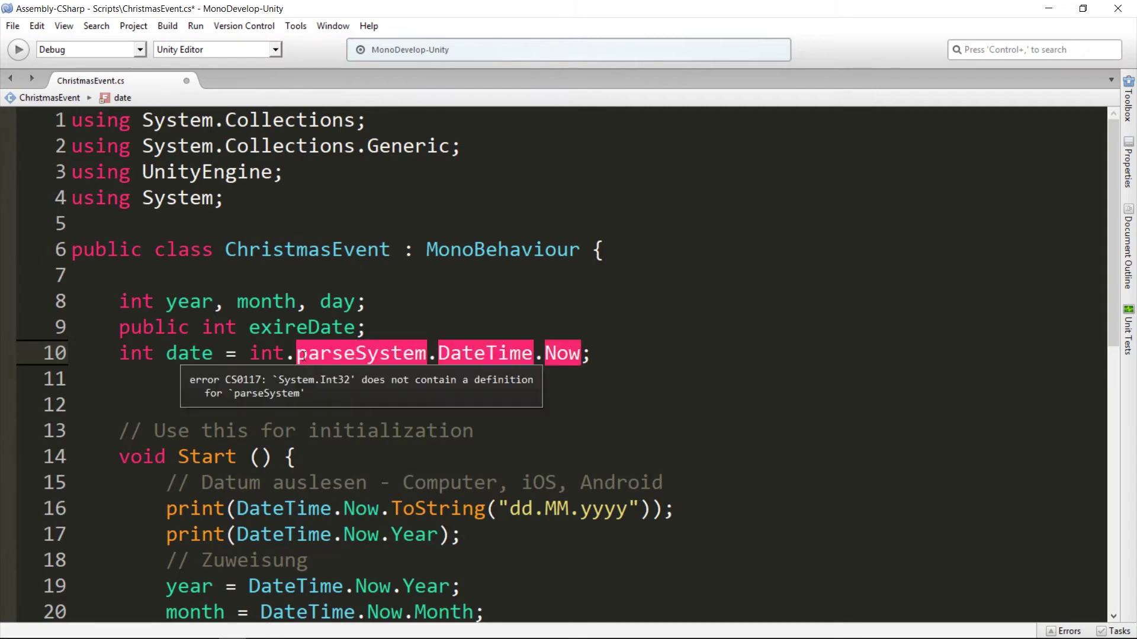
{"action": "type", "text": "("}
{"action": "left_click", "coordinate": [591, 355]}
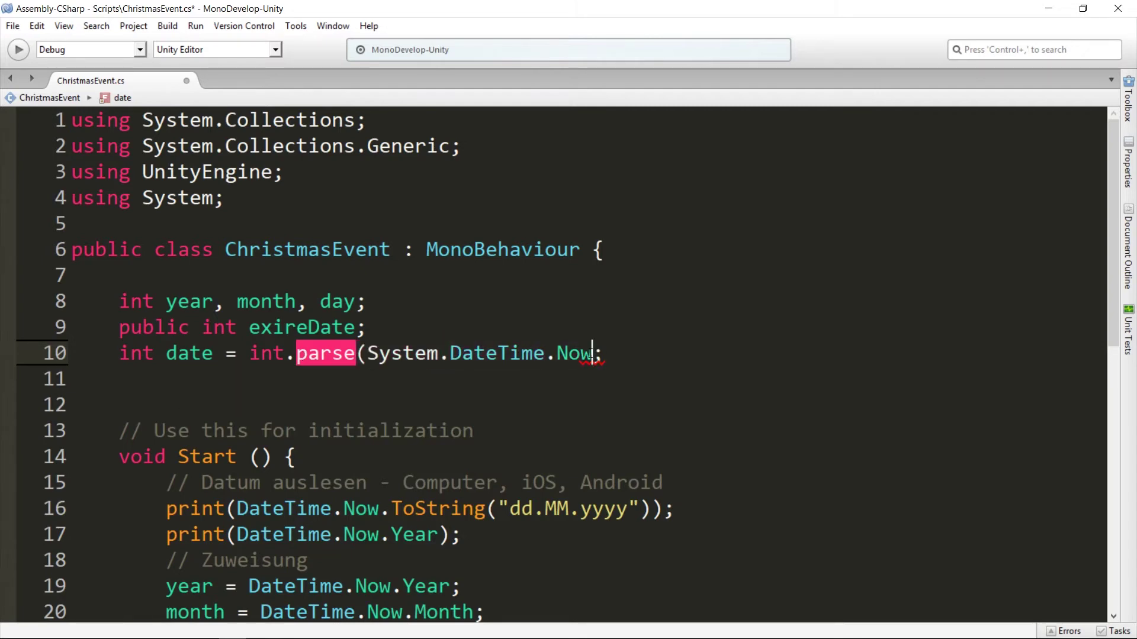
{"action": "type", "text": ")"}
{"action": "key", "text": "ctrl+s"}
Step: Correct 'parse' to 'Parse', then inspect the CS1502 error in Unity and reopen the script
{"action": "double_click", "coordinate": [345, 353]}
{"action": "type", "text": "Parse"}
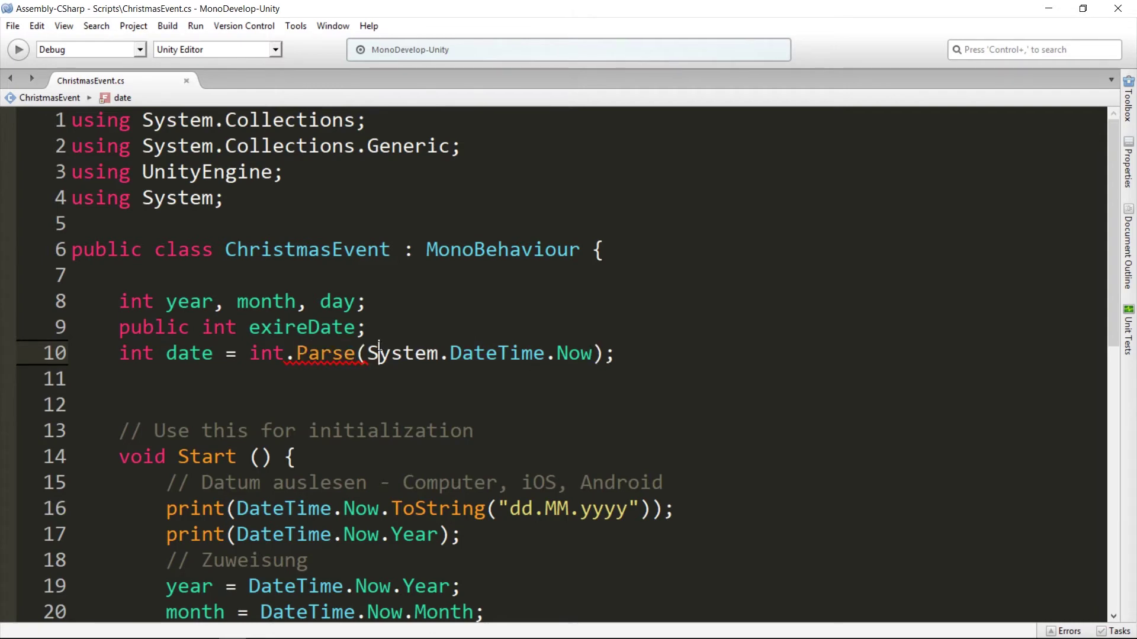
{"action": "mouse_move", "coordinate": [367, 353]}
{"action": "left_mouse_down"}
{"action": "mouse_move", "coordinate": [593, 354]}
{"action": "mouse_move", "coordinate": [247, 356]}
{"action": "left_mouse_up"}
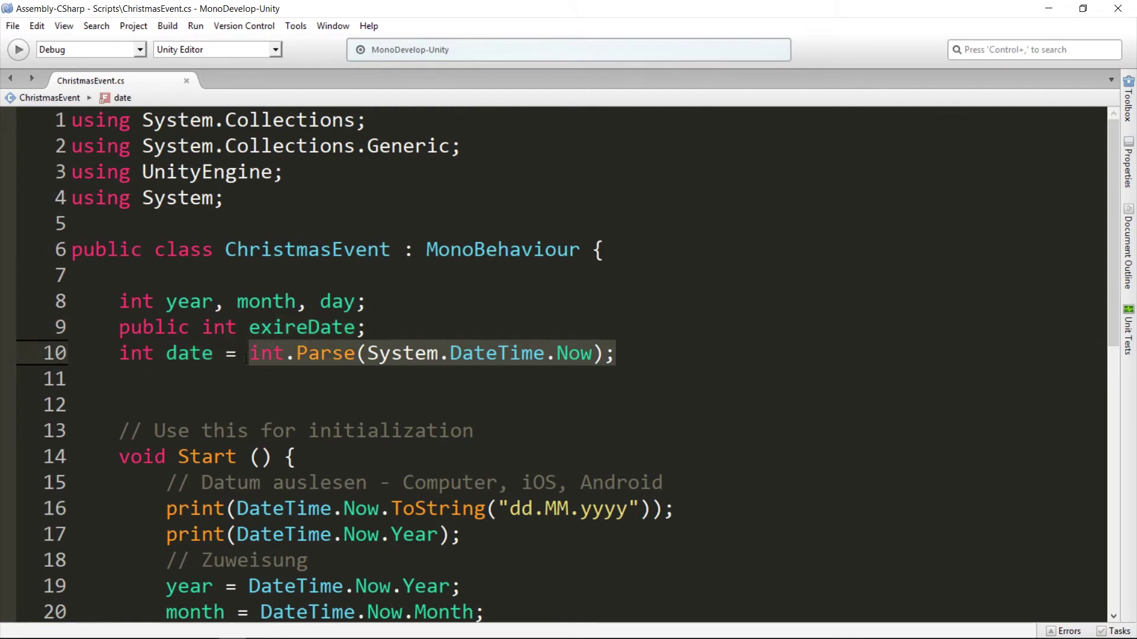
{"action": "left_click", "coordinate": [167, 354]}
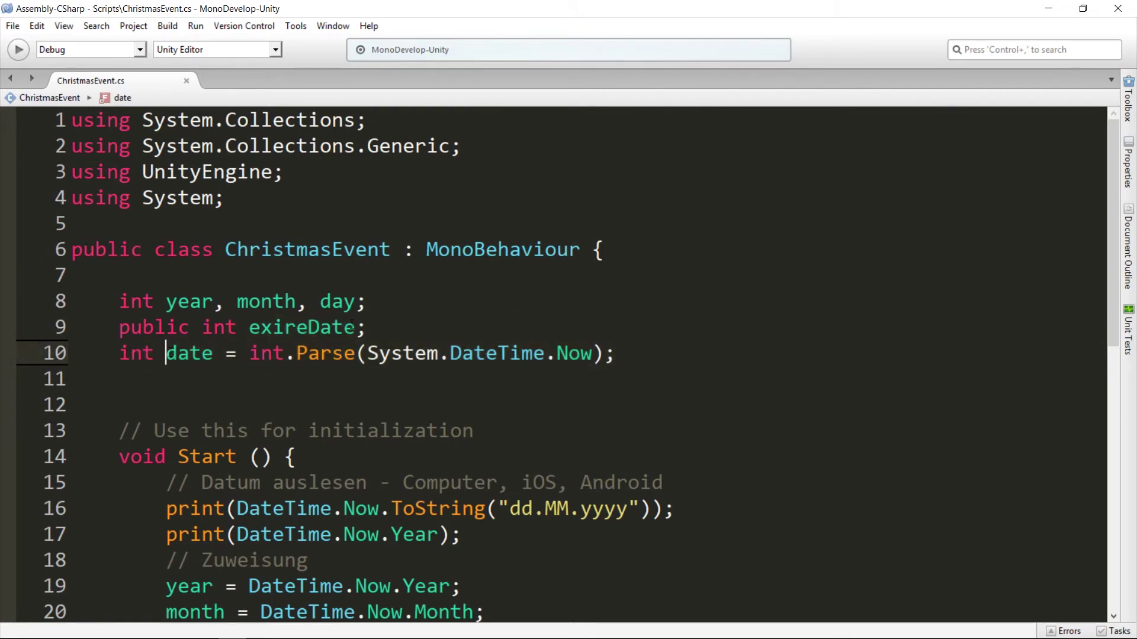
{"action": "key", "text": "alt+Tab"}
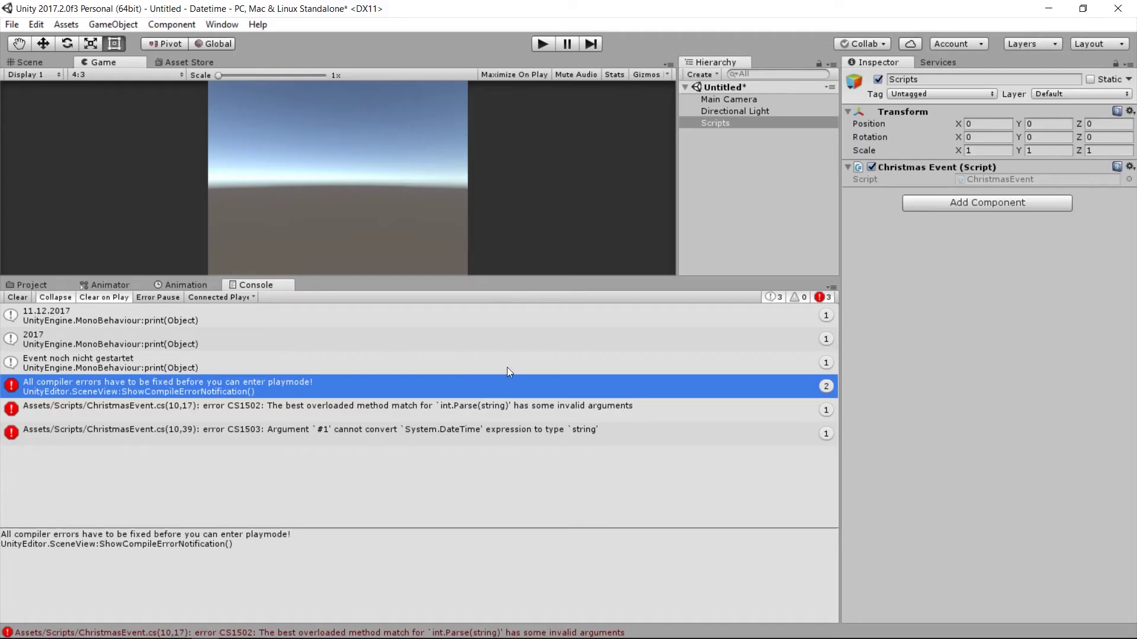
{"action": "left_click", "coordinate": [480, 414]}
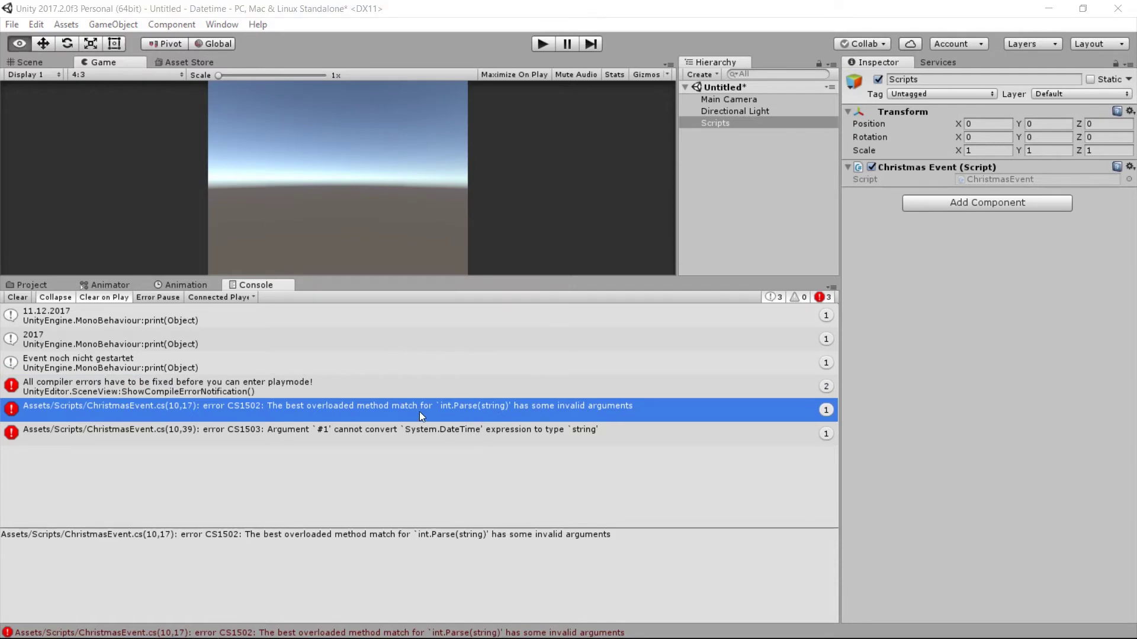
{"action": "double_click", "coordinate": [419, 411]}
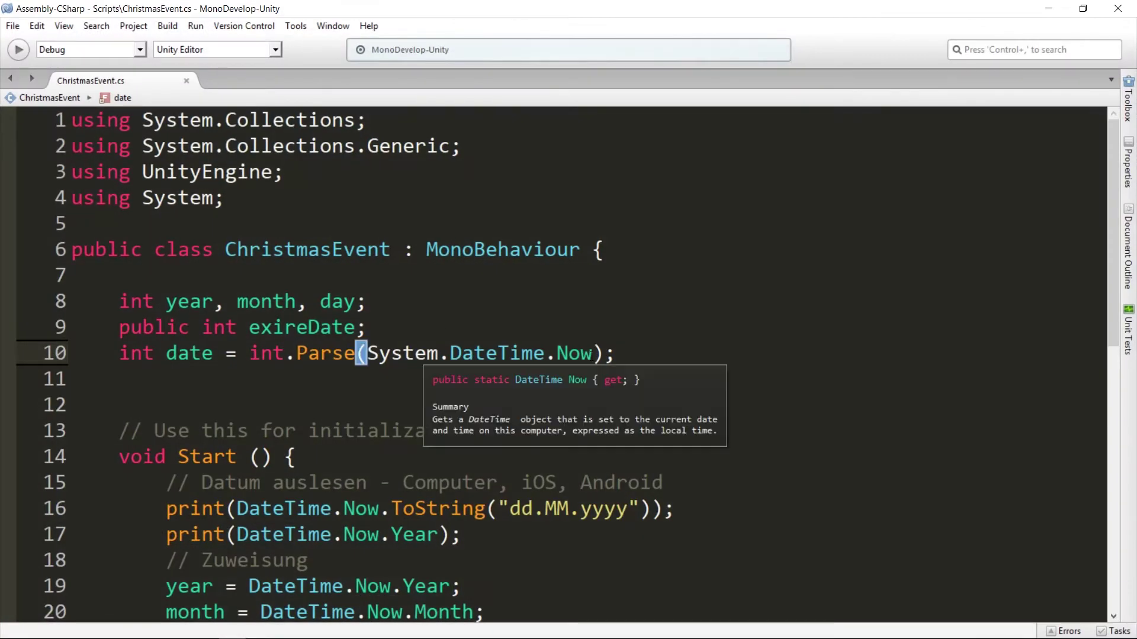
Step: Append .toString() after System.DateTime.Now on line 10, save, and go back to Unity
{"action": "type", "text": ".to"}
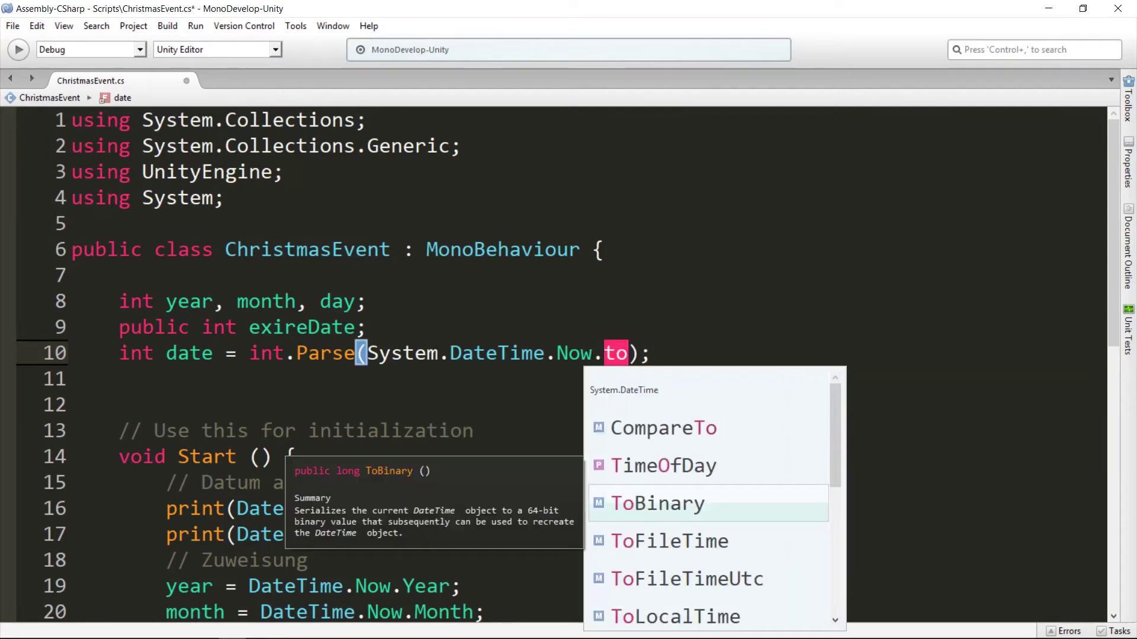
{"action": "type", "text": "String()"}
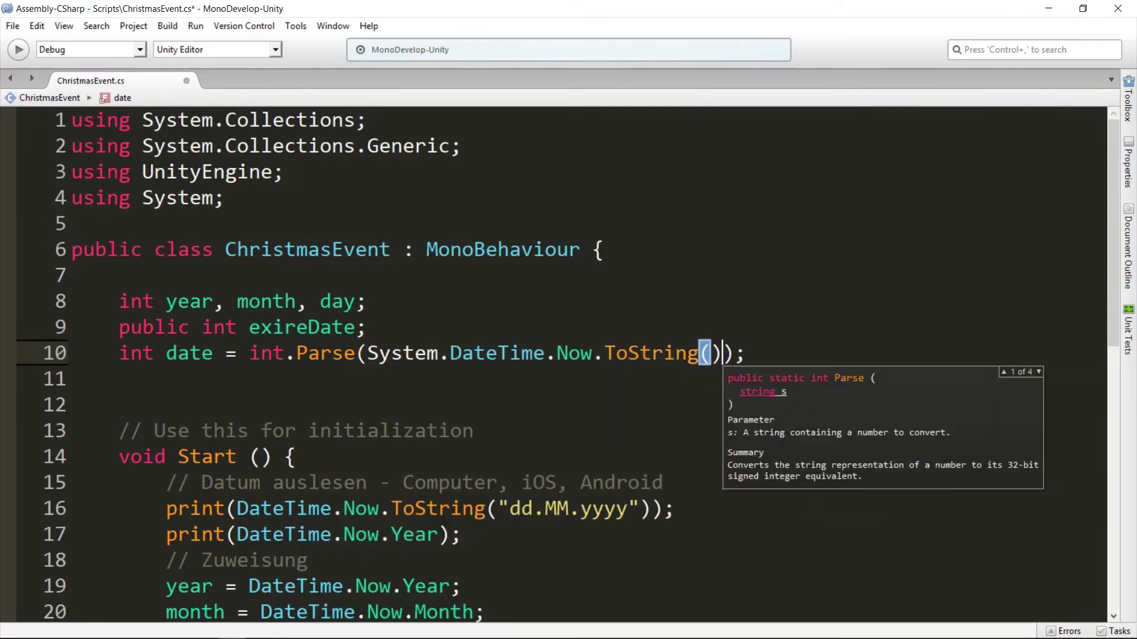
{"action": "key", "text": "ctrl+s"}
{"action": "left_click", "coordinate": [616, 353]}
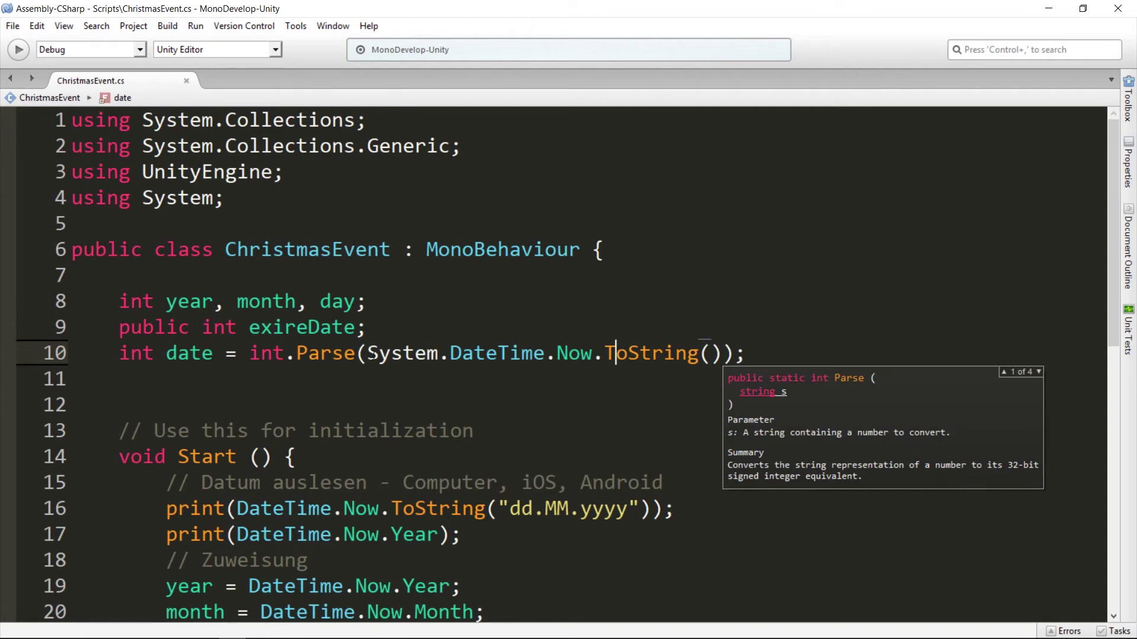
{"action": "left_click_drag", "start_coordinate": [368, 353], "coordinate": [707, 354]}
{"action": "left_click", "coordinate": [722, 354]}
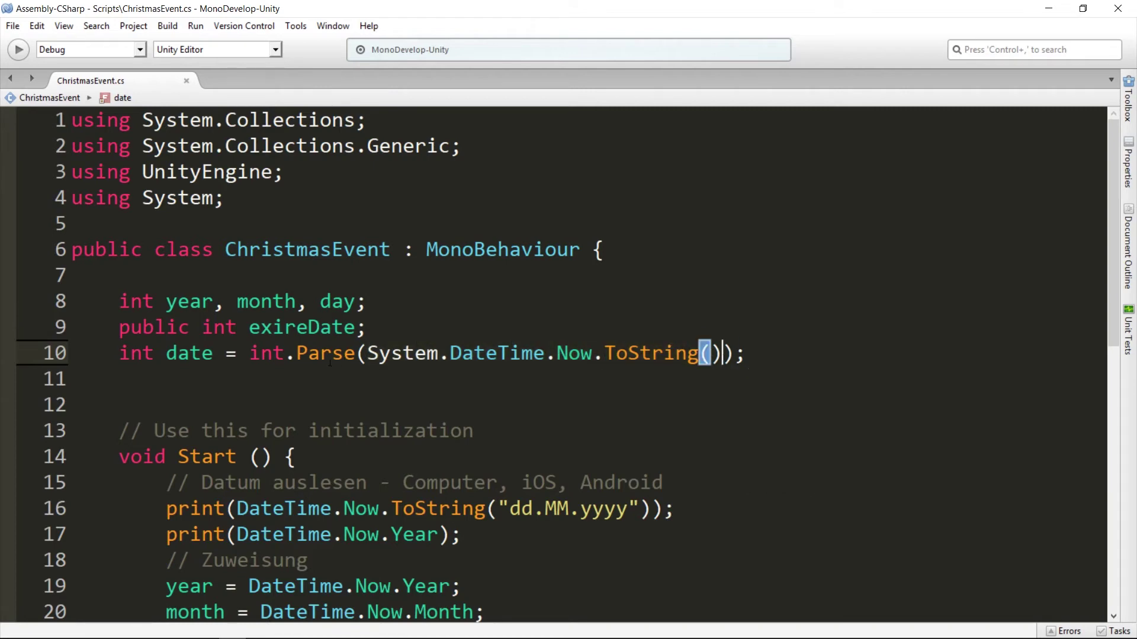
{"action": "left_click_drag", "start_coordinate": [248, 353], "coordinate": [297, 353]}
{"action": "left_click", "coordinate": [296, 354]}
{"action": "left_click", "coordinate": [1048, 8]}
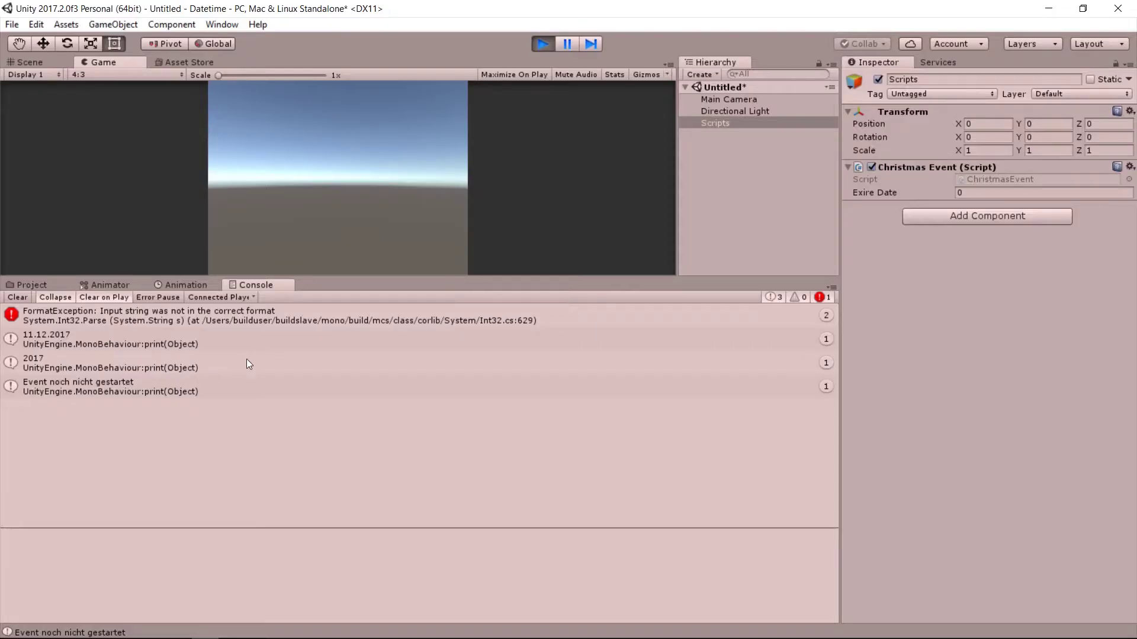
Step: Read the FormatException details, stop Play mode, and return to the script editor
{"action": "left_click", "coordinate": [105, 317]}
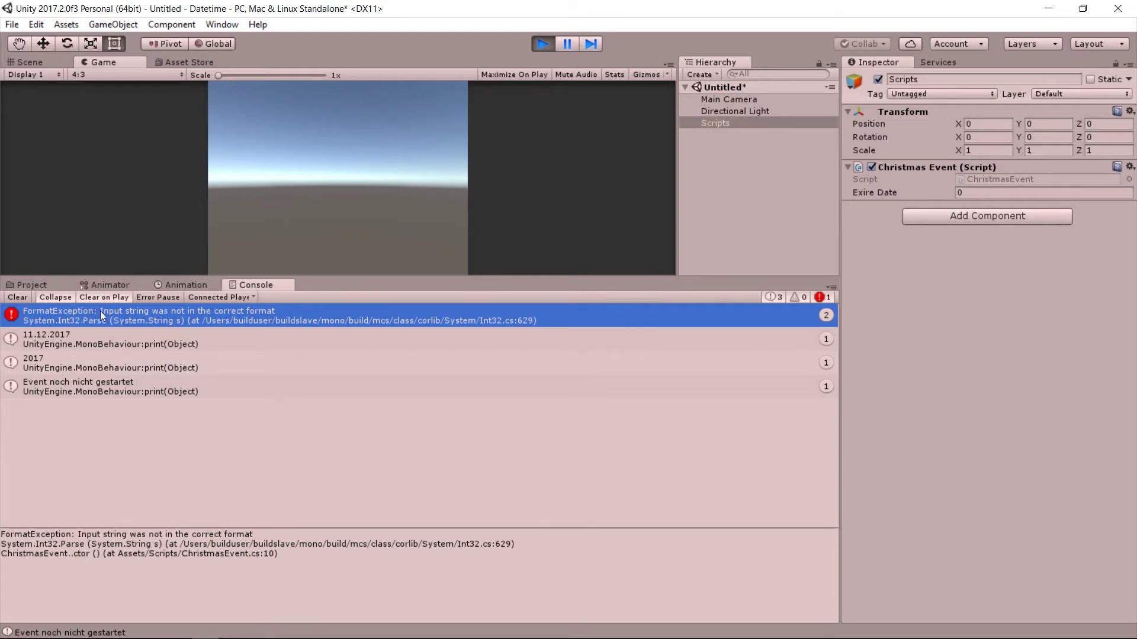
{"action": "left_click", "coordinate": [536, 45]}
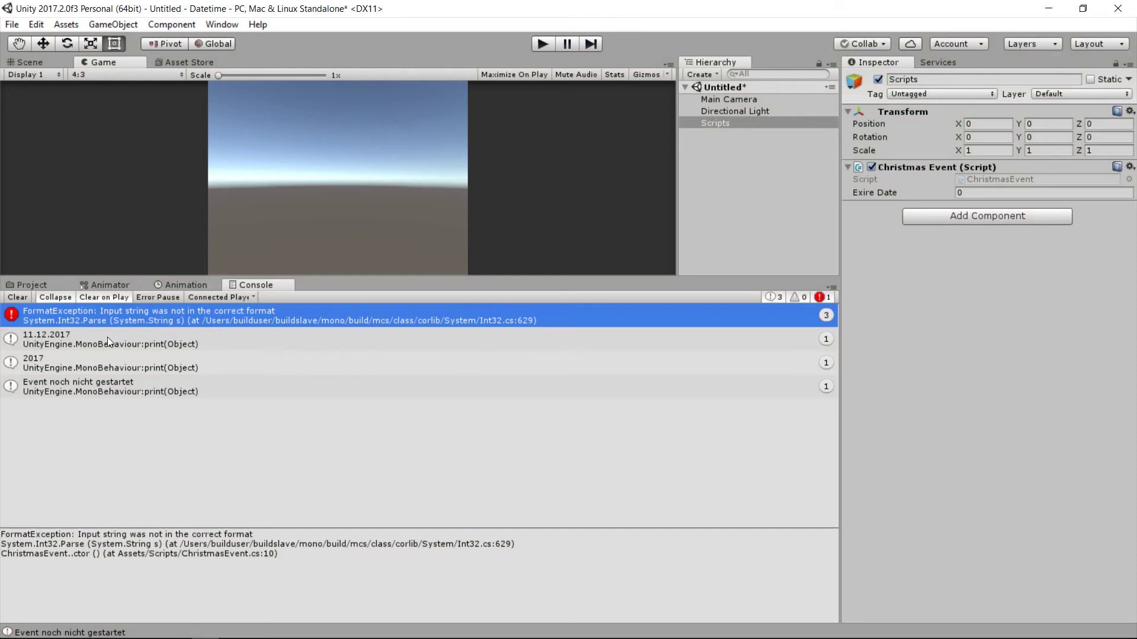
{"action": "key", "text": "alt+Tab"}
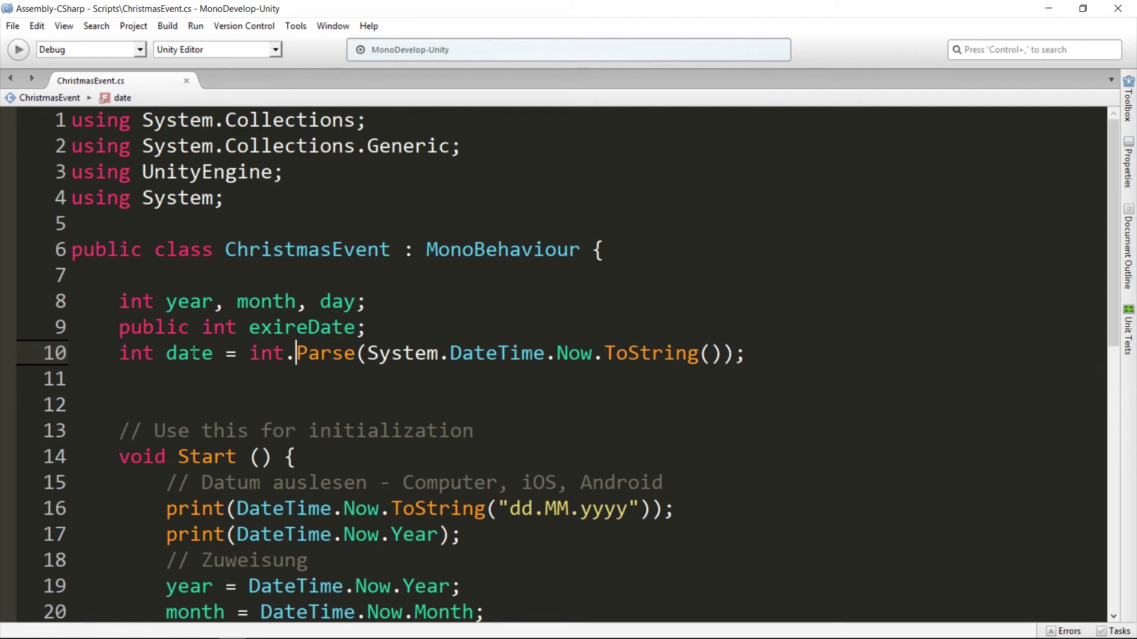
Step: Pass the "ddMMyyy" format string into ToString() on line 10
{"action": "left_click", "coordinate": [157, 354]}
{"action": "left_click_drag", "start_coordinate": [157, 356], "coordinate": [124, 354]}
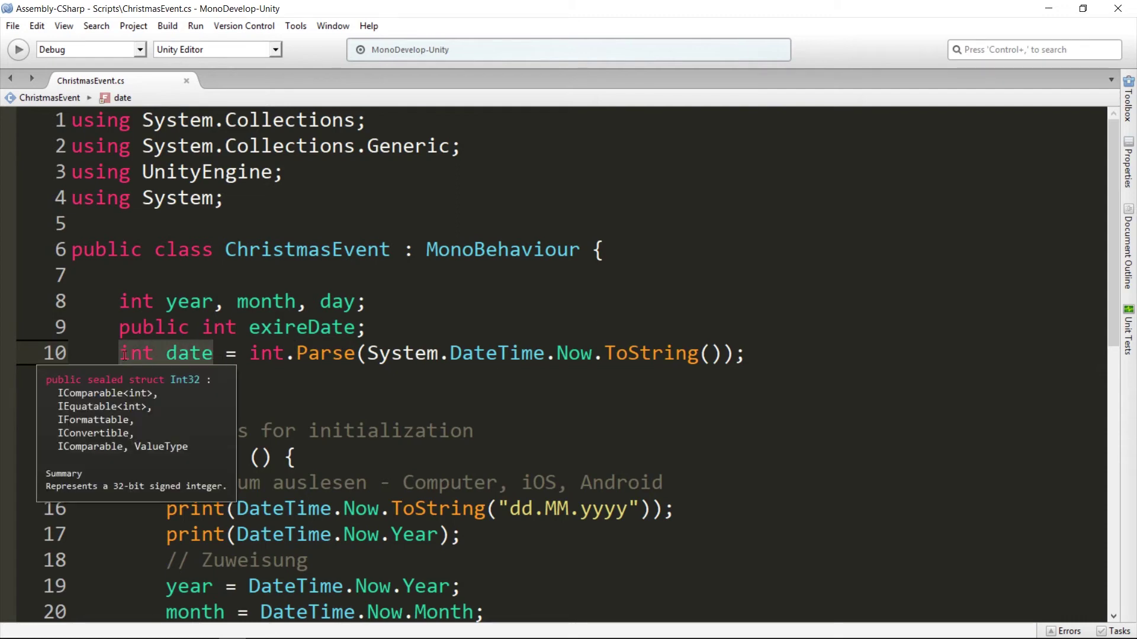
{"action": "left_click", "coordinate": [124, 354]}
{"action": "left_click", "coordinate": [604, 354]}
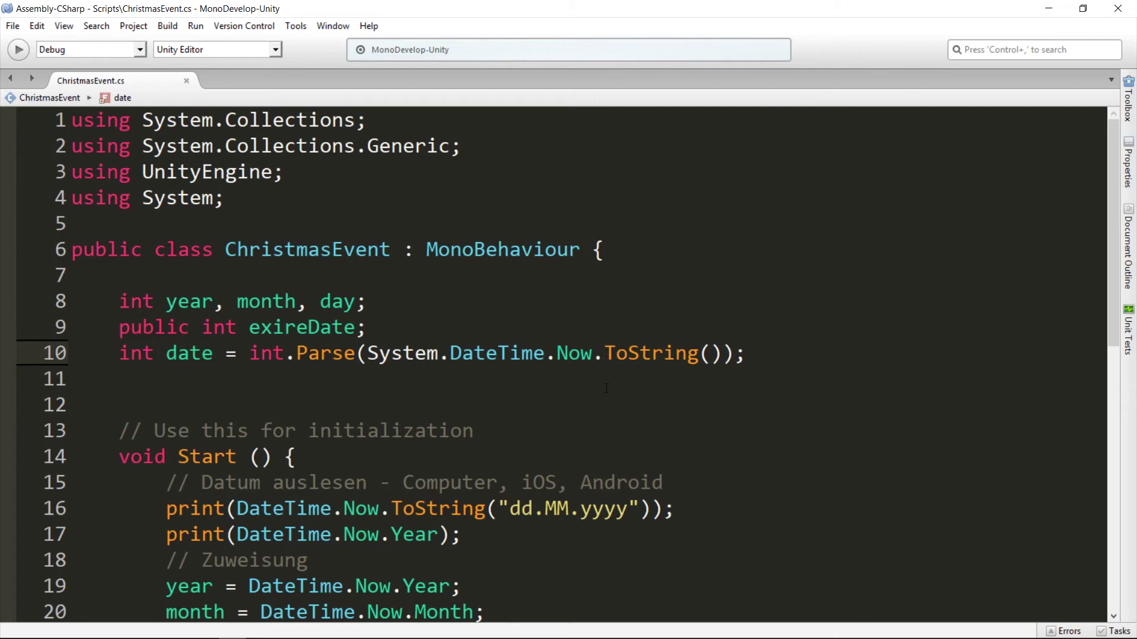
{"action": "left_click", "coordinate": [702, 355]}
{"action": "scroll", "coordinate": [689, 420], "scroll_direction": "down", "scroll_amount": 1}
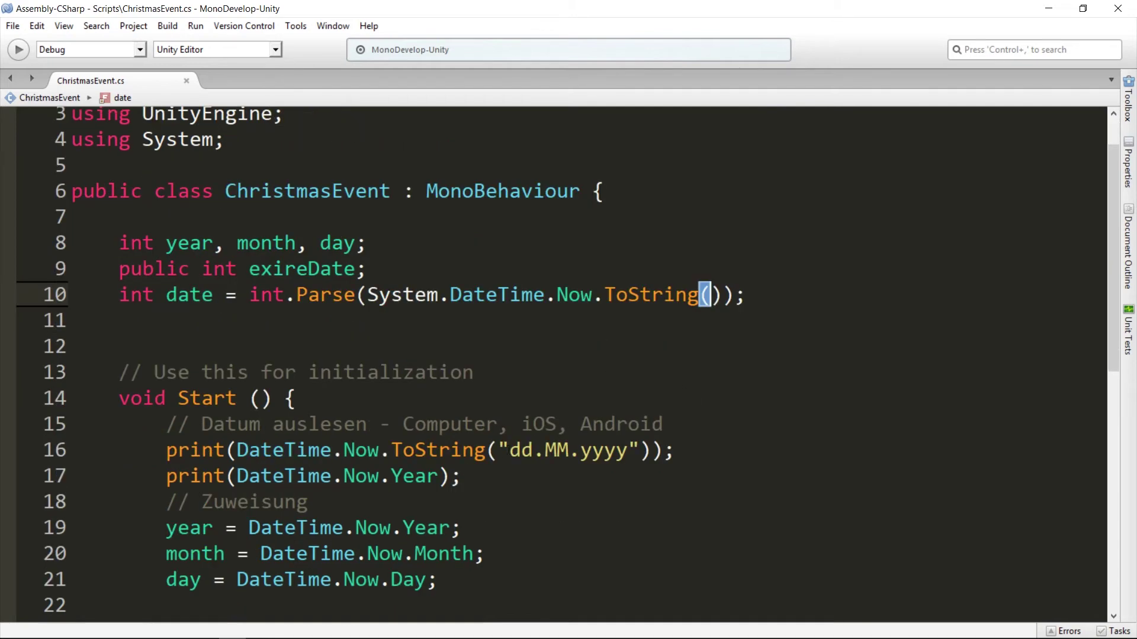
{"action": "left_click_drag", "start_coordinate": [509, 450], "coordinate": [629, 451]}
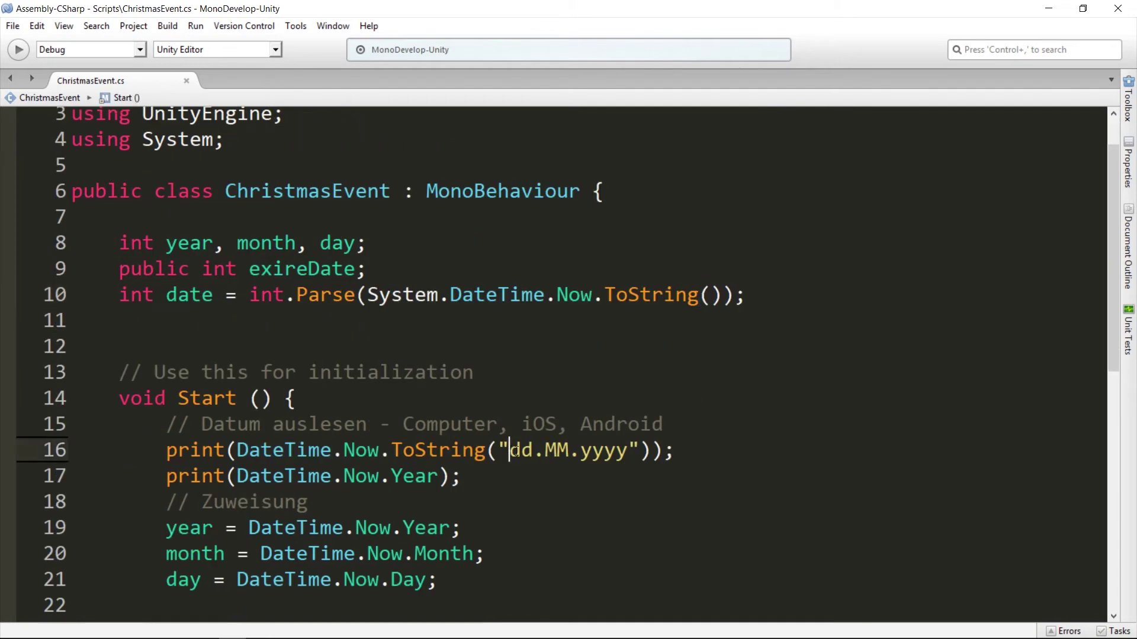
{"action": "left_click", "coordinate": [705, 294]}
{"action": "type", "text": "\"dd"}
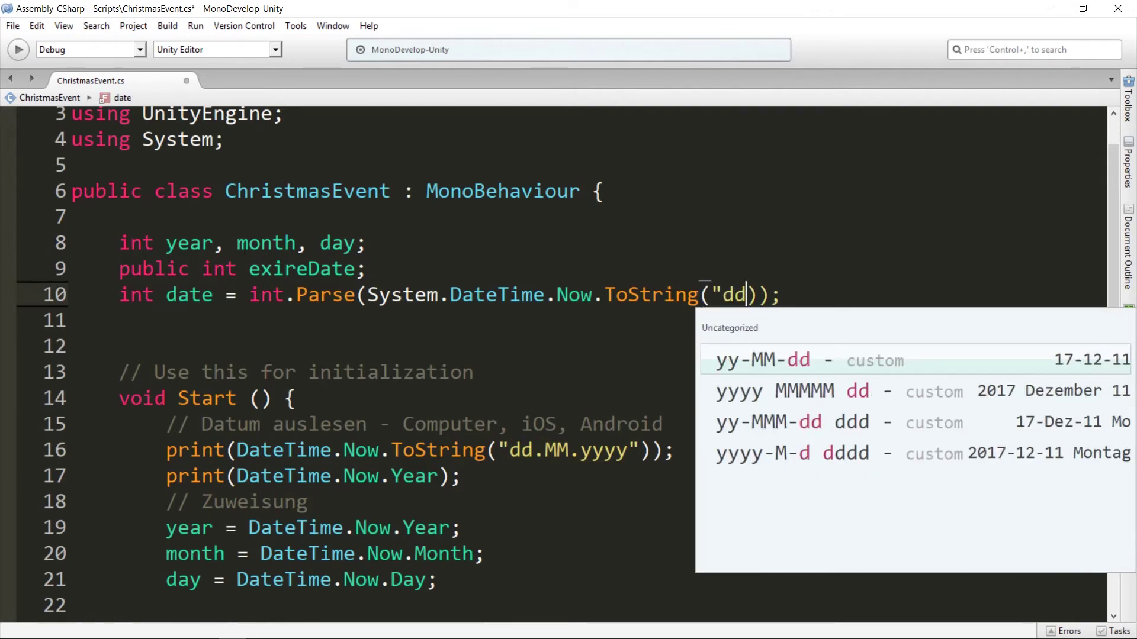
{"action": "type", "text": "MM"}
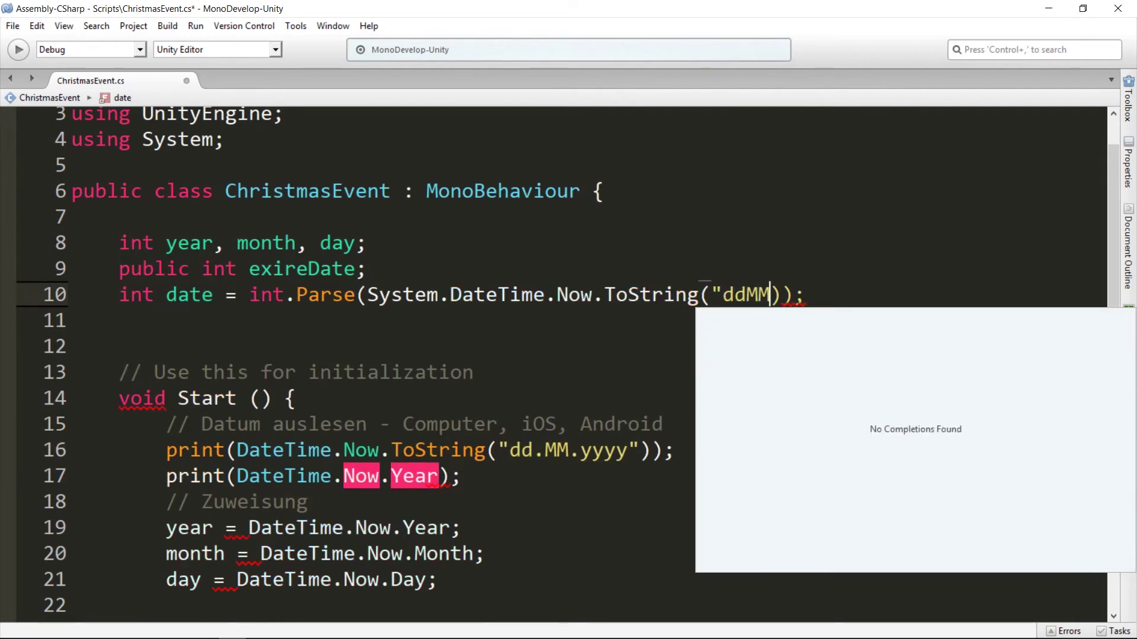
{"action": "type", "text": "yyy"}
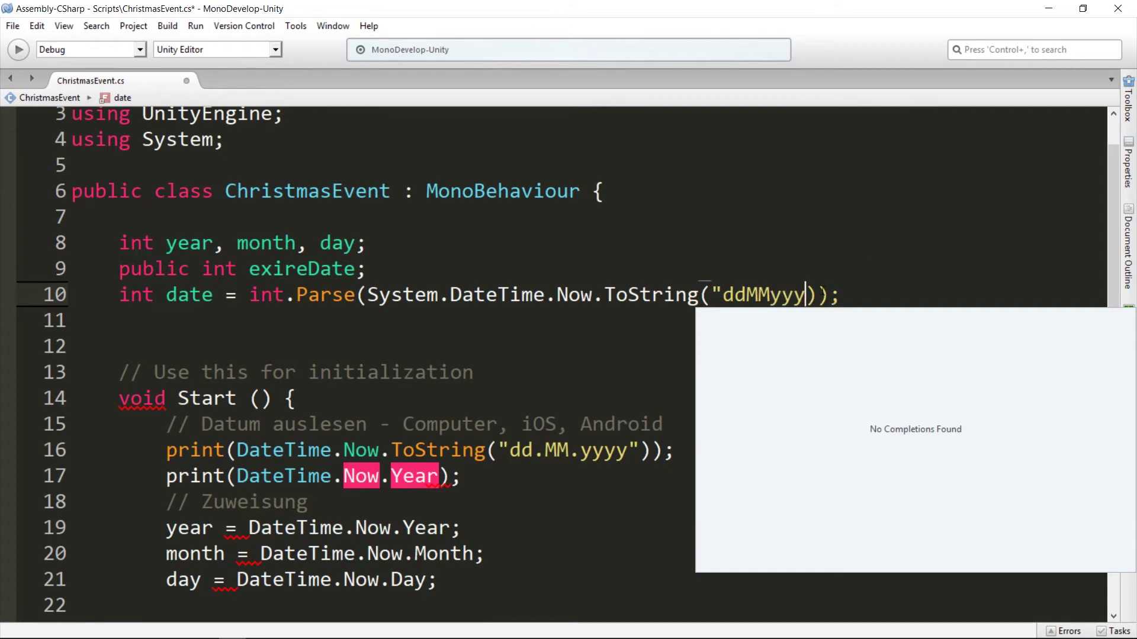
{"action": "type", "text": "\""}
{"action": "key", "text": "End"}
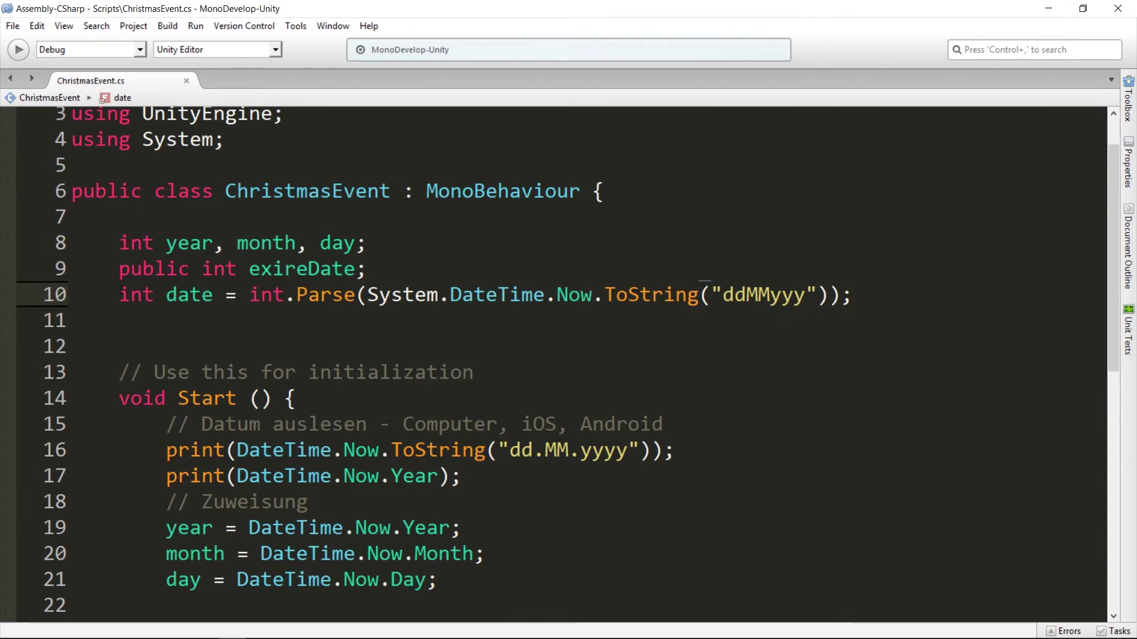
Step: Add print ("Umwandlung Datum: " + date); as the first line of Start() and save
{"action": "left_click", "coordinate": [313, 410]}
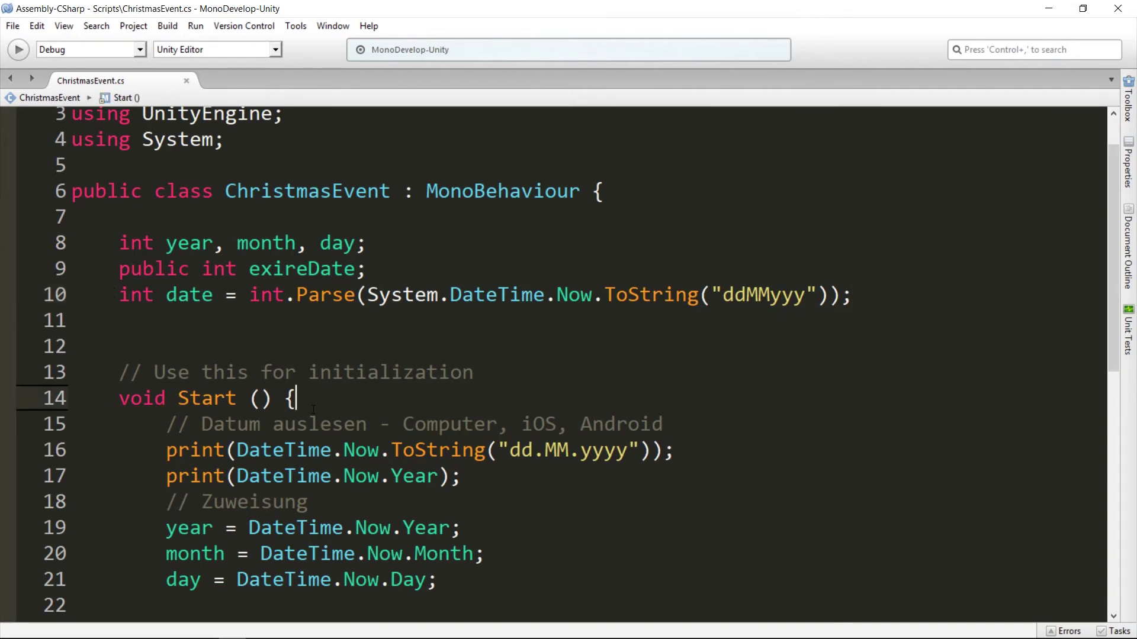
{"action": "key", "text": "Return"}
{"action": "type", "text": "print "}
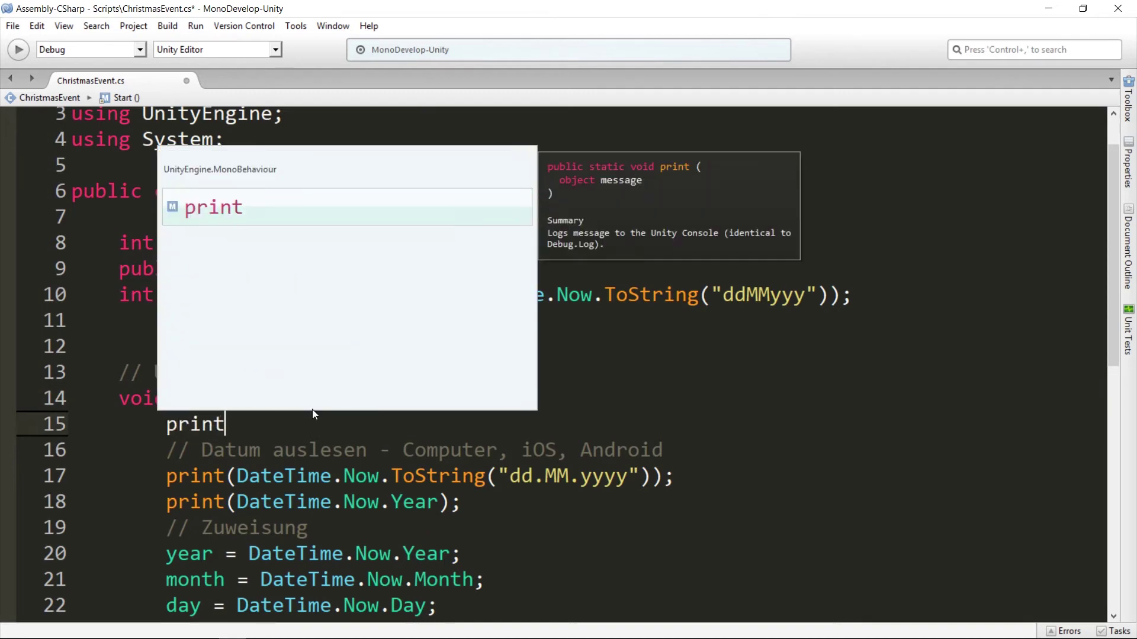
{"action": "type", "text": "(\"Um"}
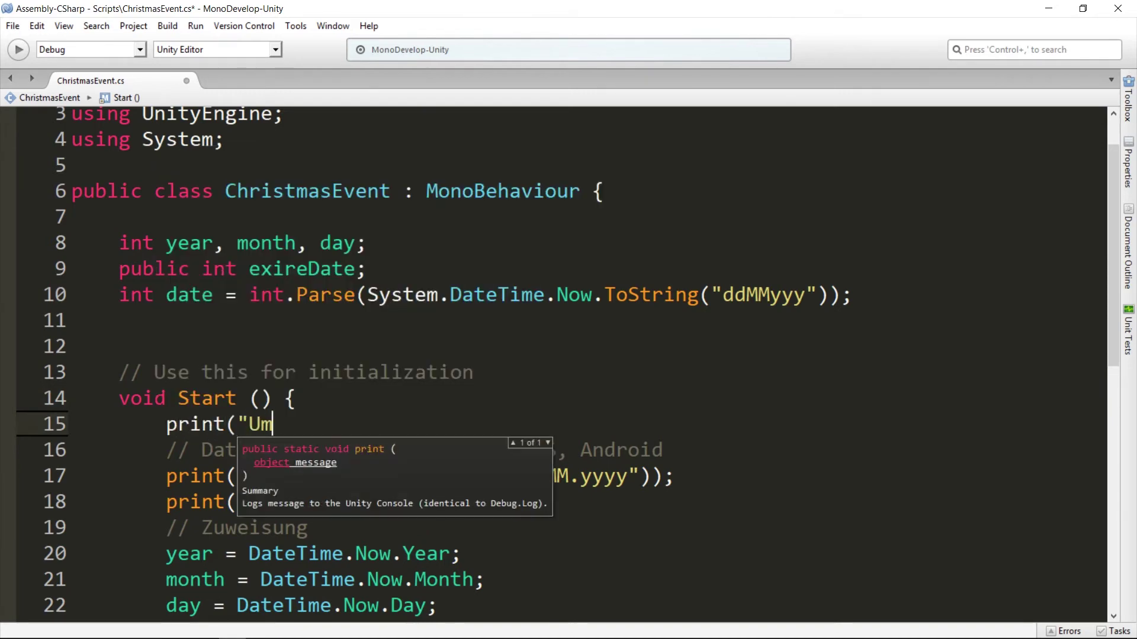
{"action": "type", "text": "wandlung Datum"}
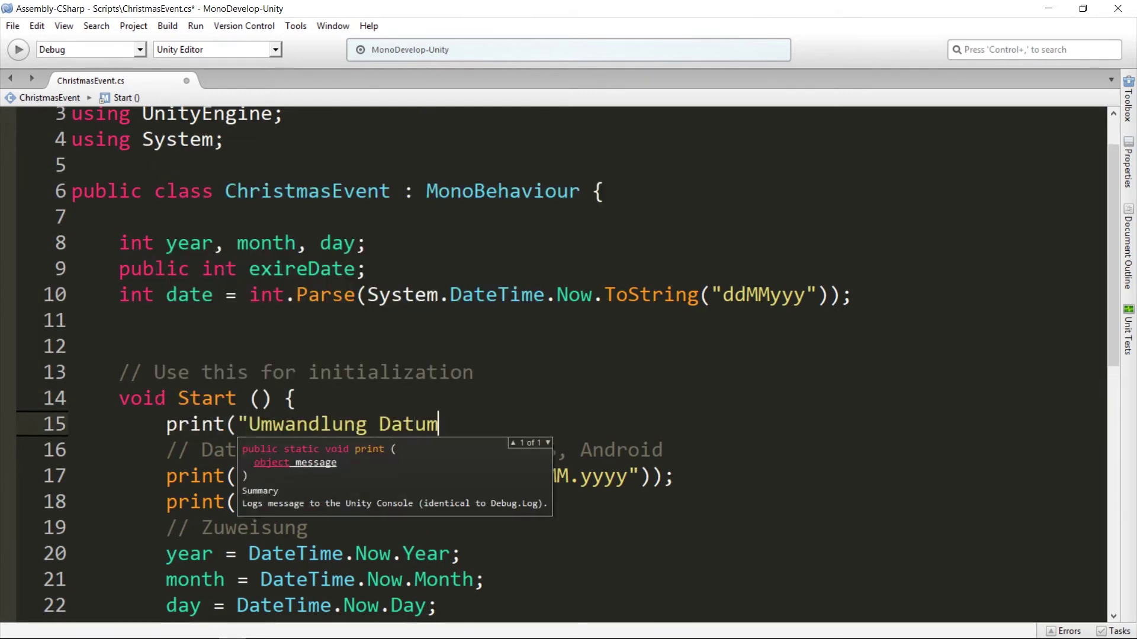
{"action": "type", "text": ": \" + "}
{"action": "type", "text": "date);"}
{"action": "key", "text": "ctrl+s"}
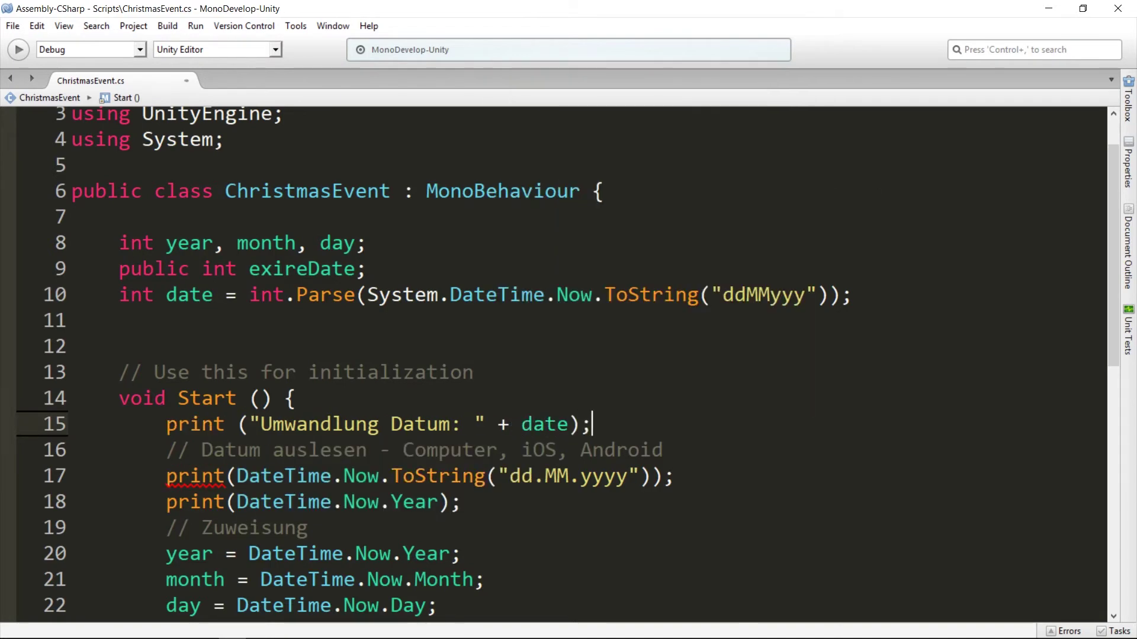
{"action": "key", "text": "shift+Home"}
{"action": "key", "text": "Left"}
{"action": "left_click", "coordinate": [1048, 8]}
Step: Run the scene and inspect the 'Umwandlung Datum: 11122017' Console entry
{"action": "left_click", "coordinate": [542, 44]}
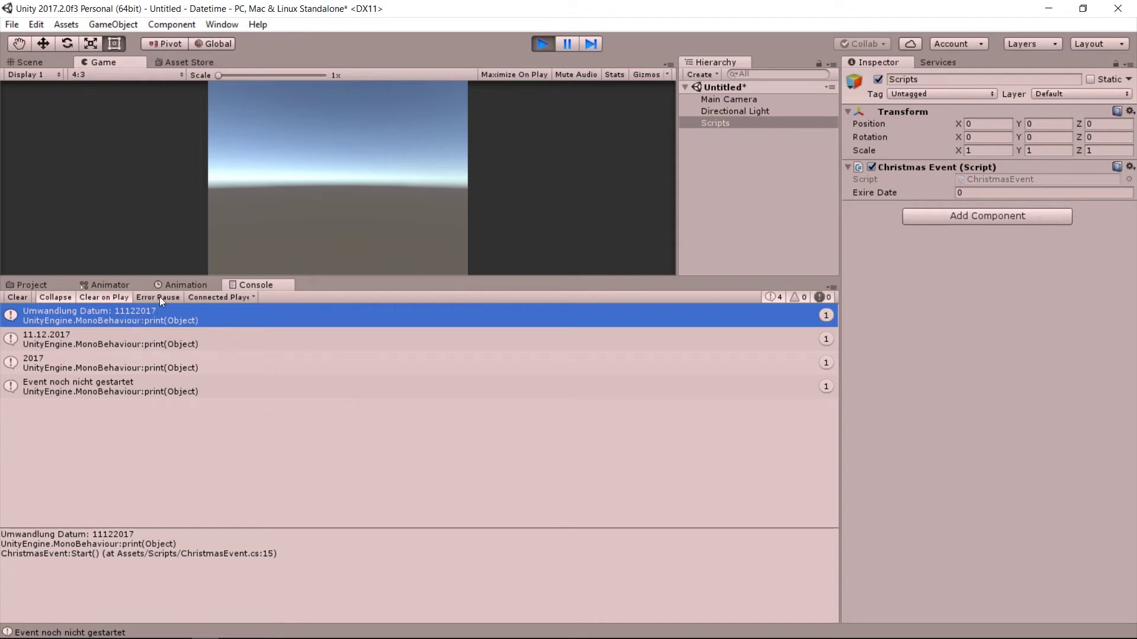
{"action": "key", "text": "Down"}
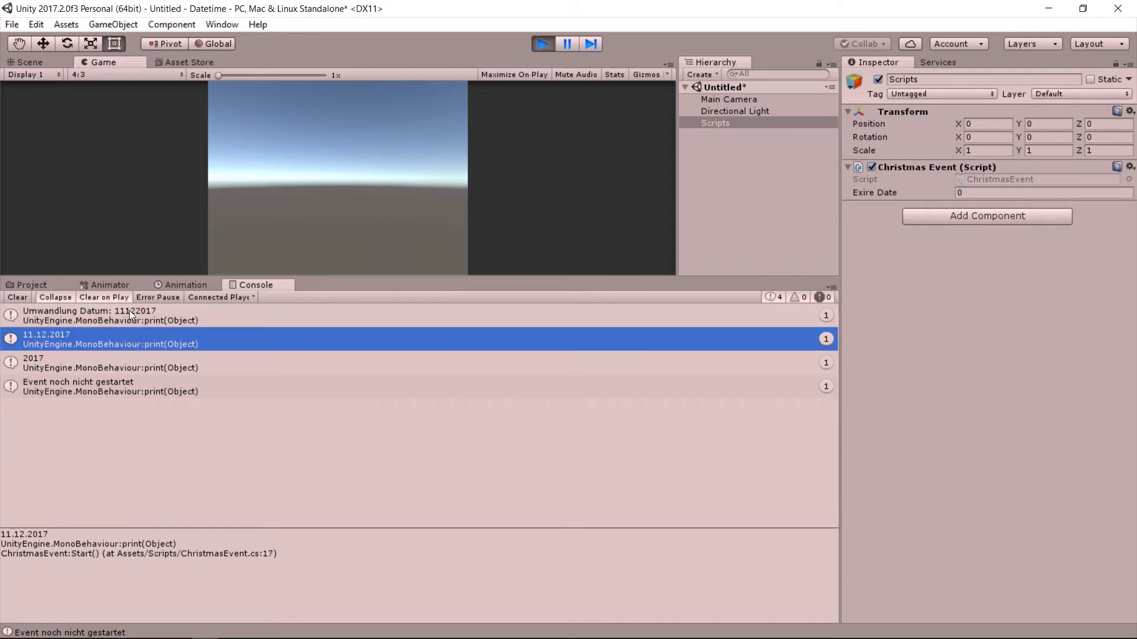
{"action": "left_click", "coordinate": [160, 311]}
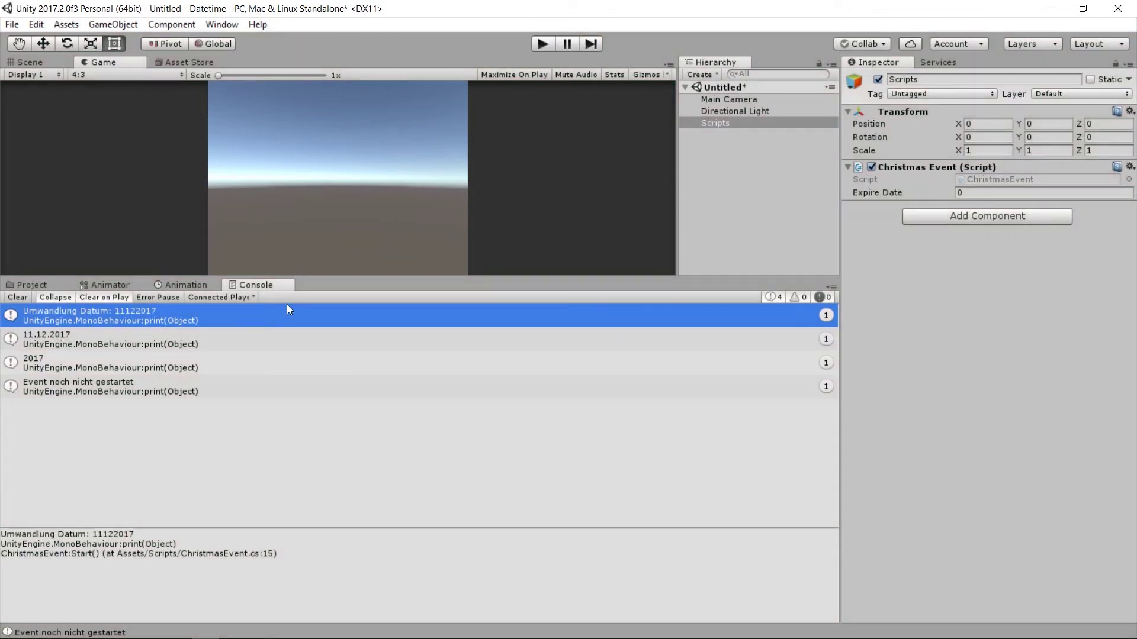
{"action": "double_click", "coordinate": [312, 326]}
Step: Set the Christmas Event's Expire Date in the Inspector to 31122017
{"action": "triple_click", "coordinate": [134, 298]}
{"action": "key", "text": "End"}
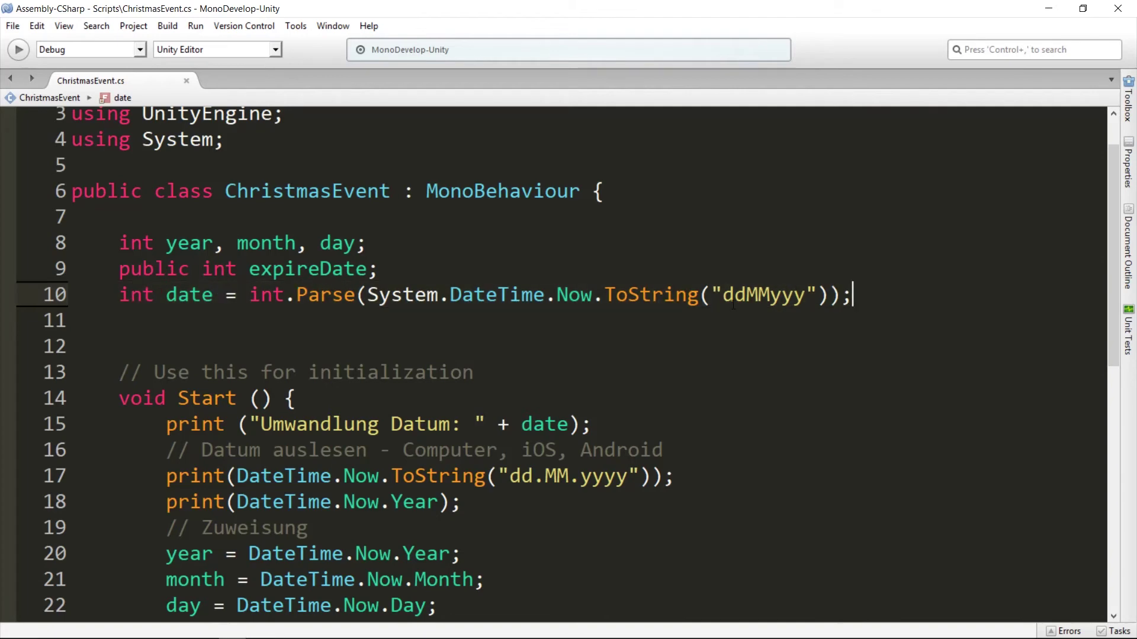
{"action": "left_click_drag", "start_coordinate": [249, 270], "coordinate": [410, 270]}
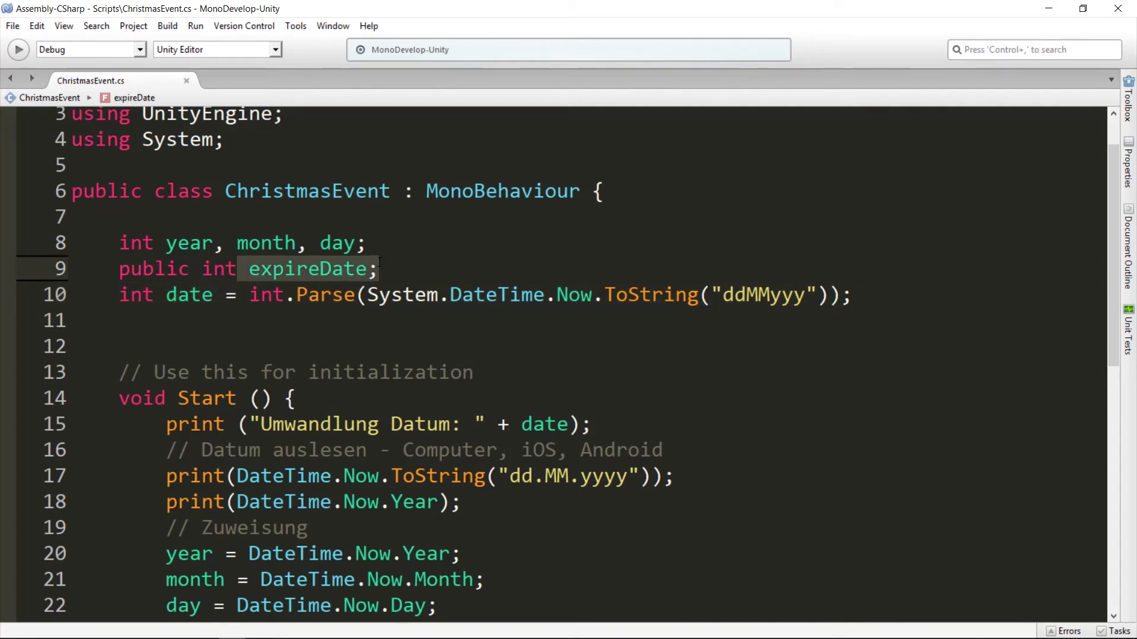
{"action": "key", "text": "alt+Tab"}
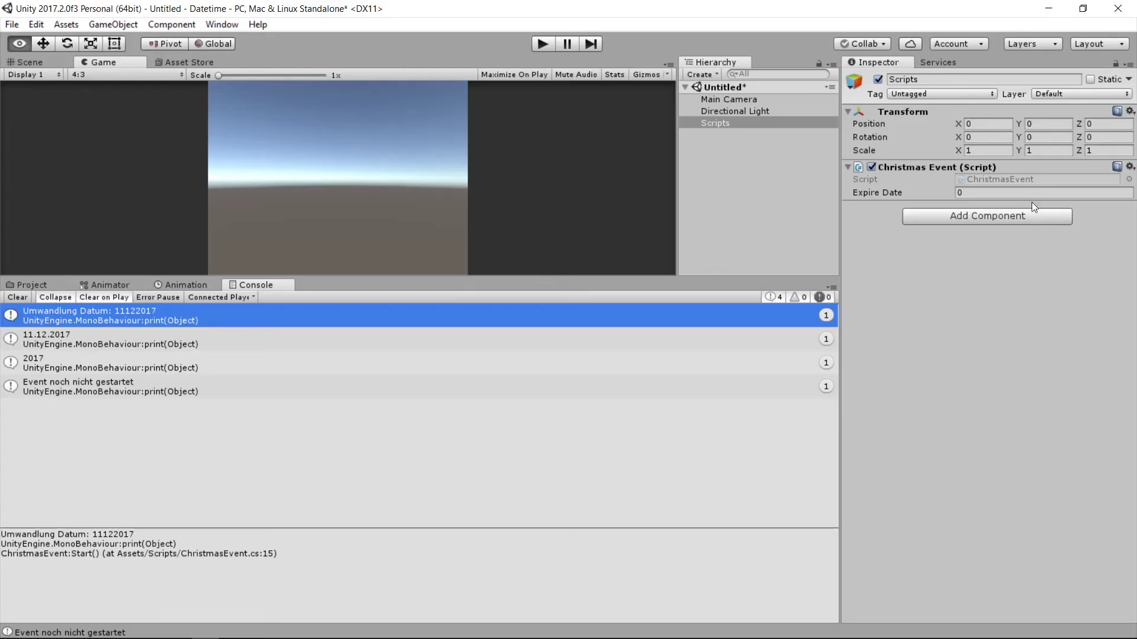
{"action": "left_click", "coordinate": [880, 189]}
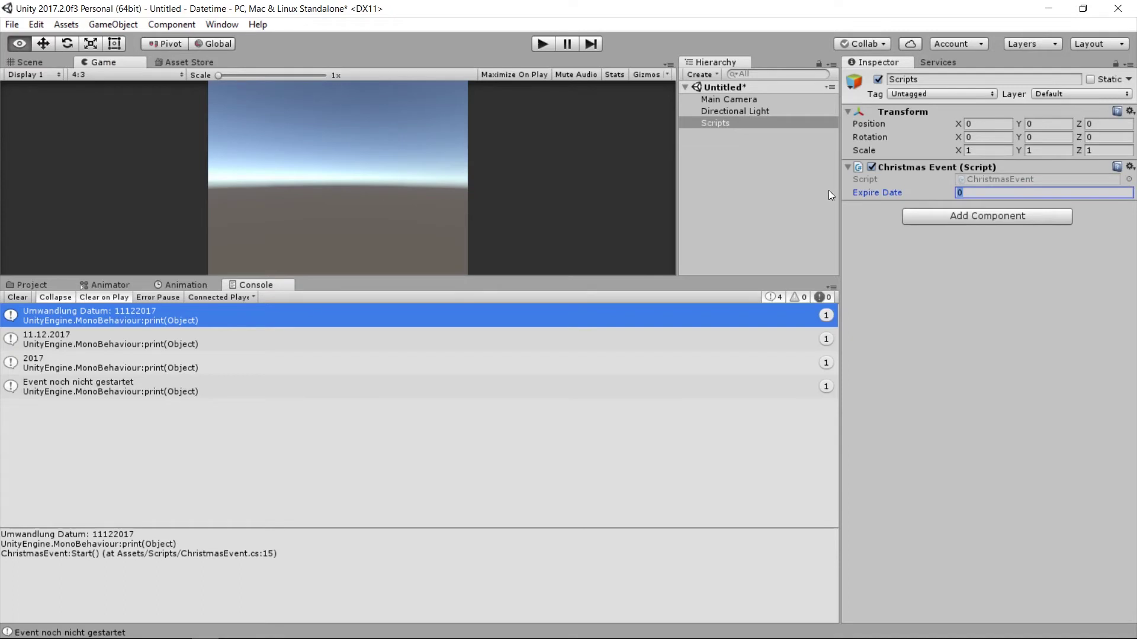
{"action": "type", "text": "31"}
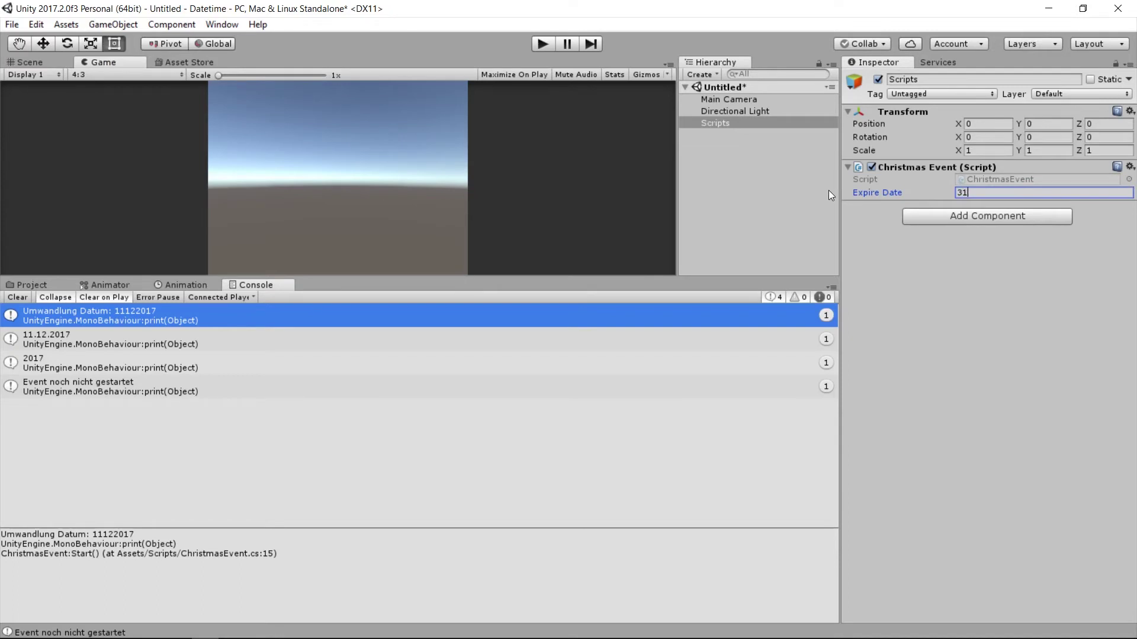
{"action": "type", "text": "122017"}
{"action": "left_click", "coordinate": [877, 247]}
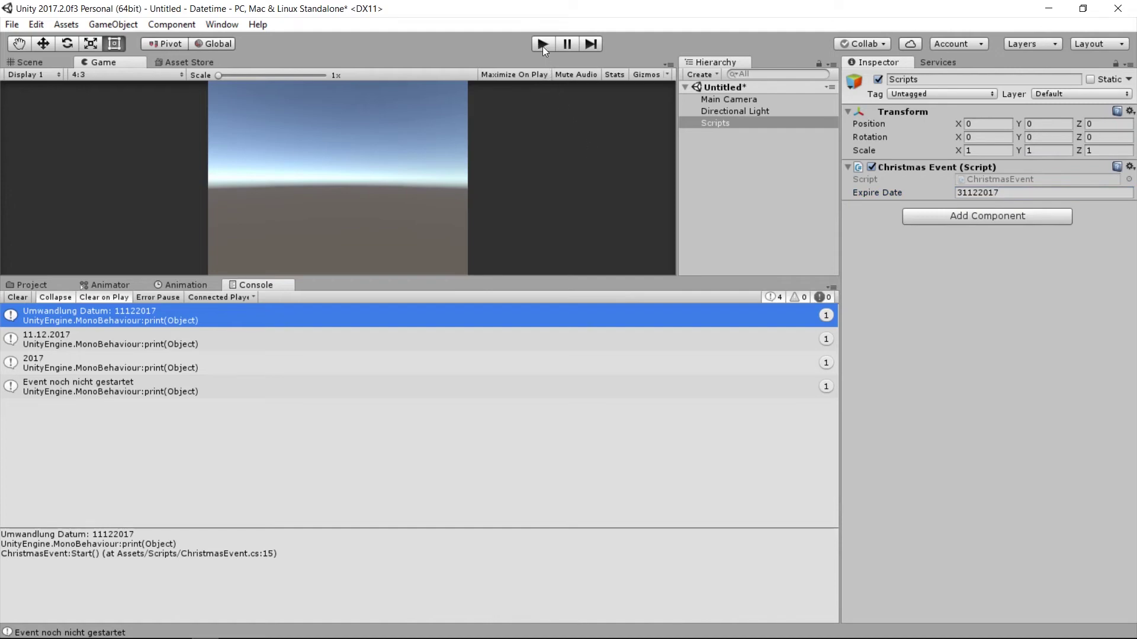
Step: Comment out the old year/month/day date check with /* */
{"action": "key", "text": "alt+Tab"}
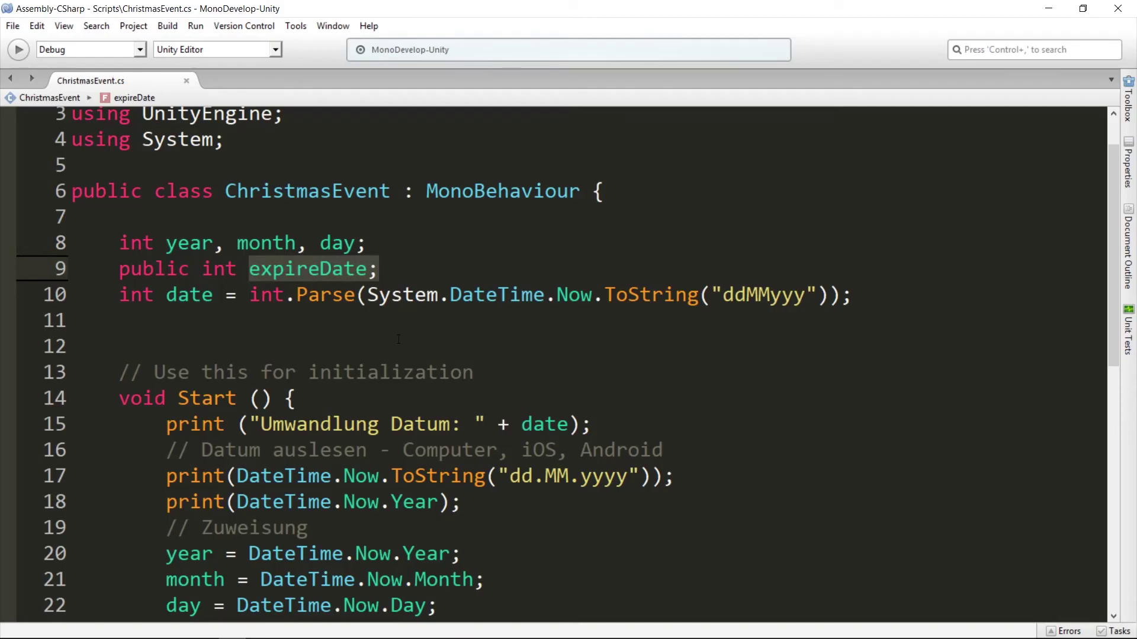
{"action": "scroll", "coordinate": [318, 348], "scroll_direction": "down", "scroll_amount": 2}
{"action": "left_click", "coordinate": [167, 360]}
{"action": "type", "text": "/*"}
{"action": "scroll", "coordinate": [396, 450], "scroll_direction": "down", "scroll_amount": 2}
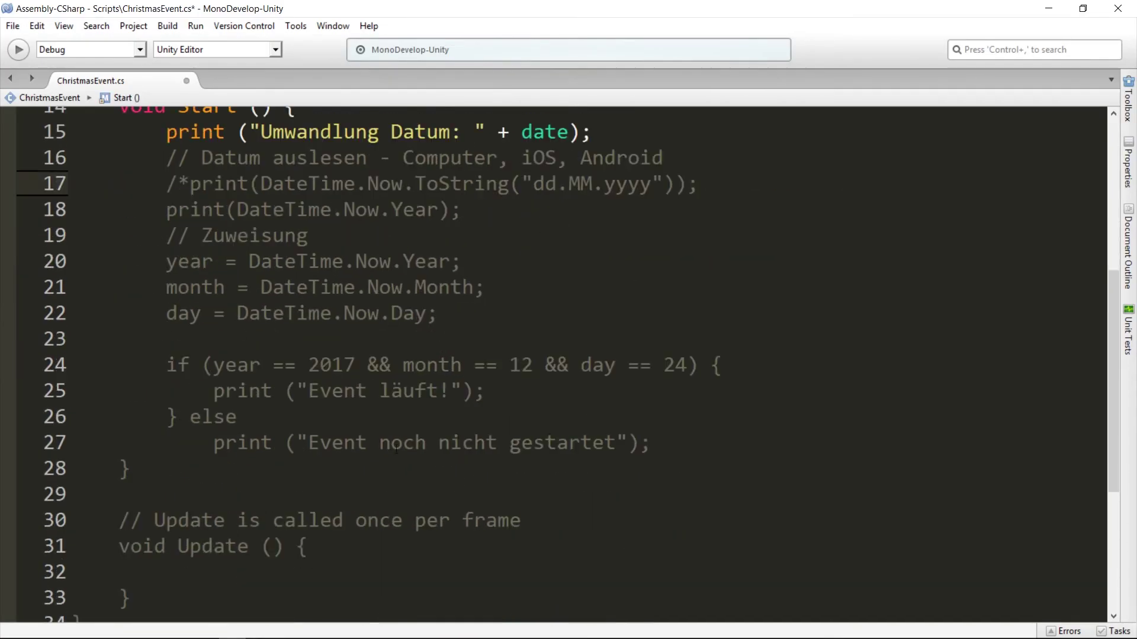
{"action": "left_click", "coordinate": [662, 447]}
{"action": "type", "text": "*/"}
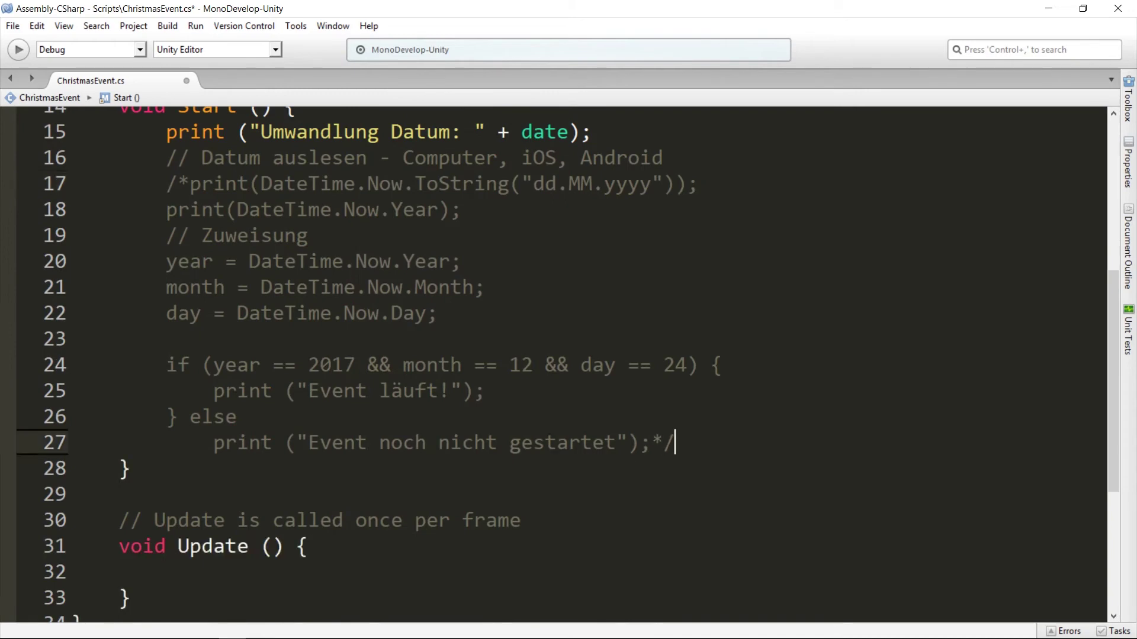
Step: Insert two blank lines after the Umwandlung Datum print, ready for new code on line 17
{"action": "scroll", "coordinate": [400, 432], "scroll_direction": "up", "scroll_amount": 2}
{"action": "left_click", "coordinate": [592, 249]}
{"action": "key", "text": "Return"}
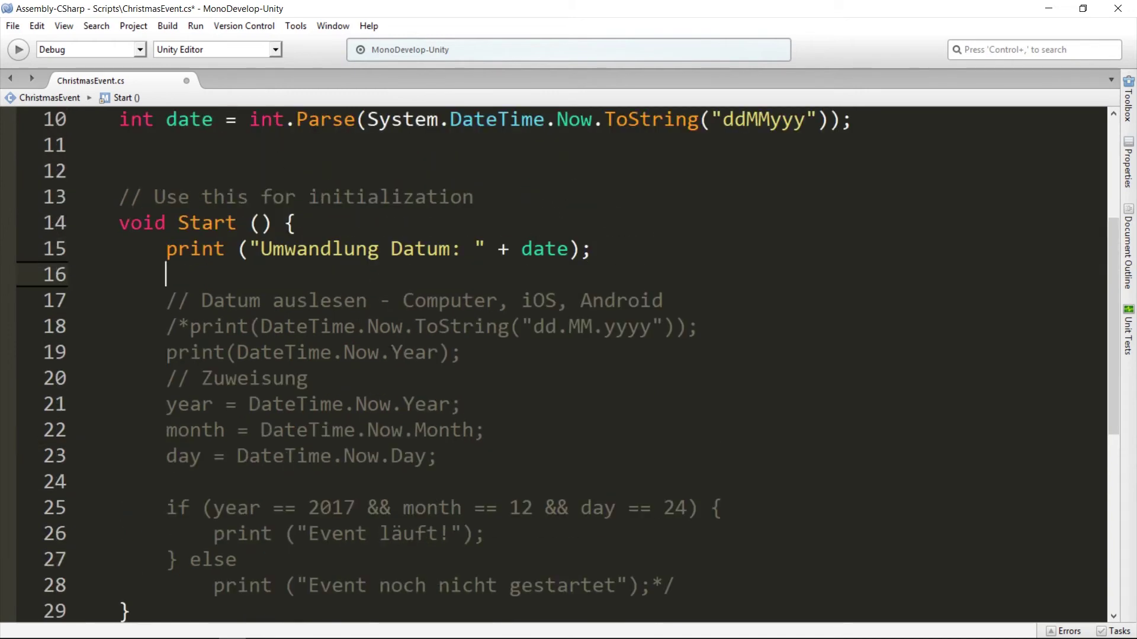
{"action": "key", "text": "Return"}
{"action": "key", "text": "Return"}
{"action": "scroll", "coordinate": [290, 345], "scroll_direction": "up", "scroll_amount": 2}
{"action": "scroll", "coordinate": [586, 363], "scroll_direction": "up", "scroll_amount": 2}
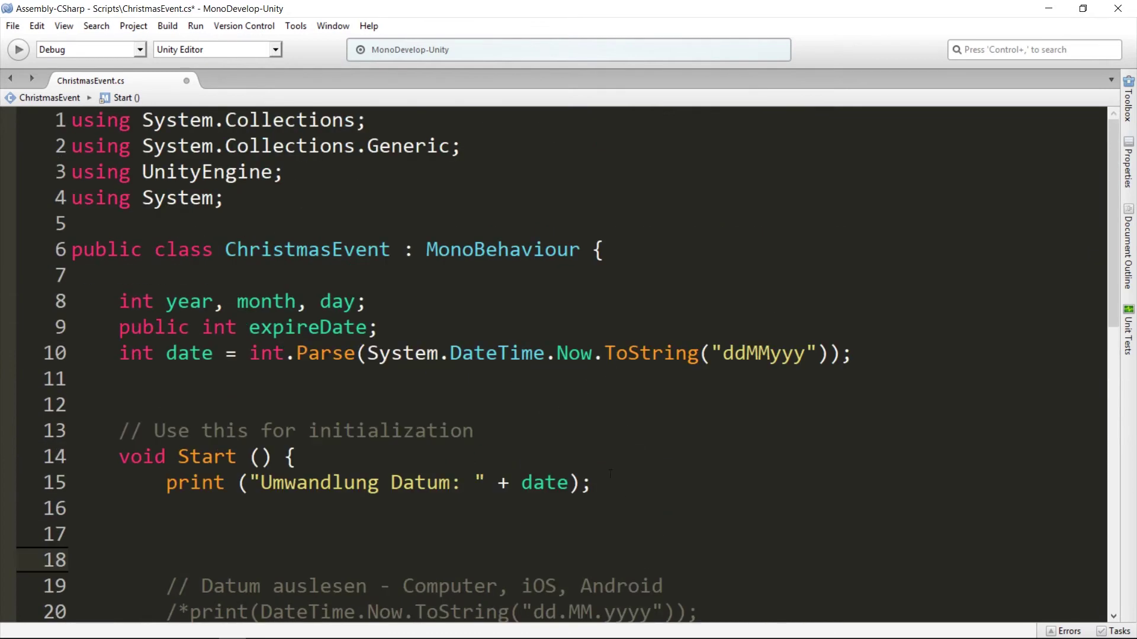
{"action": "left_click_drag", "start_coordinate": [166, 509], "coordinate": [16, 331]}
{"action": "left_click", "coordinate": [219, 332]}
{"action": "left_click", "coordinate": [204, 540]}
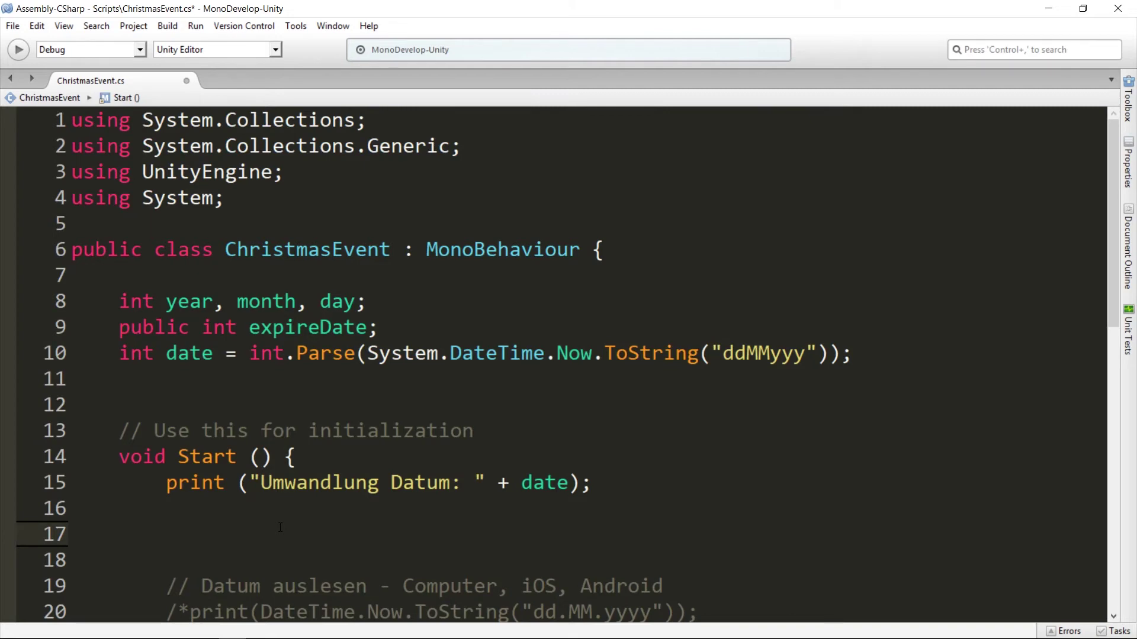
{"action": "left_click", "coordinate": [218, 358]}
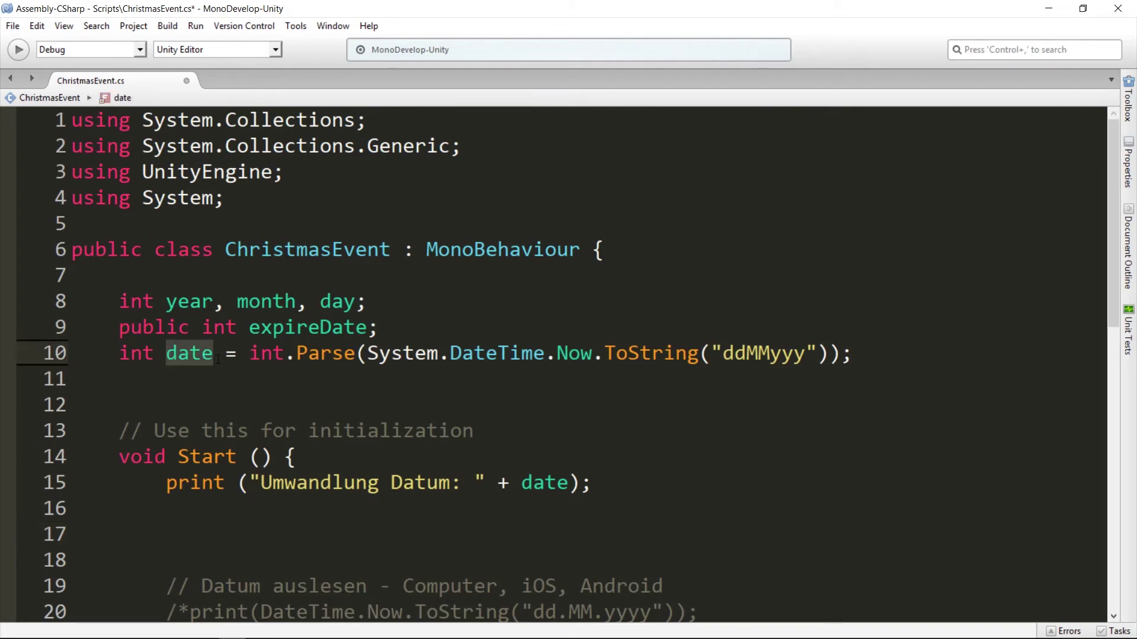
{"action": "left_click", "coordinate": [254, 325]}
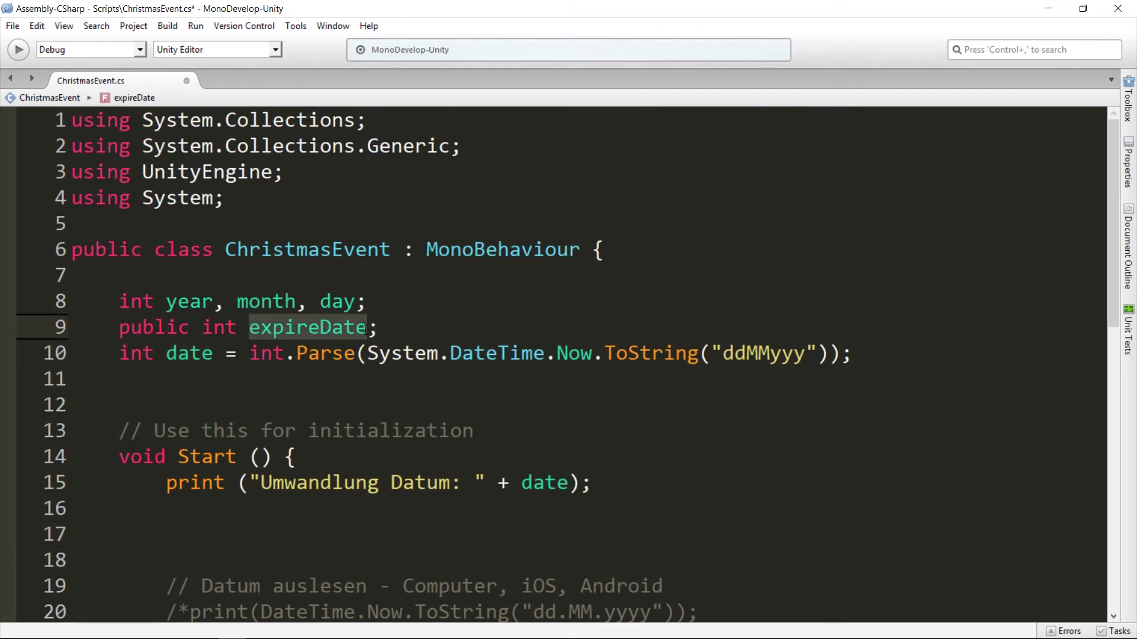
{"action": "left_click", "coordinate": [191, 524]}
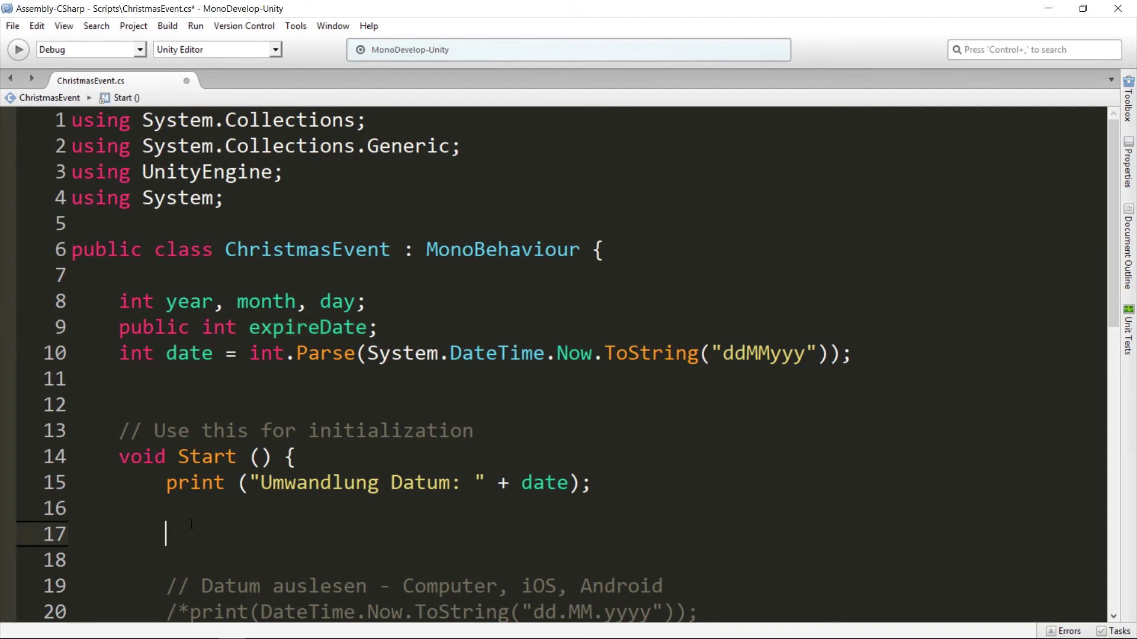
Step: Write if (expireDate > date) { print("Christmas Event noch aktiv"); } and save
{"action": "type", "text": "if("}
{"action": "type", "text": "expireDate "}
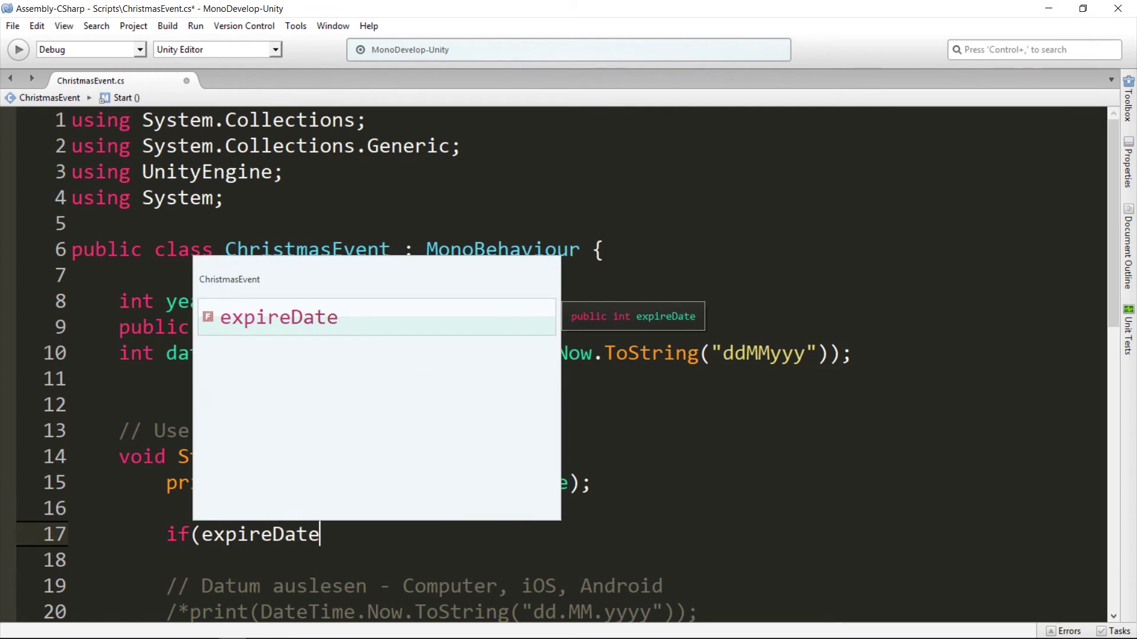
{"action": "type", "text": "> "}
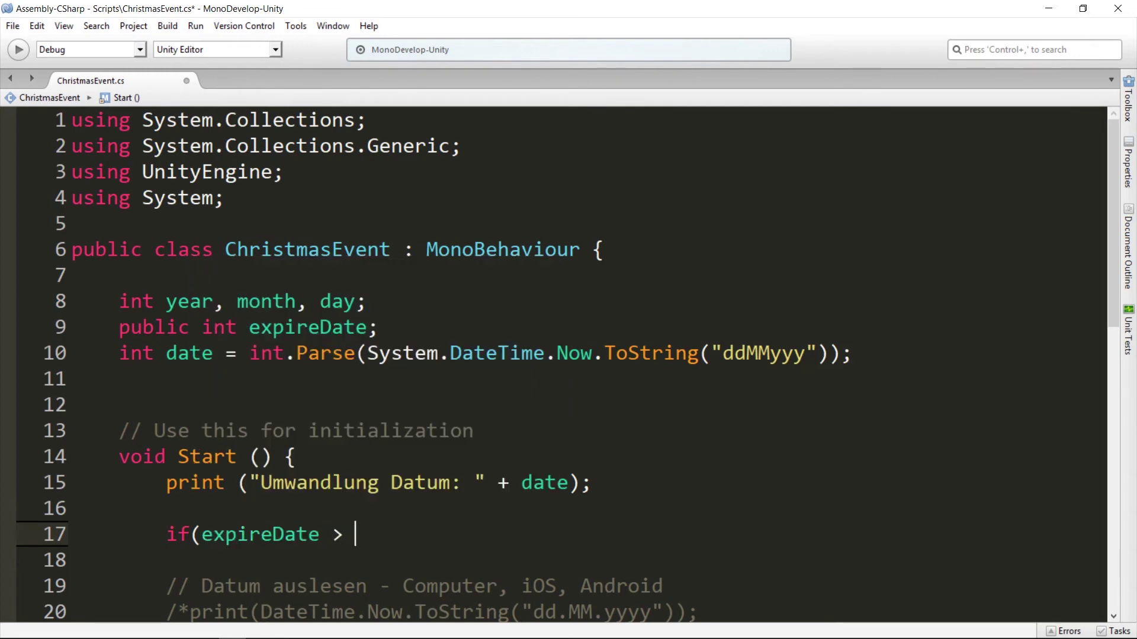
{"action": "type", "text": "date)"}
{"action": "key", "text": "Return"}
{"action": "type", "text": "{"}
{"action": "key", "text": "Return"}
{"action": "type", "text": "p"}
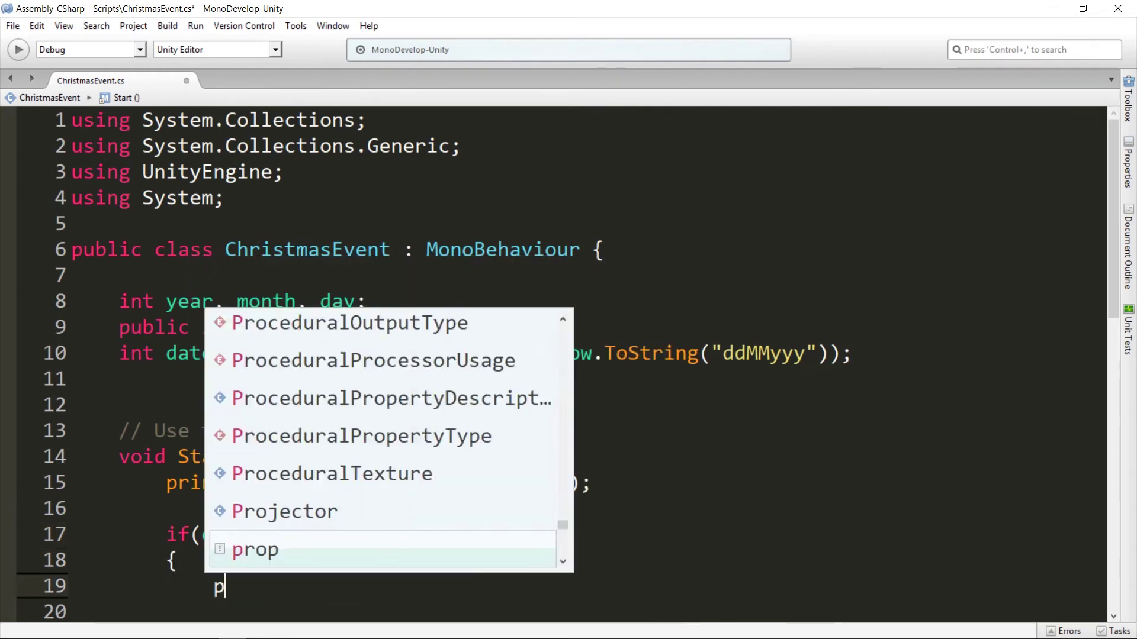
{"action": "type", "text": "rint (\"Christmas"}
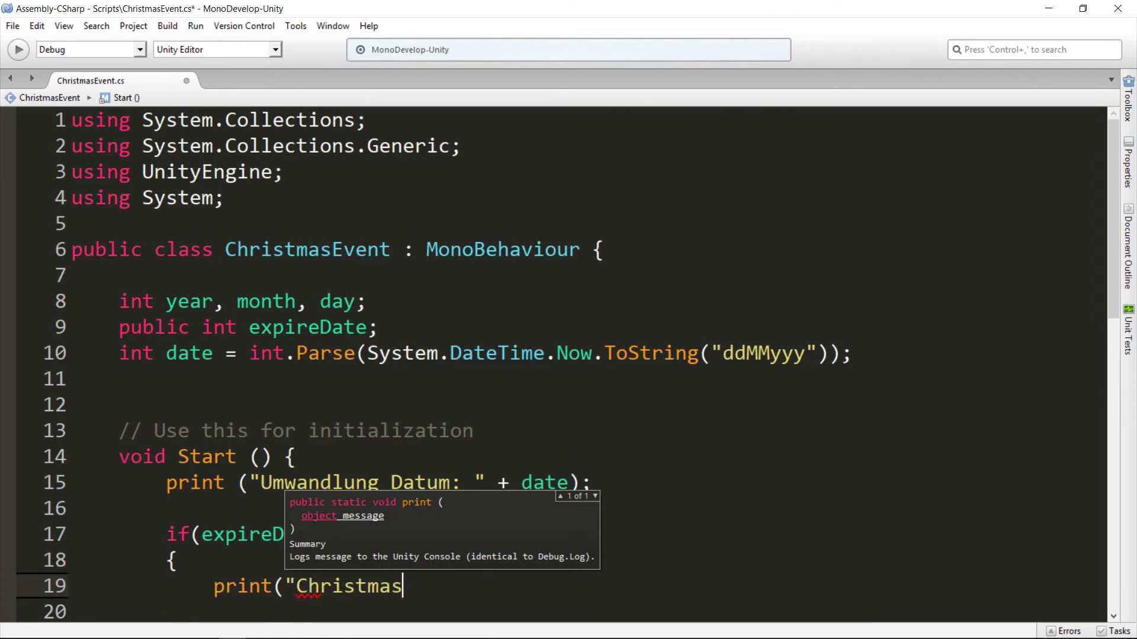
{"action": "type", "text": " Event noch aktiv\""}
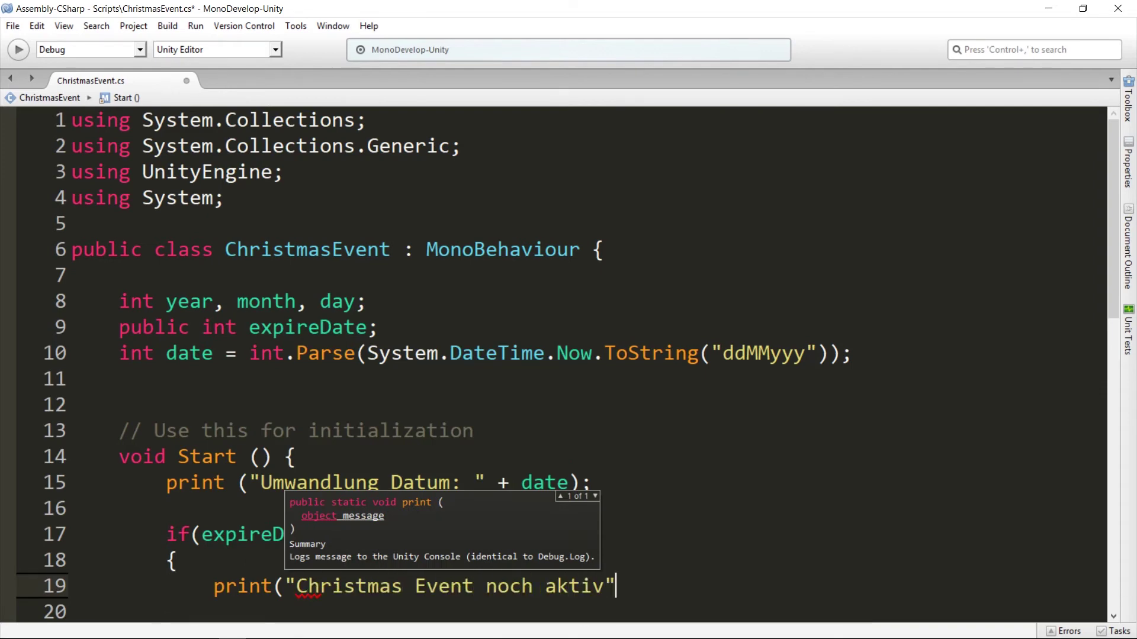
{"action": "type", "text": ");"}
{"action": "key", "text": "ctrl+s"}
Step: Type the fallback message print("Event wurde deaktiviert"), fixing a typo along the way
{"action": "scroll", "coordinate": [562, 356], "scroll_direction": "down", "scroll_amount": 2}
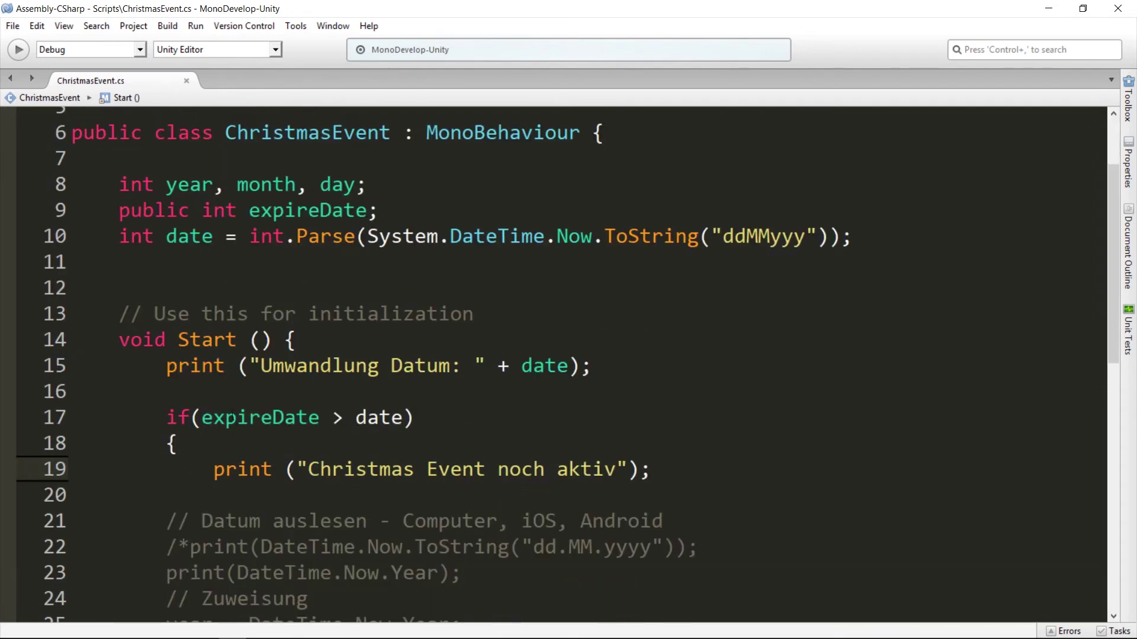
{"action": "left_click_drag", "start_coordinate": [202, 418], "coordinate": [403, 418]}
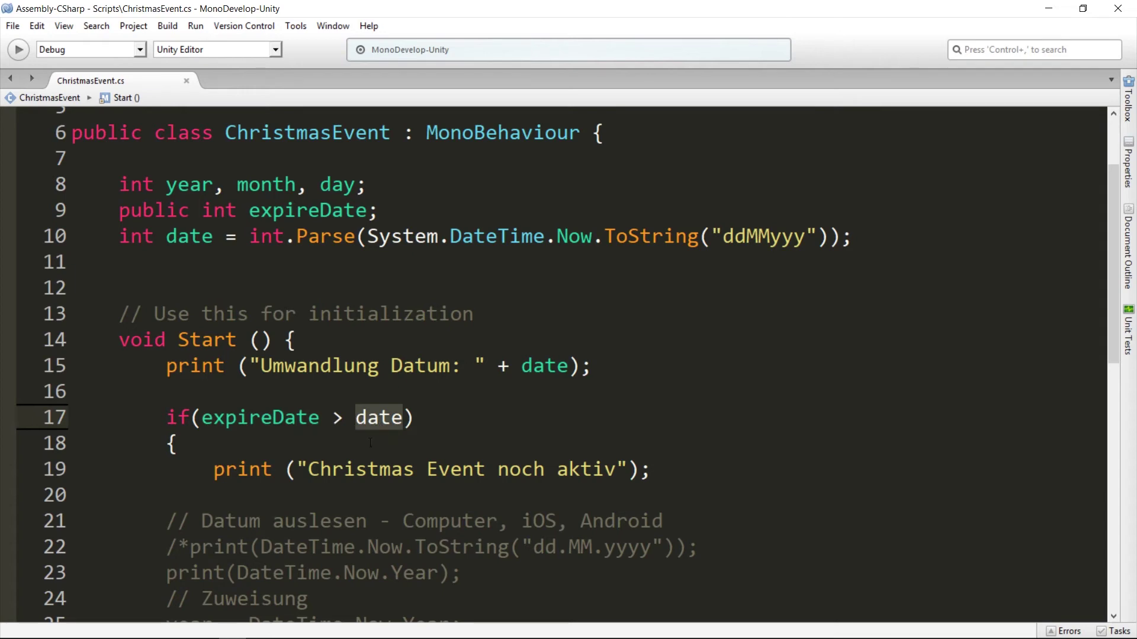
{"action": "type", "text": "elsep"}
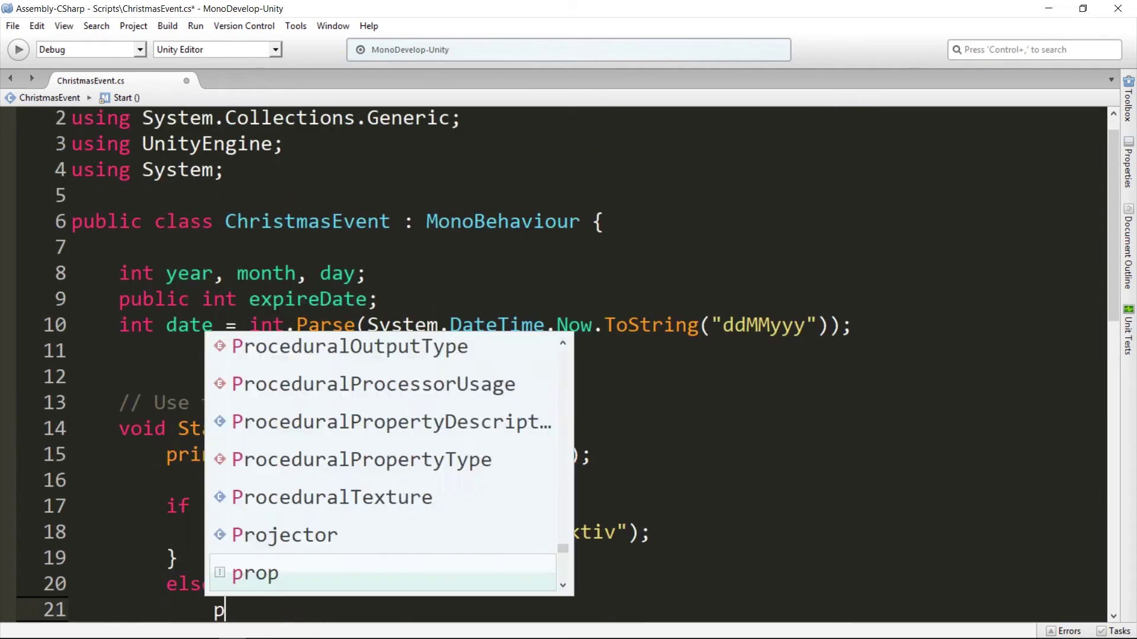
{"action": "type", "text": "rint("}
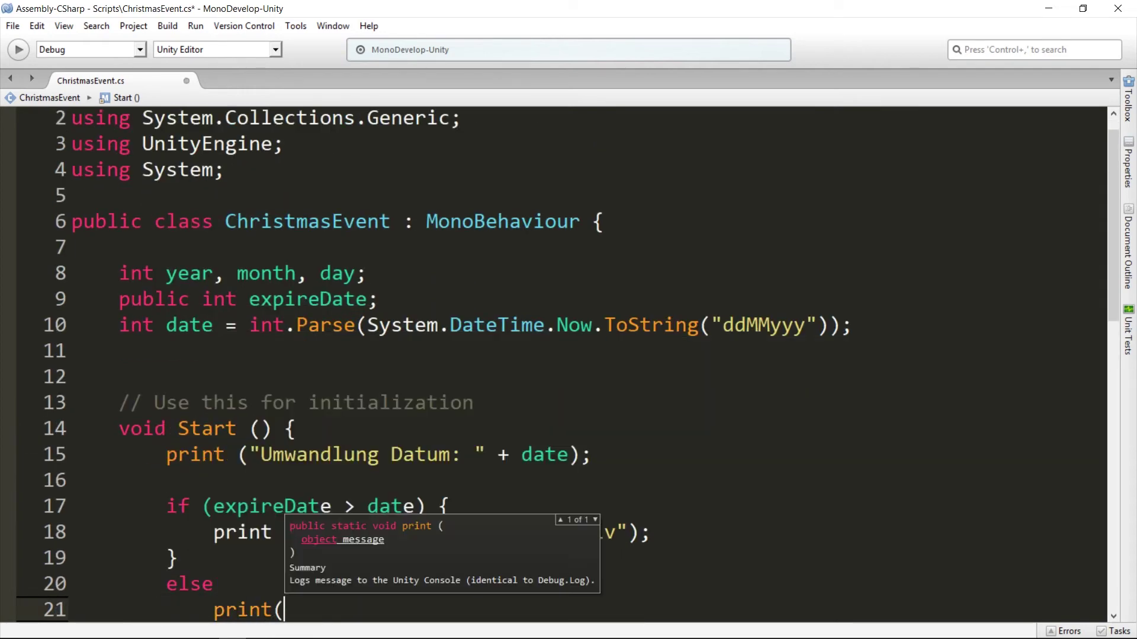
{"action": "type", "text": "\"Eventw urd"}
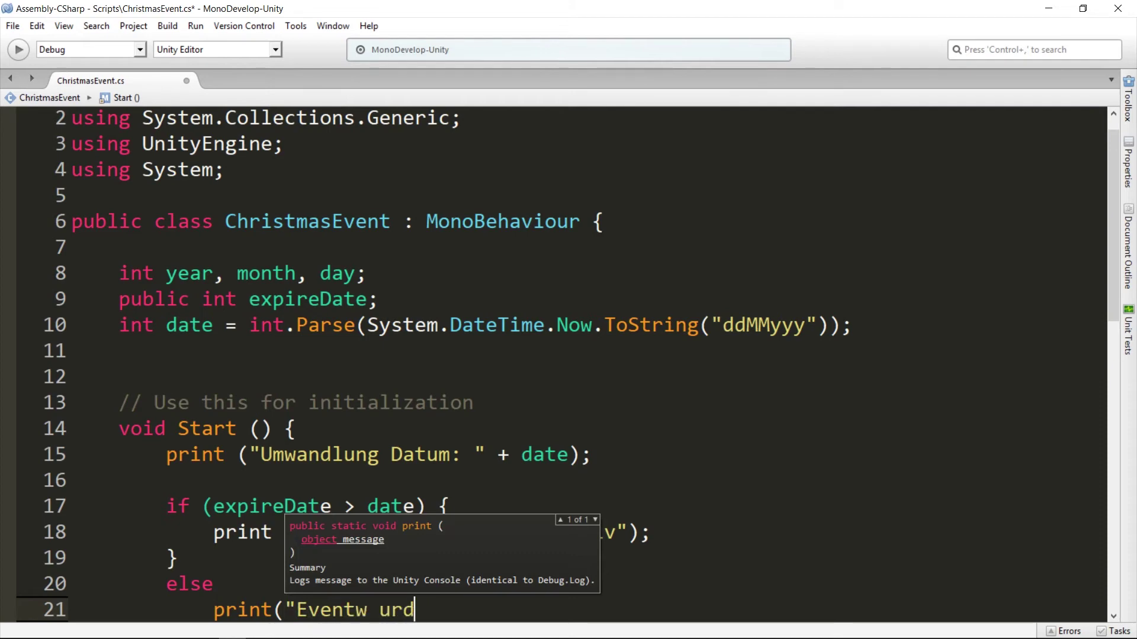
{"action": "key", "text": "BackSpace"}
{"action": "key", "text": "BackSpace"}
{"action": "key", "text": "BackSpace"}
{"action": "key", "text": "BackSpace"}
{"action": "key", "text": "BackSpace"}
{"action": "type", "text": " wurde deakt"}
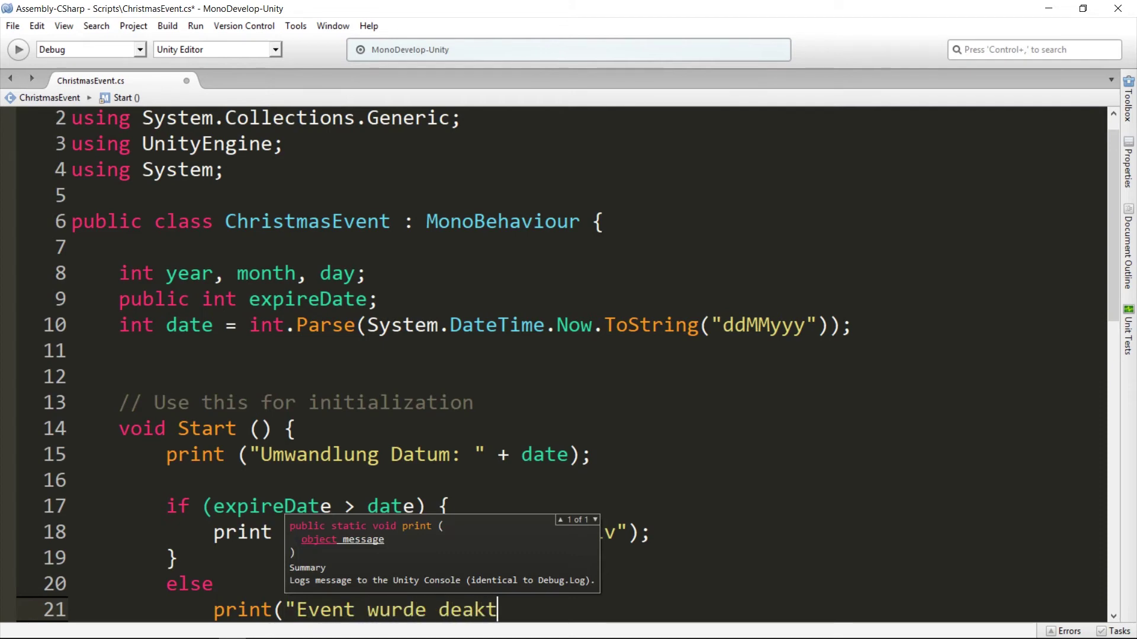
{"action": "type", "text": "iviert\""}
{"action": "key", "text": "BackSpace"}
Step: Finish the else message and play the scene to confirm 'Christmas Event noch aktiv', then select Expire Date
{"action": "type", "text": "\");"}
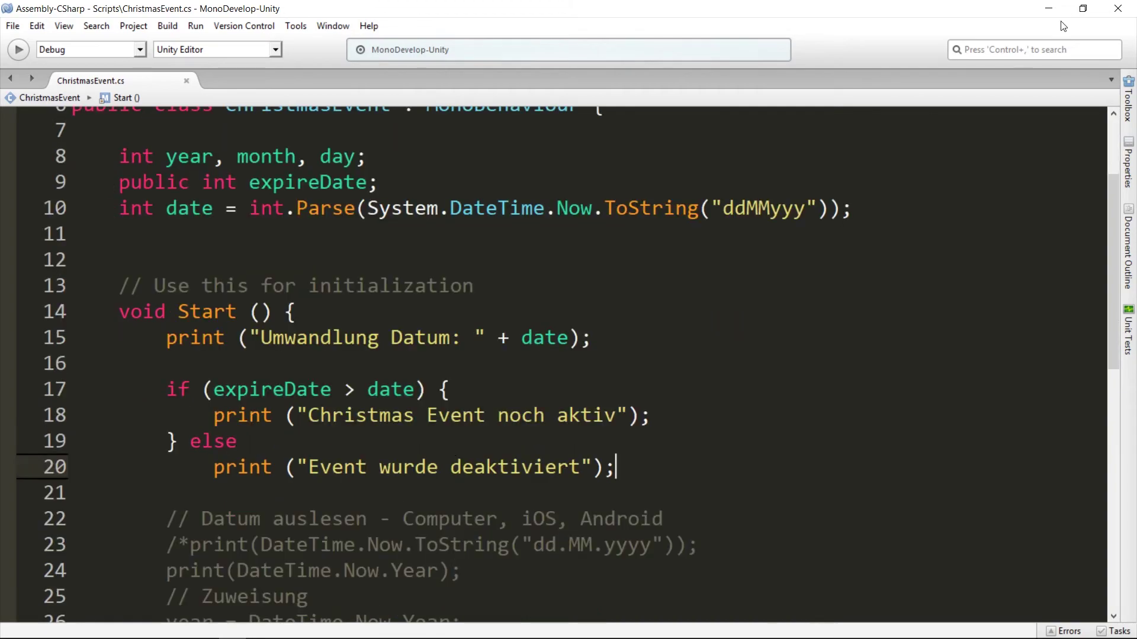
{"action": "left_click", "coordinate": [1049, 8]}
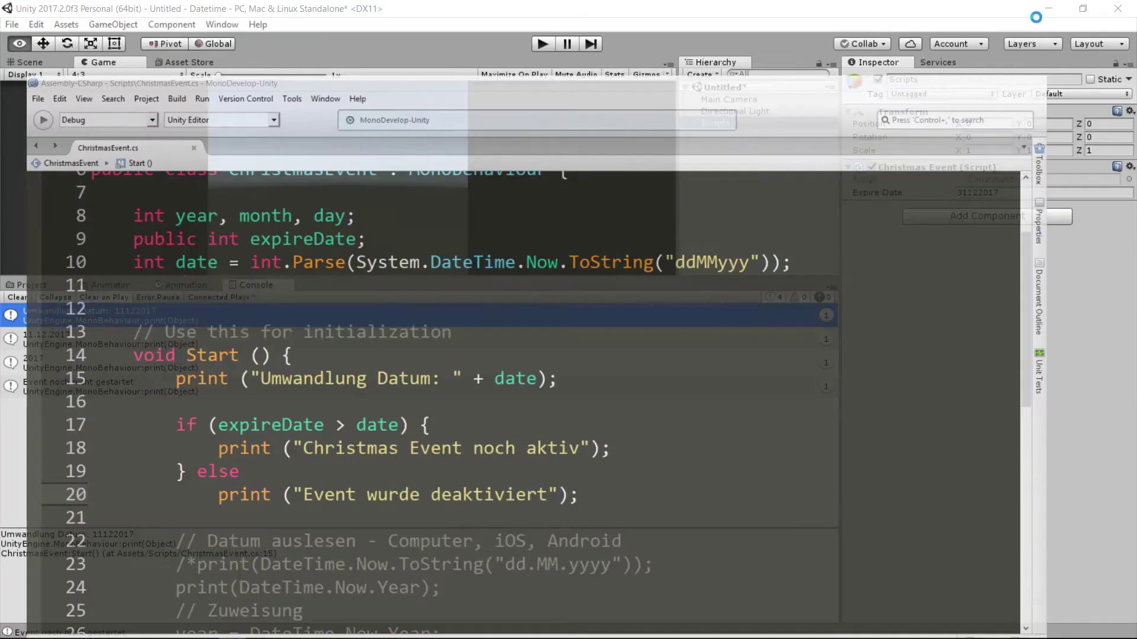
{"action": "left_click", "coordinate": [542, 43]}
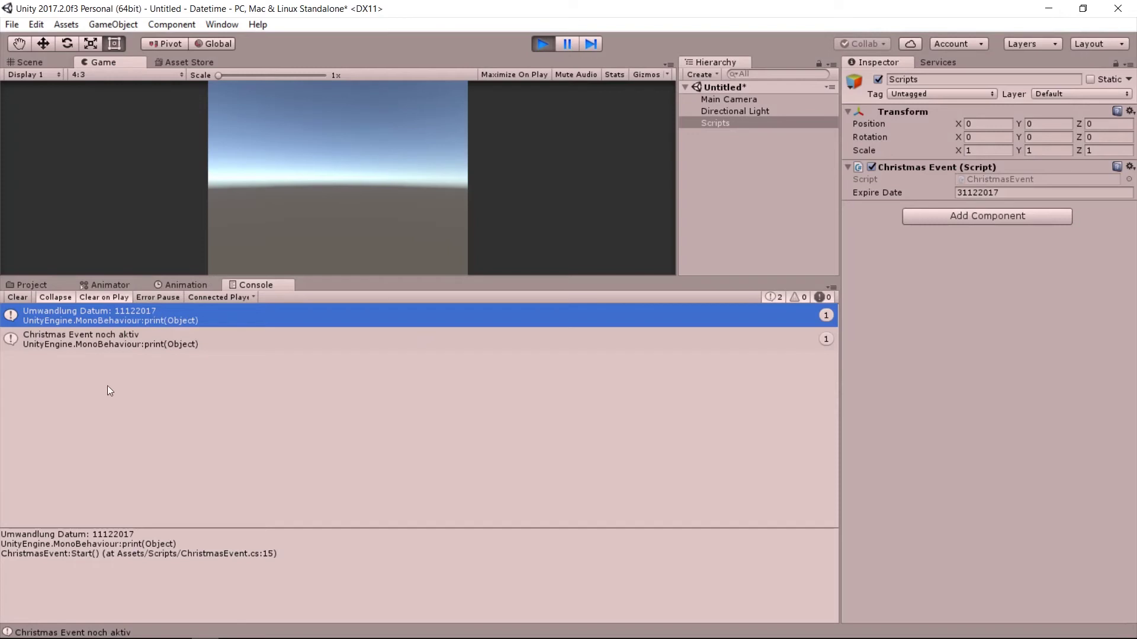
{"action": "left_click", "coordinate": [39, 343]}
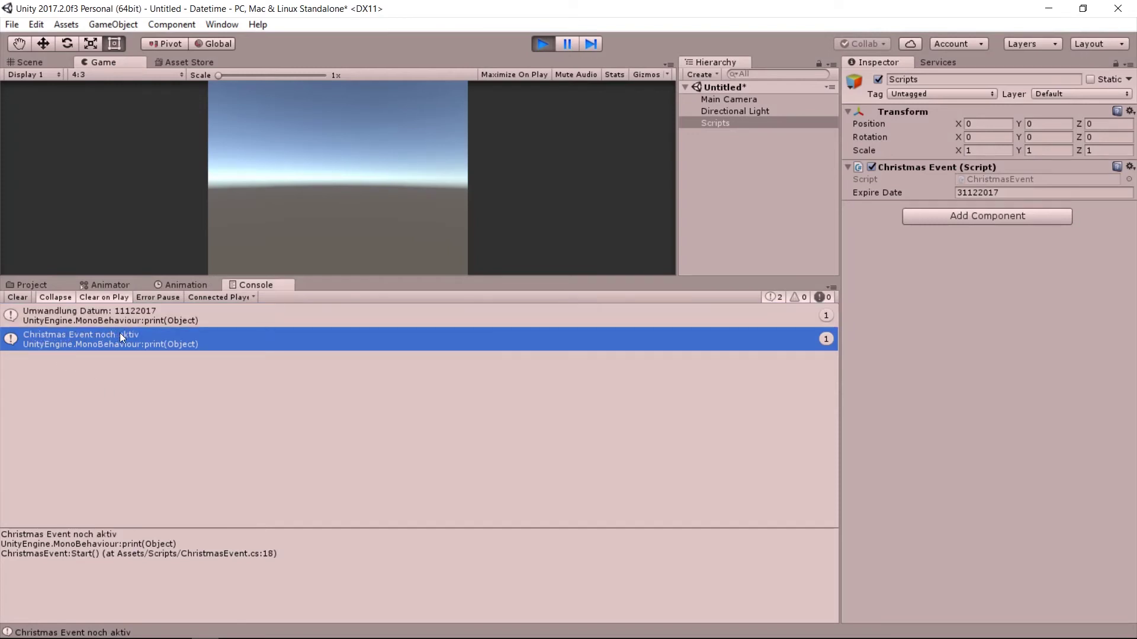
{"action": "key", "text": "ctrl+p"}
{"action": "left_click", "coordinate": [858, 188]}
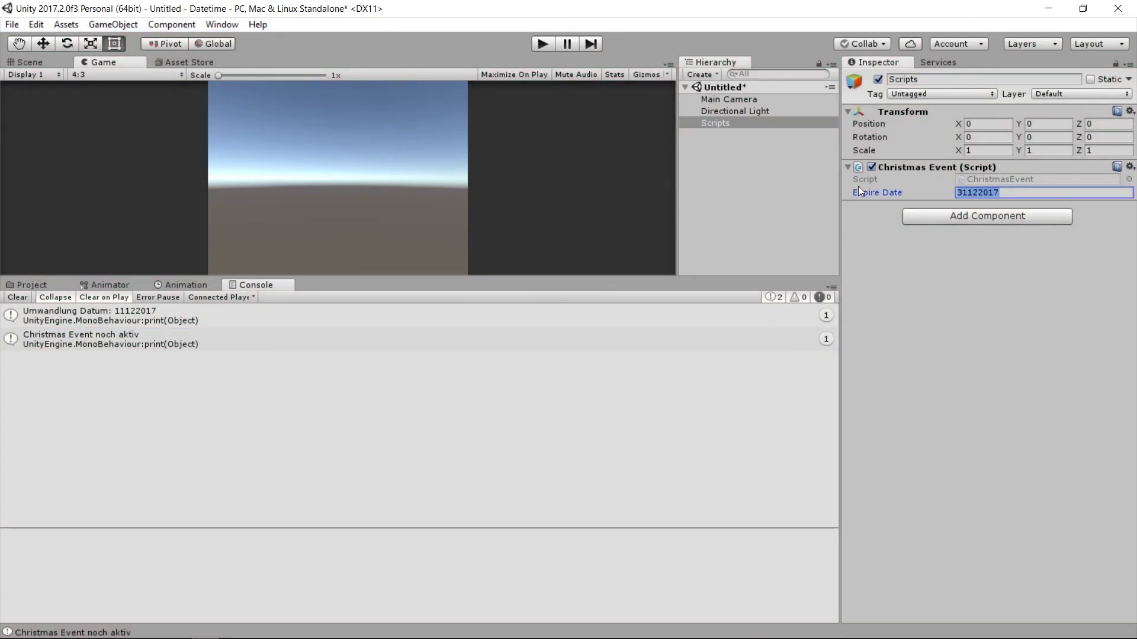
Step: Set Expire Date to 10122017 after checking today's date in the system calendar
{"action": "type", "text": "1012"}
{"action": "type", "text": "2017"}
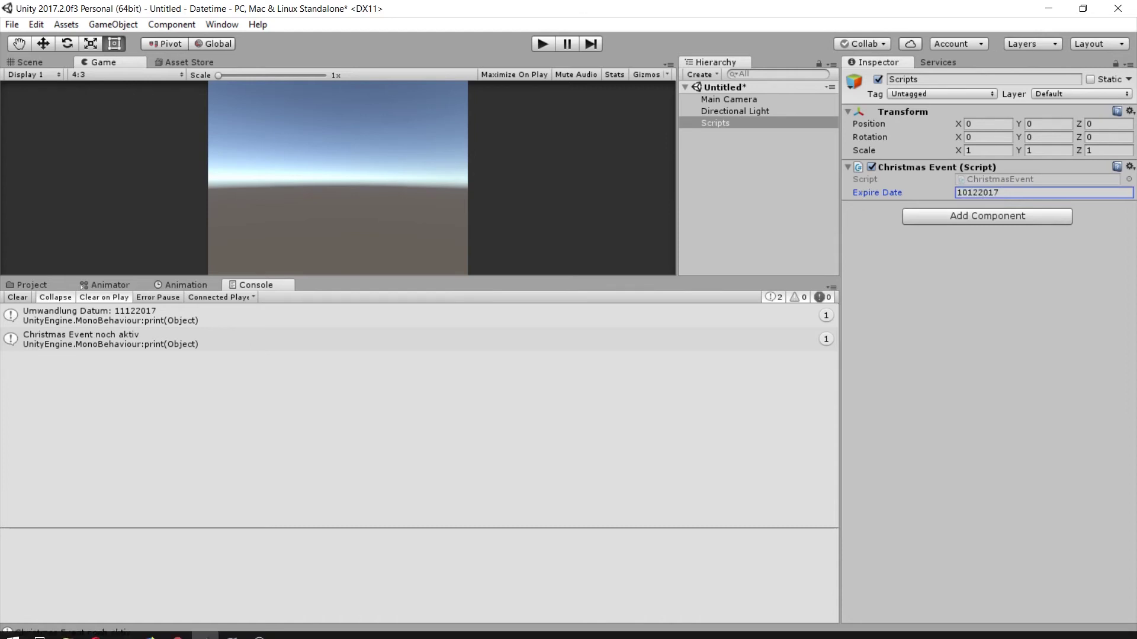
{"action": "left_click", "coordinate": [1121, 628]}
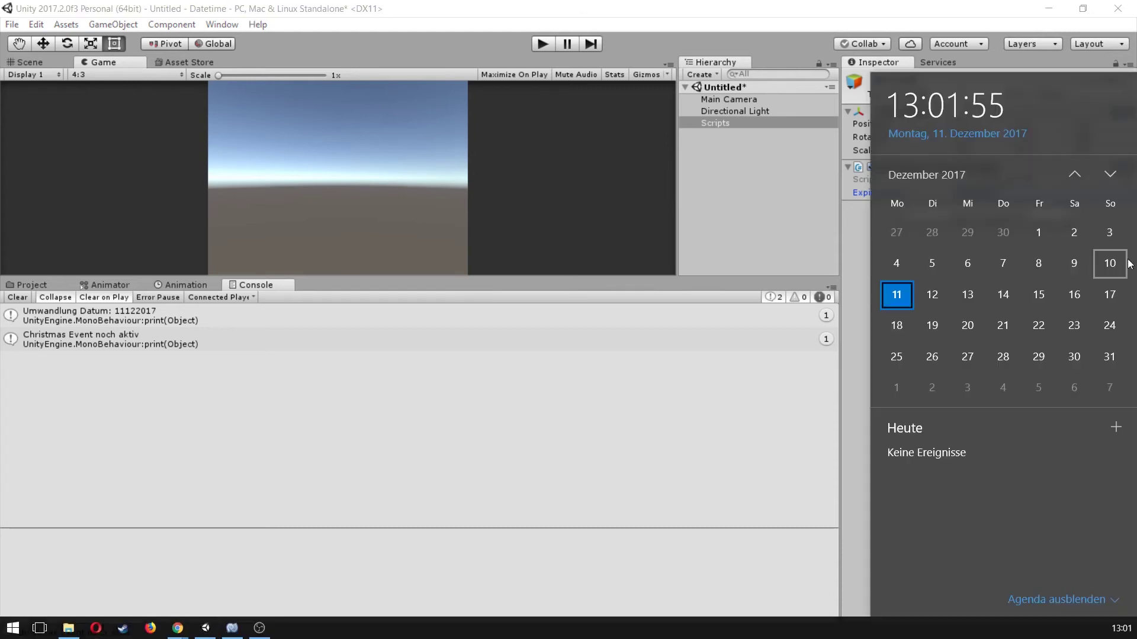
{"action": "left_click", "coordinate": [483, 107]}
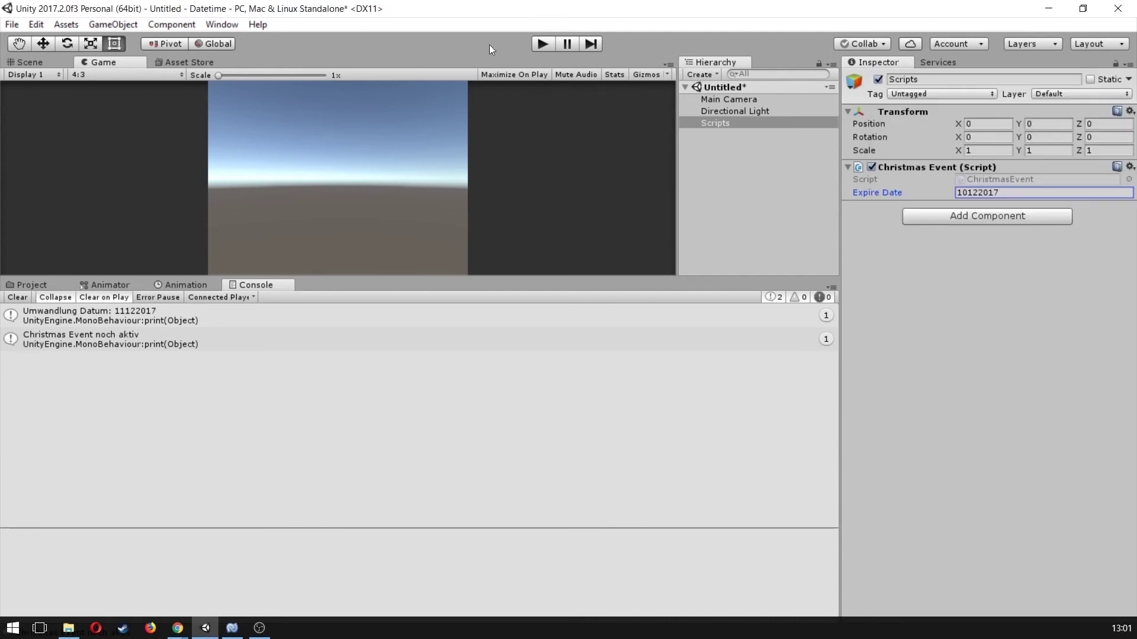
Step: Play the scene and confirm 'Event wurde deaktiviert' appears in the Console, then stop
{"action": "left_click", "coordinate": [549, 45]}
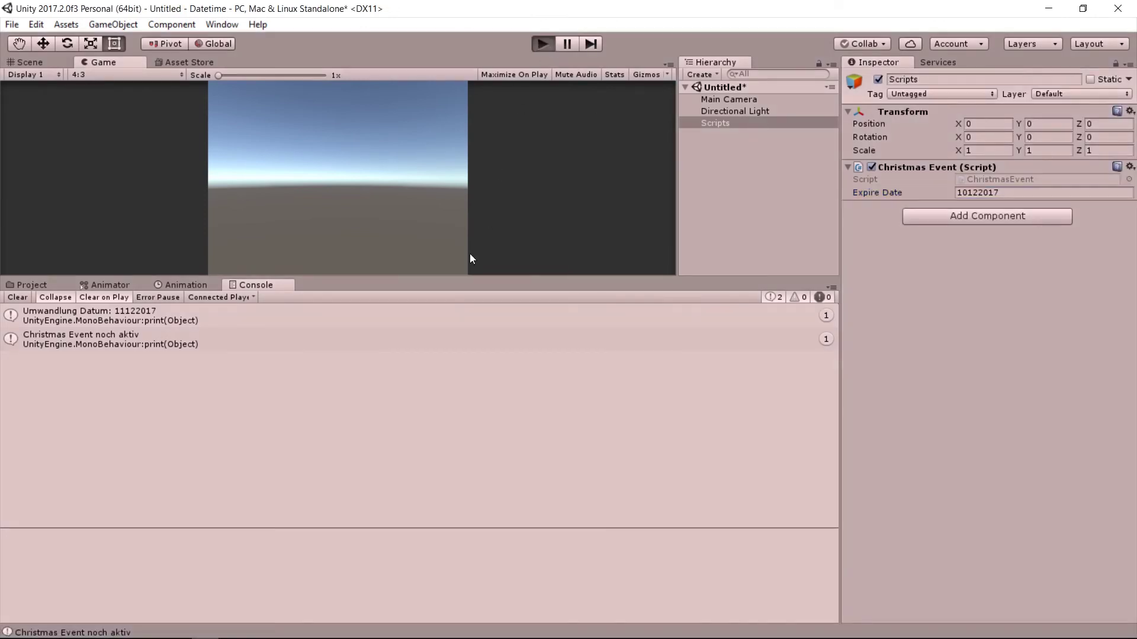
{"action": "left_click", "coordinate": [65, 342]}
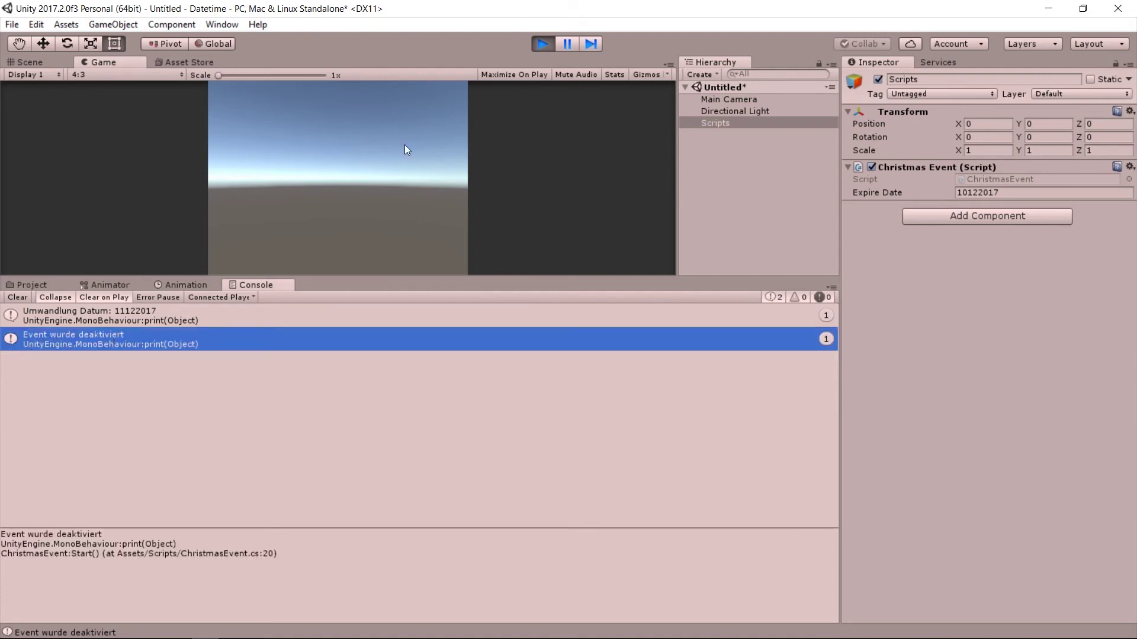
{"action": "left_click", "coordinate": [543, 45]}
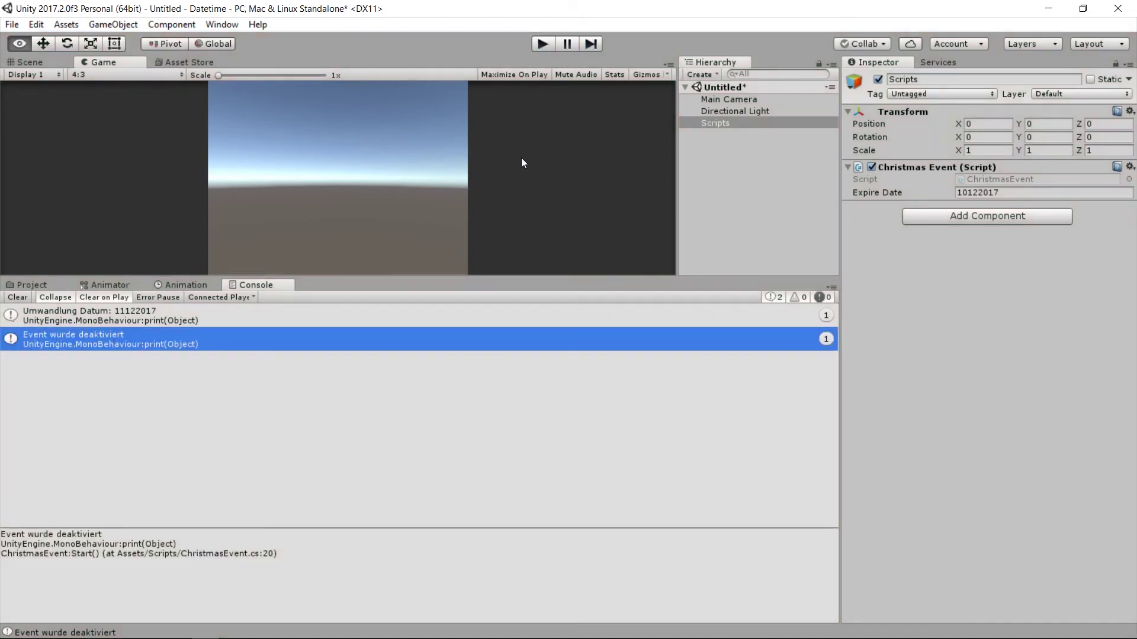
{"action": "key", "text": "alt+Tab"}
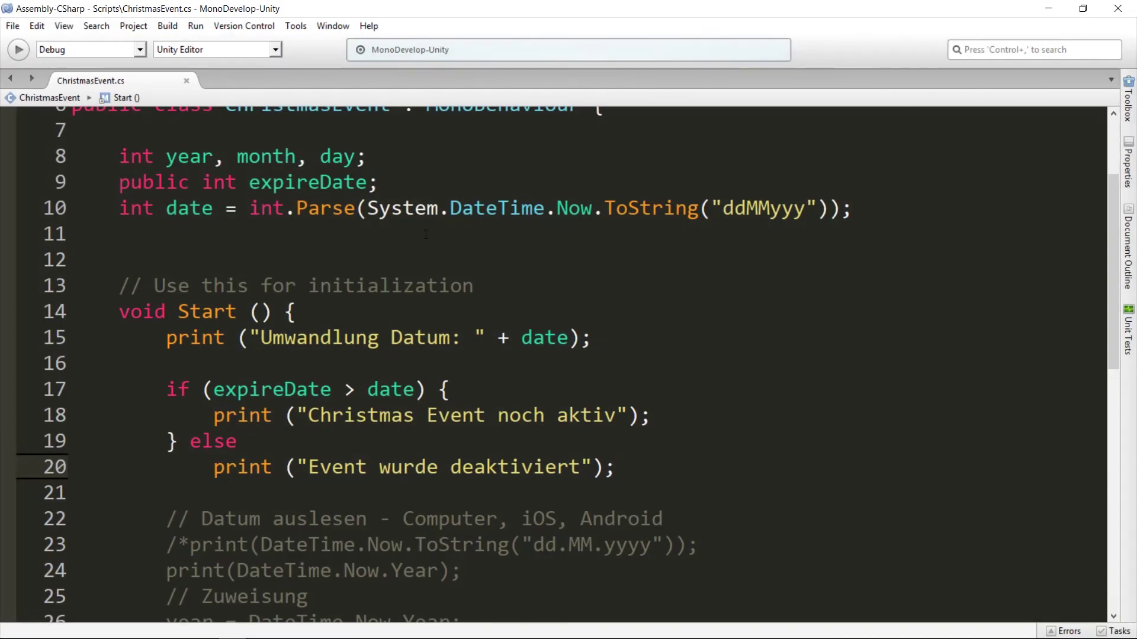
Step: Add a '// 11.12.2017' comment line below the date declaration on line 11
{"action": "scroll", "coordinate": [425, 234], "scroll_direction": "up", "scroll_amount": 3}
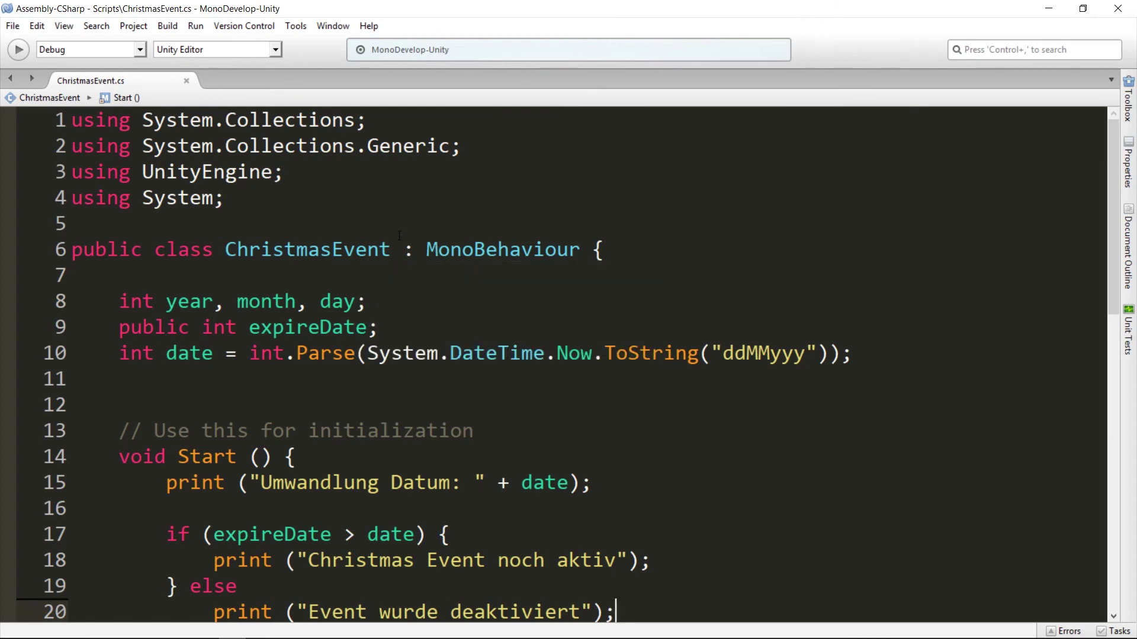
{"action": "scroll", "coordinate": [400, 233], "scroll_direction": "down", "scroll_amount": 3}
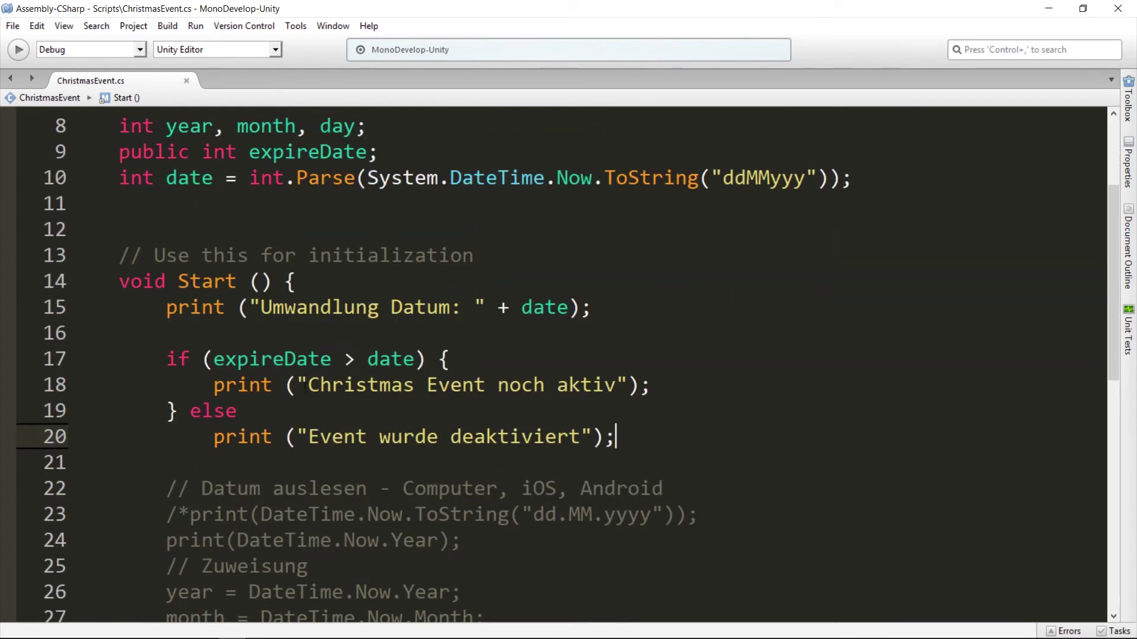
{"action": "mouse_move", "coordinate": [304, 393]}
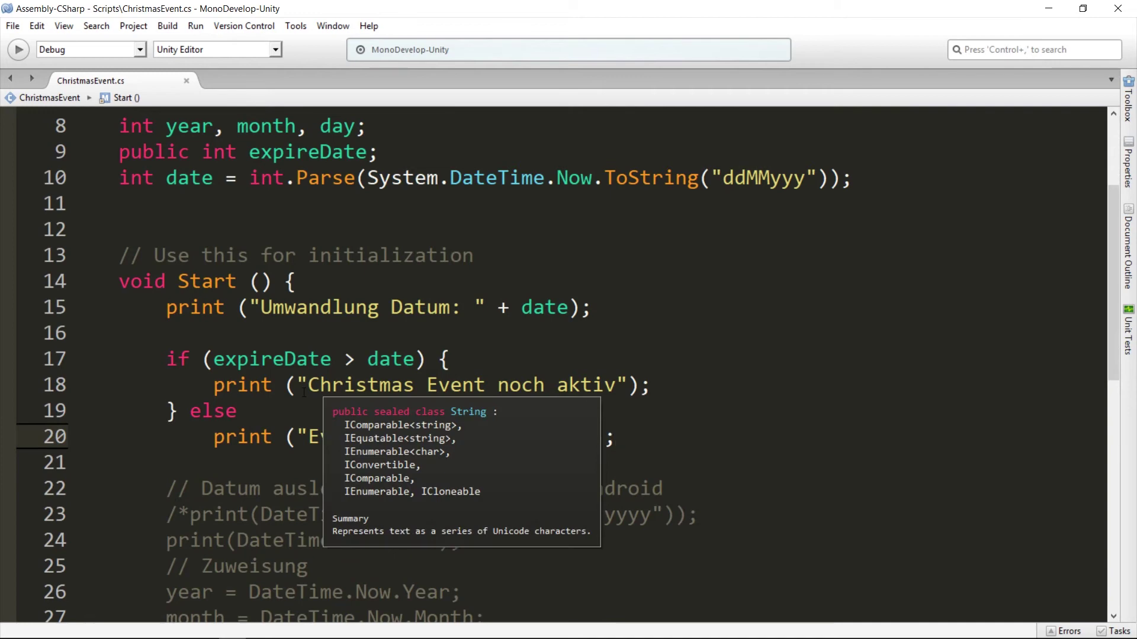
{"action": "scroll", "coordinate": [296, 393], "scroll_direction": "up", "scroll_amount": 3}
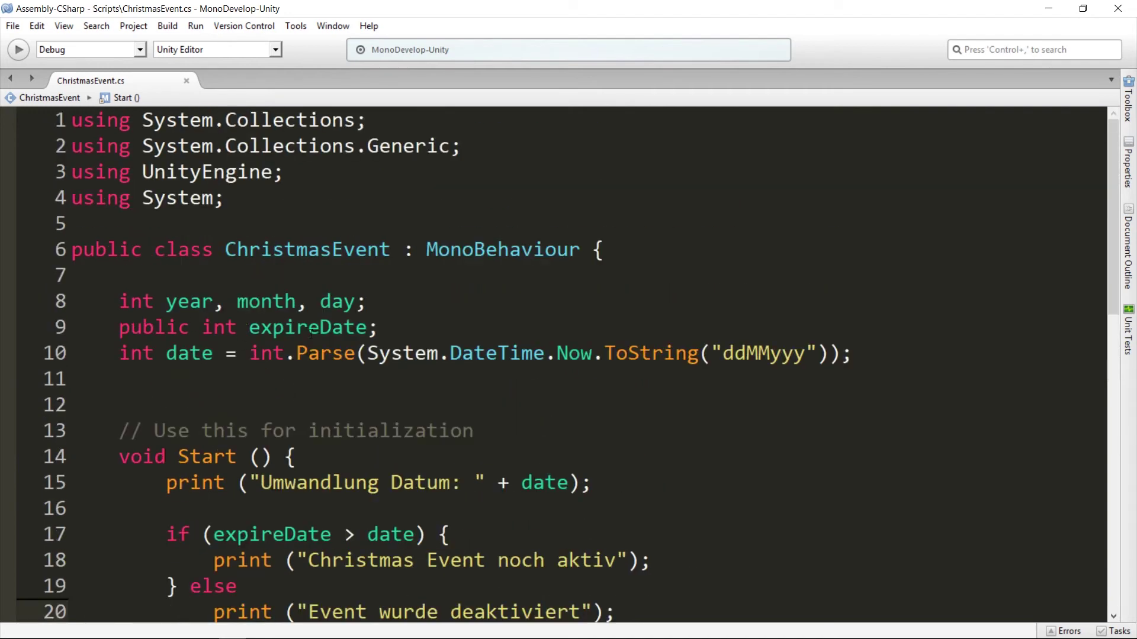
{"action": "left_click", "coordinate": [326, 379]}
{"action": "key", "text": "Return"}
{"action": "type", "text": "// 11.12.2017"}
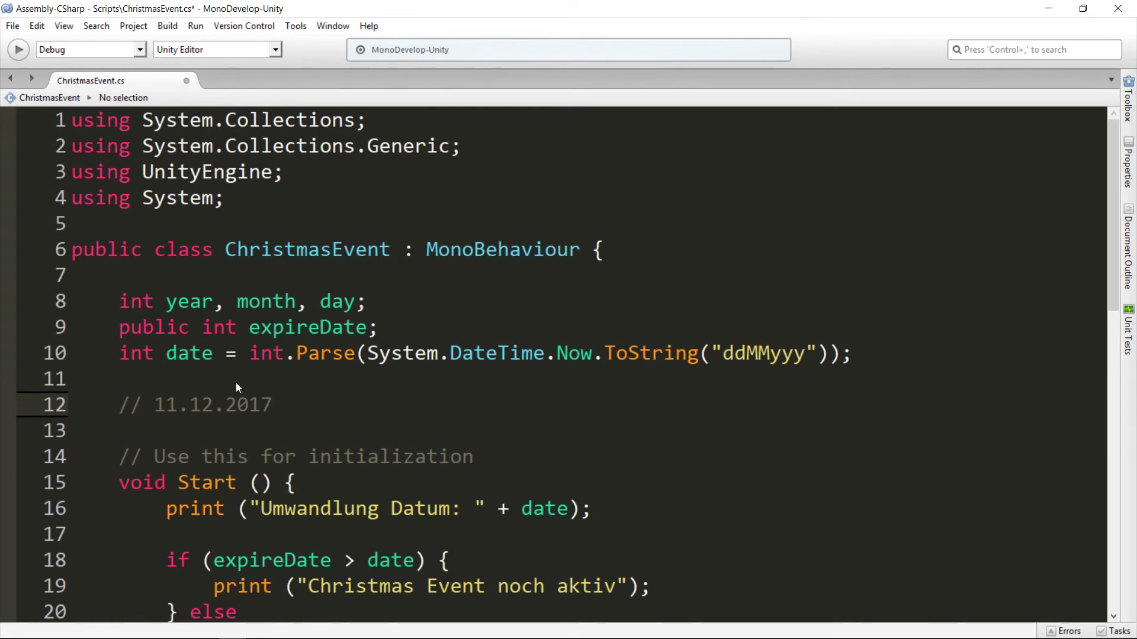
Step: Write the comments '11.12.2017 -> 11122017' and '31.12.2017 -> 31122017' and save the script
{"action": "type", "text": " -> "}
{"action": "type", "text": "111"}
{"action": "type", "text": "220"}
{"action": "type", "text": "17"}
{"action": "key", "text": "Return"}
{"action": "type", "text": "// 31."}
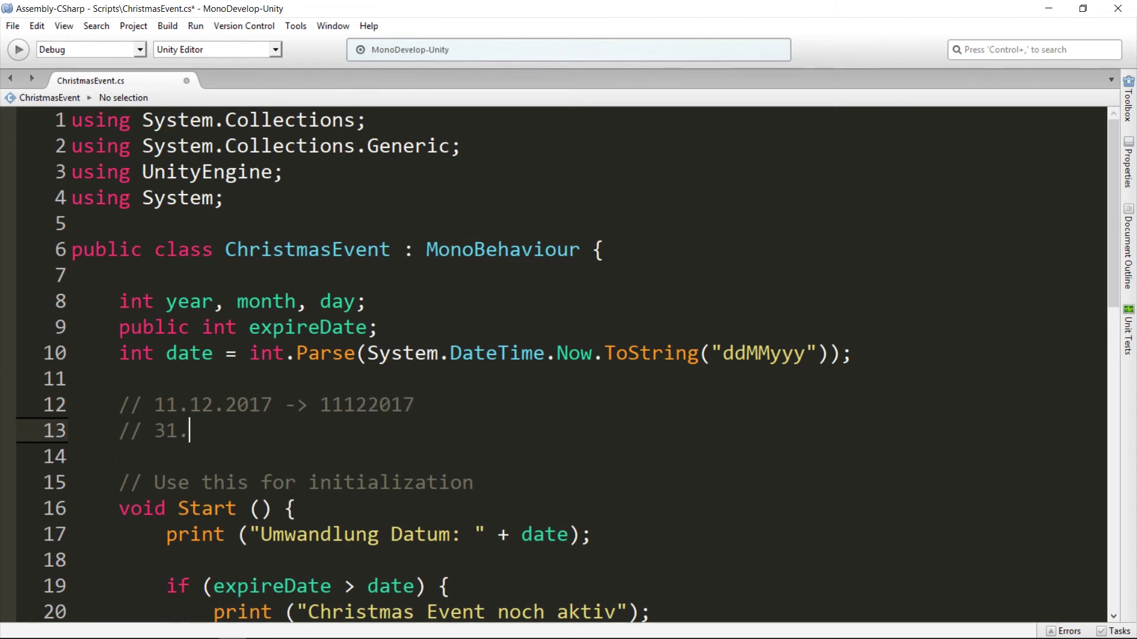
{"action": "type", "text": "12.2017 -> "}
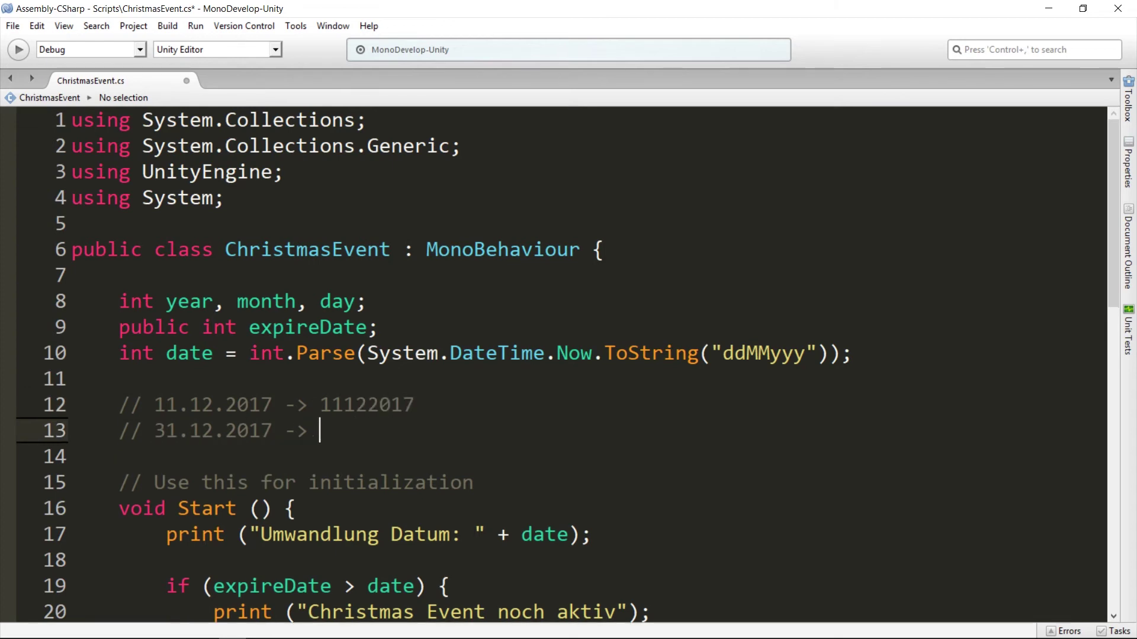
{"action": "type", "text": "31"}
{"action": "type", "text": "122017"}
{"action": "key", "text": "ctrl+s"}
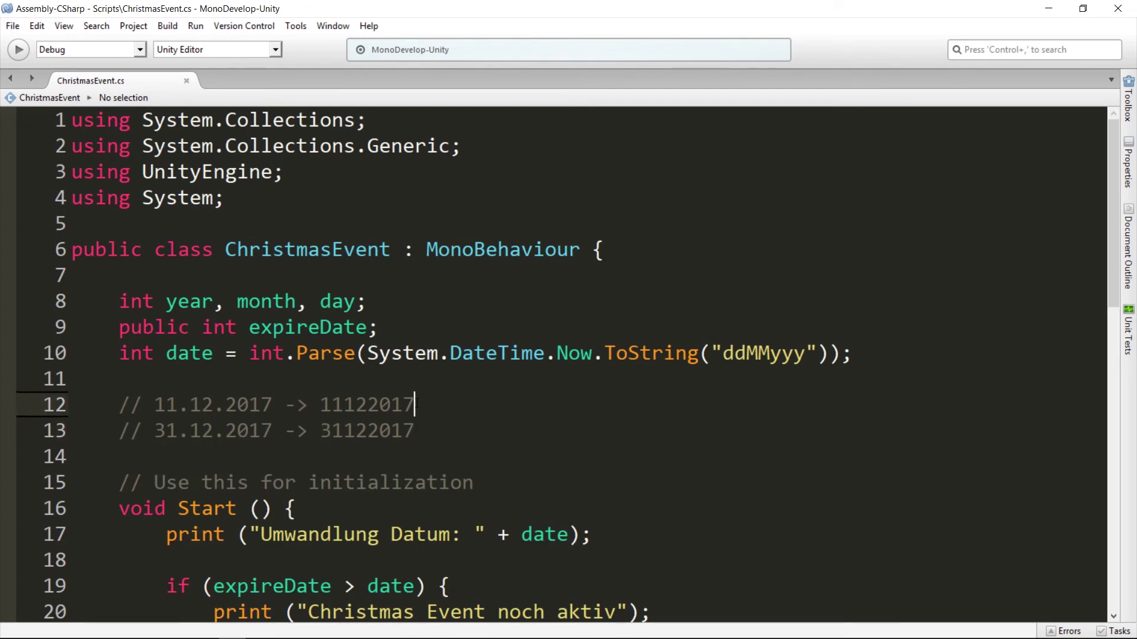
Step: Compare the digits of 11122017 and 31122017, then begin a third comment line
{"action": "mouse_move", "coordinate": [434, 410]}
{"action": "left_mouse_down"}
{"action": "mouse_move", "coordinate": [319, 405]}
{"action": "mouse_move", "coordinate": [391, 431]}
{"action": "left_mouse_up"}
{"action": "left_click", "coordinate": [328, 405]}
{"action": "left_click", "coordinate": [390, 431]}
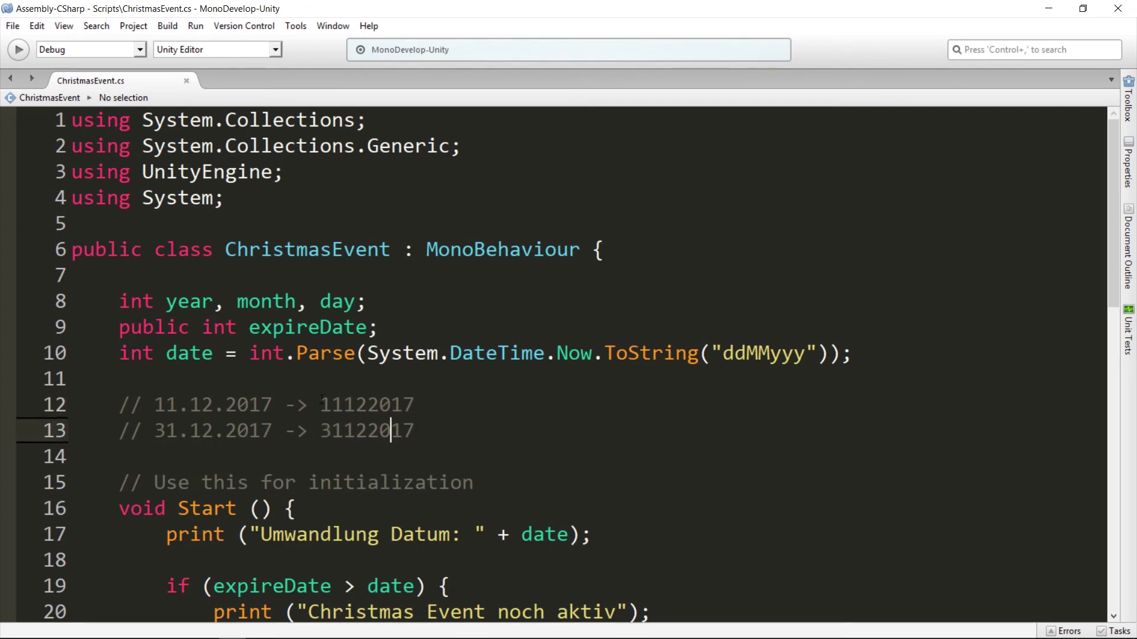
{"action": "mouse_move", "coordinate": [320, 405]}
{"action": "left_mouse_down"}
{"action": "mouse_move", "coordinate": [343, 405]}
{"action": "mouse_move", "coordinate": [341, 430]}
{"action": "left_mouse_up"}
{"action": "mouse_move", "coordinate": [415, 431]}
{"action": "left_mouse_down"}
{"action": "mouse_move", "coordinate": [331, 431]}
{"action": "mouse_move", "coordinate": [405, 404]}
{"action": "left_mouse_up"}
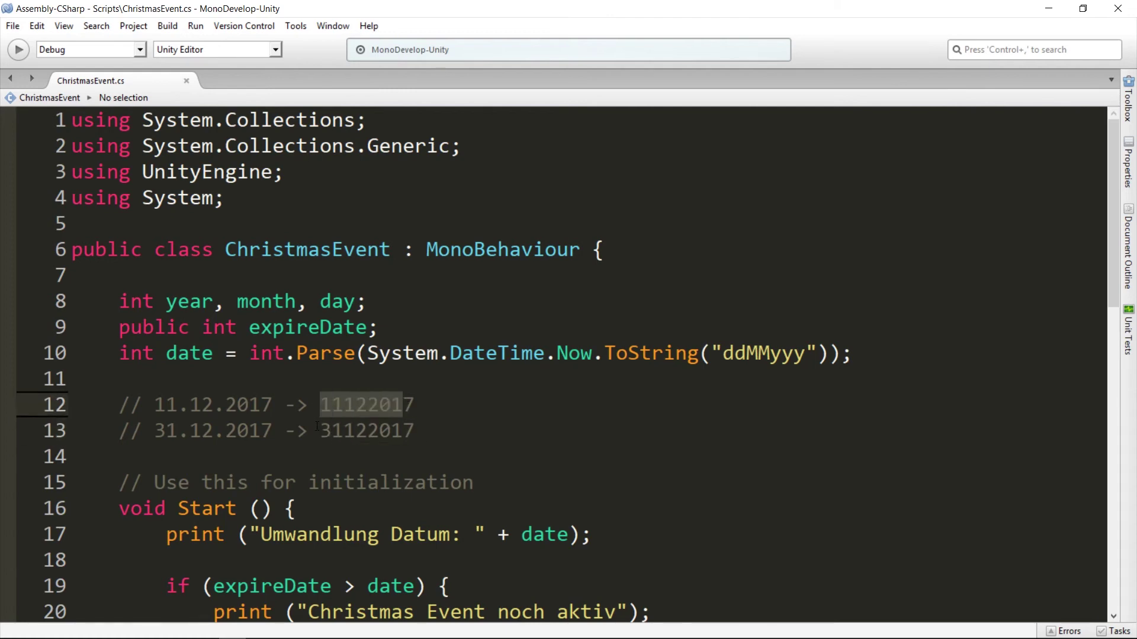
{"action": "left_click_drag", "start_coordinate": [318, 430], "coordinate": [402, 428]}
{"action": "left_click", "coordinate": [441, 423]}
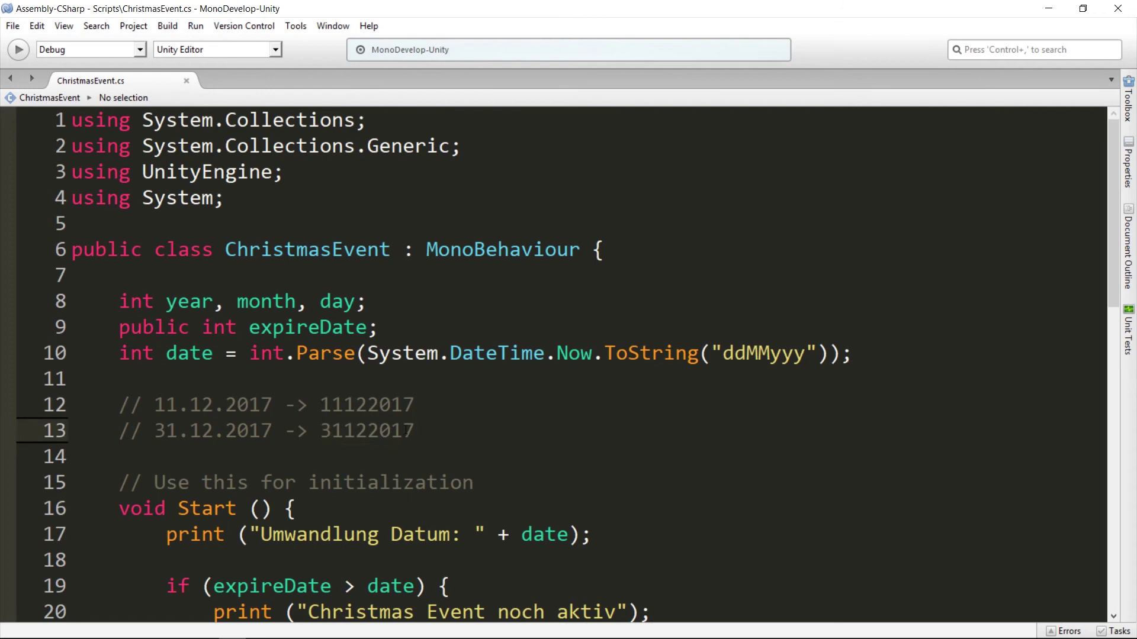
{"action": "key", "text": "Return"}
Step: Begin the comment '// 01.01.2018 ->' and check it against 31122017 and the expireDate condition
{"action": "type", "text": "// "}
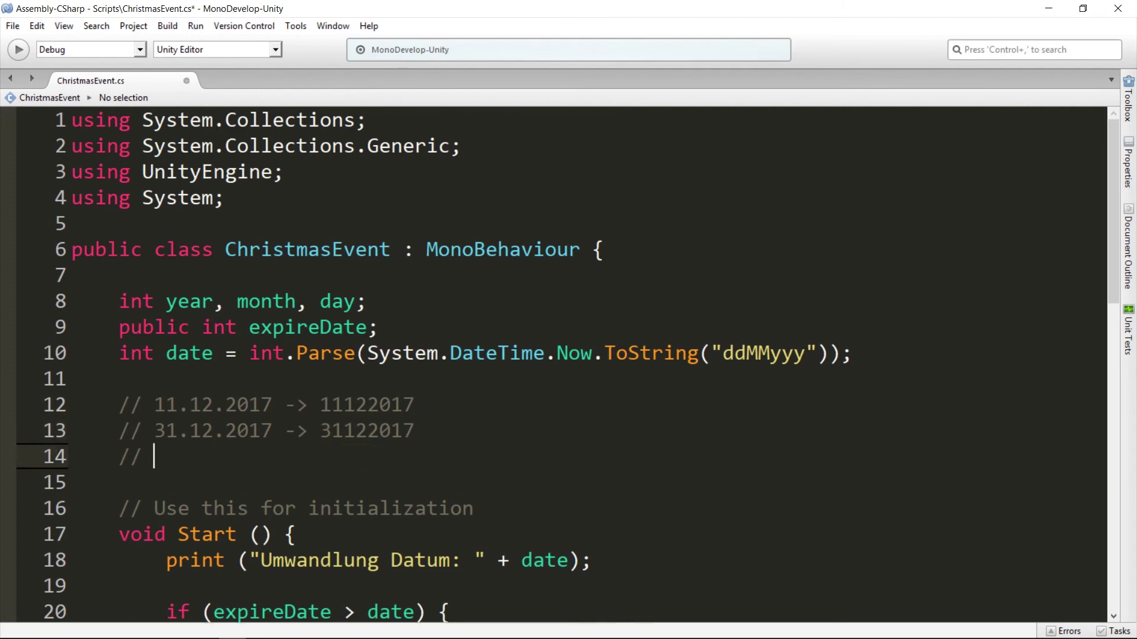
{"action": "type", "text": "01.01"}
{"action": "type", "text": ".2018 -"}
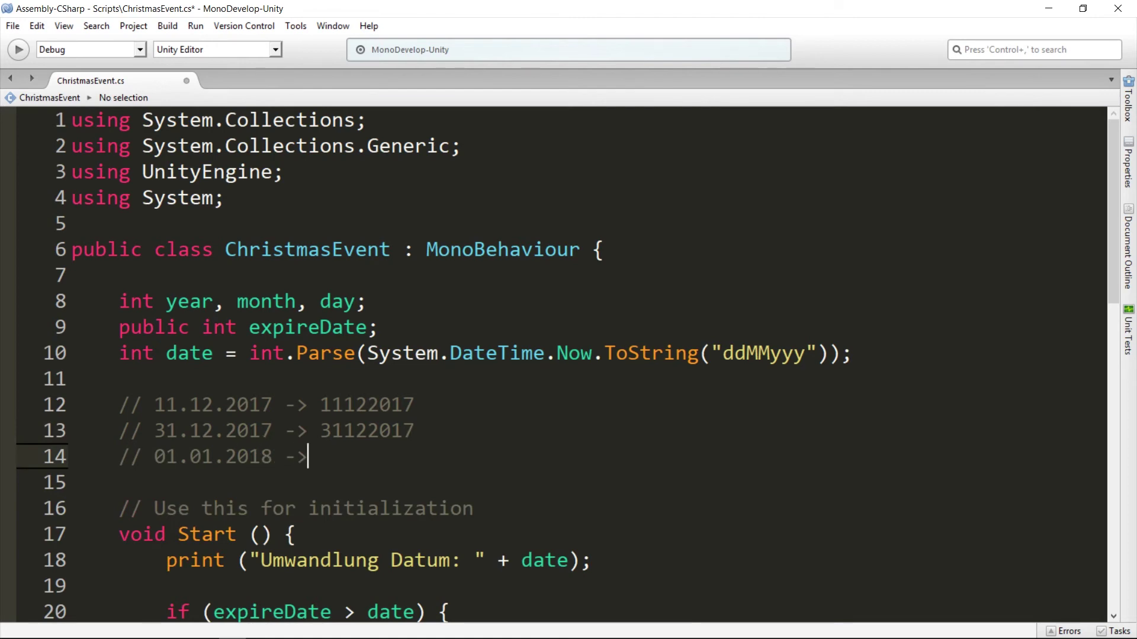
{"action": "type", "text": ">"}
{"action": "left_click_drag", "start_coordinate": [267, 455], "coordinate": [155, 457]}
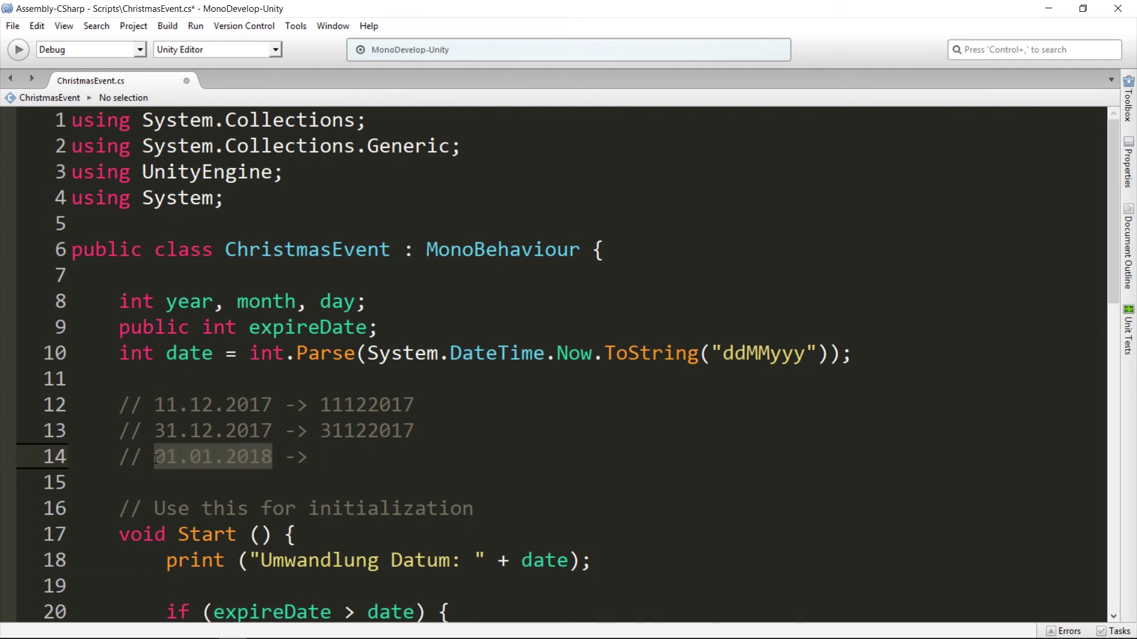
{"action": "left_click_drag", "start_coordinate": [414, 431], "coordinate": [323, 431]}
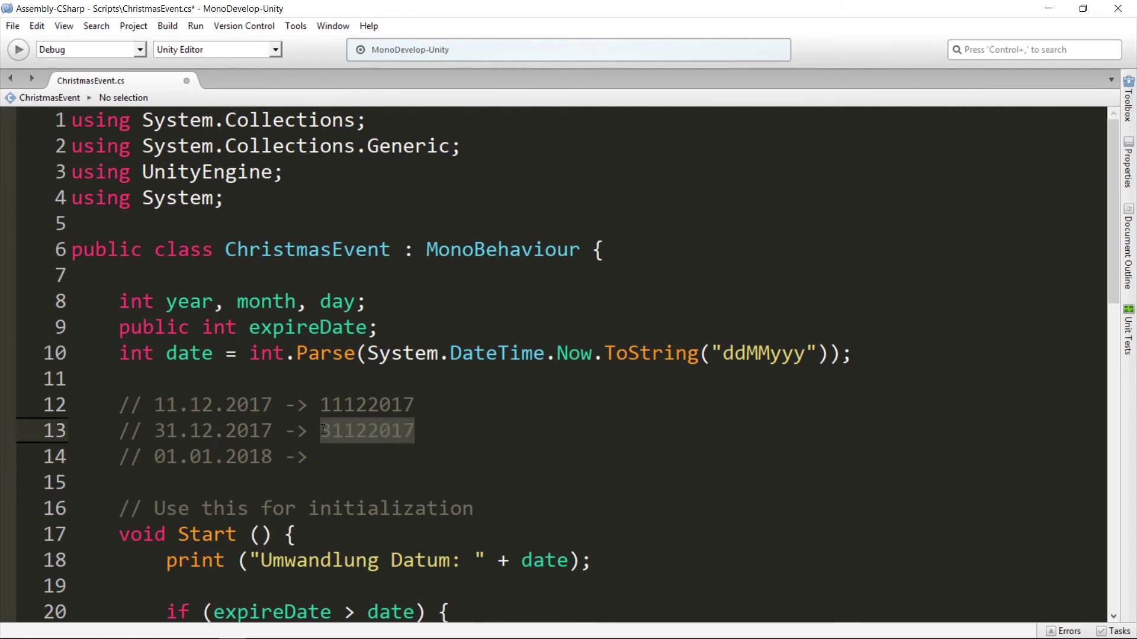
{"action": "scroll", "coordinate": [366, 422], "scroll_direction": "down", "scroll_amount": 3}
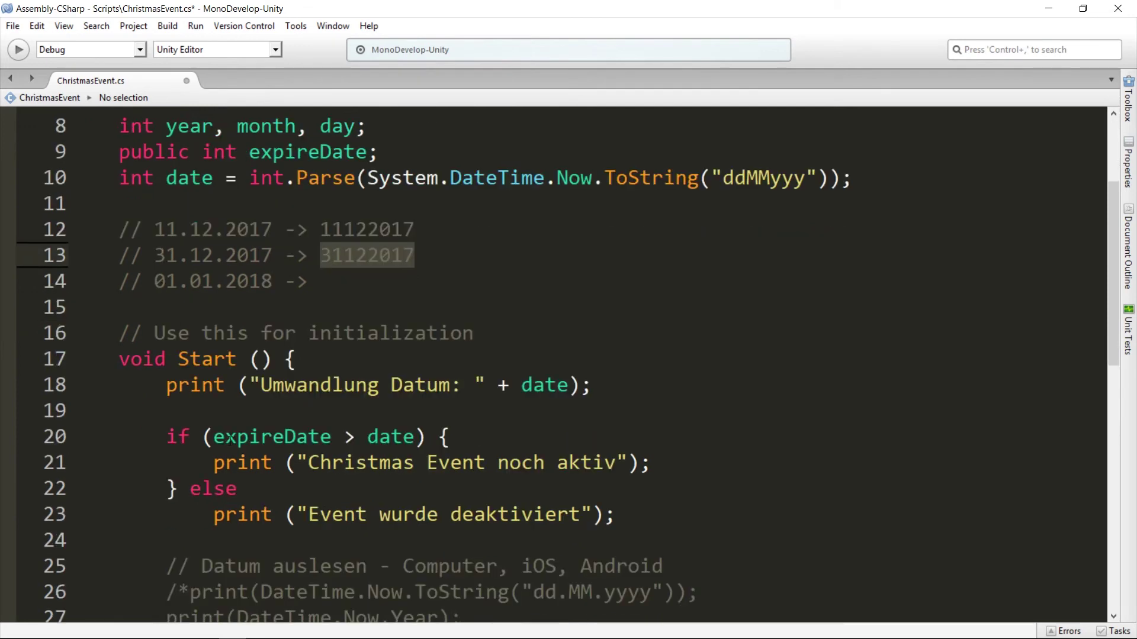
{"action": "left_click_drag", "start_coordinate": [214, 438], "coordinate": [332, 440]}
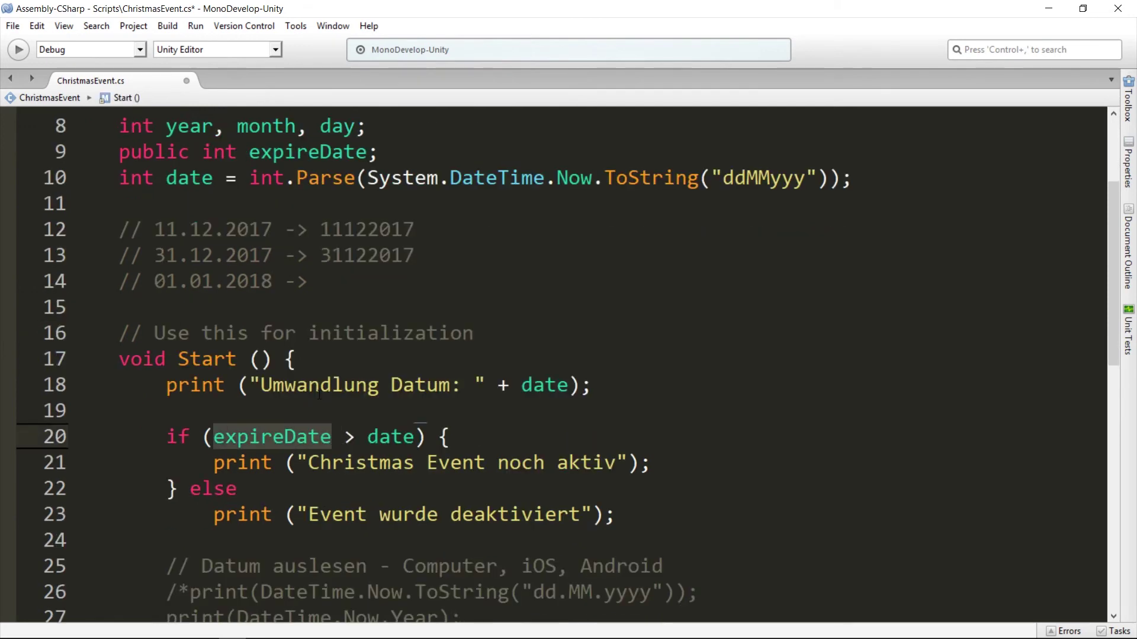
{"action": "scroll", "coordinate": [319, 394], "scroll_direction": "up", "scroll_amount": 1}
{"action": "scroll", "coordinate": [397, 505], "scroll_direction": "down", "scroll_amount": 1}
{"action": "left_click_drag", "start_coordinate": [296, 514], "coordinate": [616, 513]}
{"action": "left_click", "coordinate": [616, 513]}
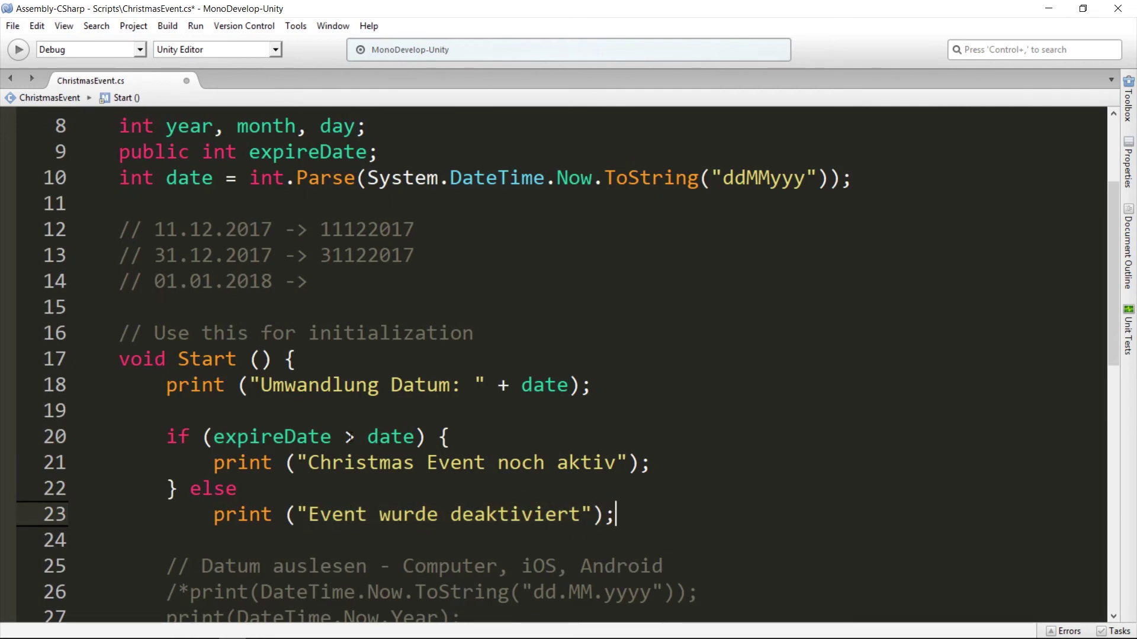
{"action": "scroll", "coordinate": [349, 436], "scroll_direction": "up", "scroll_amount": 3}
Step: Complete the comment as '01.01.2018 -> 01012018' and save the script
{"action": "left_click", "coordinate": [333, 455]}
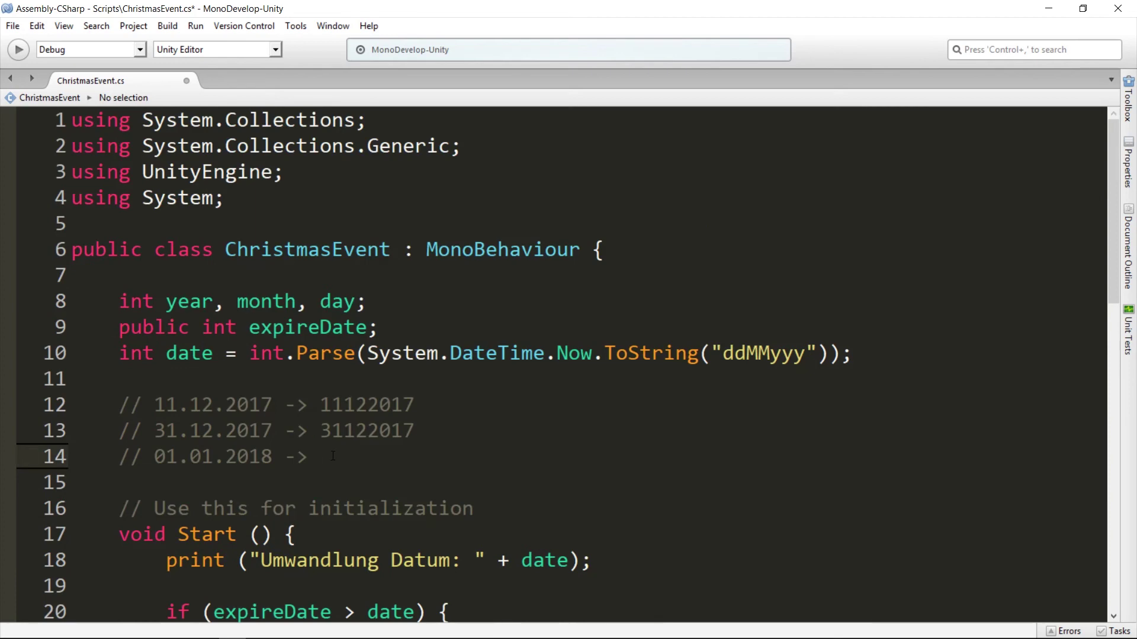
{"action": "type", "text": "01"}
{"action": "type", "text": "01201"}
{"action": "type", "text": "8"}
{"action": "key", "text": "ctrl+s"}
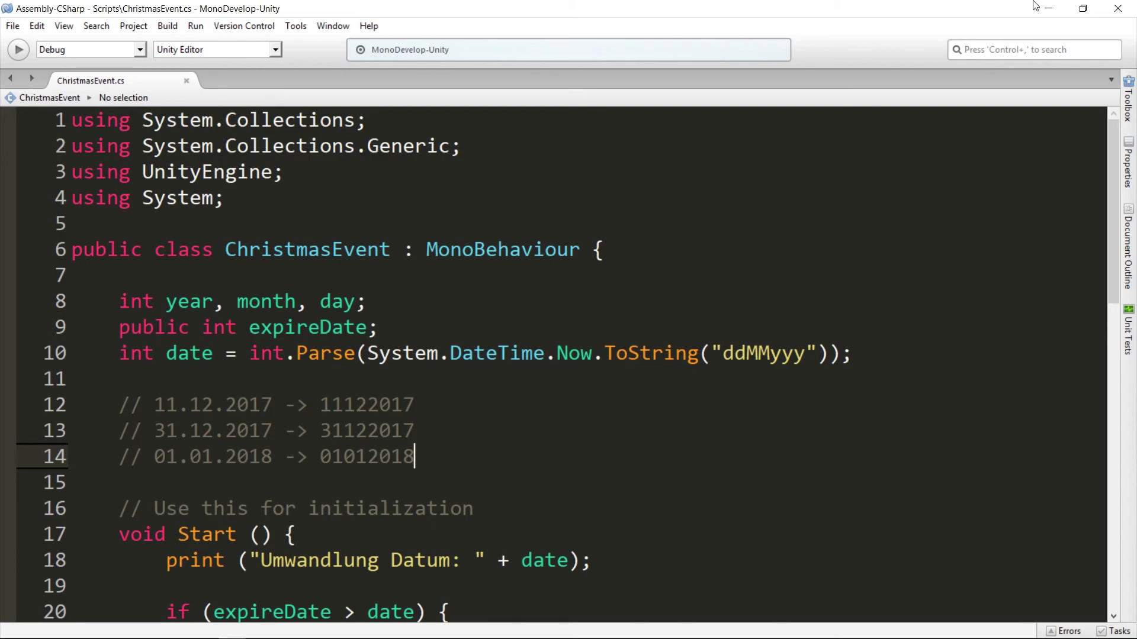
{"action": "left_click", "coordinate": [1049, 8]}
Step: Retype the Christmas Event's Inspector Expire Date with the 1 January 2018 value
{"action": "left_click", "coordinate": [1028, 188]}
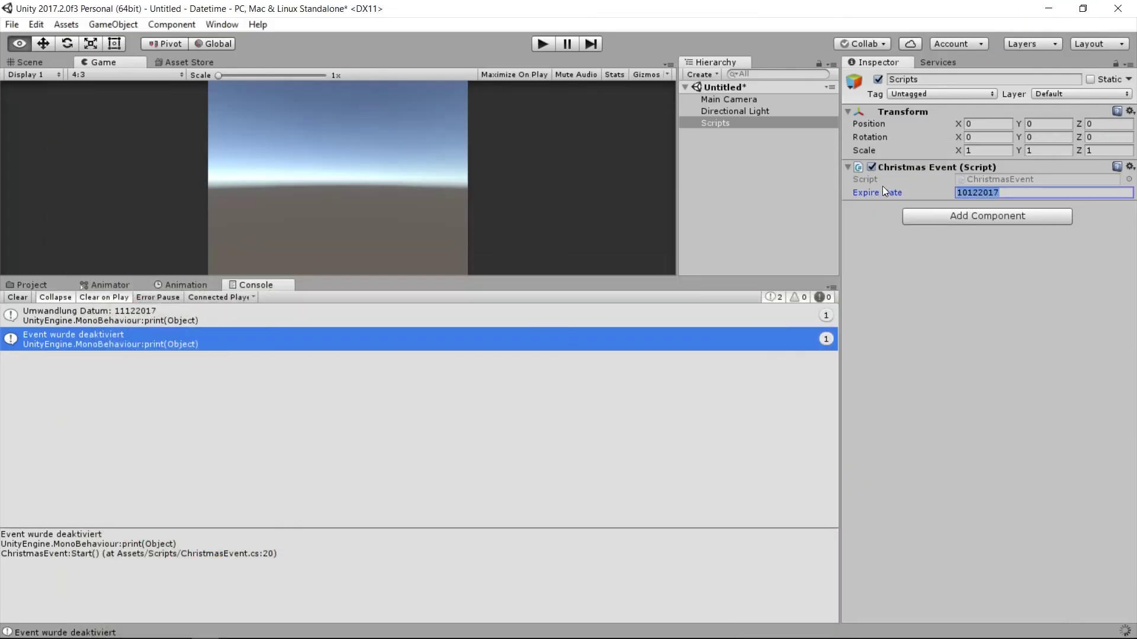
{"action": "type", "text": "0"}
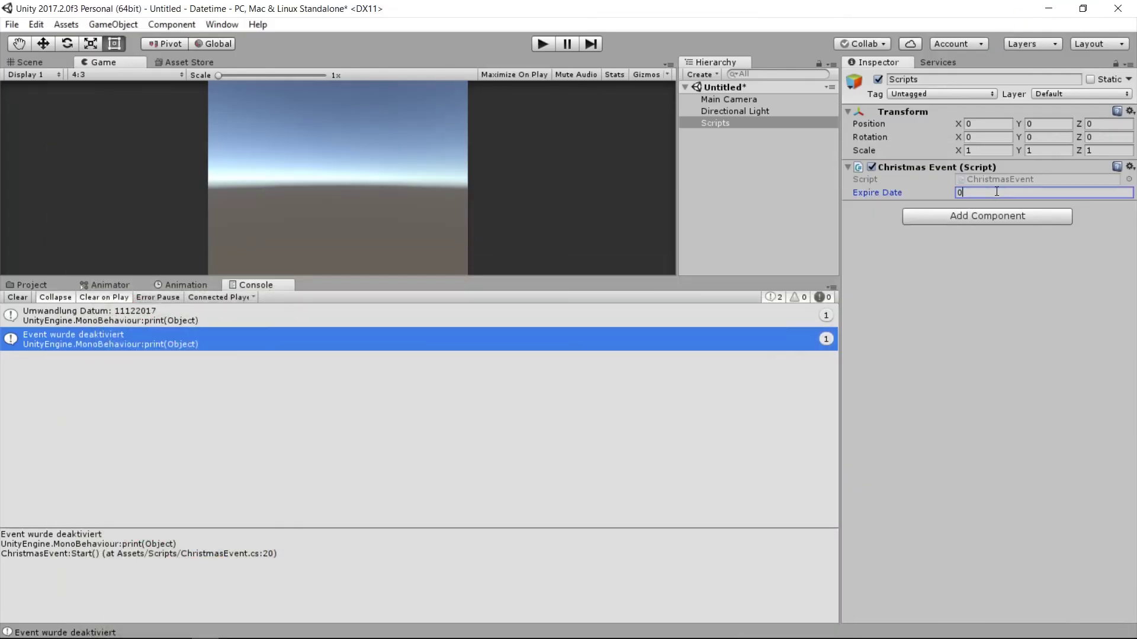
{"action": "type", "text": "012018"}
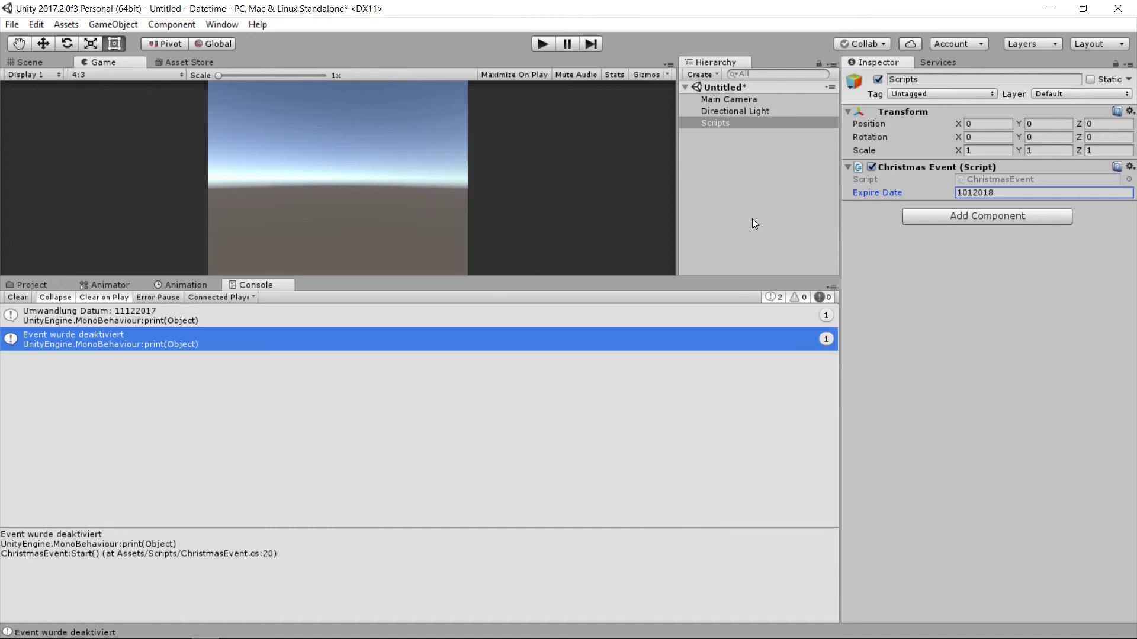
Step: Run and stop the scene, then review line 14's example mapping 01.01.2018 to 01012018
{"action": "left_click", "coordinate": [541, 43]}
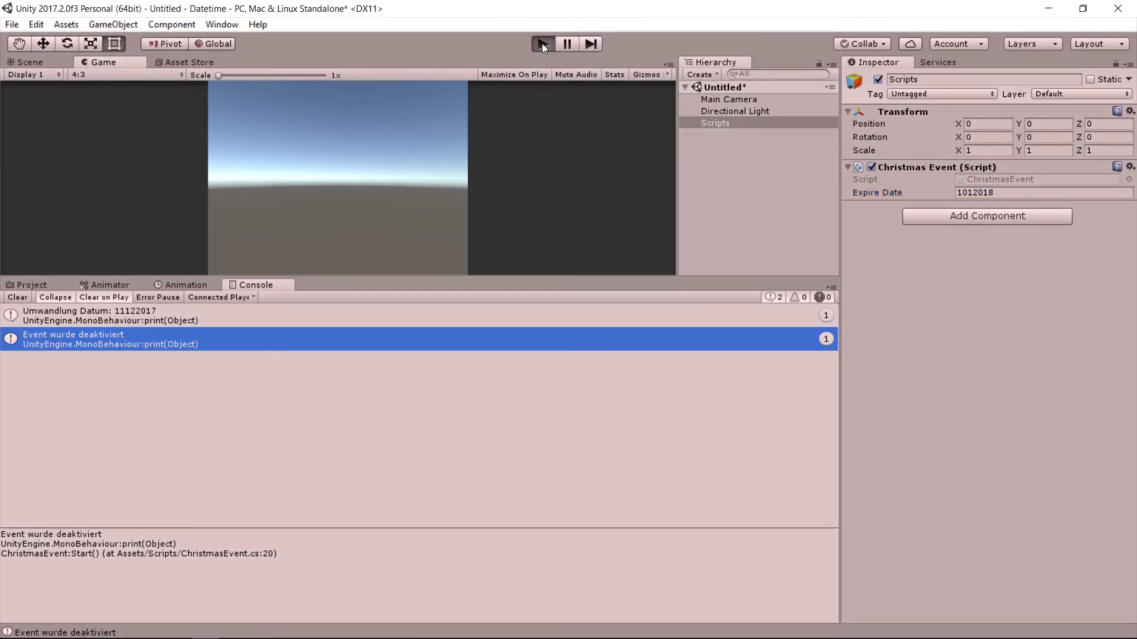
{"action": "key", "text": "ctrl+p"}
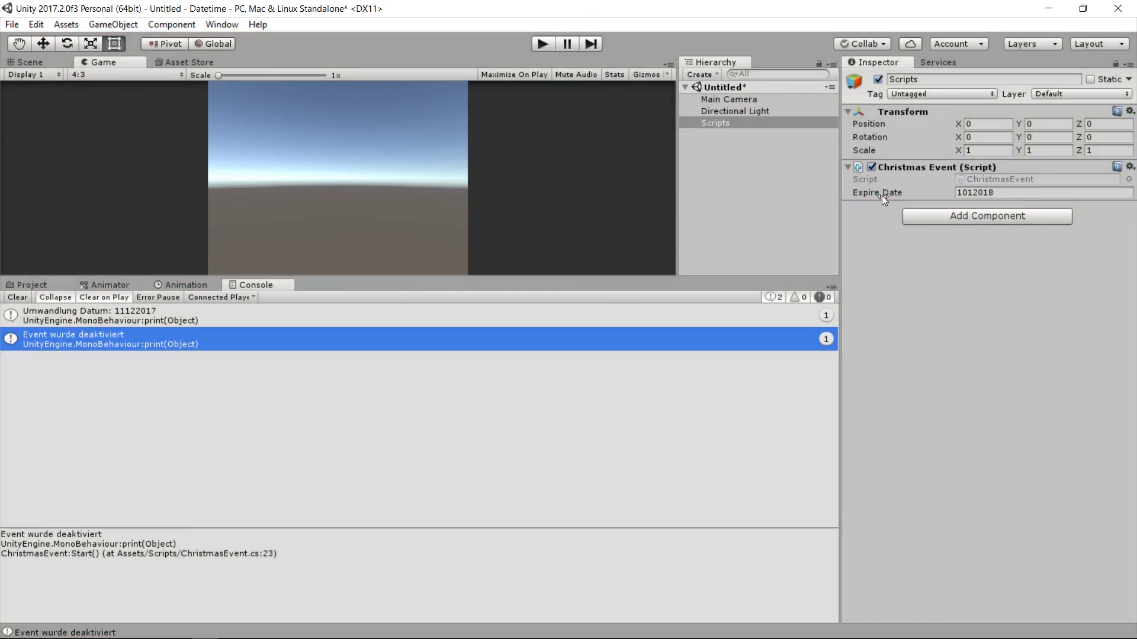
{"action": "key", "text": "alt+Tab"}
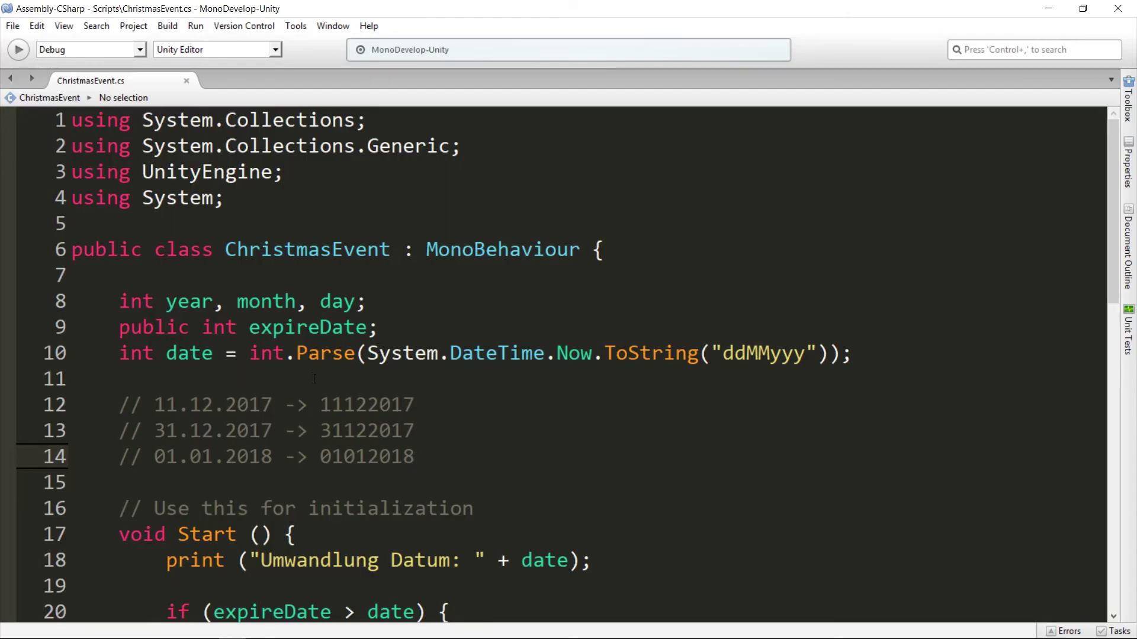
{"action": "left_click_drag", "start_coordinate": [152, 457], "coordinate": [272, 457]}
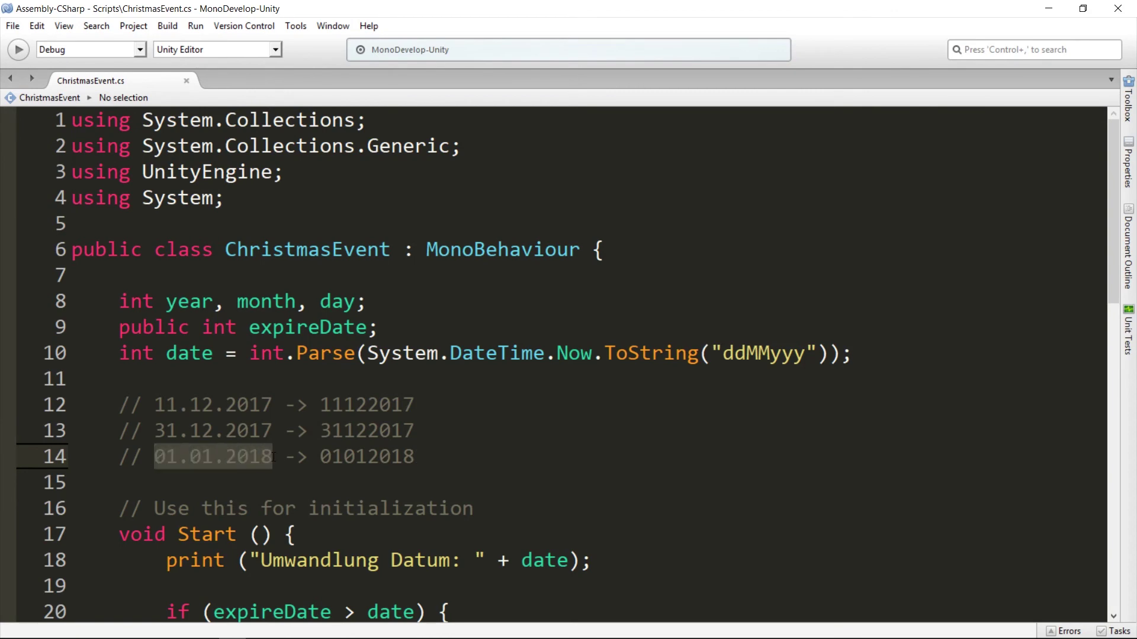
{"action": "left_click", "coordinate": [273, 456]}
{"action": "left_click_drag", "start_coordinate": [419, 456], "coordinate": [321, 456]}
{"action": "left_click", "coordinate": [325, 455]}
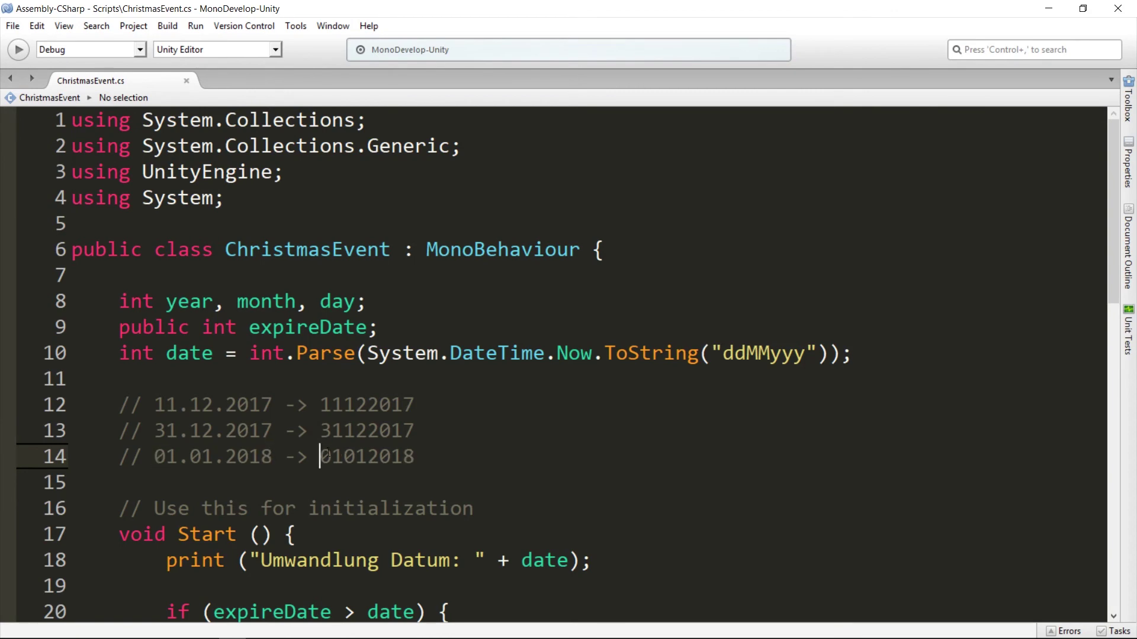
{"action": "key", "text": "alt+Tab"}
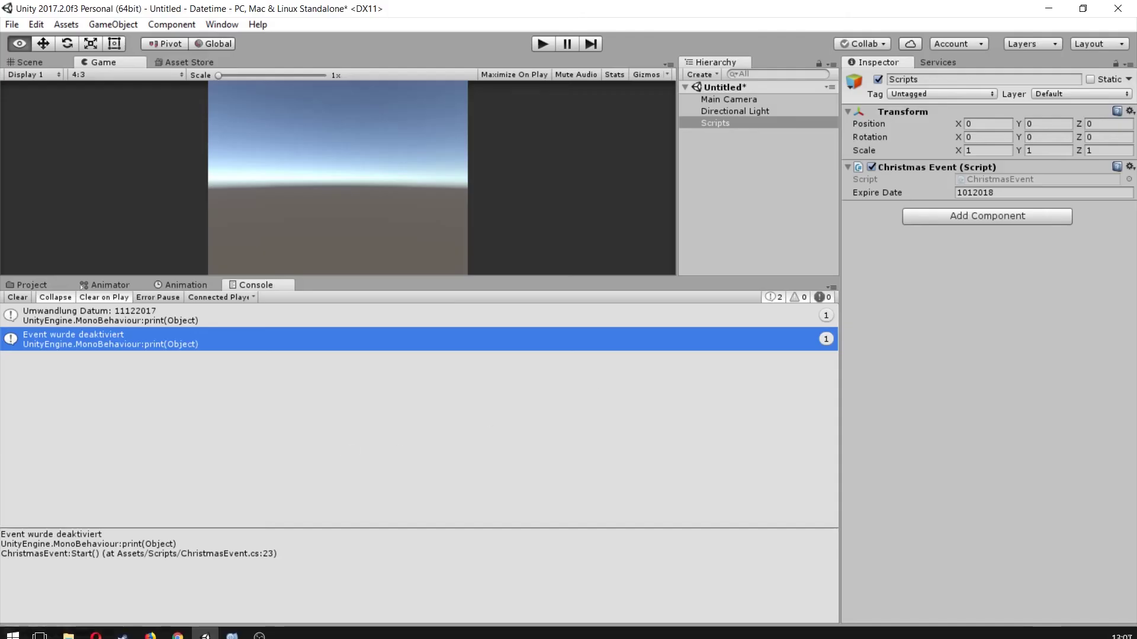
Step: Check today's date, clear the Console, and rerun the scene before returning to ChristmasEvent.cs
{"action": "left_click", "coordinate": [1115, 626]}
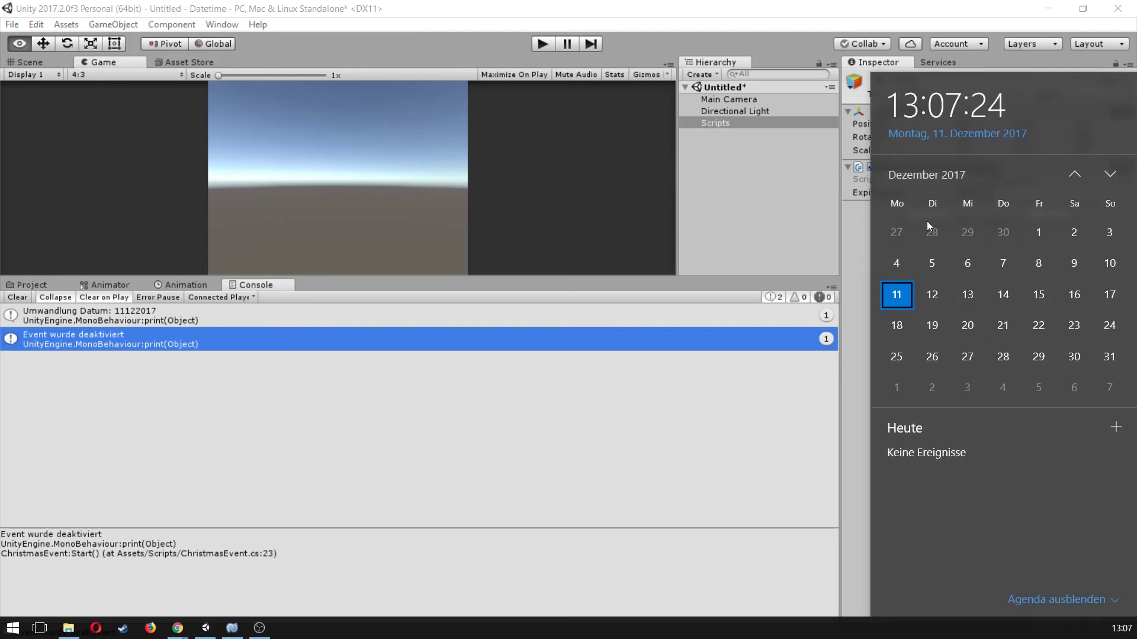
{"action": "key", "text": "alt+Tab"}
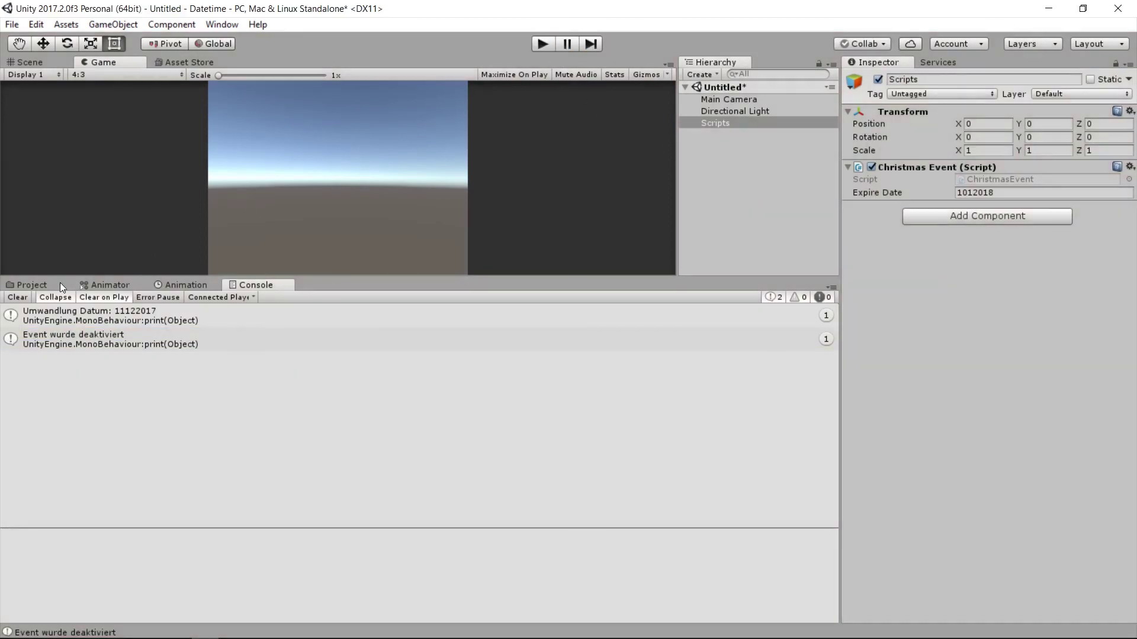
{"action": "left_click", "coordinate": [17, 298]}
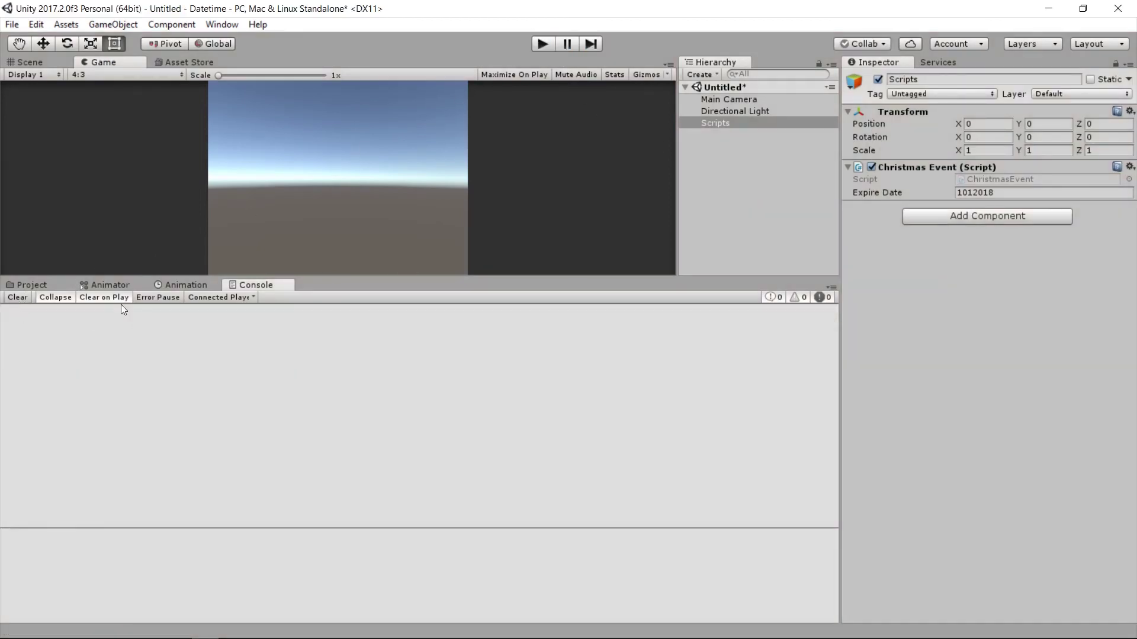
{"action": "left_click", "coordinate": [543, 42]}
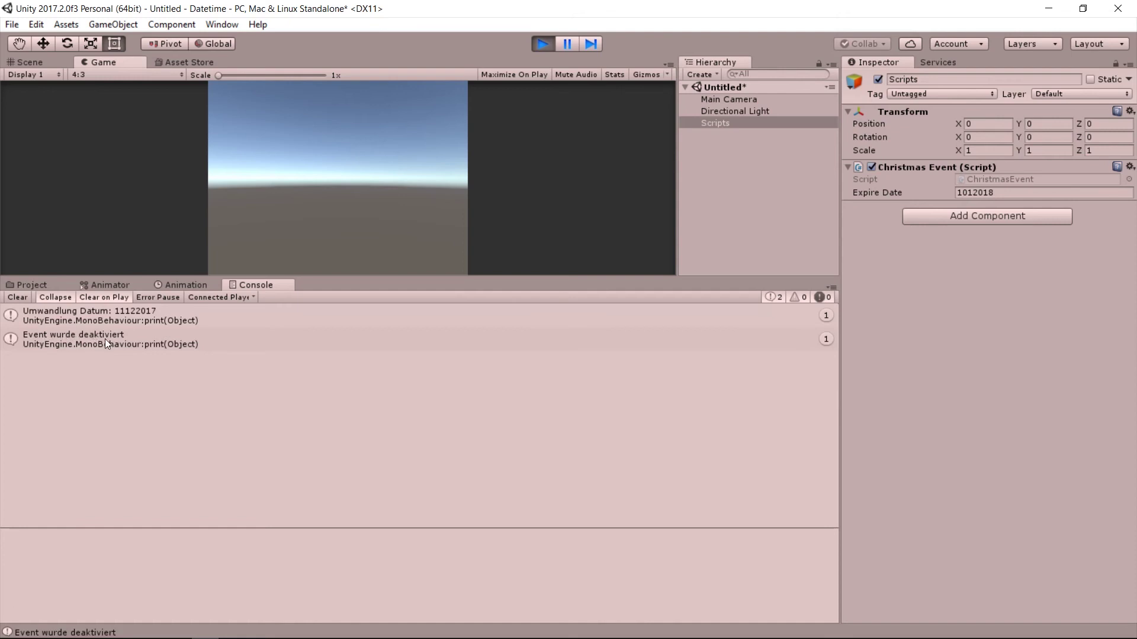
{"action": "left_click", "coordinate": [542, 43]}
{"action": "key", "text": "alt+Tab"}
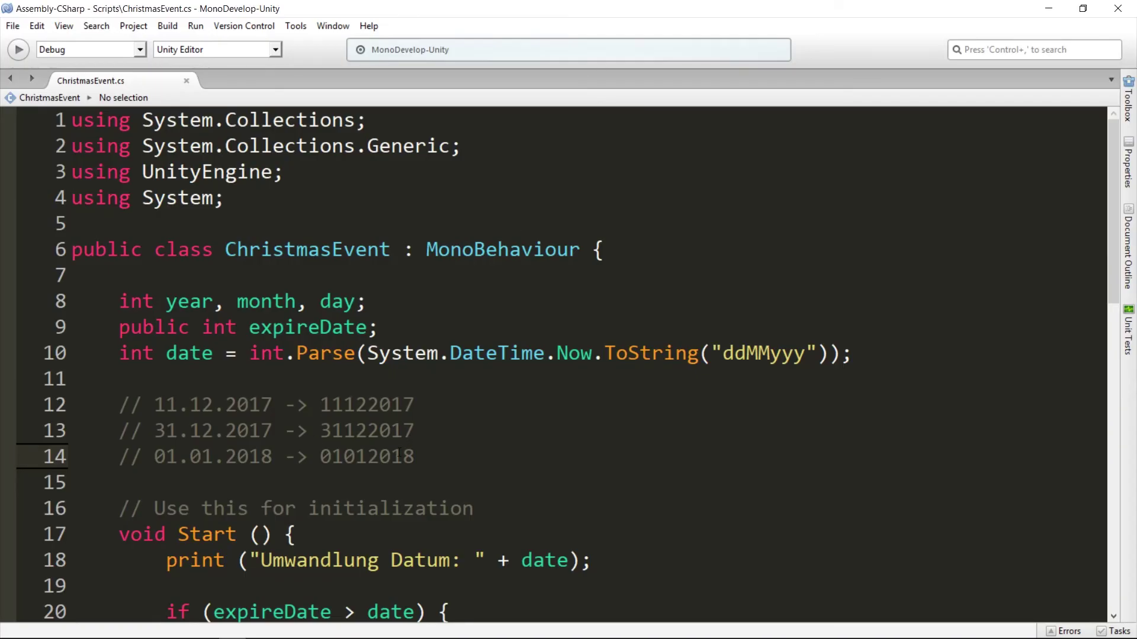
{"action": "scroll", "coordinate": [392, 457], "scroll_direction": "down", "scroll_amount": 1}
{"action": "left_click", "coordinate": [422, 396]}
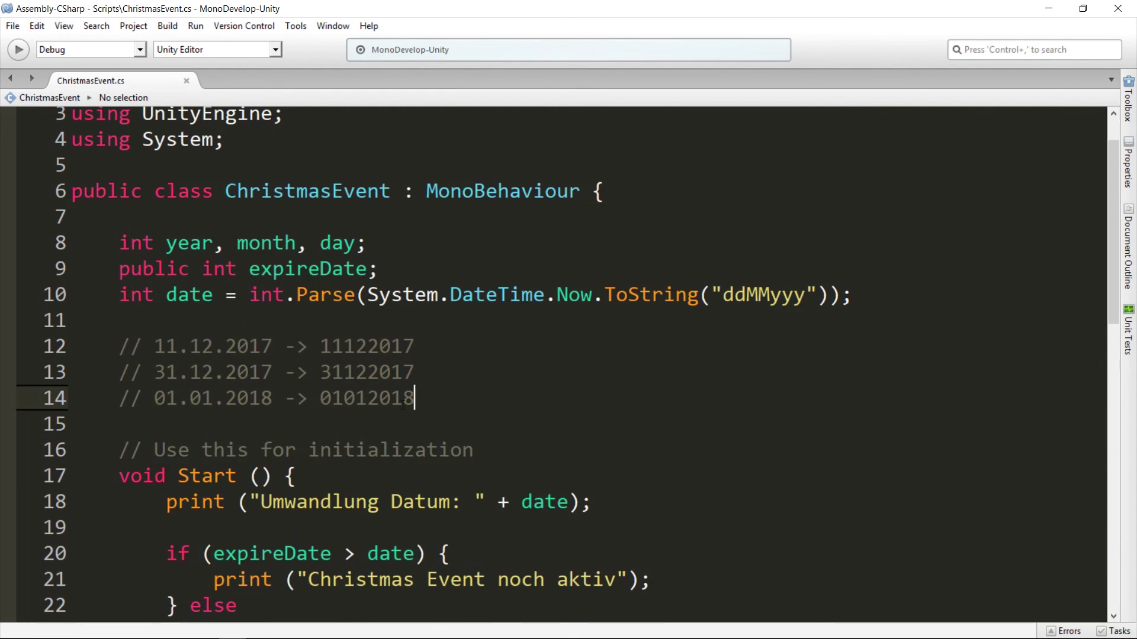
{"action": "scroll", "coordinate": [422, 396], "scroll_direction": "down", "scroll_amount": 1}
{"action": "left_click_drag", "start_coordinate": [415, 340], "coordinate": [385, 341]}
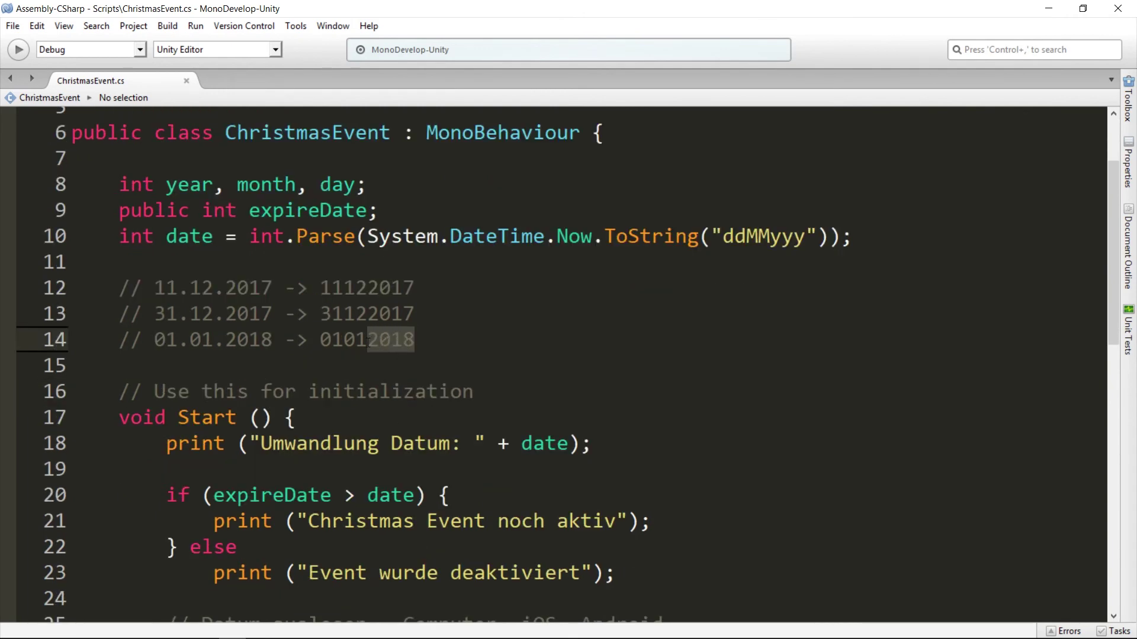
{"action": "double_click", "coordinate": [359, 341]}
{"action": "left_click", "coordinate": [353, 340]}
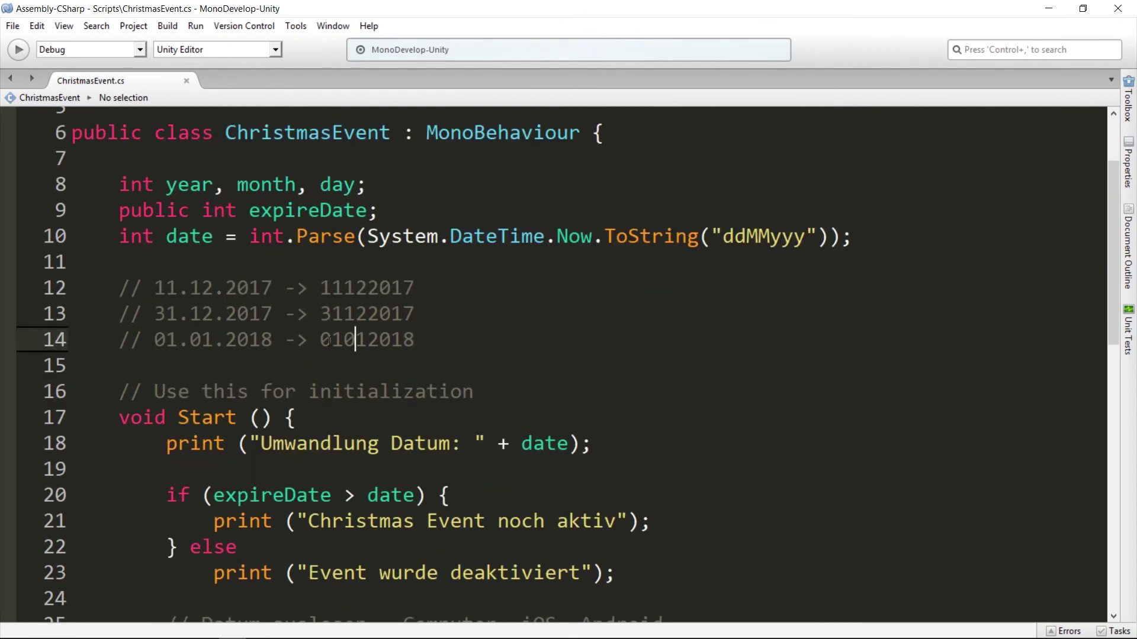
{"action": "left_click", "coordinate": [323, 343]}
{"action": "left_click_drag", "start_coordinate": [321, 338], "coordinate": [339, 337]}
{"action": "double_click", "coordinate": [346, 339]}
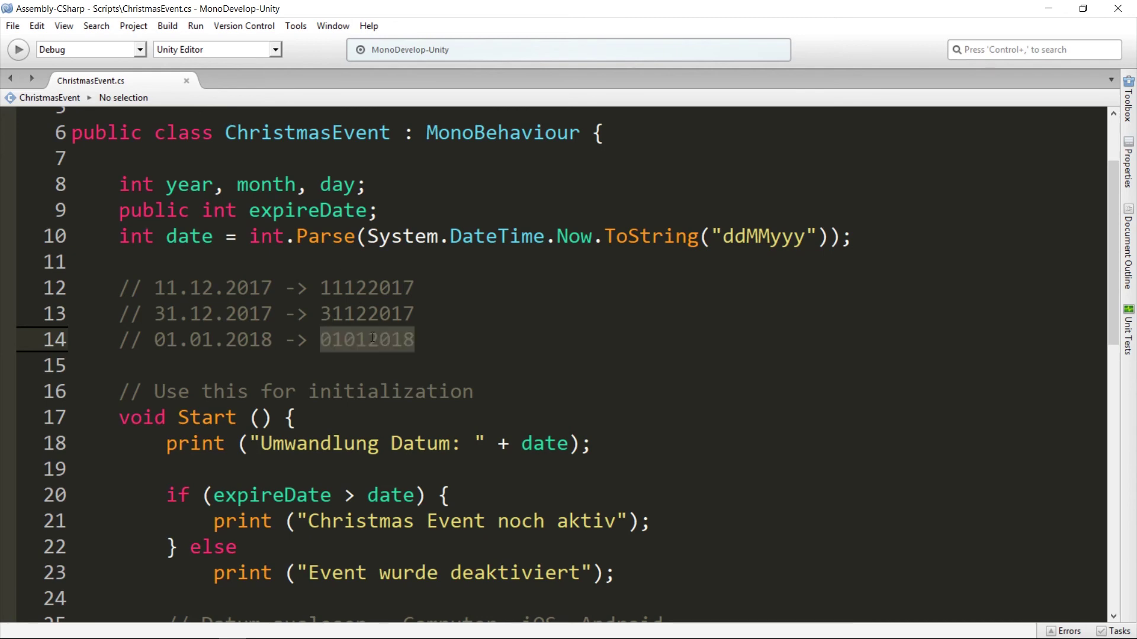
{"action": "left_click", "coordinate": [367, 340]}
{"action": "scroll", "coordinate": [410, 339], "scroll_direction": "down", "scroll_amount": 2}
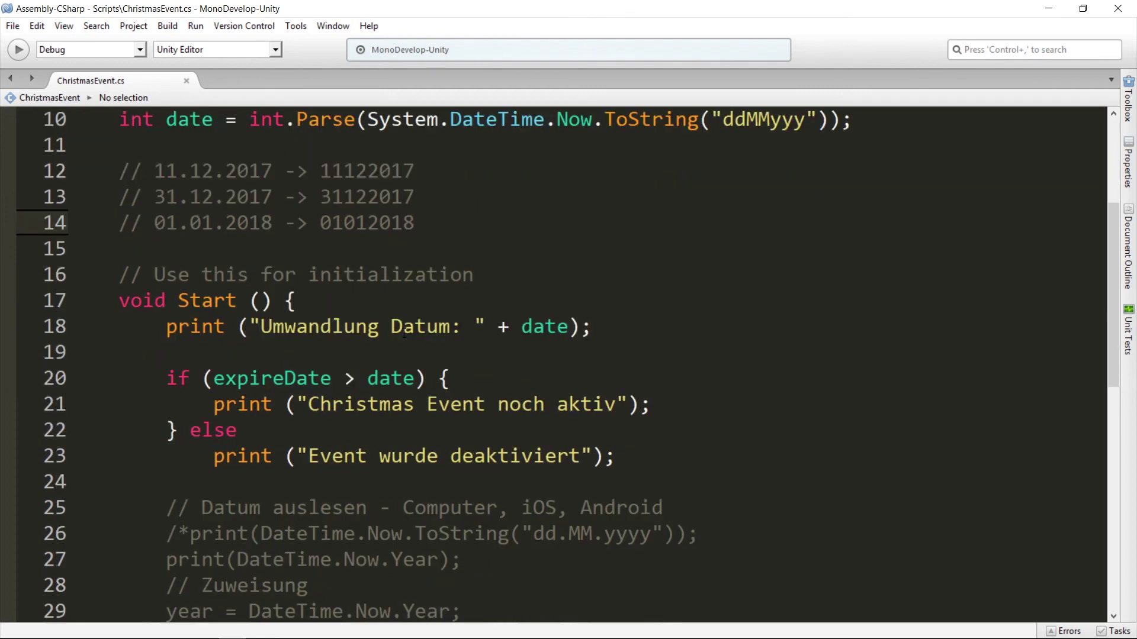
{"action": "scroll", "coordinate": [434, 357], "scroll_direction": "up", "scroll_amount": 2}
{"action": "left_click_drag", "start_coordinate": [434, 358], "coordinate": [118, 314]}
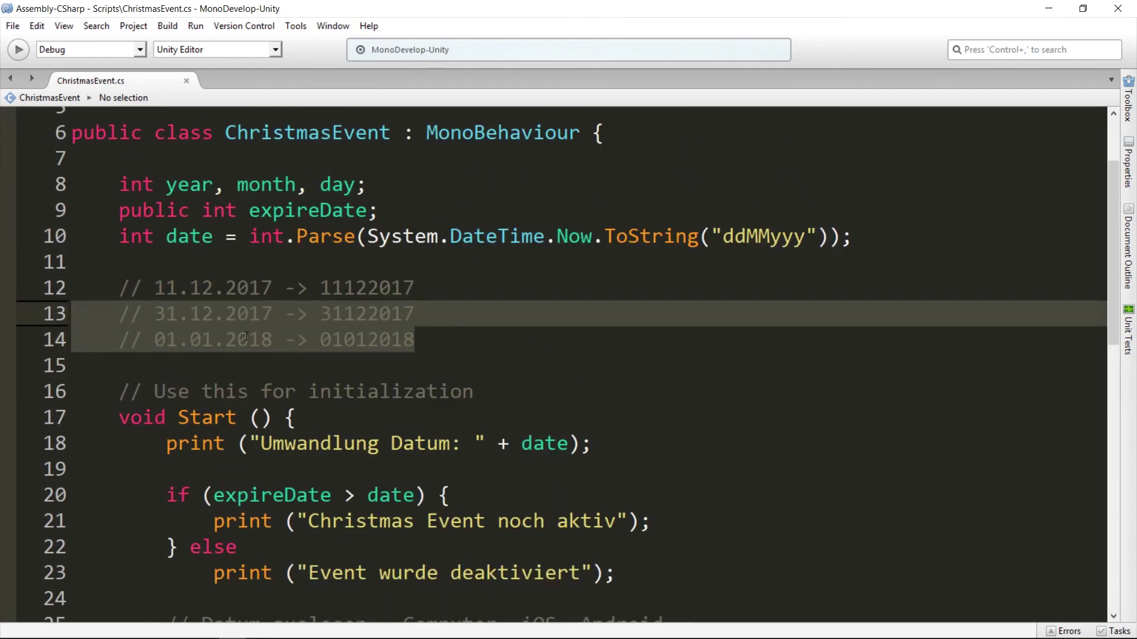
{"action": "left_click", "coordinate": [260, 339]}
{"action": "scroll", "coordinate": [352, 312], "scroll_direction": "down", "scroll_amount": 2}
{"action": "scroll", "coordinate": [351, 313], "scroll_direction": "down", "scroll_amount": 3}
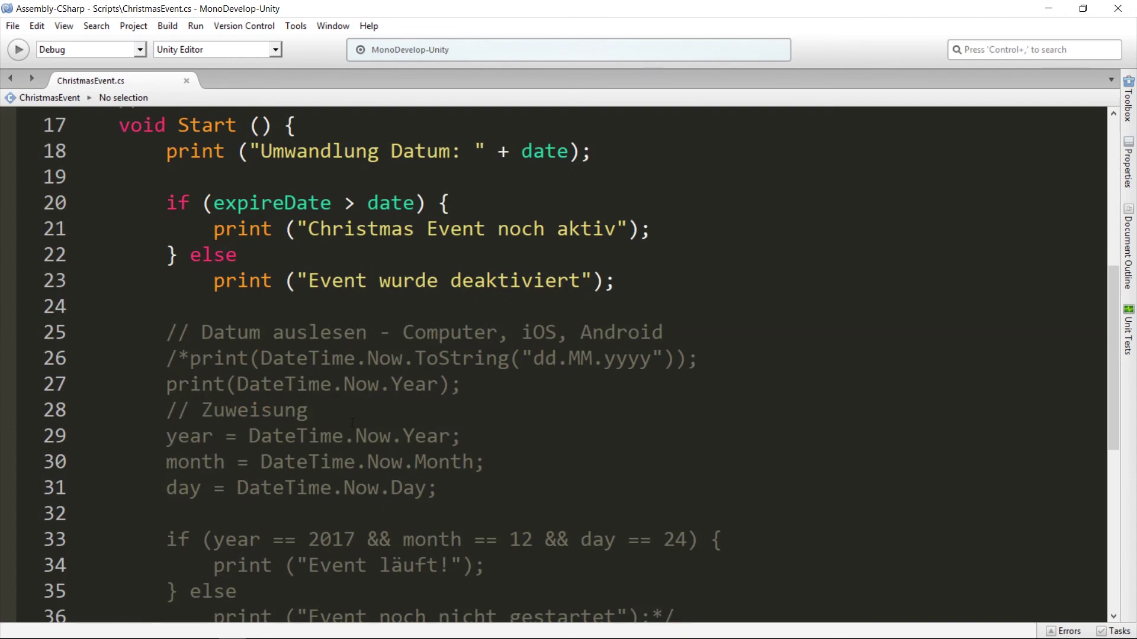
{"action": "scroll", "coordinate": [352, 423], "scroll_direction": "down", "scroll_amount": 2}
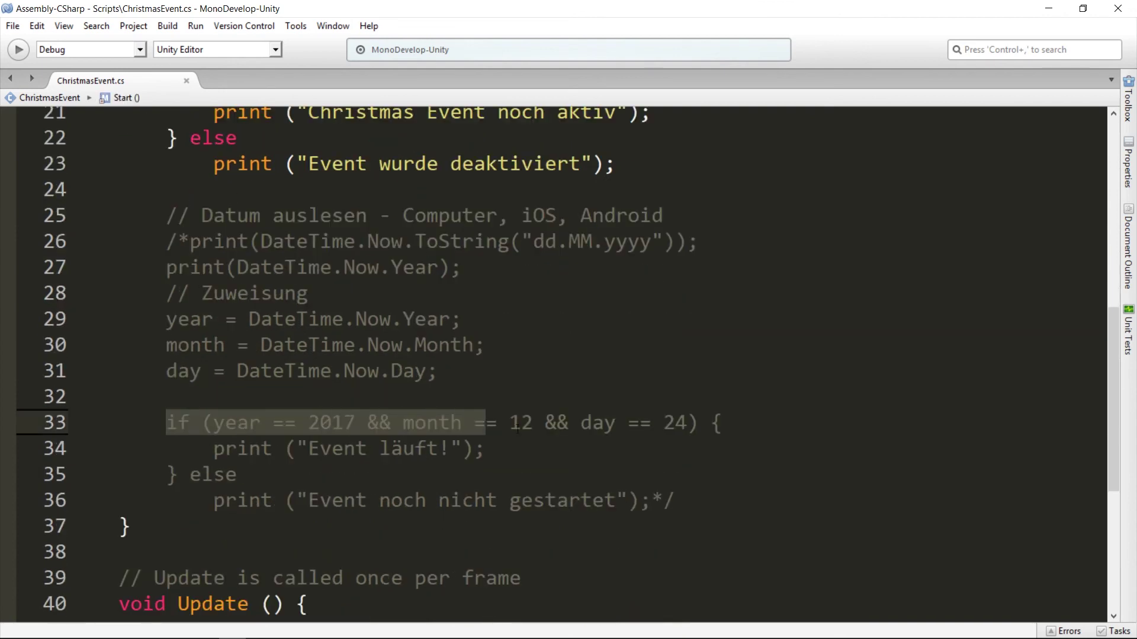
{"action": "left_click_drag", "start_coordinate": [183, 421], "coordinate": [723, 423]}
{"action": "left_click", "coordinate": [722, 422]}
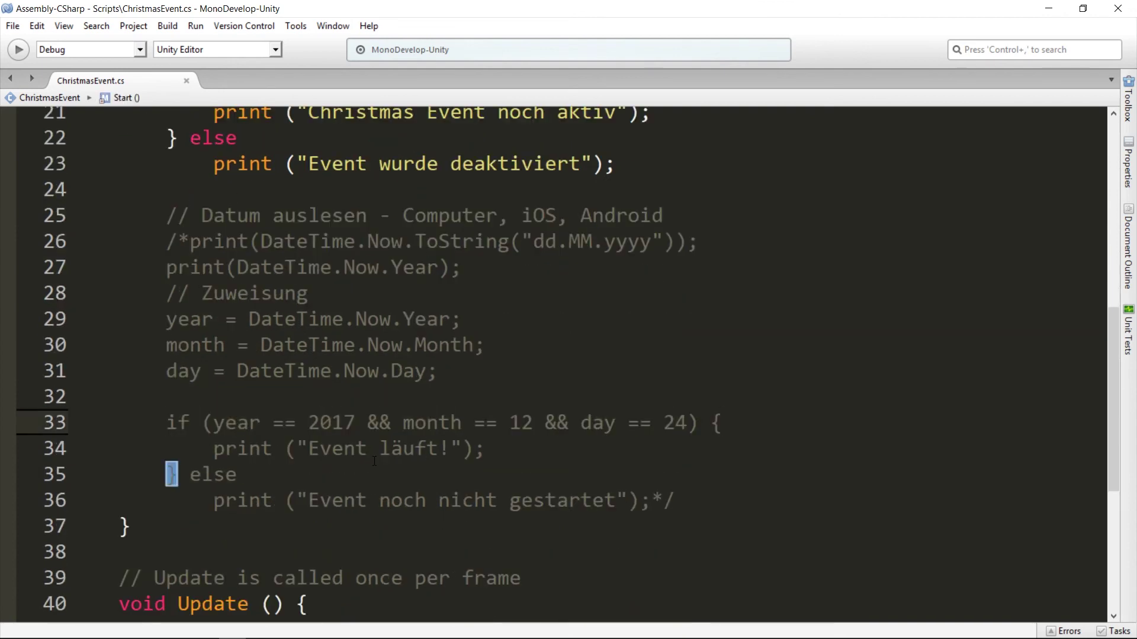
{"action": "scroll", "coordinate": [385, 464], "scroll_direction": "up", "scroll_amount": 5}
{"action": "scroll", "coordinate": [385, 464], "scroll_direction": "up", "scroll_amount": 3}
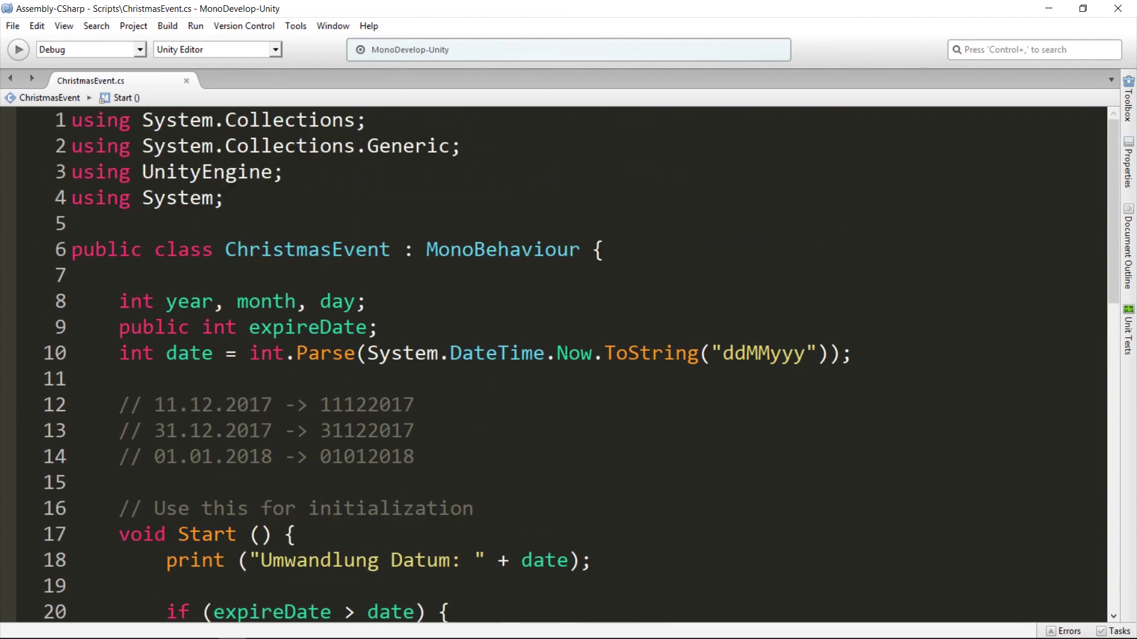
Step: Replace the ddMMyyy format string on line 10 with yyyyMMddd
{"action": "left_click_drag", "start_coordinate": [723, 354], "coordinate": [805, 354]}
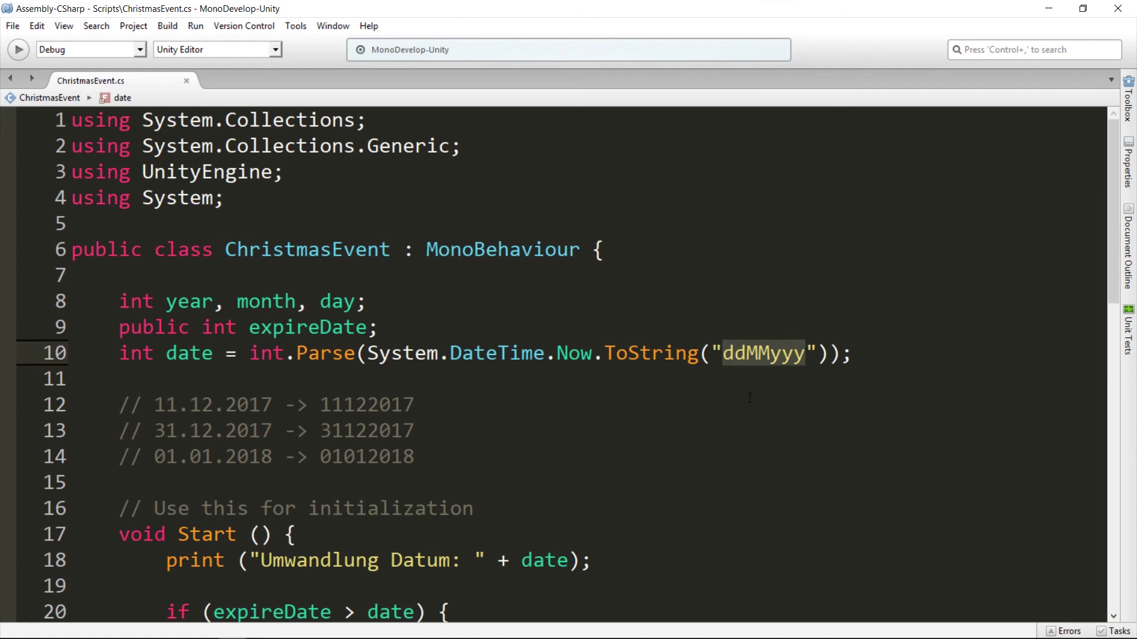
{"action": "type", "text": "yyyy"}
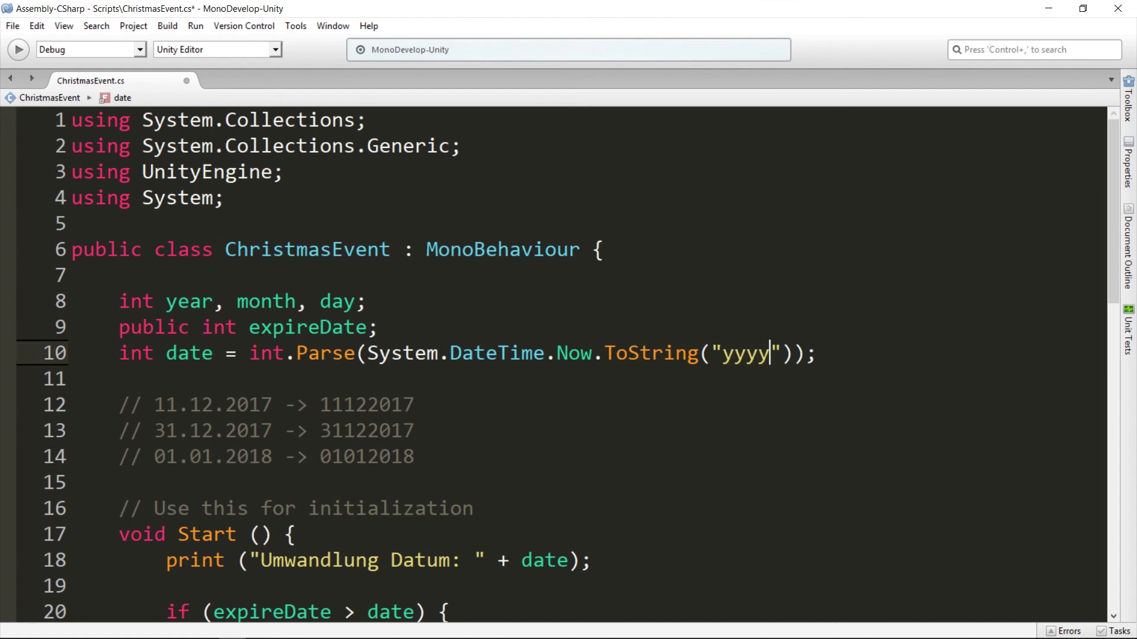
{"action": "type", "text": "MMddd"}
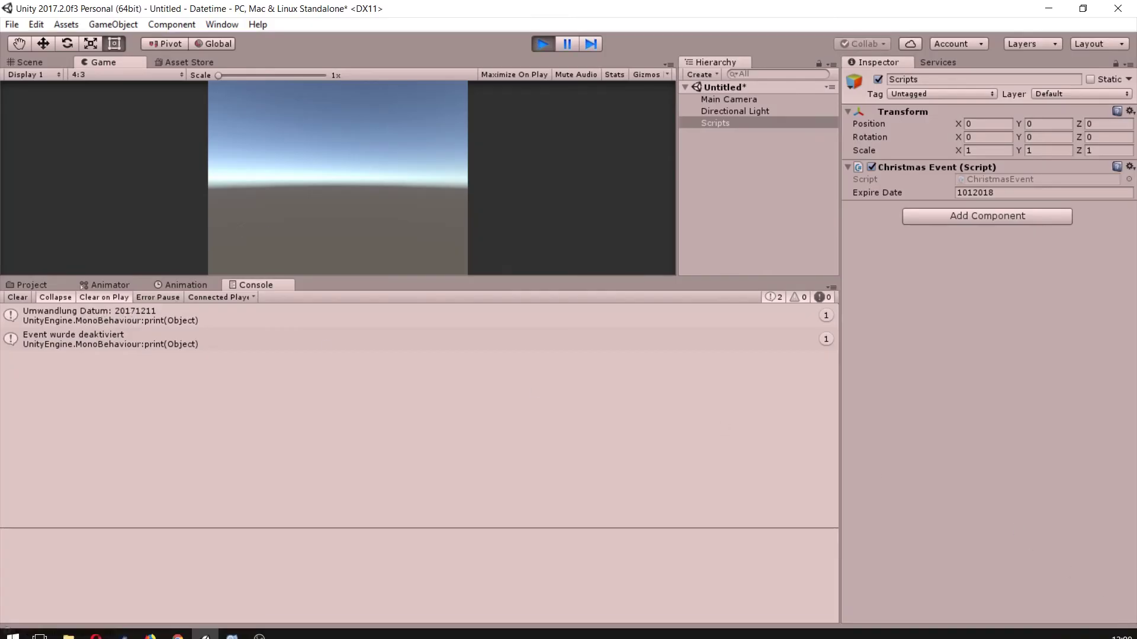
Step: Change Expire Date from 20171211 to 20180101 and rerun so the console reports 'Christmas Event noch aktiv'
{"action": "left_click", "coordinate": [1125, 630]}
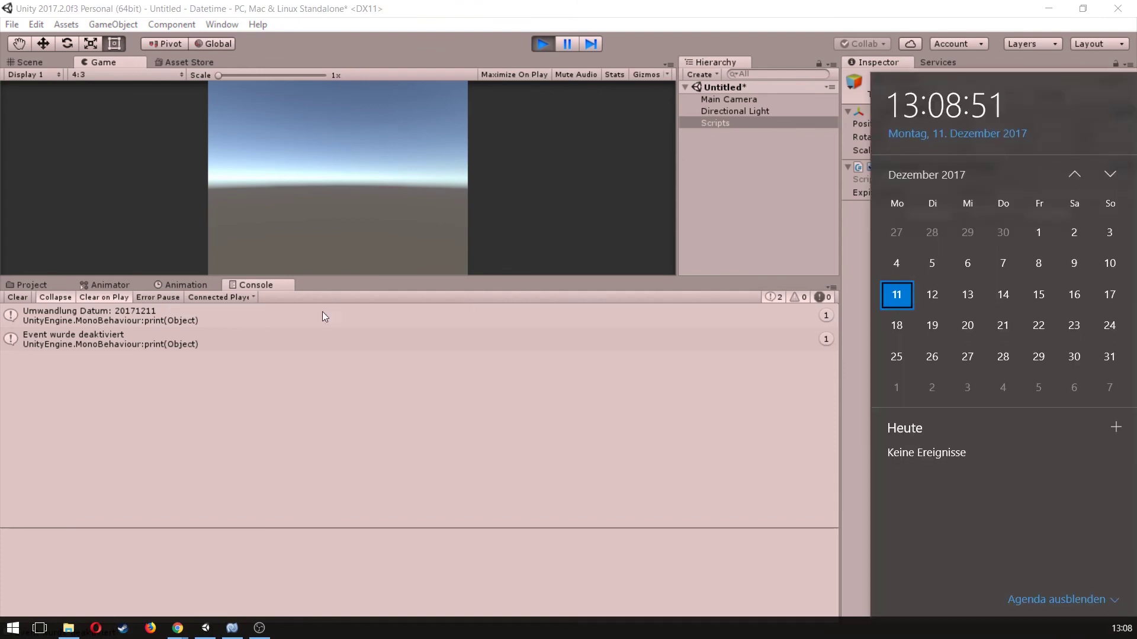
{"action": "left_click", "coordinate": [138, 313]}
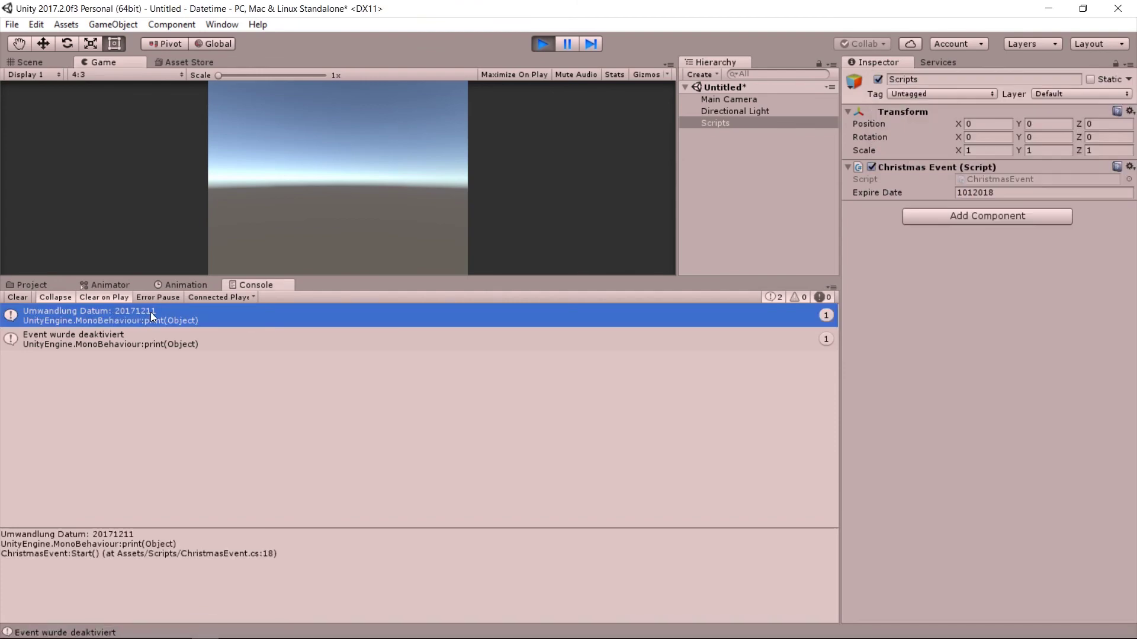
{"action": "key", "text": "ctrl+p"}
{"action": "left_click", "coordinate": [875, 192]}
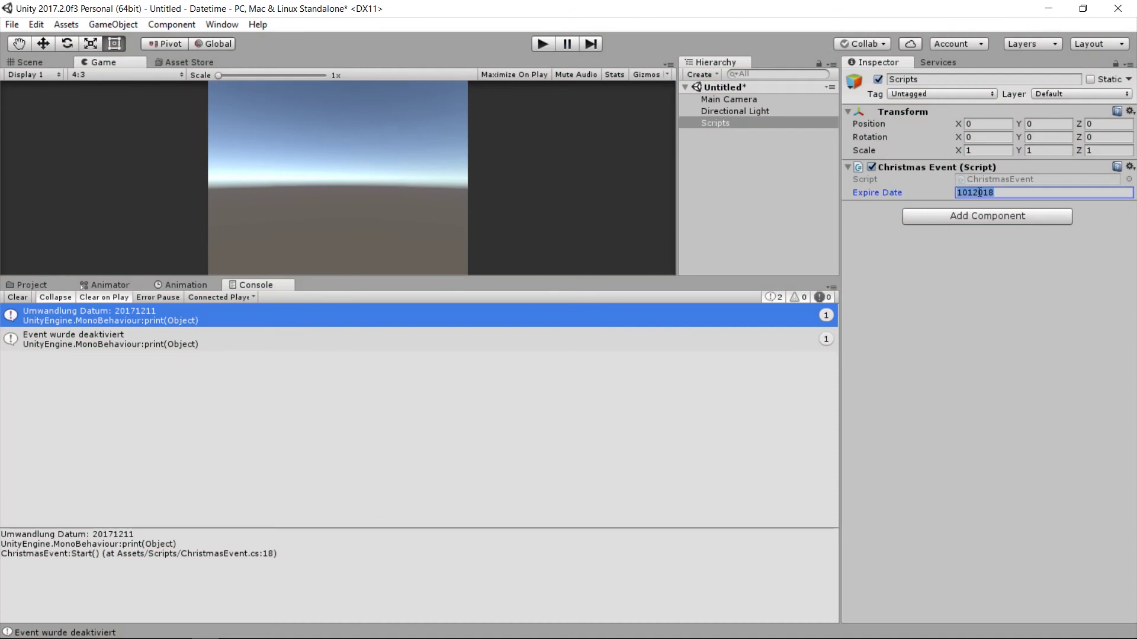
{"action": "type", "text": "2001"}
{"action": "key", "text": "BackSpace"}
{"action": "key", "text": "BackSpace"}
{"action": "type", "text": "1801"}
{"action": "type", "text": "01"}
{"action": "left_click", "coordinate": [534, 50]}
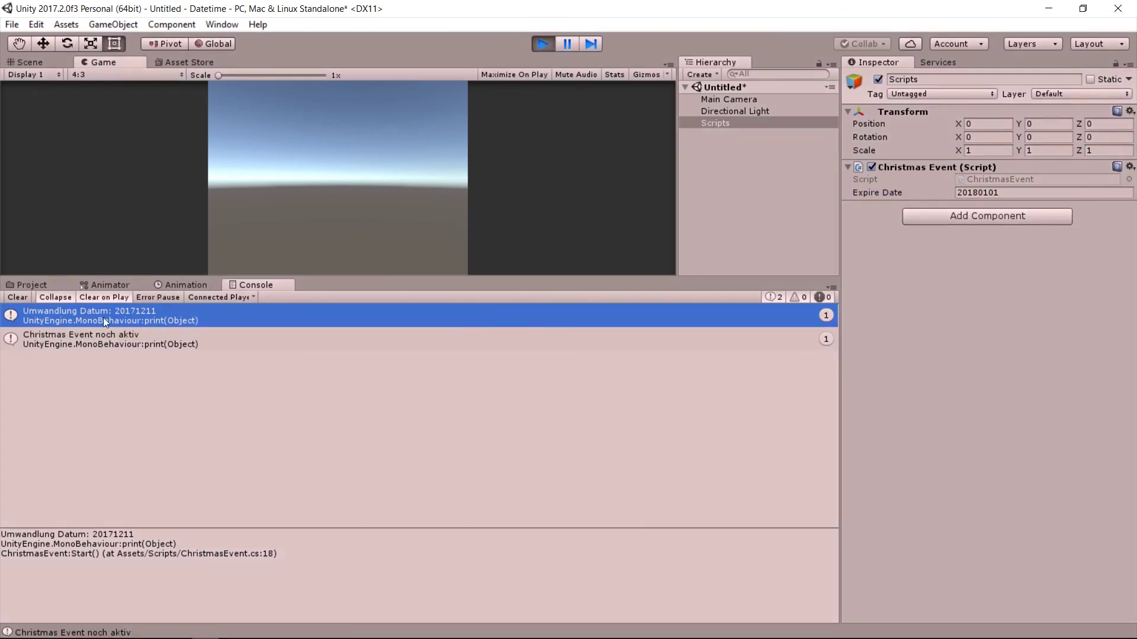
{"action": "left_click", "coordinate": [53, 340]}
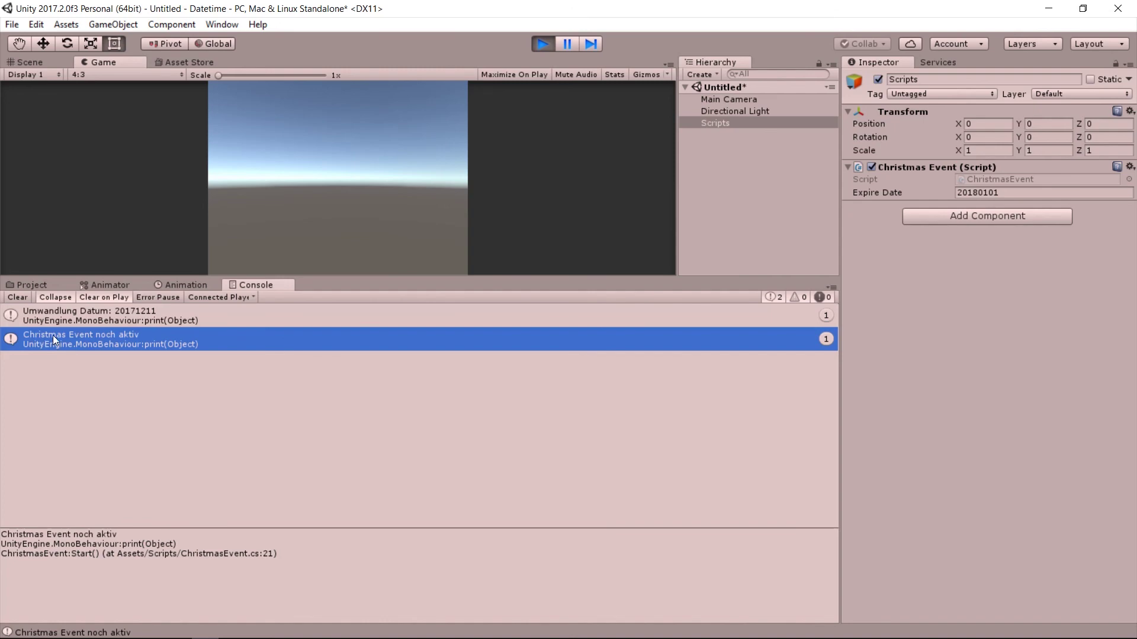
Step: Open ChristmasEvent.cs from the console message and inspect the expireDate comparison on line 20
{"action": "double_click", "coordinate": [143, 339]}
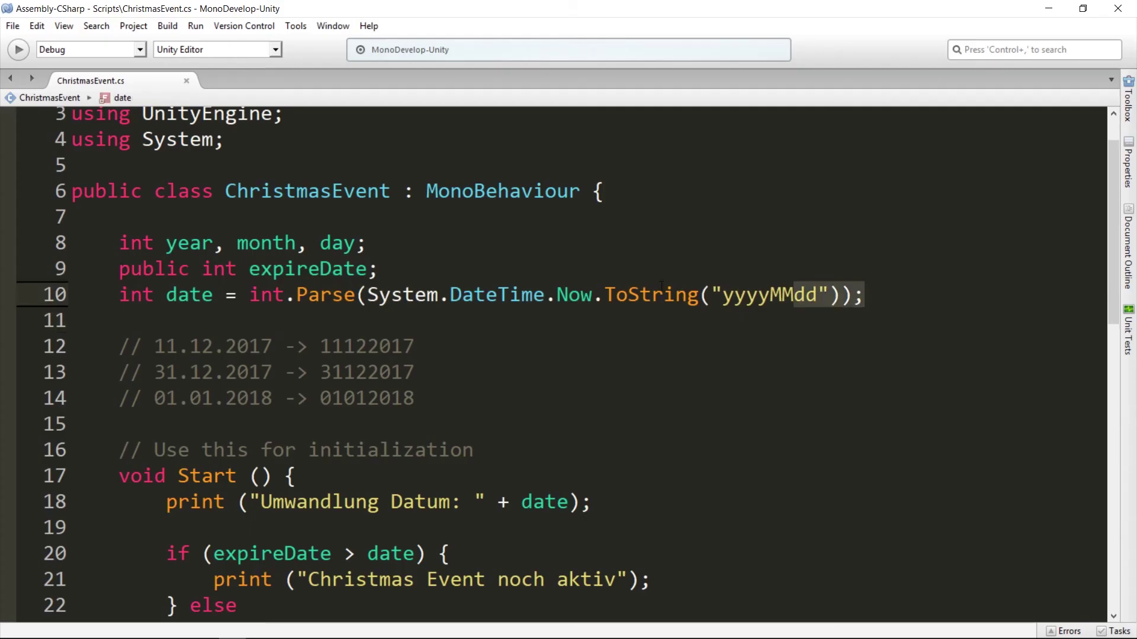
{"action": "scroll", "coordinate": [445, 333], "scroll_direction": "down", "scroll_amount": 2}
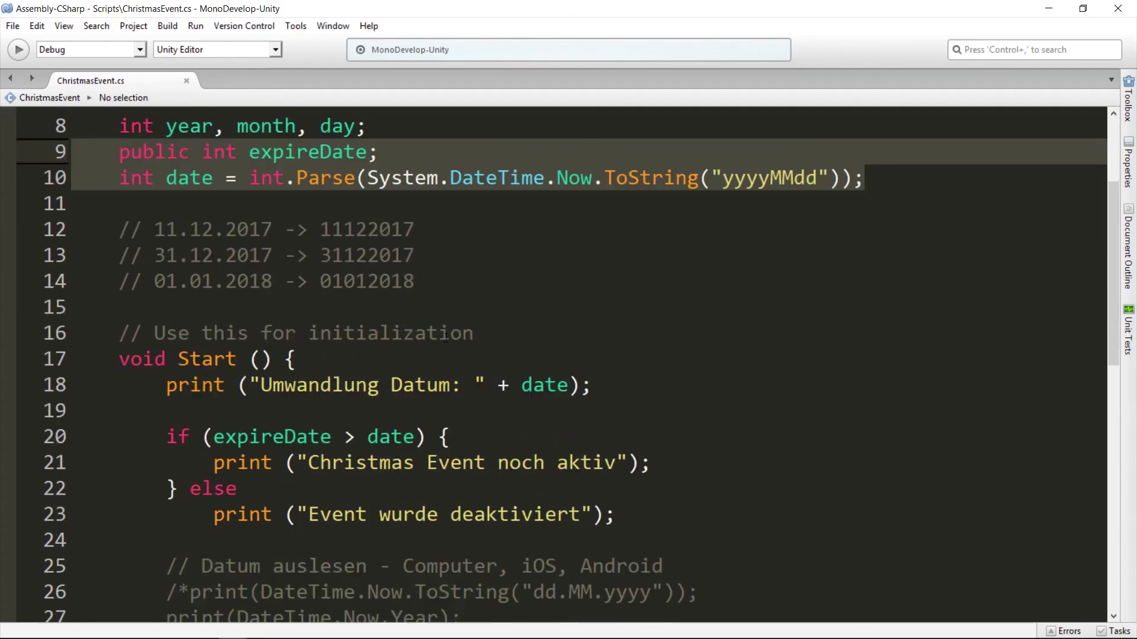
{"action": "left_click_drag", "start_coordinate": [214, 436], "coordinate": [345, 437]}
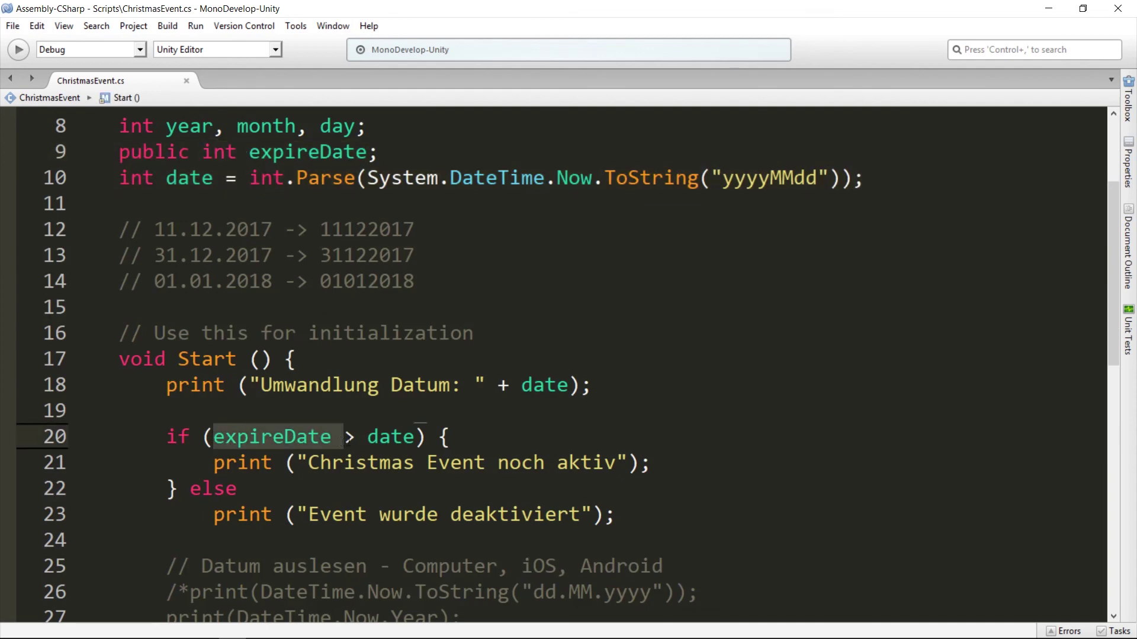
{"action": "left_click", "coordinate": [450, 437]}
{"action": "left_click", "coordinate": [1046, 13]}
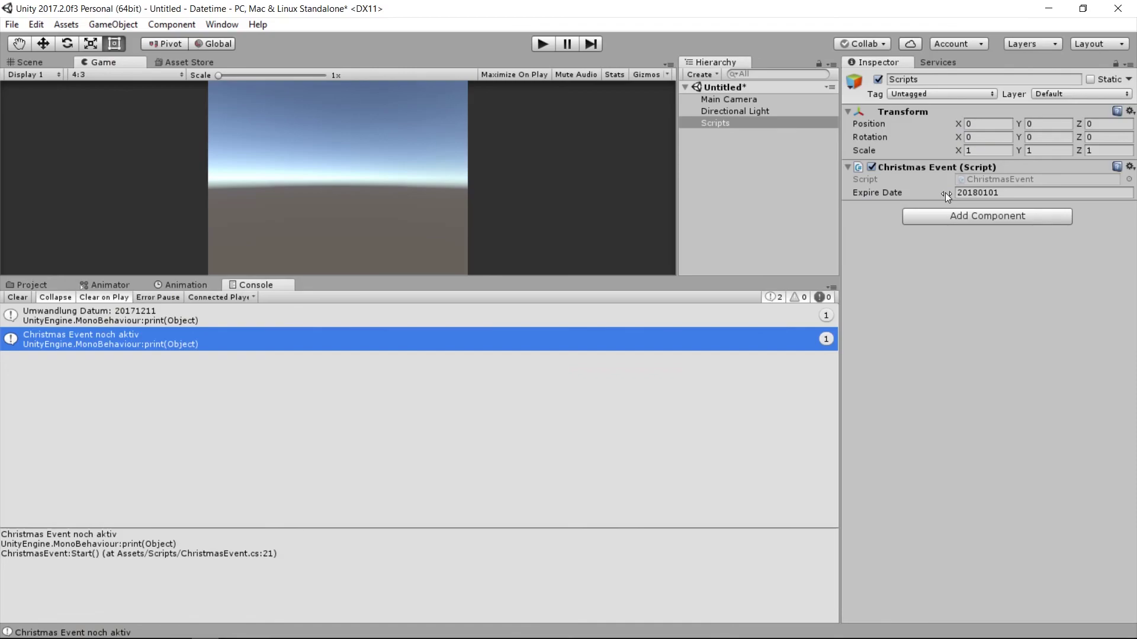
{"action": "key", "text": "alt+Tab"}
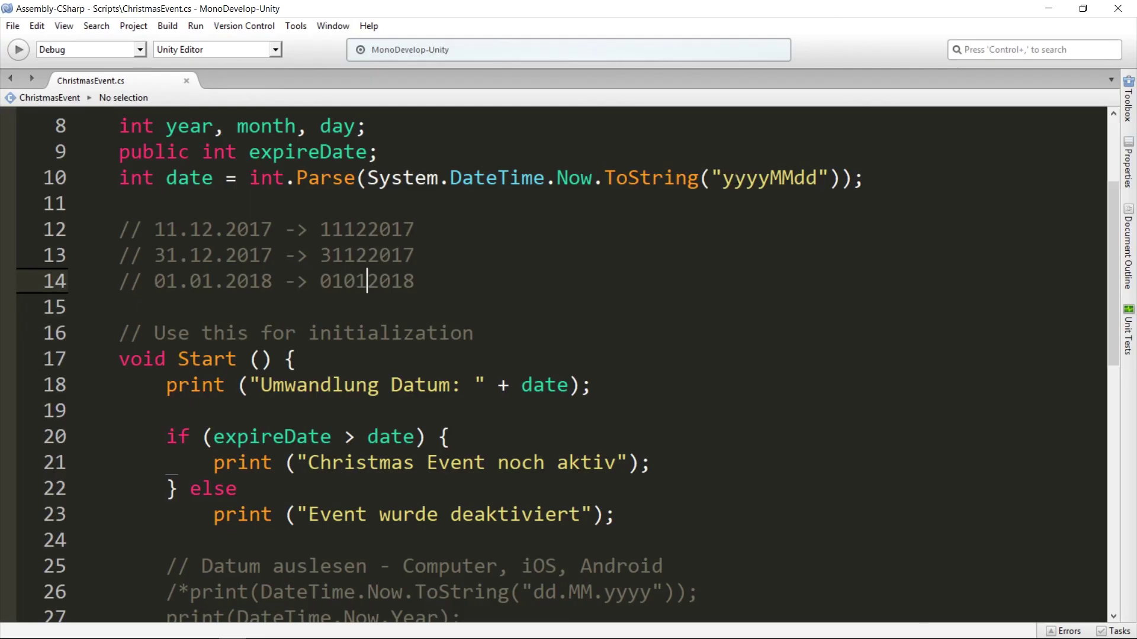
Step: Review the yyyyMMdd date format on line 10 and the print statement on line 21
{"action": "left_click_drag", "start_coordinate": [723, 178], "coordinate": [817, 177]}
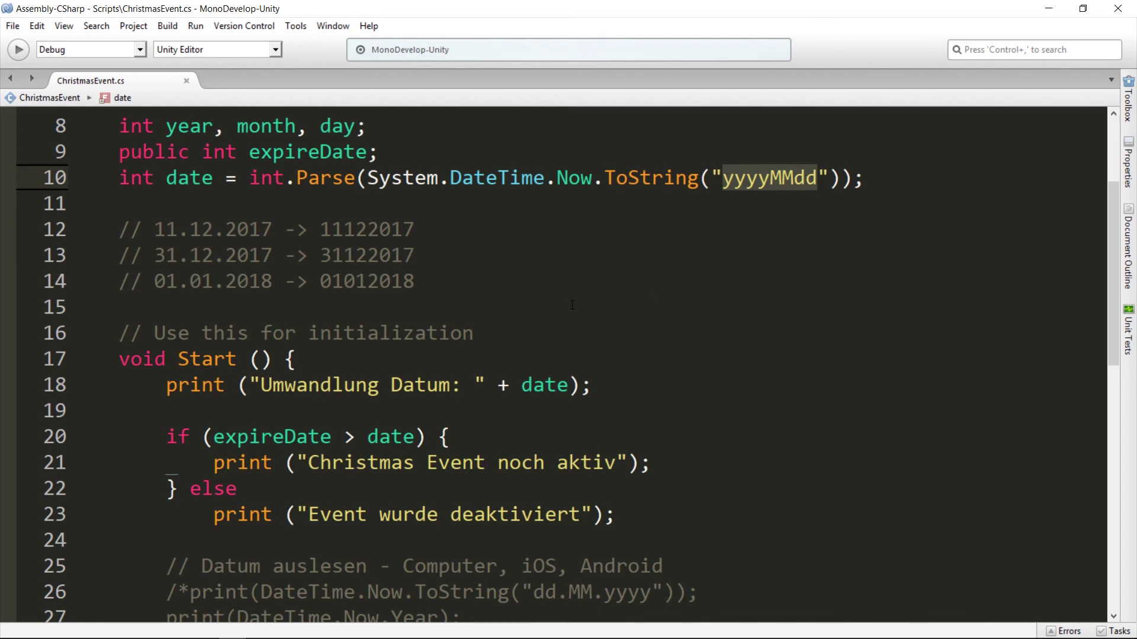
{"action": "key", "text": "Down"}
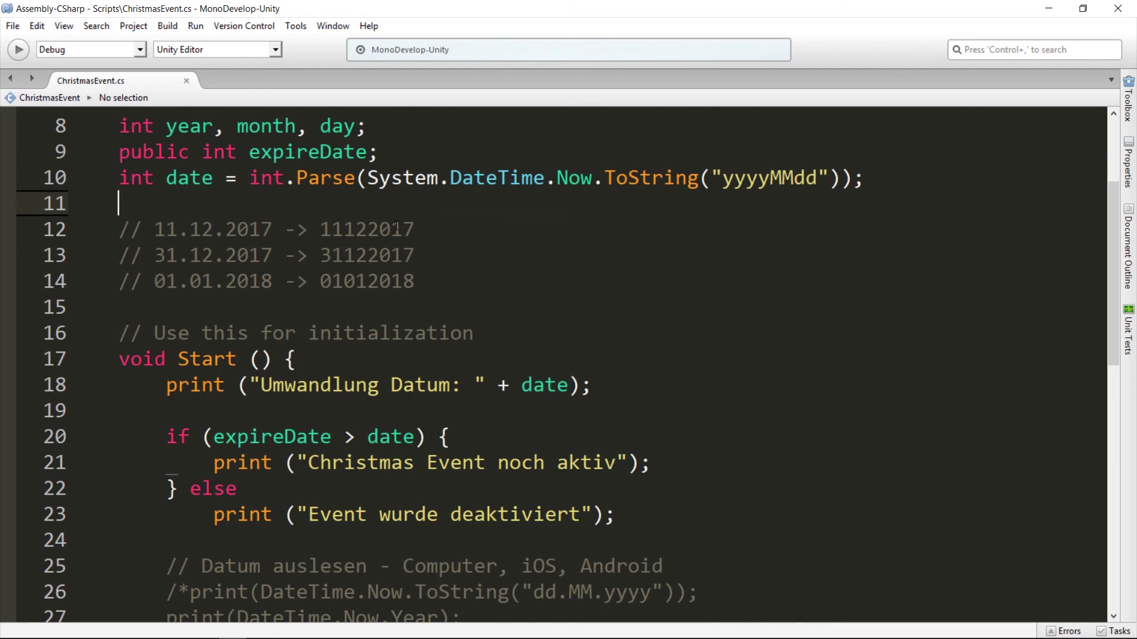
{"action": "scroll", "coordinate": [531, 254], "scroll_direction": "up", "scroll_amount": 3}
{"action": "left_click", "coordinate": [532, 253]}
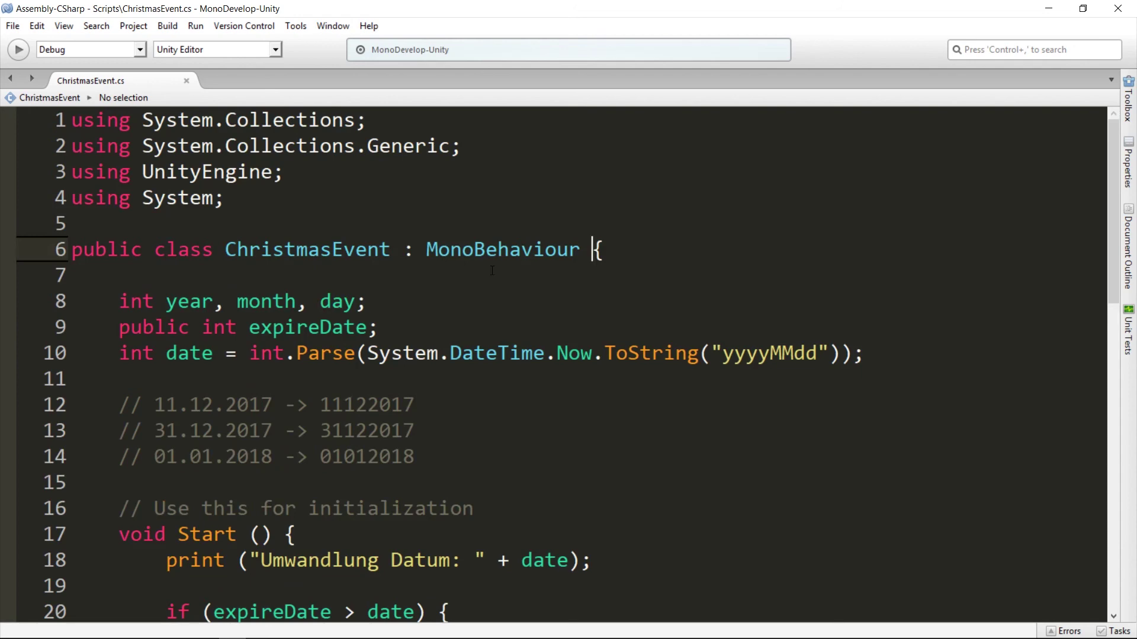
{"action": "left_click_drag", "start_coordinate": [652, 345], "coordinate": [204, 346]}
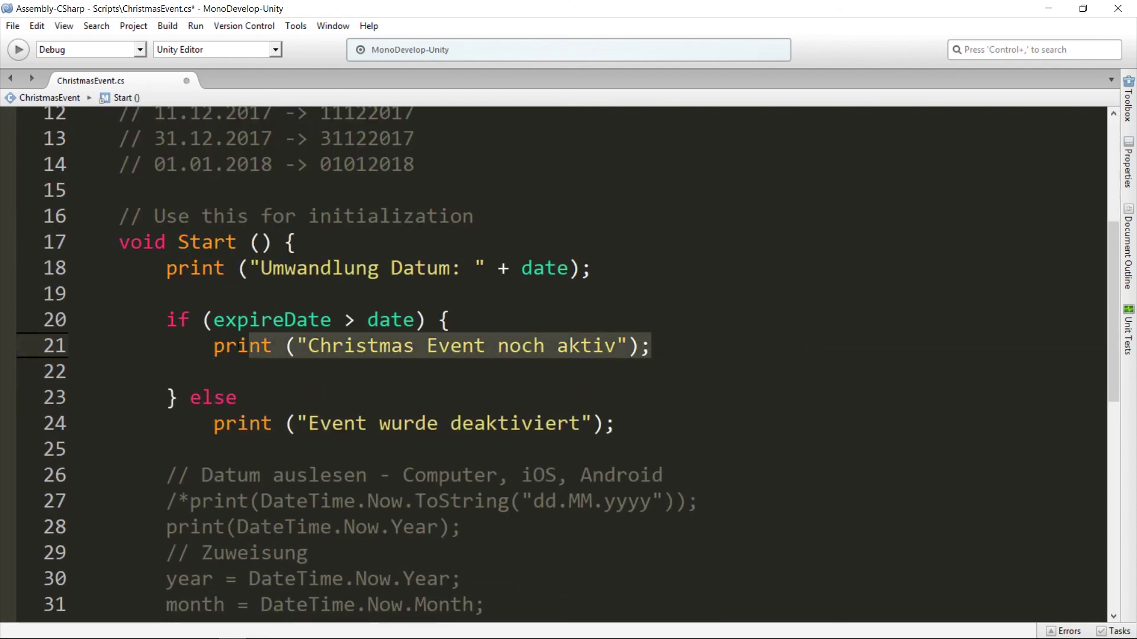
Step: Add comments '// Logik Christmas Event' and '// Charakter als Glühwein verkleidet aktivieren' in the if-branch, then save
{"action": "left_click", "coordinate": [240, 367]}
{"action": "type", "text": "// "}
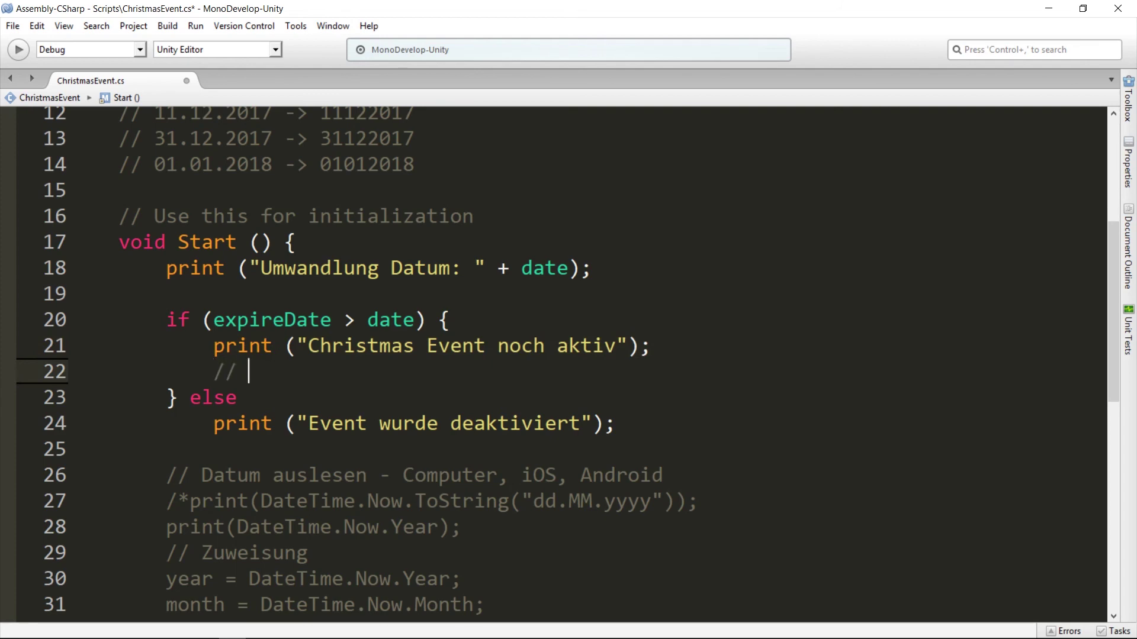
{"action": "type", "text": "Logik "}
{"action": "type", "text": "Christ"}
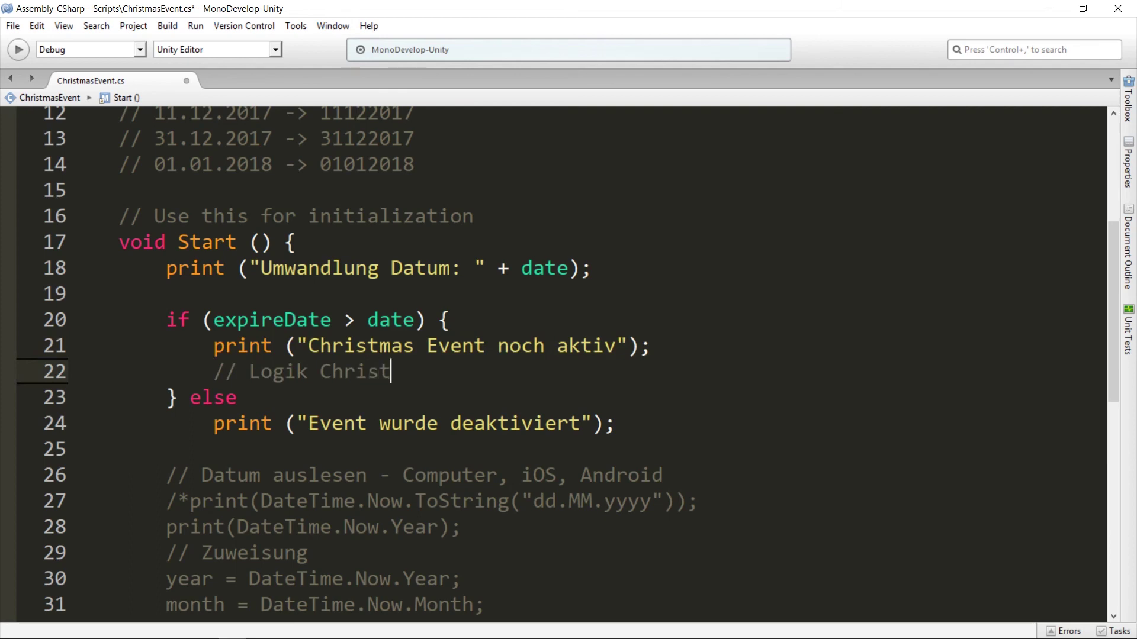
{"action": "type", "text": "mas Event"}
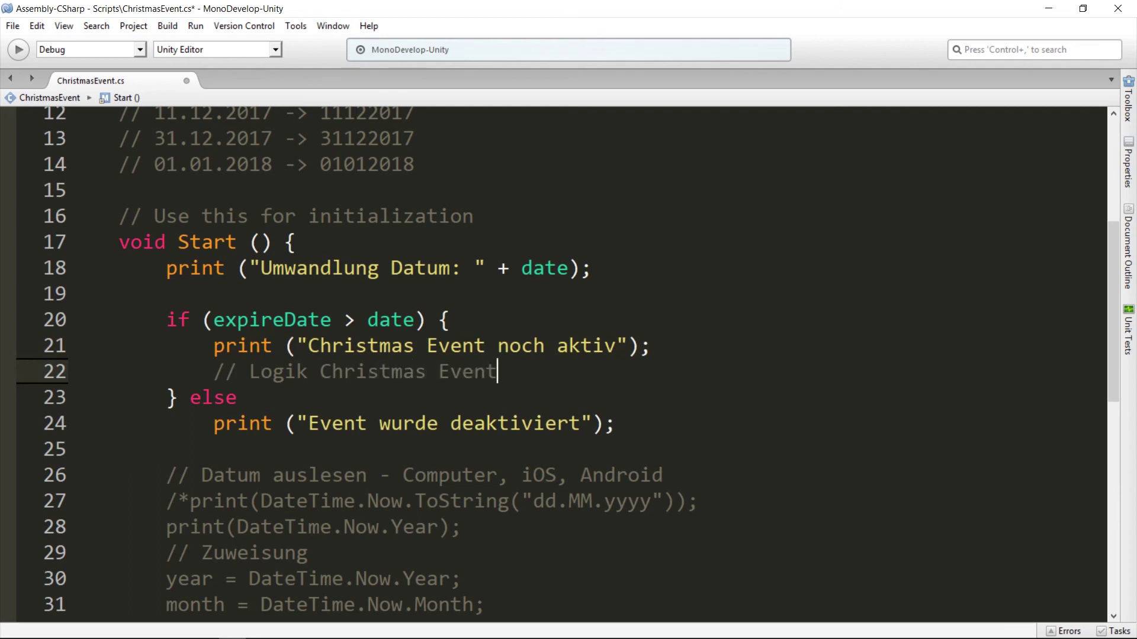
{"action": "key", "text": "Return"}
{"action": "type", "text": "// Cheara"}
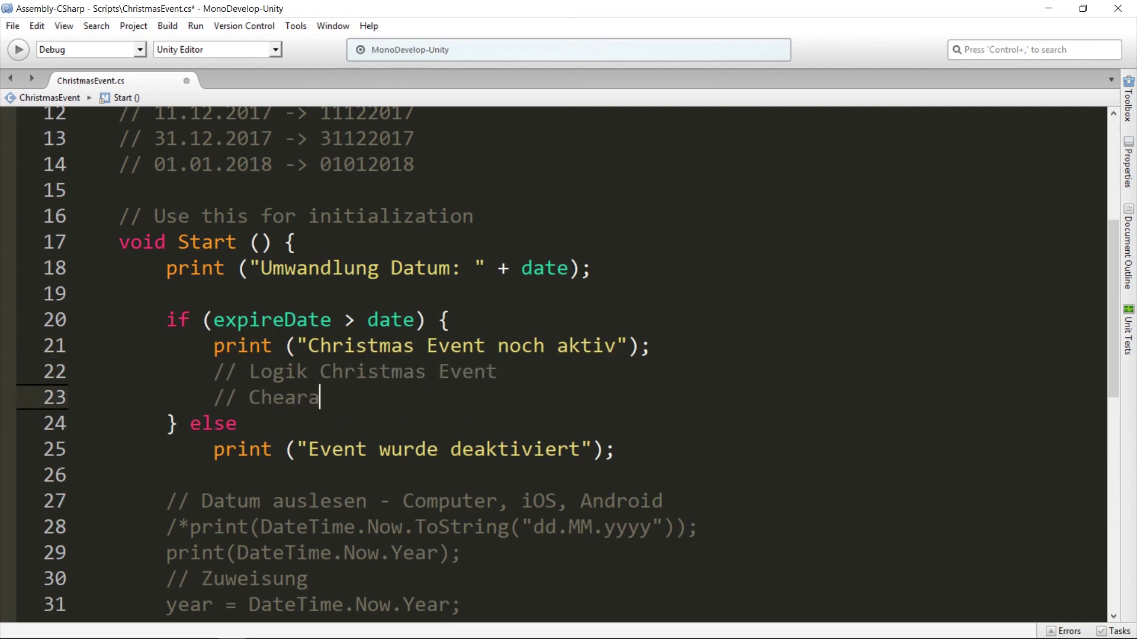
{"action": "key", "text": "BackSpace"}
{"action": "key", "text": "BackSpace"}
{"action": "key", "text": "BackSpace"}
{"action": "key", "text": "BackSpace"}
{"action": "type", "text": "arakter als Glüh"}
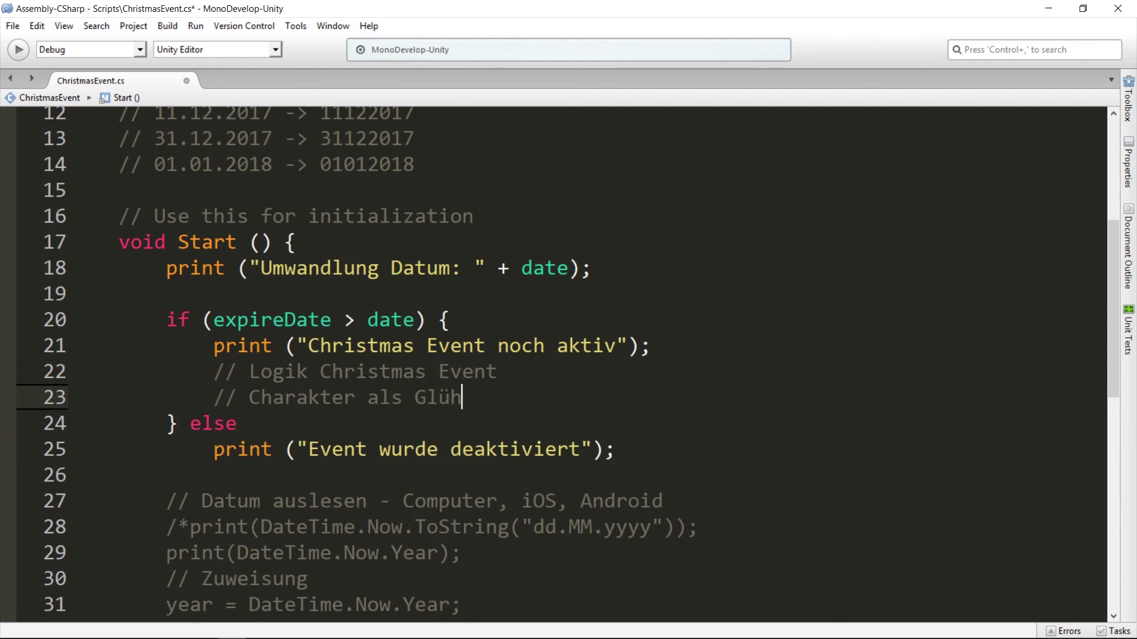
{"action": "type", "text": "wein verlk"}
{"action": "key", "text": "BackSpace"}
{"action": "key", "text": "BackSpace"}
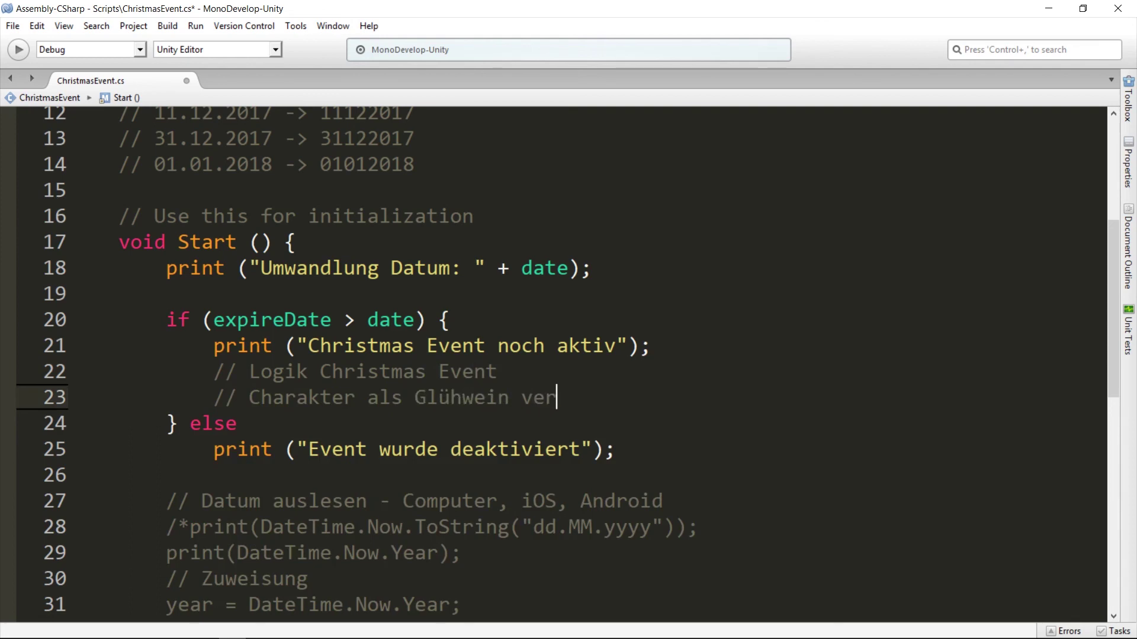
{"action": "type", "text": "kleidet "}
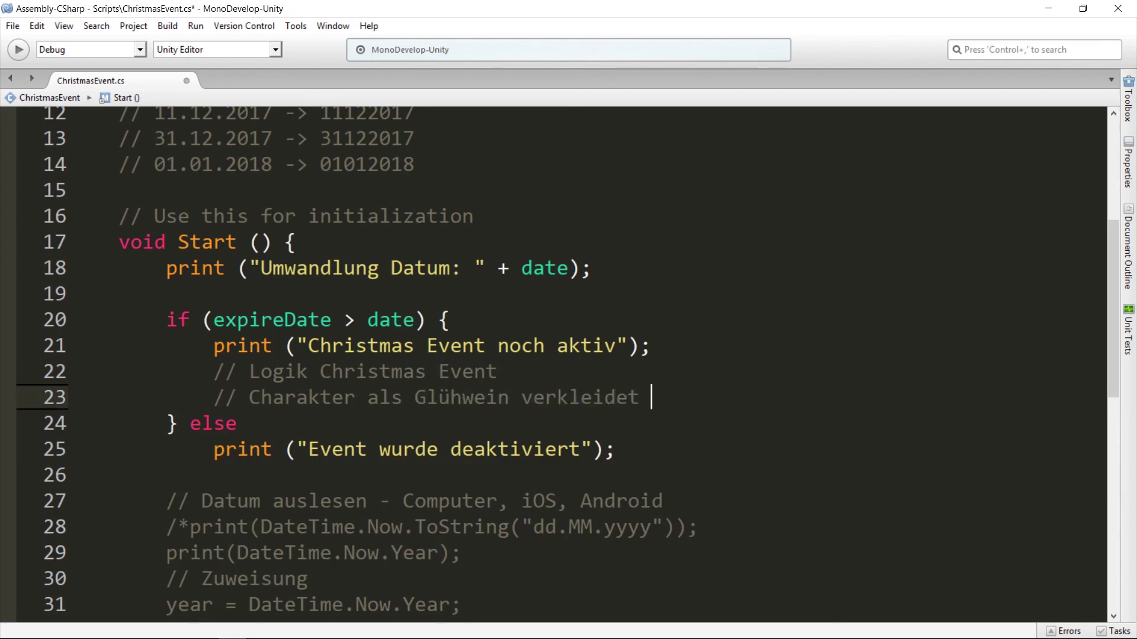
{"action": "type", "text": "aktivieren"}
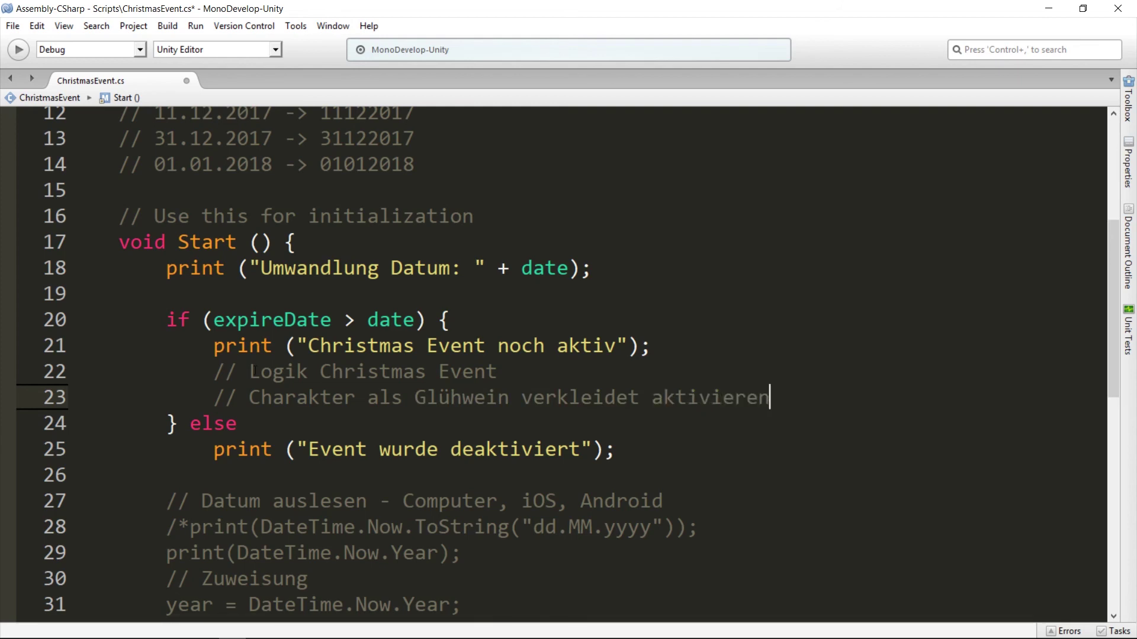
{"action": "key", "text": "ctrl+s"}
Step: Scroll through the saved script to review the if/else block around line 24
{"action": "scroll", "coordinate": [562, 355], "scroll_direction": "up", "scroll_amount": 4}
{"action": "scroll", "coordinate": [563, 355], "scroll_direction": "down", "scroll_amount": 3}
{"action": "left_click", "coordinate": [239, 409]}
{"action": "scroll", "coordinate": [563, 355], "scroll_direction": "down", "scroll_amount": 2}
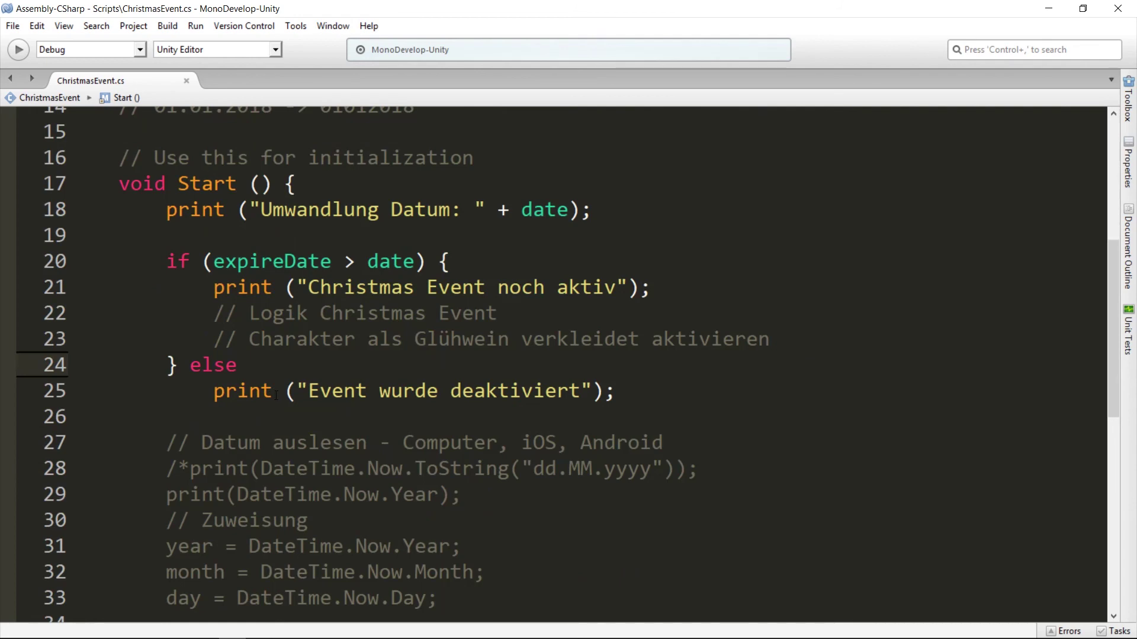
{"action": "scroll", "coordinate": [449, 392], "scroll_direction": "up", "scroll_amount": 4}
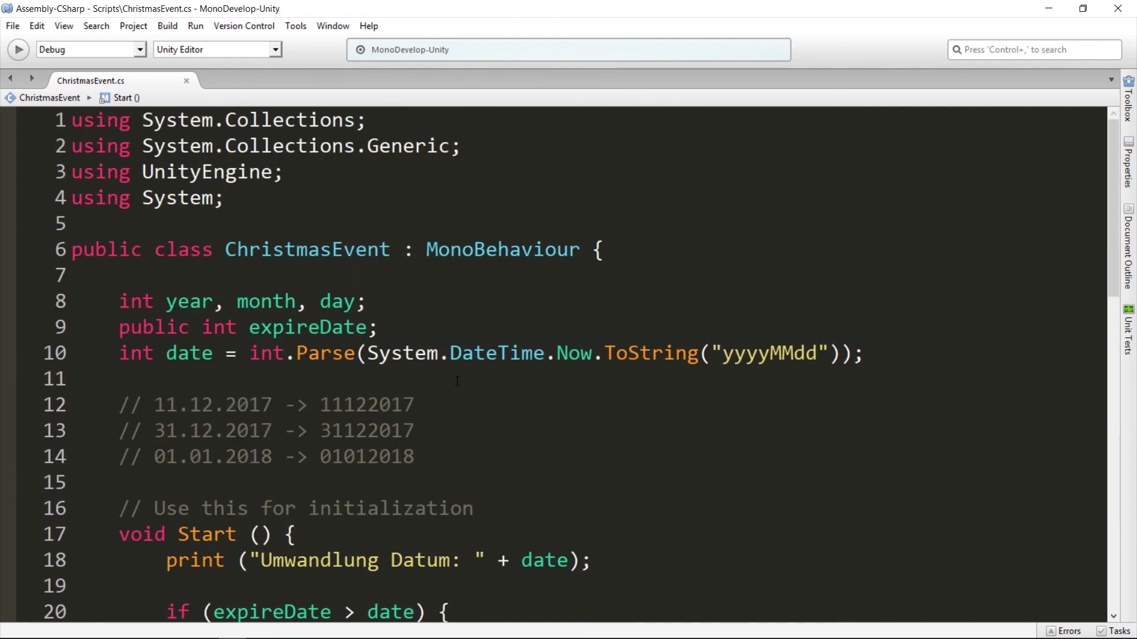
{"action": "scroll", "coordinate": [467, 354], "scroll_direction": "down", "scroll_amount": 8}
{"action": "scroll", "coordinate": [473, 357], "scroll_direction": "down", "scroll_amount": 2}
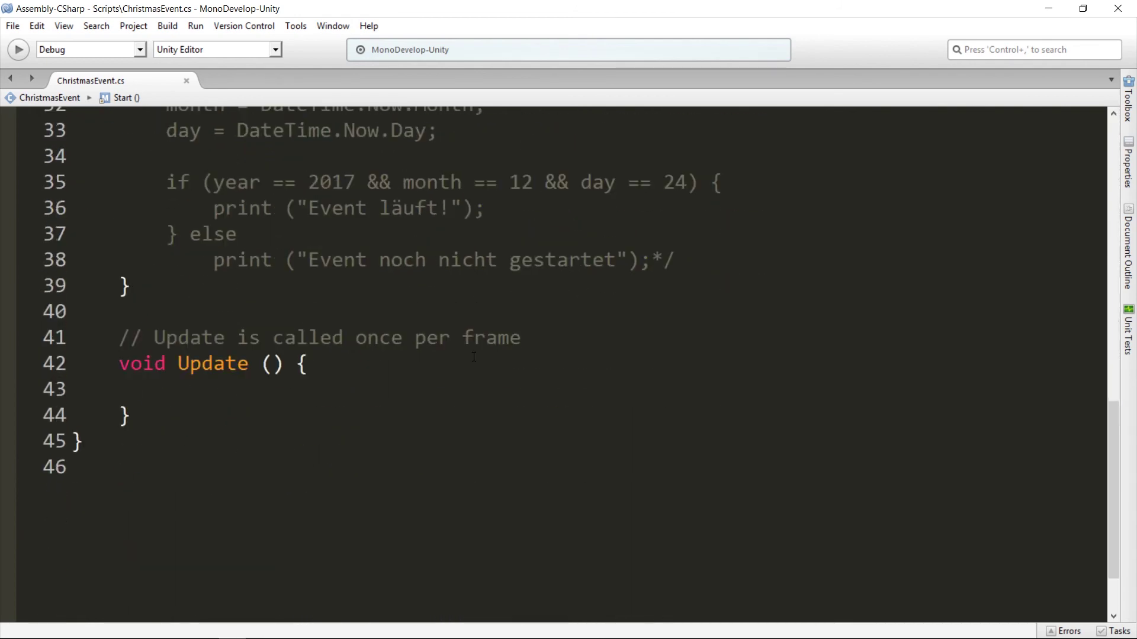
{"action": "scroll", "coordinate": [474, 357], "scroll_direction": "up", "scroll_amount": 6}
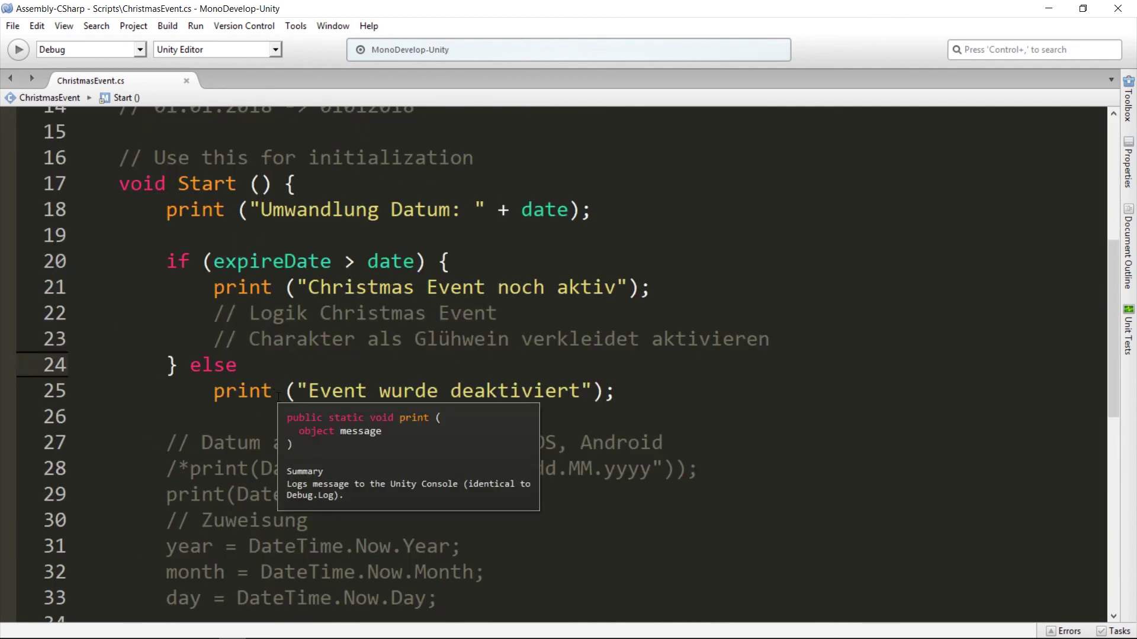